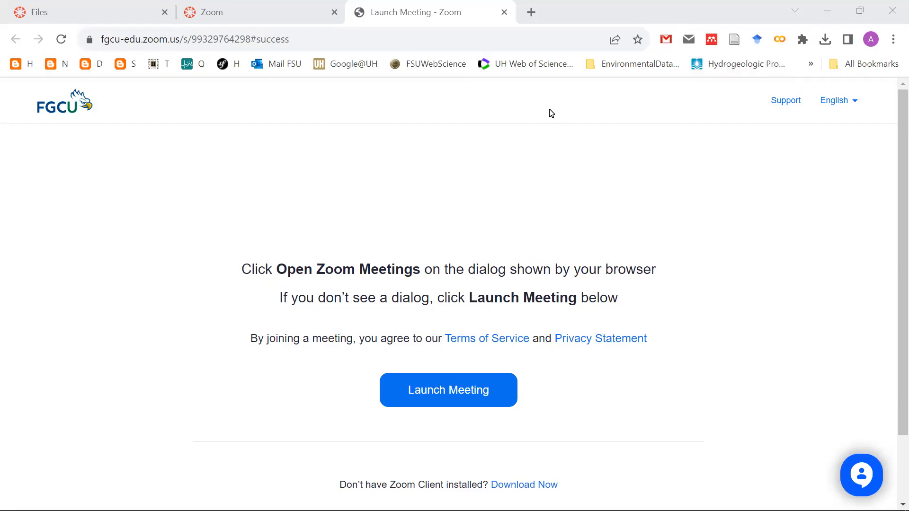
{"action": "left_click", "coordinate": [827, 13]}
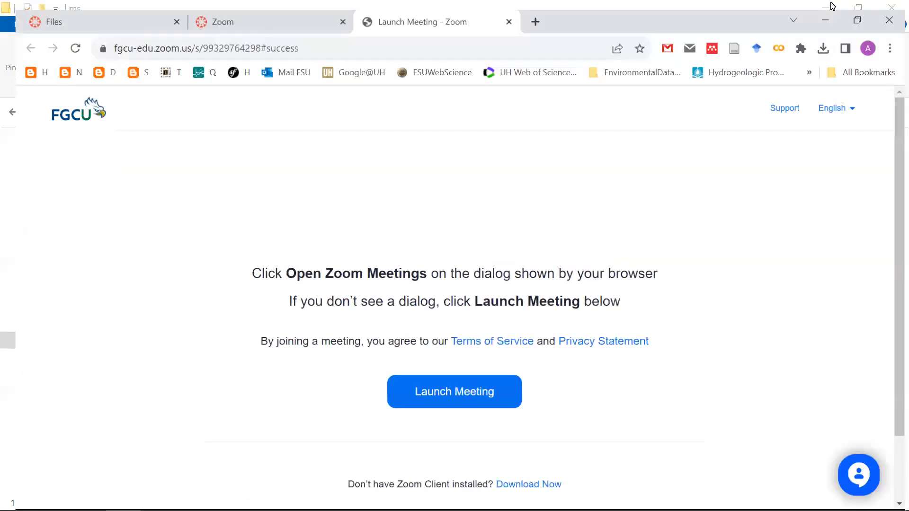
{"action": "left_click", "coordinate": [833, 6]}
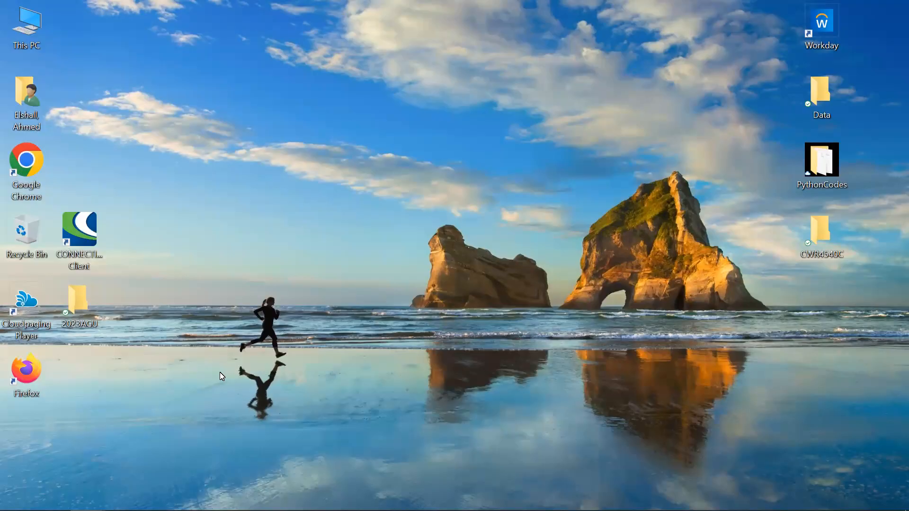
{"action": "mouse_move", "coordinate": [161, 510]}
{"action": "left_click", "coordinate": [123, 497]}
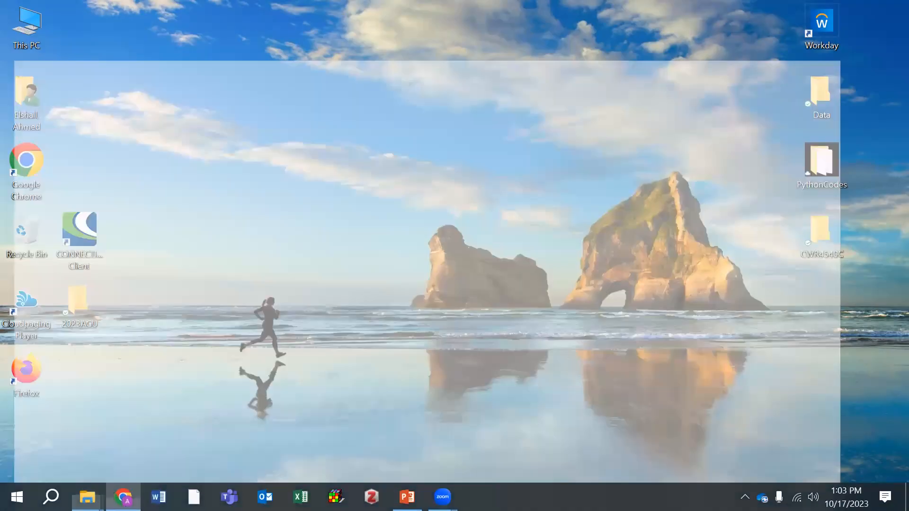
Open the Project 2_Groundwater supply design assignment from the course's assignment list
{"action": "key", "text": "ctrl+shift+Tab"}
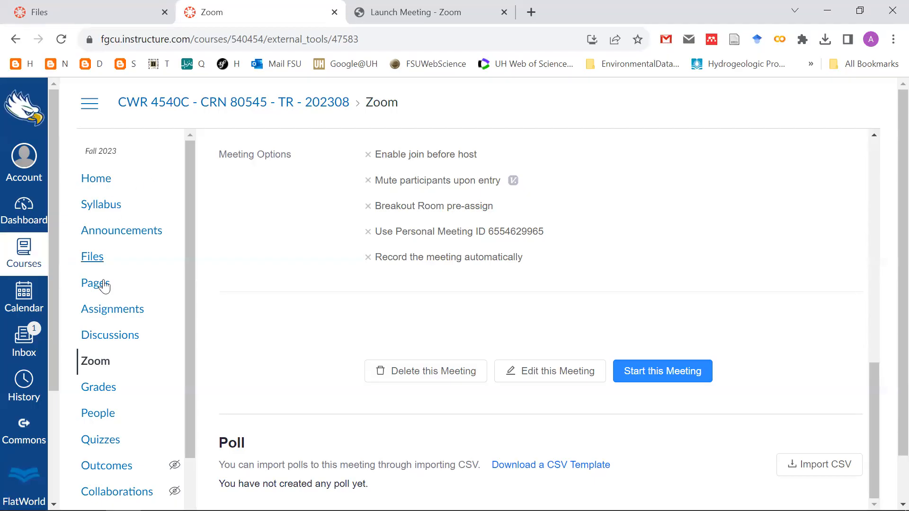
{"action": "left_click", "coordinate": [118, 319]}
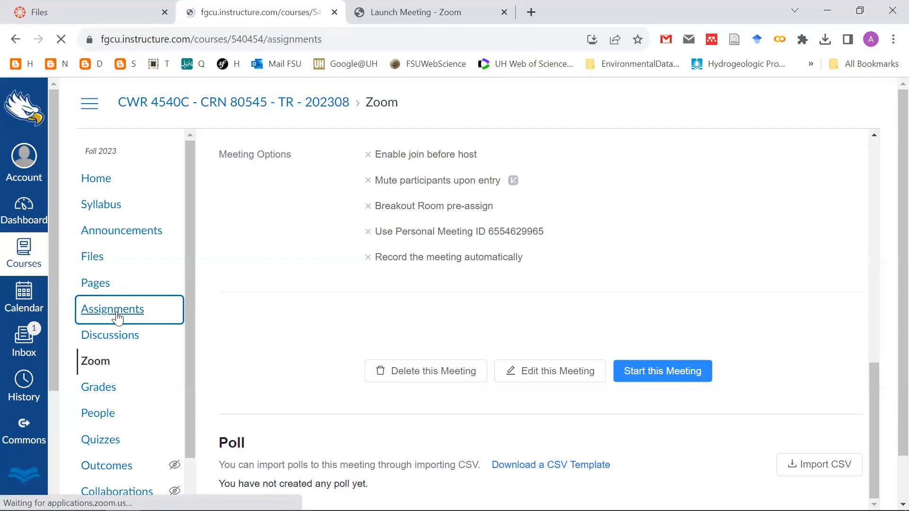
{"action": "left_click_drag", "start_coordinate": [903, 189], "coordinate": [890, 376]}
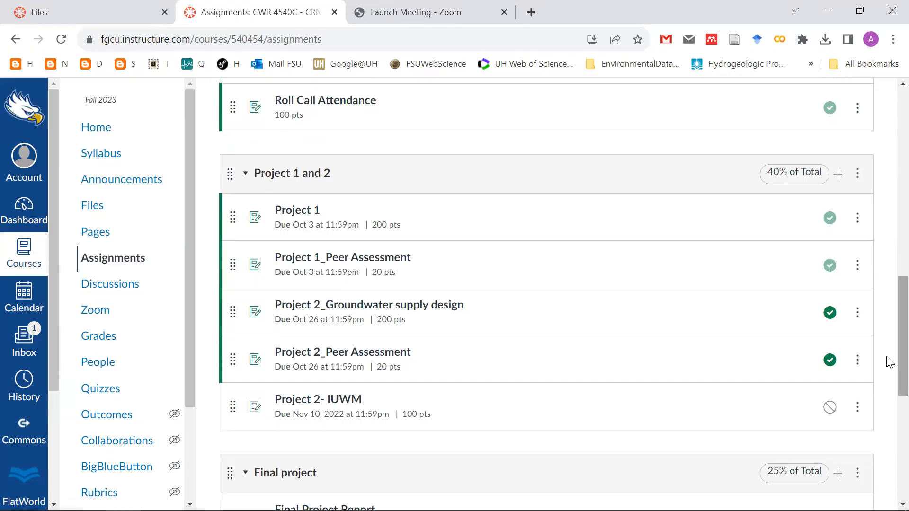
{"action": "left_click", "coordinate": [378, 307]}
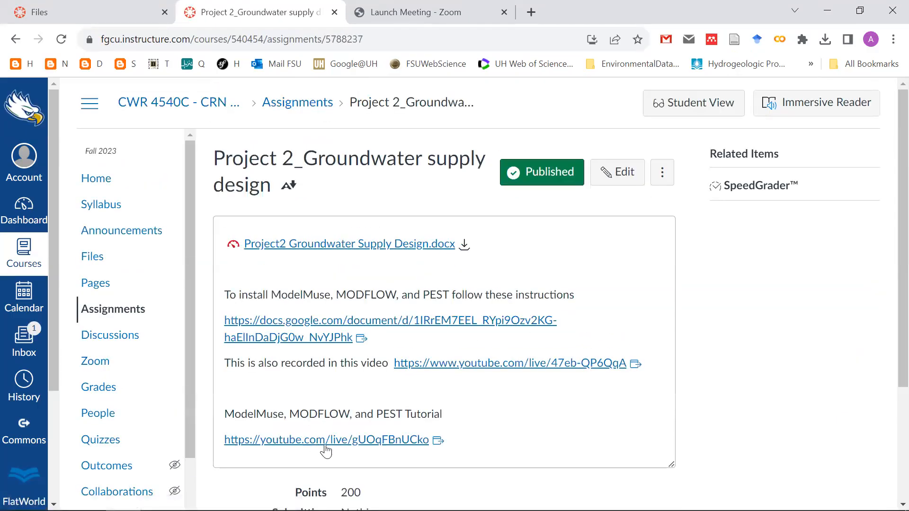
Open the ModelMuse, MODFLOW, and PEST tutorial video linked in the assignment and expand its full description
{"action": "left_click", "coordinate": [401, 446]}
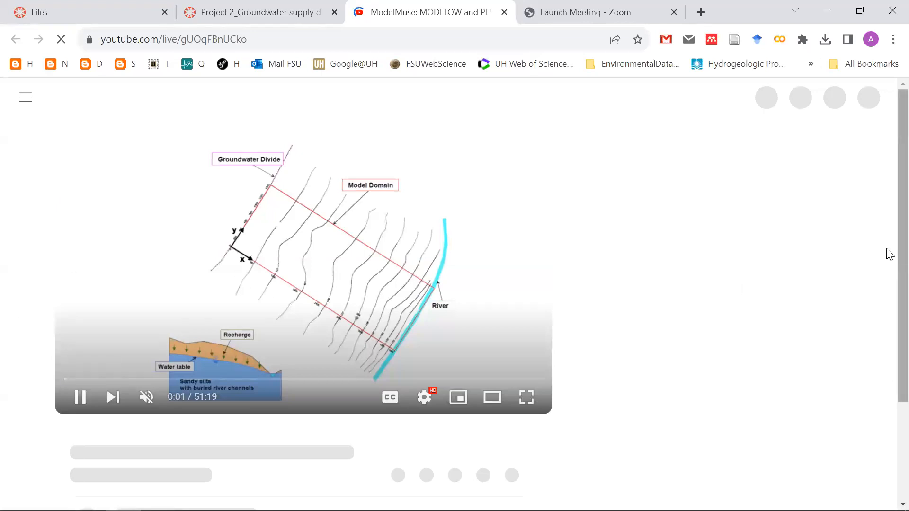
{"action": "scroll", "coordinate": [887, 400], "scroll_direction": "down", "scroll_amount": 3}
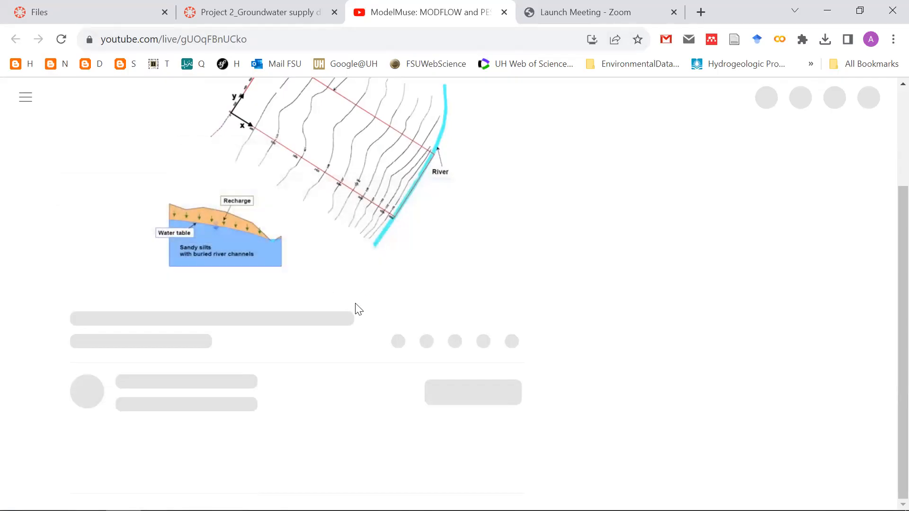
{"action": "left_click", "coordinate": [61, 40]}
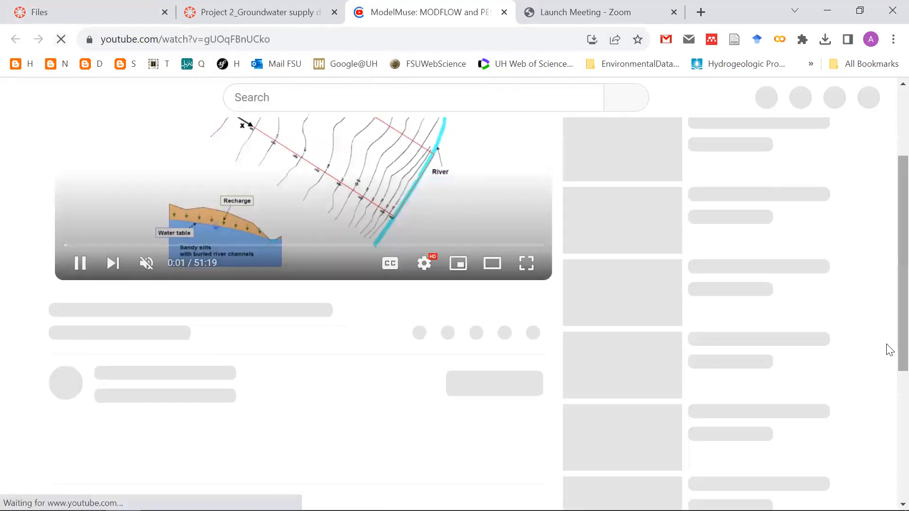
{"action": "scroll", "coordinate": [889, 308], "scroll_direction": "down", "scroll_amount": 4}
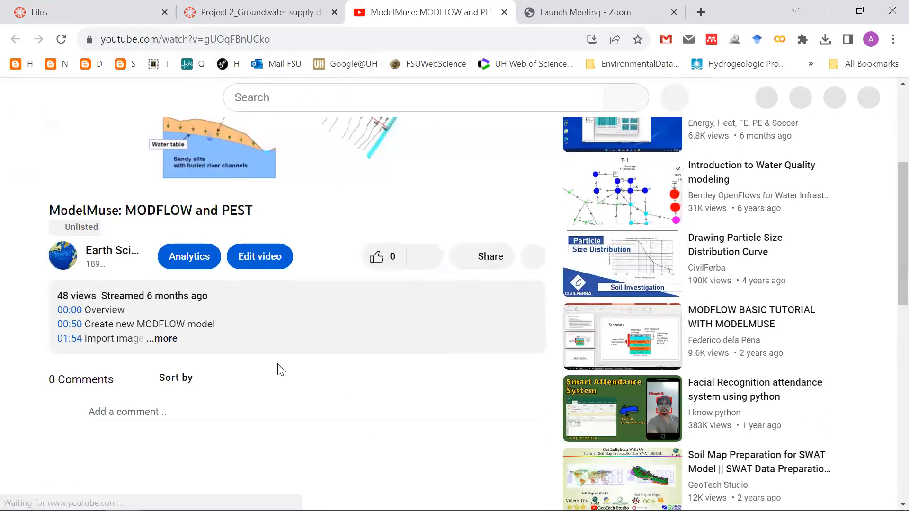
{"action": "left_click", "coordinate": [163, 339]}
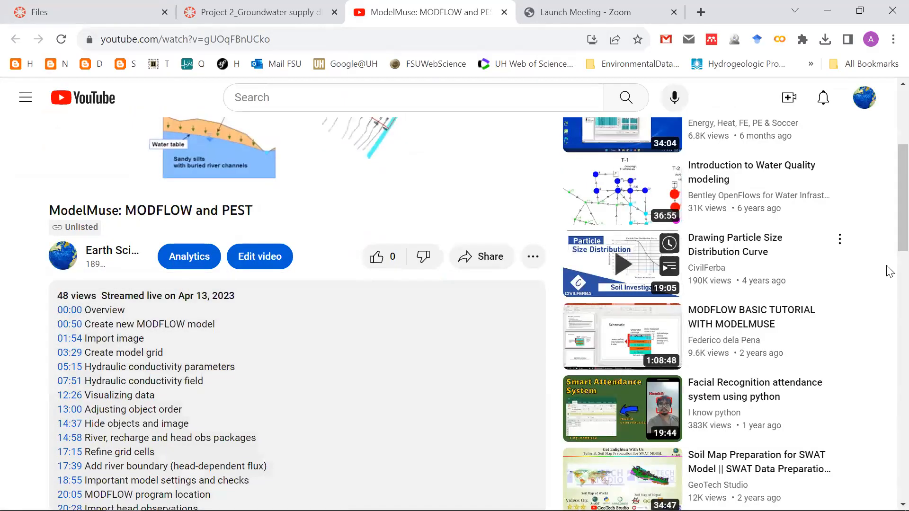
Look through the tutorial video's timestamped topic list, and return to the Project 2 assignment page
{"action": "scroll", "coordinate": [886, 286], "scroll_direction": "down", "scroll_amount": 6}
{"action": "scroll", "coordinate": [887, 274], "scroll_direction": "up", "scroll_amount": 2}
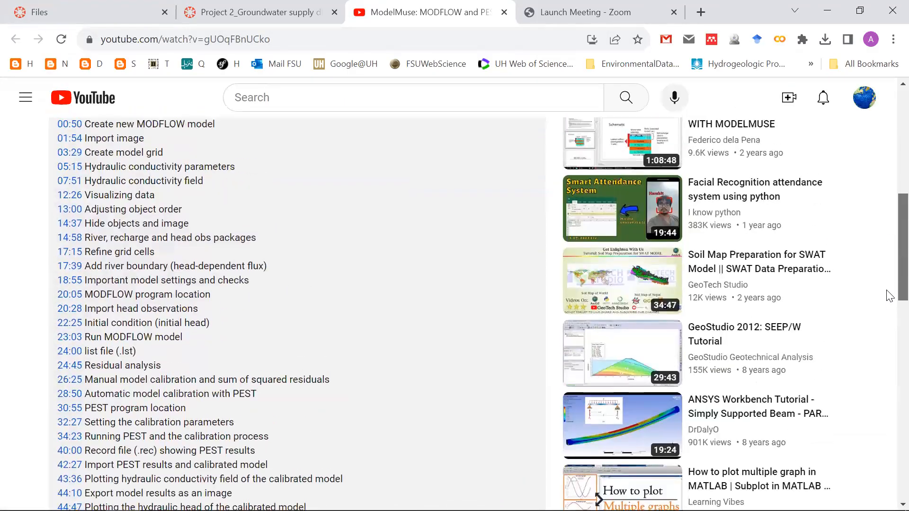
{"action": "scroll", "coordinate": [887, 295], "scroll_direction": "down", "scroll_amount": 3}
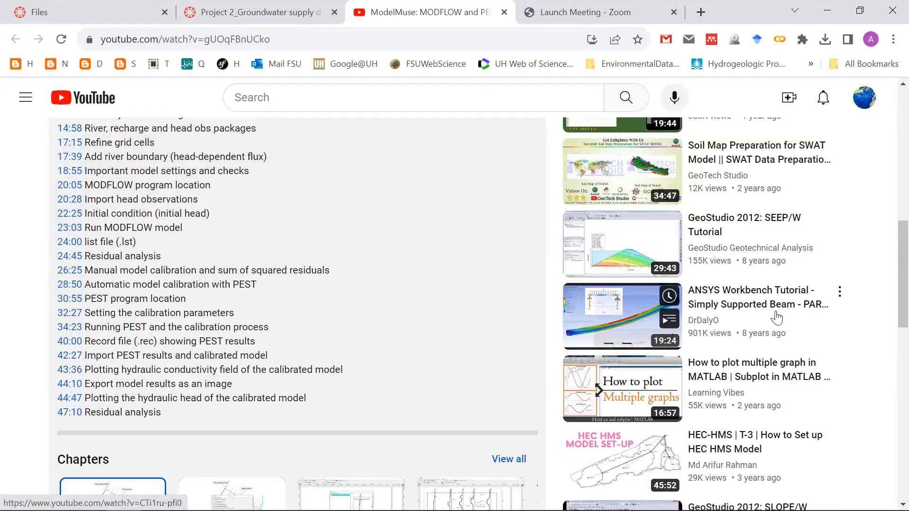
{"action": "scroll", "coordinate": [889, 252], "scroll_direction": "up", "scroll_amount": 9}
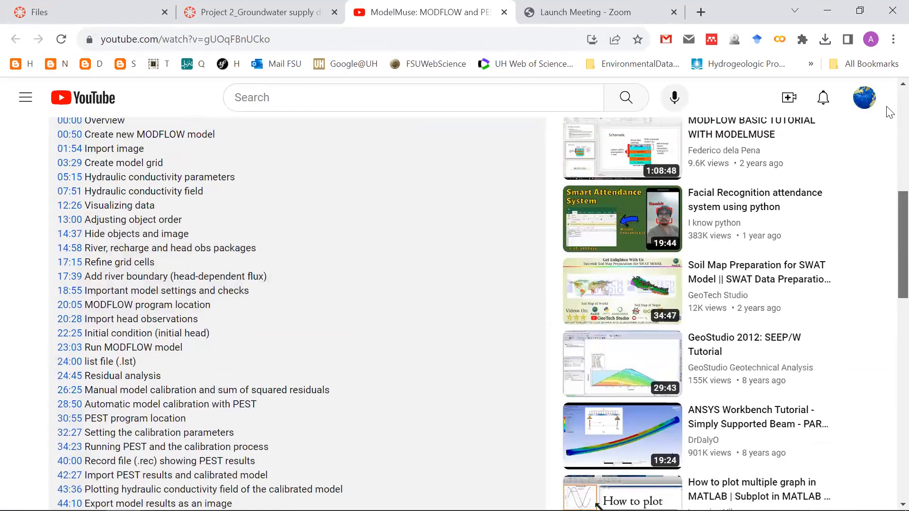
{"action": "left_click_drag", "start_coordinate": [888, 149], "coordinate": [887, 134]}
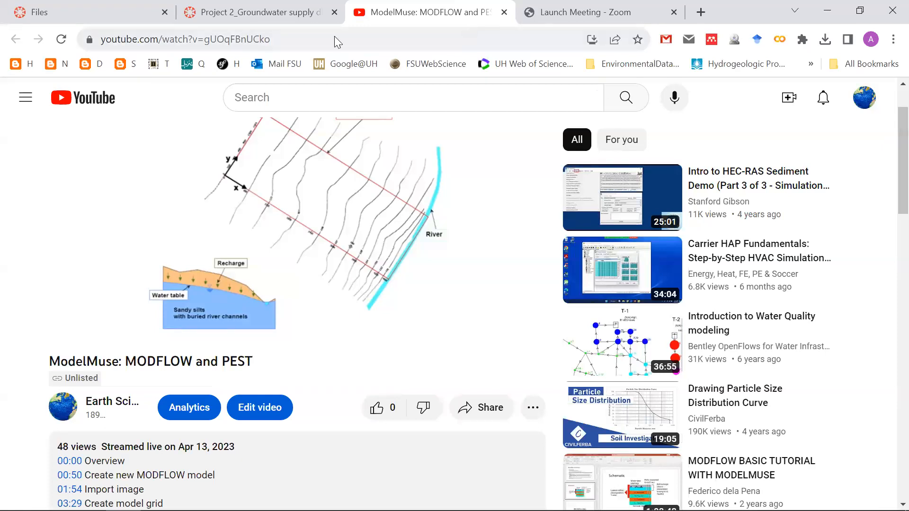
{"action": "left_click", "coordinate": [73, 326]}
{"action": "left_click", "coordinate": [287, 21]}
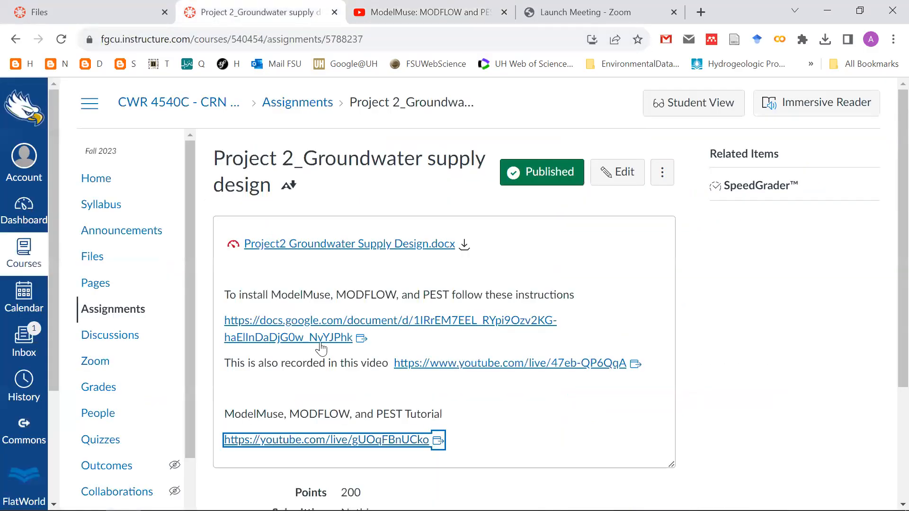
{"action": "left_click", "coordinate": [498, 440]}
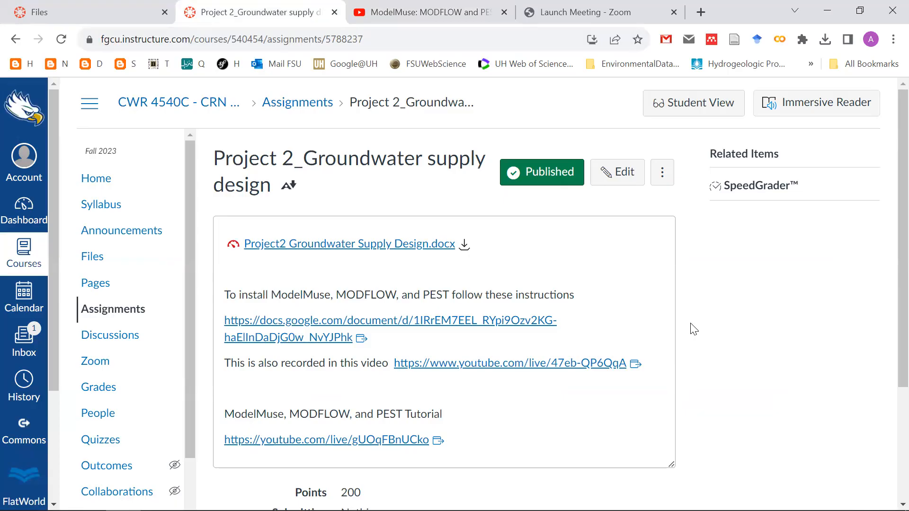
Switch to PowerPoint and present the Lesson17 GW Modeling 1 slideshow from slide 16, Hydraulic head data observed in field
{"action": "left_click", "coordinate": [836, 10]}
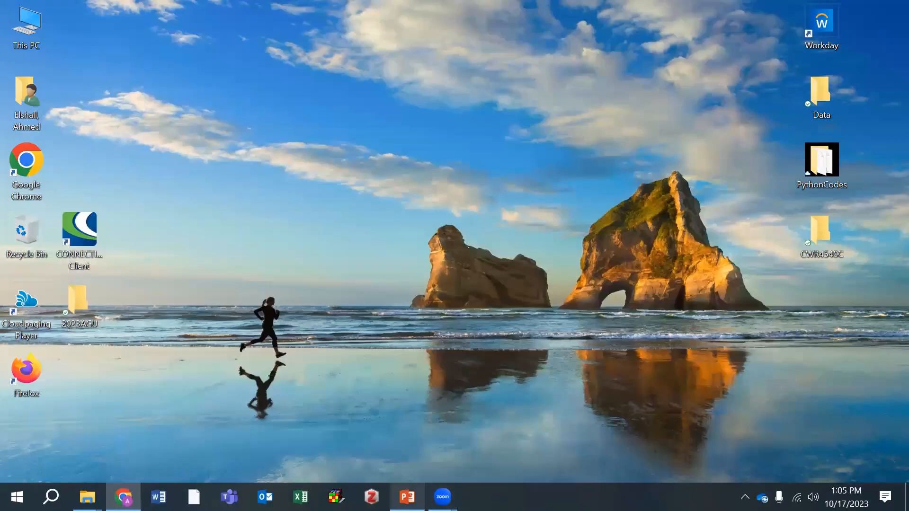
{"action": "left_click", "coordinate": [407, 497]}
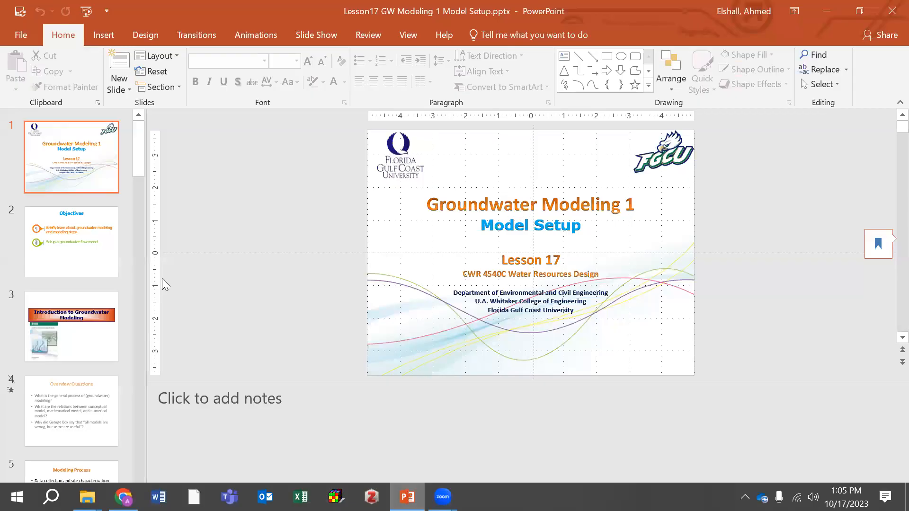
{"action": "left_click_drag", "start_coordinate": [137, 142], "coordinate": [137, 310]}
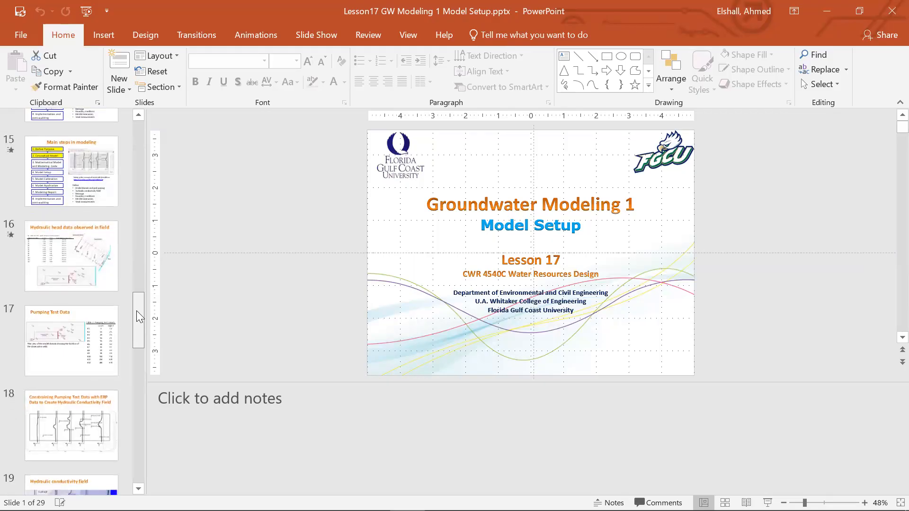
{"action": "left_click", "coordinate": [42, 258]}
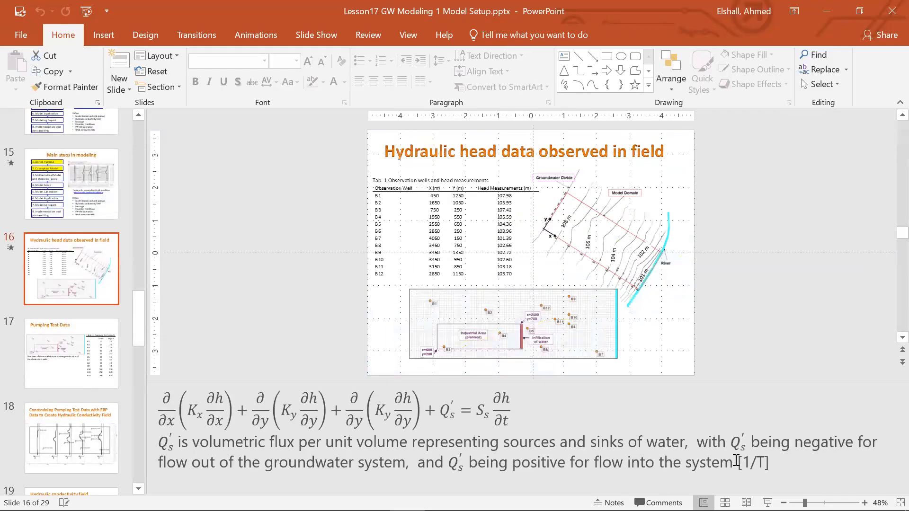
{"action": "left_click", "coordinate": [767, 503]}
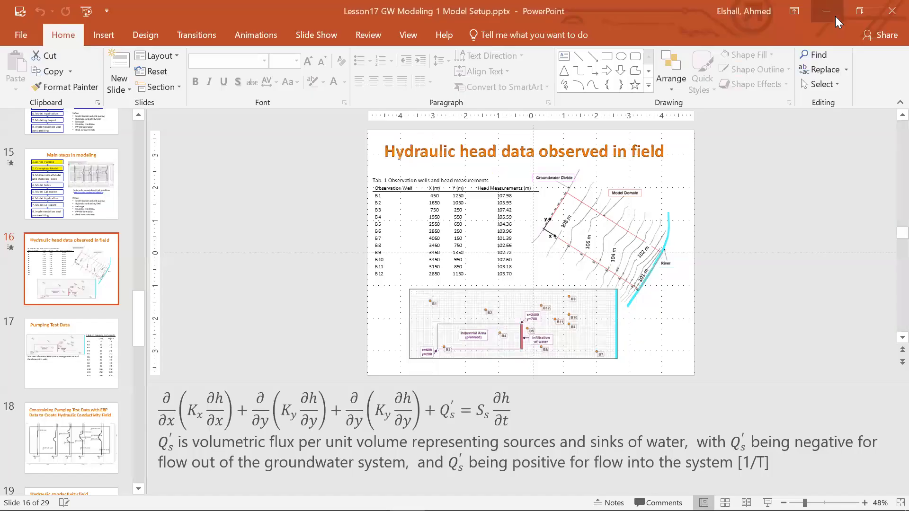
Switch back to Chrome and run a web search for "appsanywhere fgcu" in place of the Launch Meeting page
{"action": "left_click", "coordinate": [835, 16]}
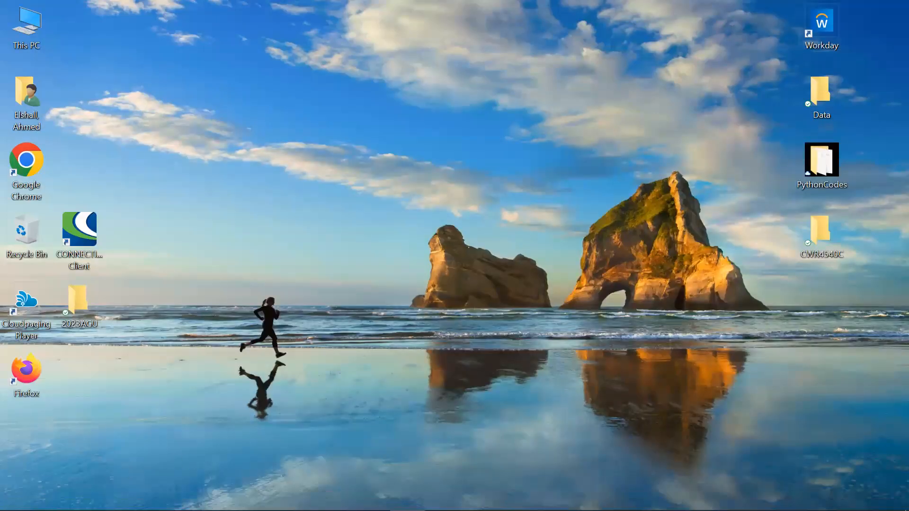
{"action": "mouse_move", "coordinate": [124, 496]}
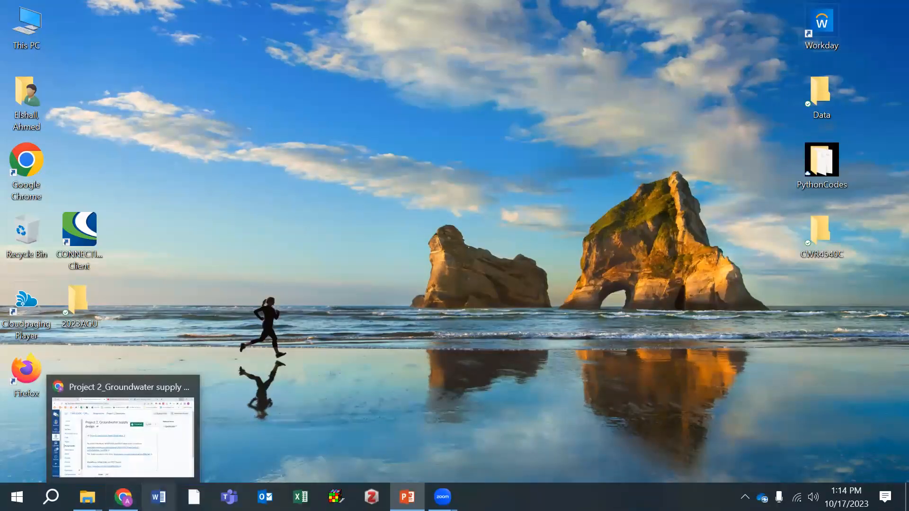
{"action": "left_click", "coordinate": [124, 497]}
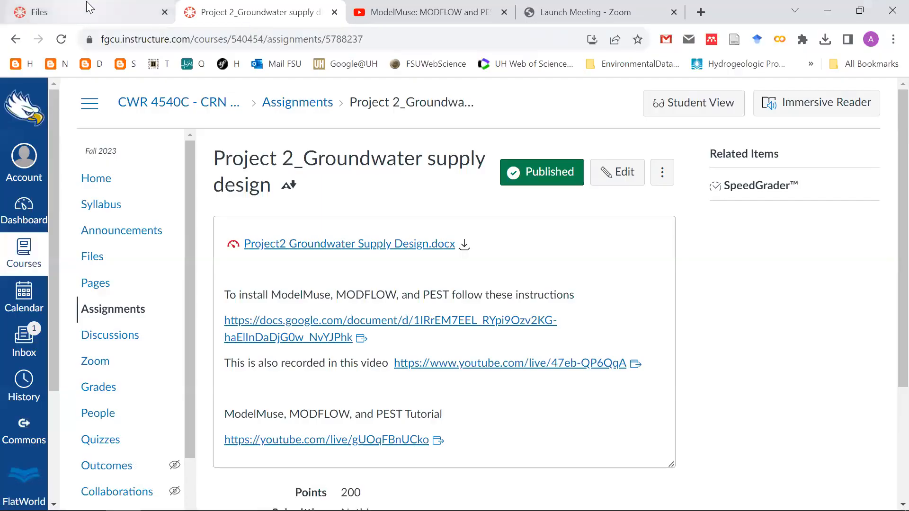
{"action": "left_click", "coordinate": [89, 7]}
{"action": "left_click", "coordinate": [621, 20]}
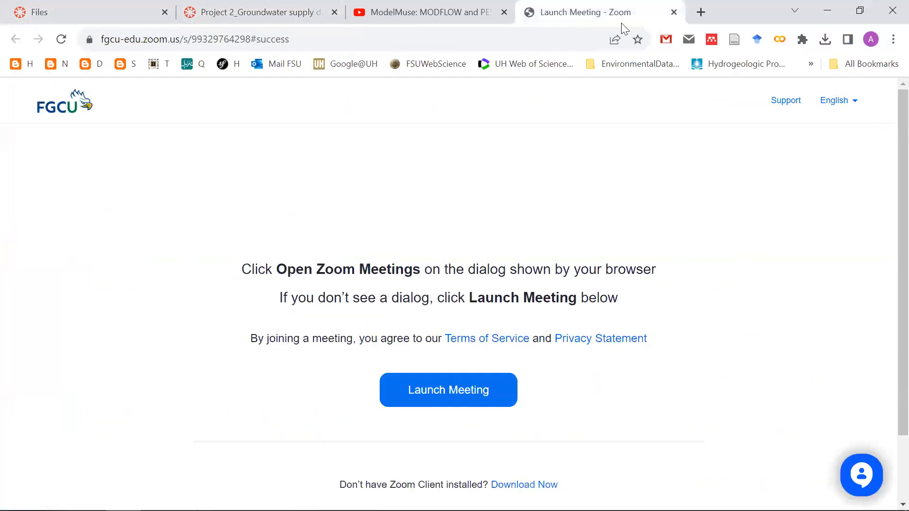
{"action": "left_click", "coordinate": [564, 29]}
{"action": "type", "text": "ap"}
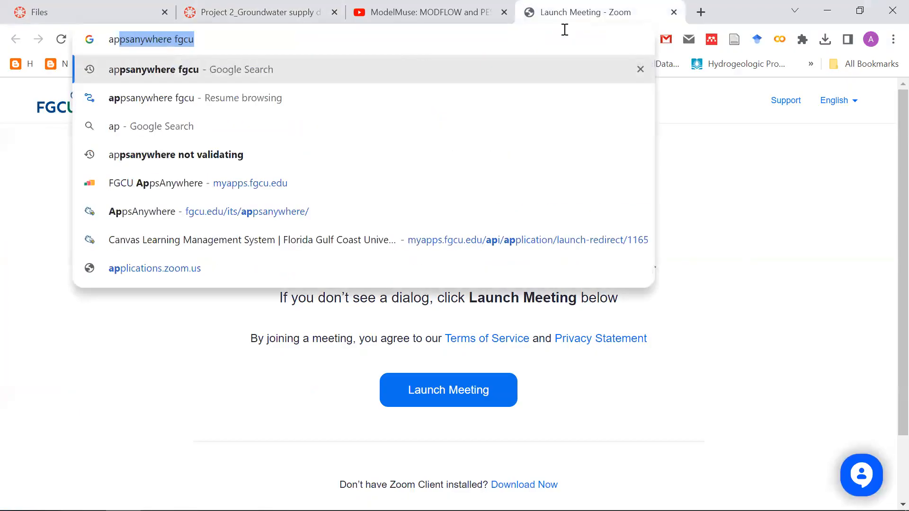
{"action": "type", "text": "ps"}
{"action": "key", "text": "Return"}
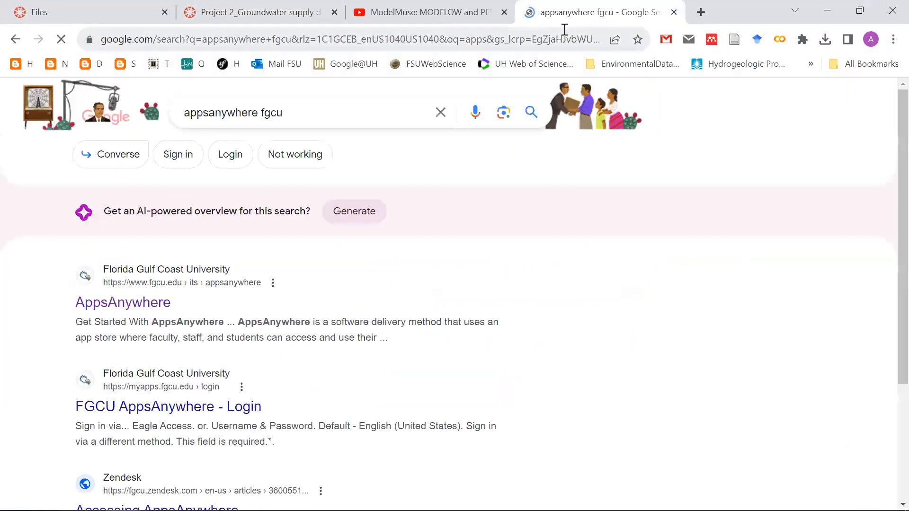
Visit AppsAnywhere through the FGCU information page and allow the AppsAnywhere Launcher to open for validation
{"action": "left_click", "coordinate": [134, 303]}
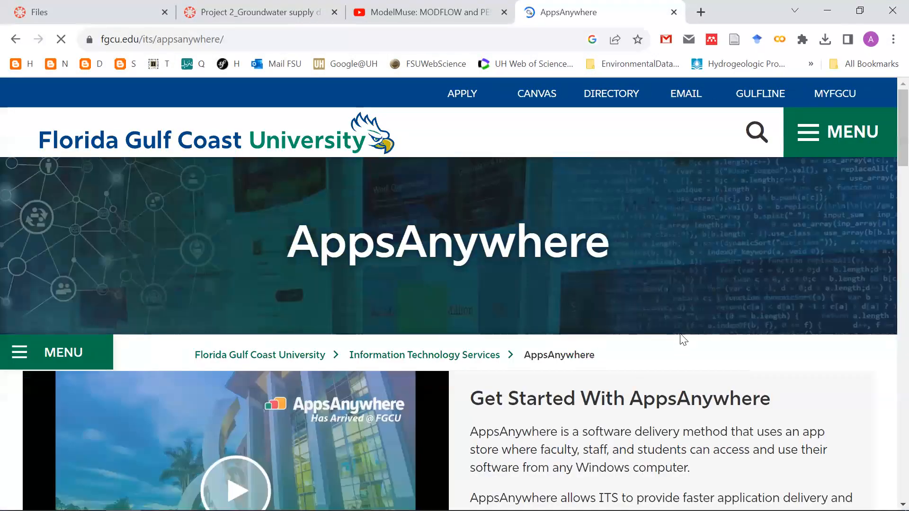
{"action": "scroll", "coordinate": [886, 202], "scroll_direction": "down", "scroll_amount": 8}
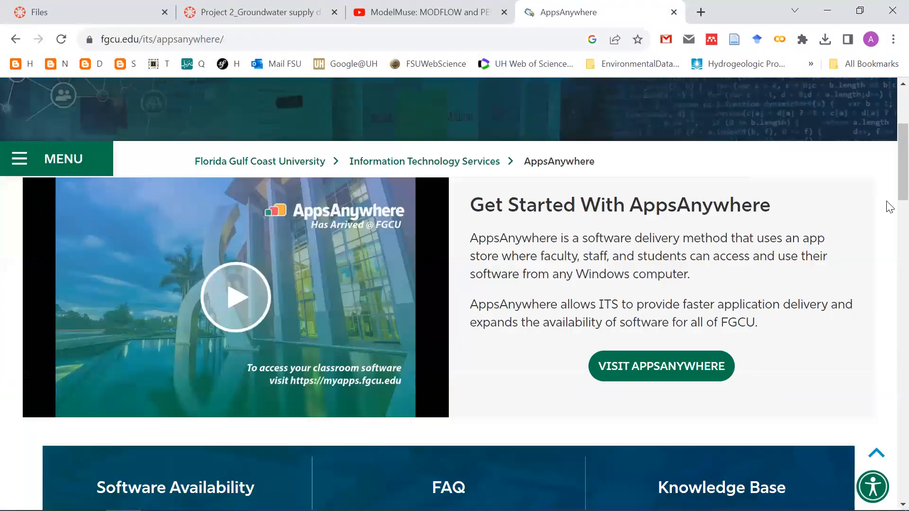
{"action": "left_click", "coordinate": [698, 185]}
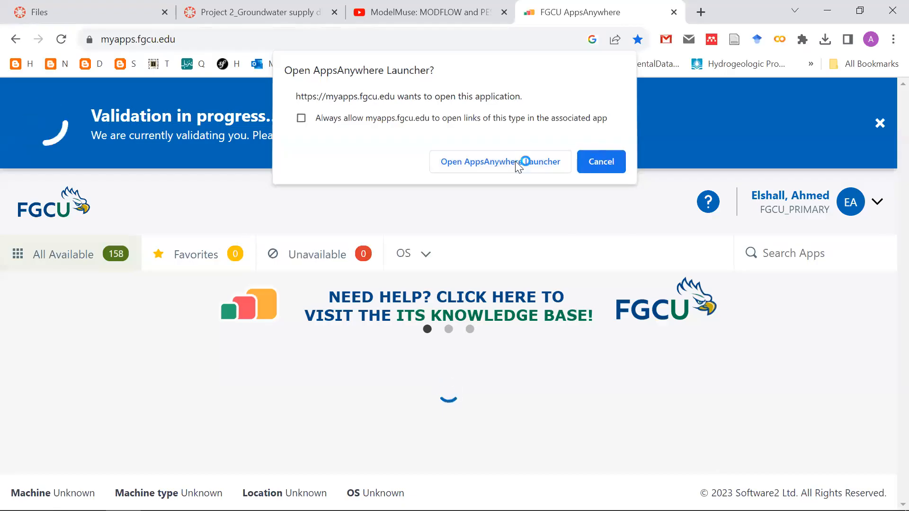
{"action": "left_click", "coordinate": [516, 162]}
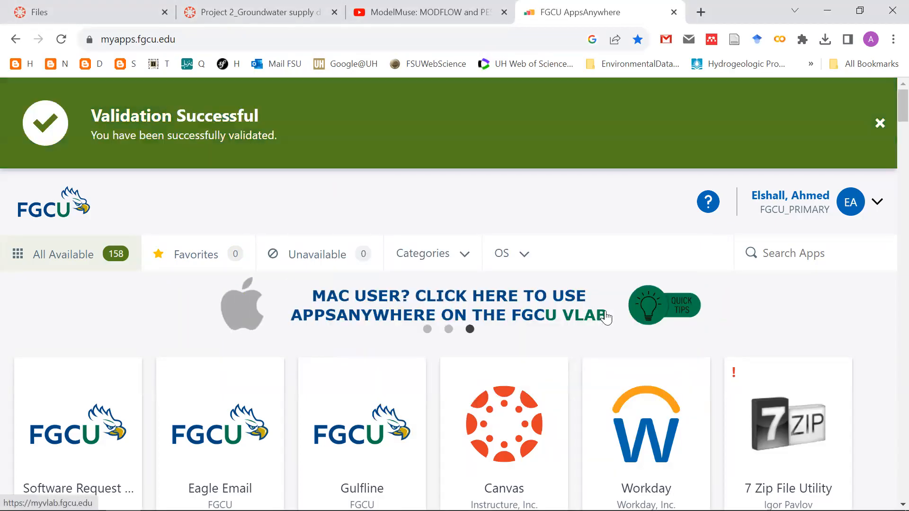
Search the AppsAnywhere catalogue for "ModelM" to find ModelMuse
{"action": "left_click", "coordinate": [822, 248]}
{"action": "type", "text": "Model"}
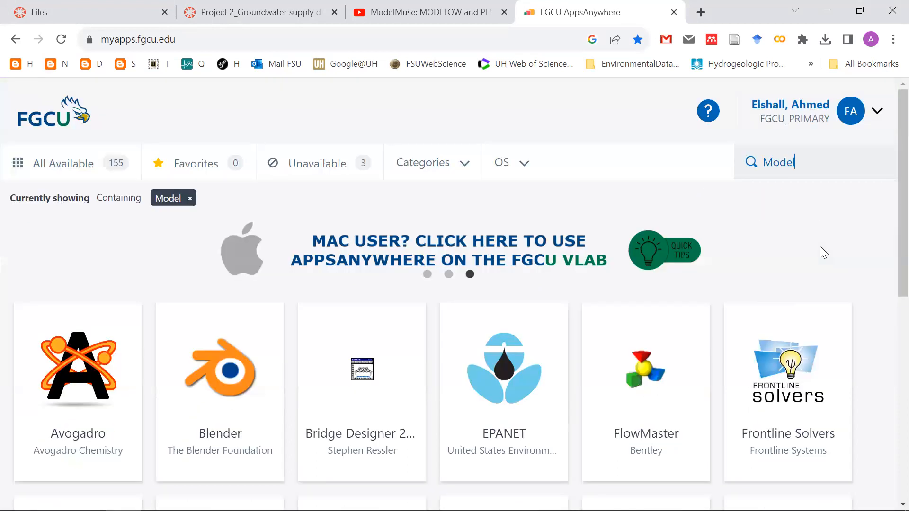
{"action": "type", "text": "M"}
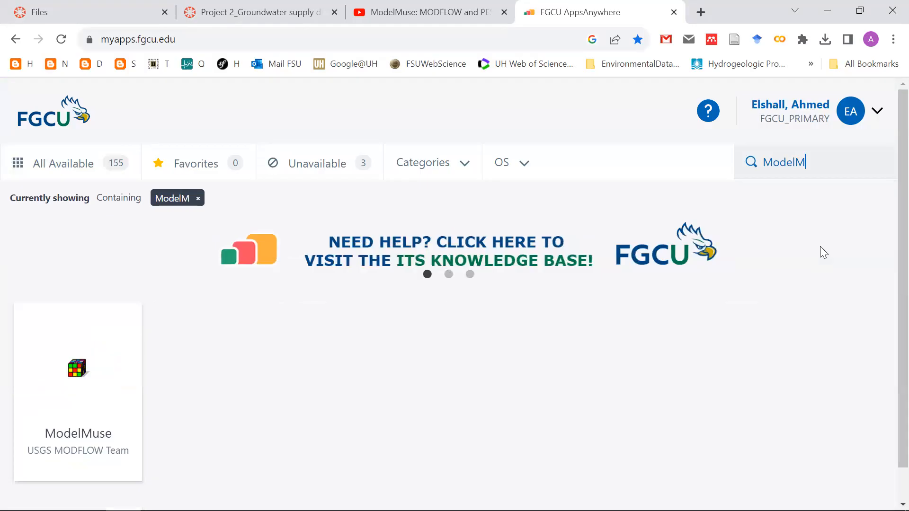
Complete the catalogue search as "ModelMuse", launch ModelMuse through the AppsAnywhere Launcher, dismiss the device notice and minimize the browser
{"action": "type", "text": "use"}
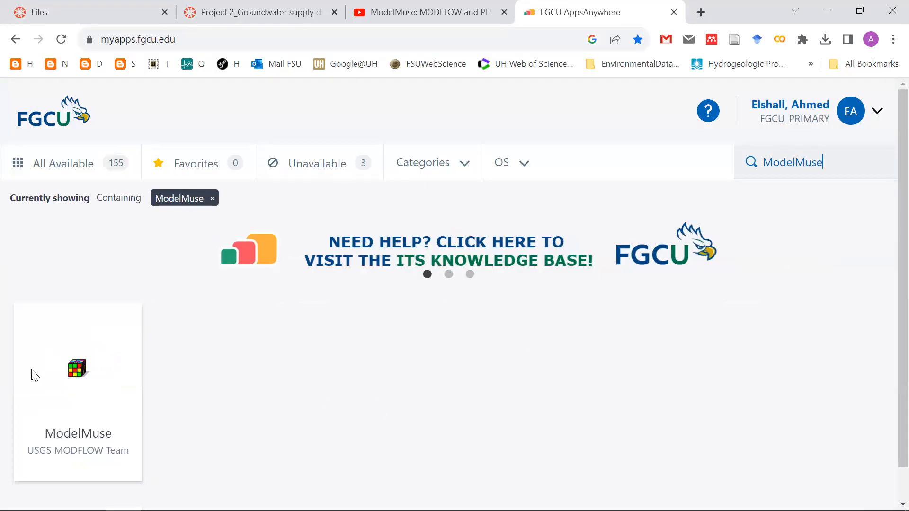
{"action": "left_click", "coordinate": [70, 420]}
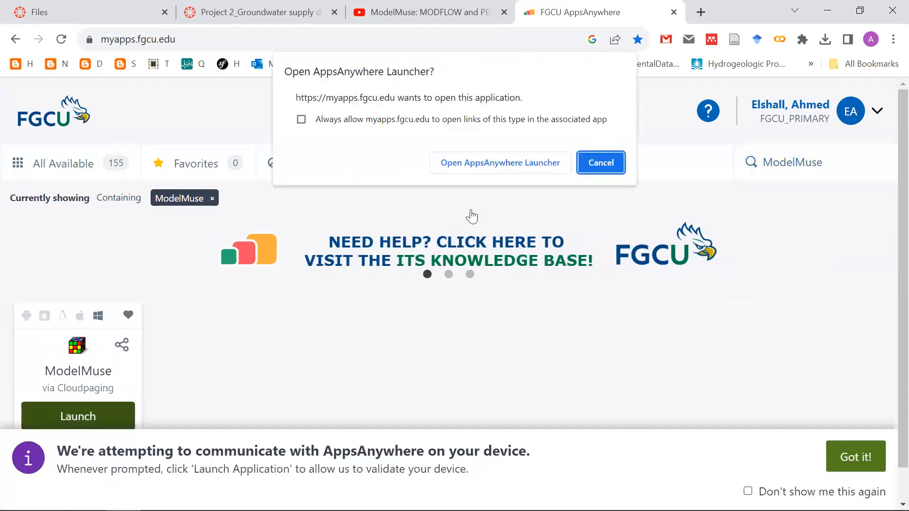
{"action": "left_click", "coordinate": [500, 171]}
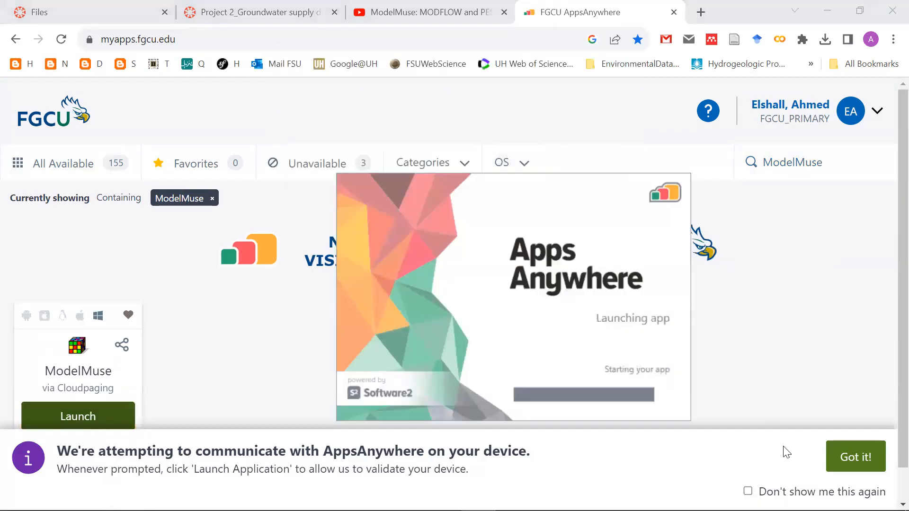
{"action": "left_click", "coordinate": [842, 458]}
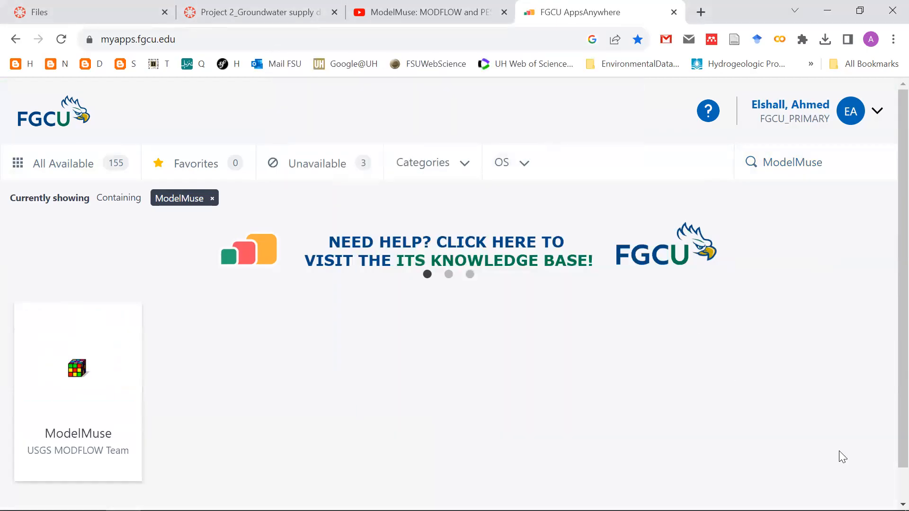
{"action": "left_click", "coordinate": [829, 12]}
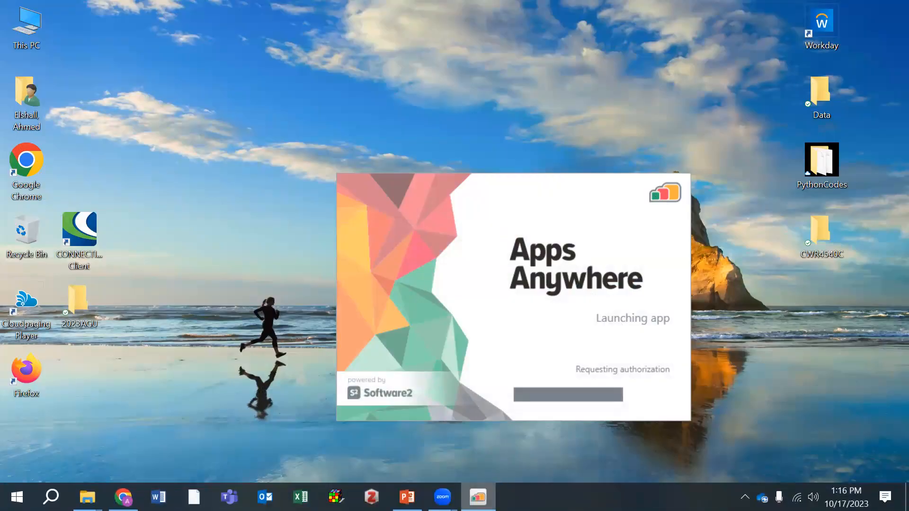
Return to Chrome and launch ModelMuse again, allowing the AppsAnywhere Launcher to open and dismissing the device notice
{"action": "mouse_move", "coordinate": [478, 498]}
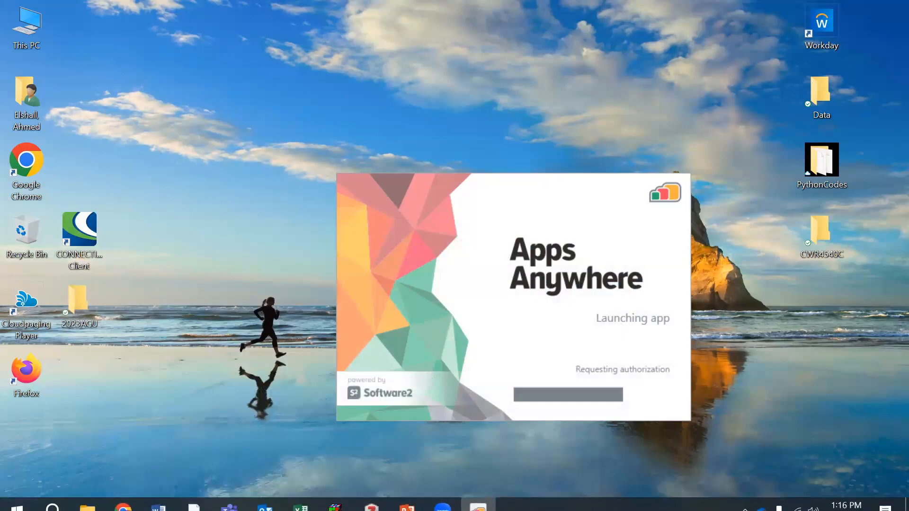
{"action": "left_click", "coordinate": [123, 497]}
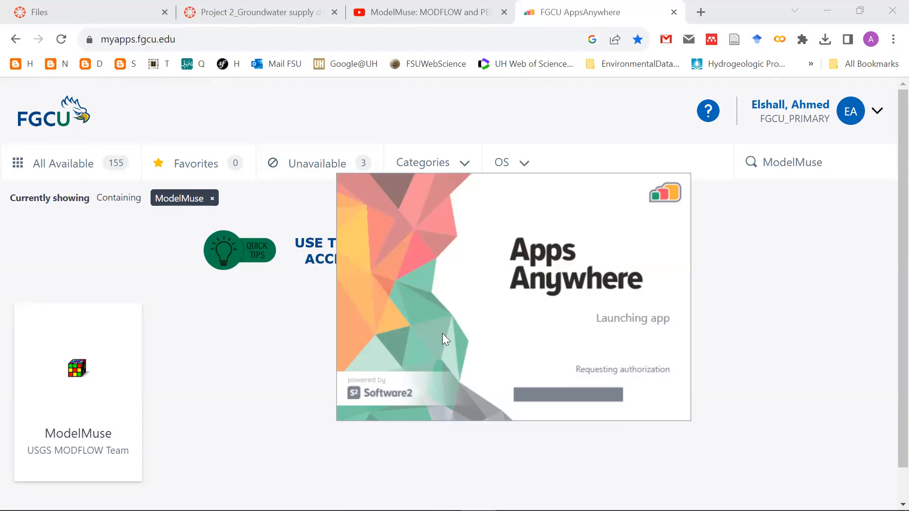
{"action": "mouse_move", "coordinate": [47, 401]}
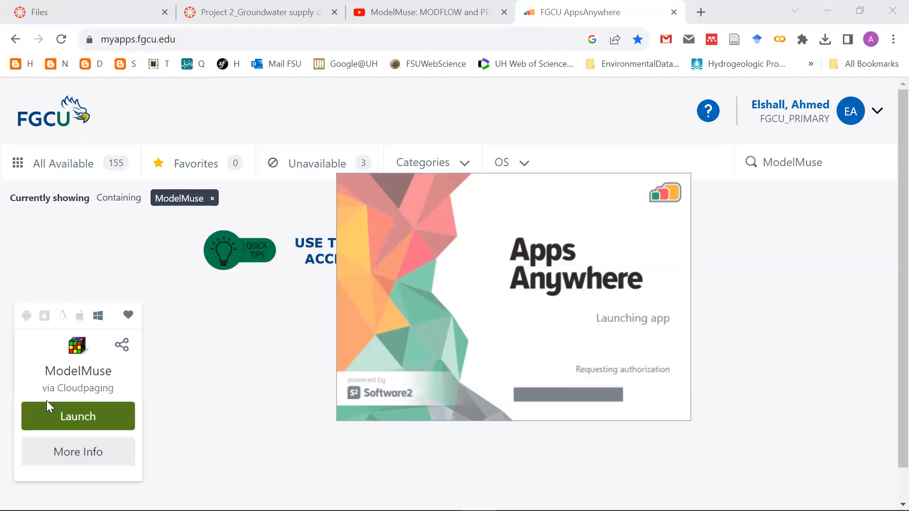
{"action": "left_click", "coordinate": [108, 415]}
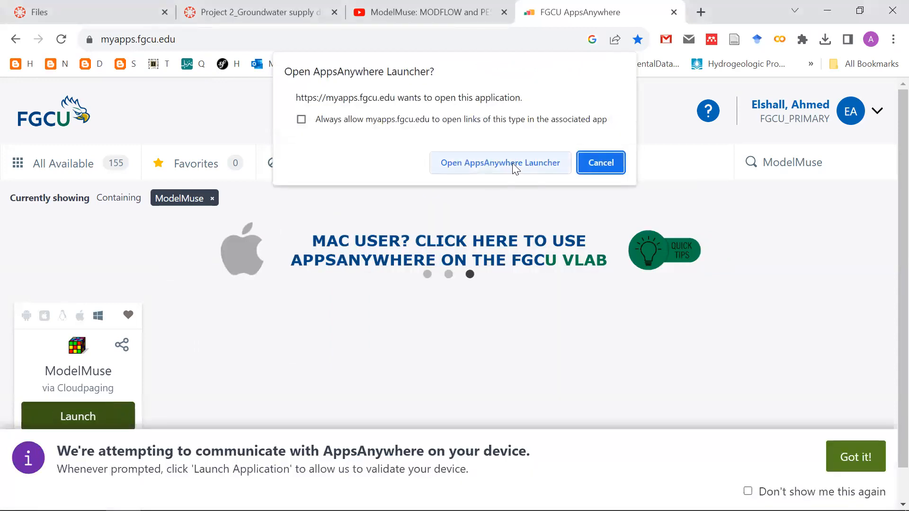
{"action": "left_click", "coordinate": [512, 163]}
{"action": "left_click", "coordinate": [850, 455]}
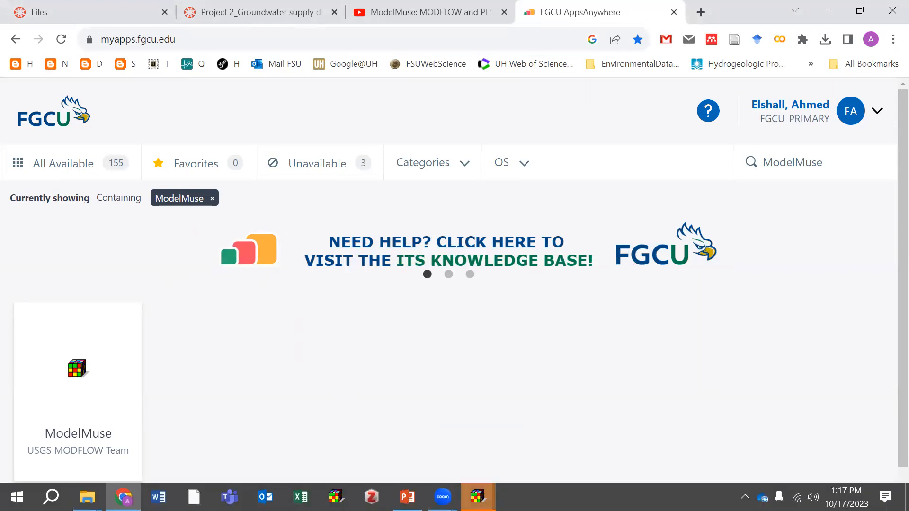
Switch to ModelMuse, close the extra startup windows and minimize Chrome
{"action": "mouse_move", "coordinate": [477, 496]}
{"action": "left_click", "coordinate": [549, 423]}
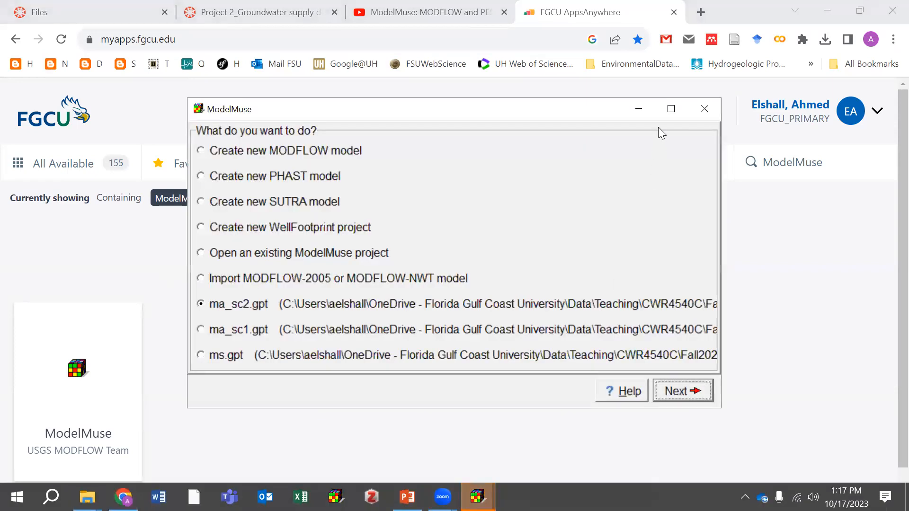
{"action": "left_click", "coordinate": [703, 111]}
{"action": "left_click", "coordinate": [478, 497]}
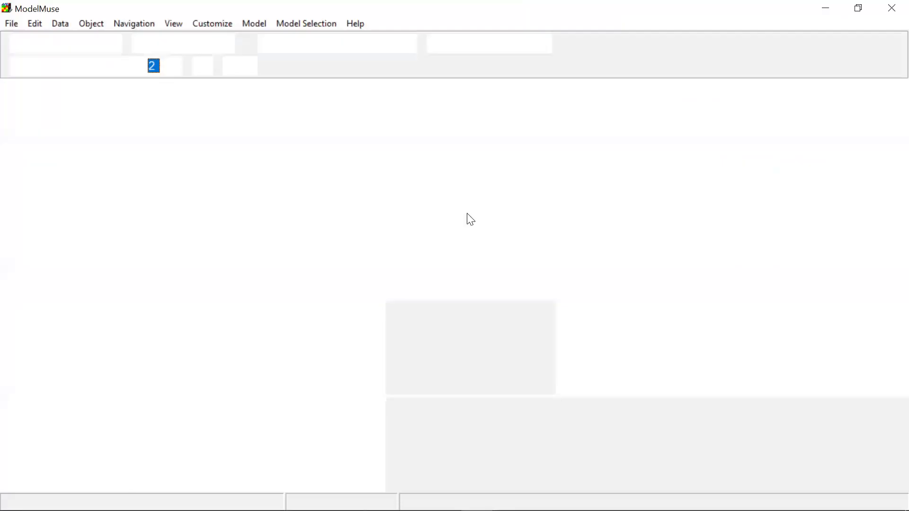
{"action": "left_click", "coordinate": [703, 109]}
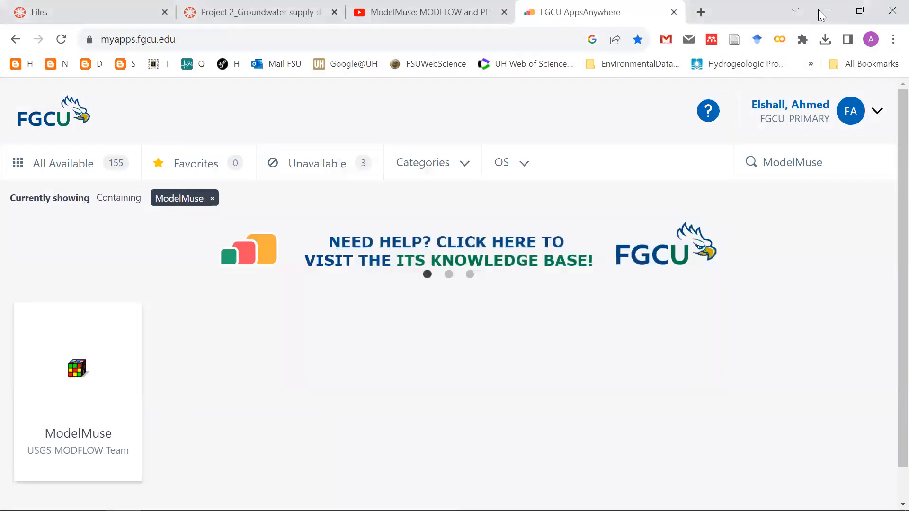
{"action": "left_click", "coordinate": [819, 10]}
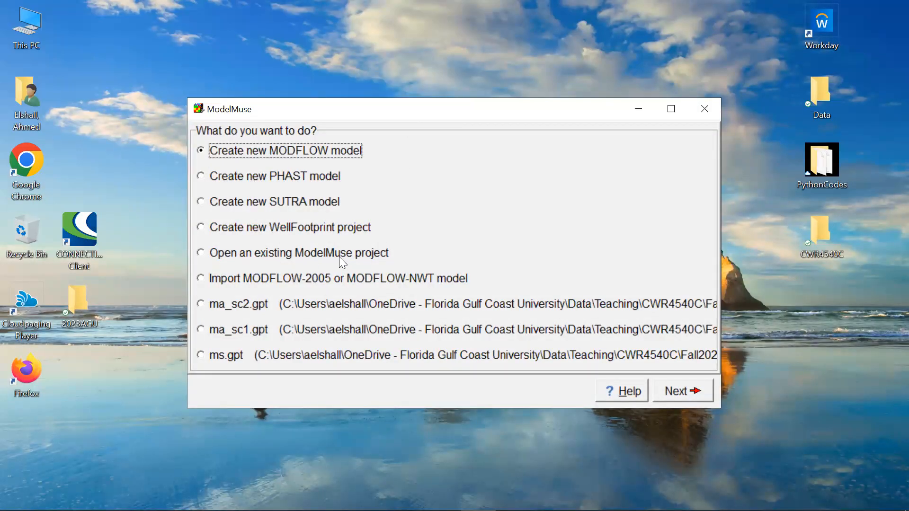
Open the existing ModelMuse project ms_g2.gpt from CWR4540C > Fall2023 > Lessons > Lesson10 GW > Project > Section2 > ms, starting at the Desktop
{"action": "left_click", "coordinate": [384, 256]}
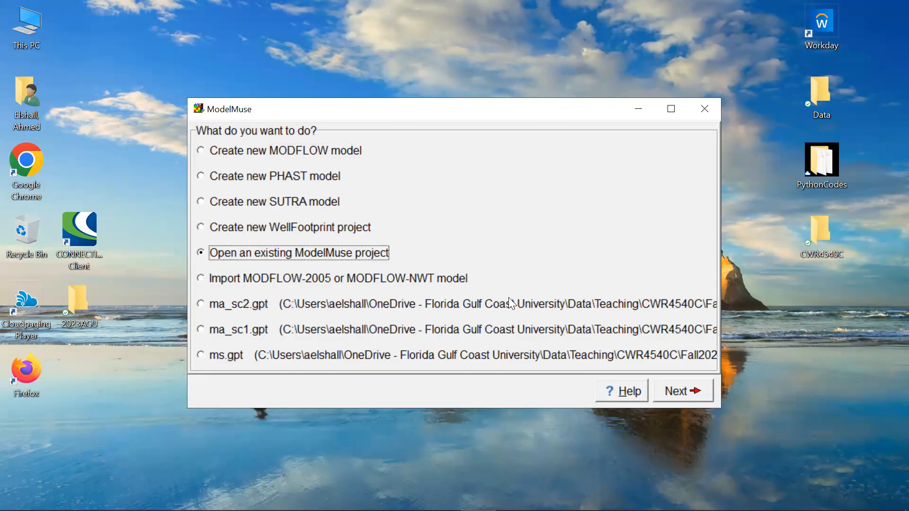
{"action": "left_click", "coordinate": [676, 391]}
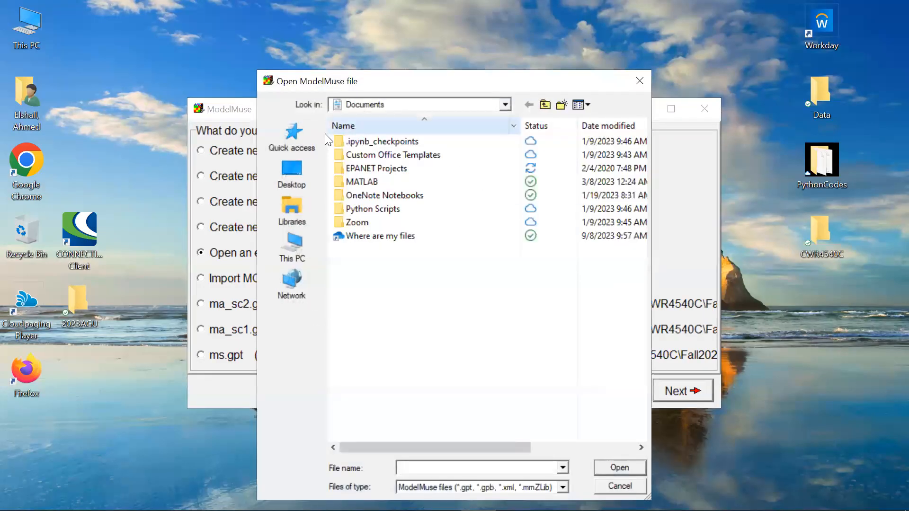
{"action": "left_click", "coordinate": [295, 166]}
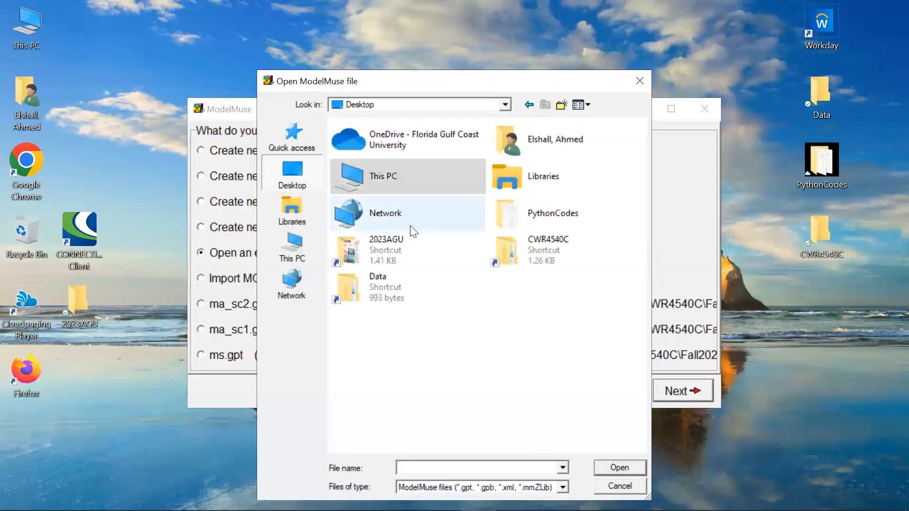
{"action": "double_click", "coordinate": [534, 246]}
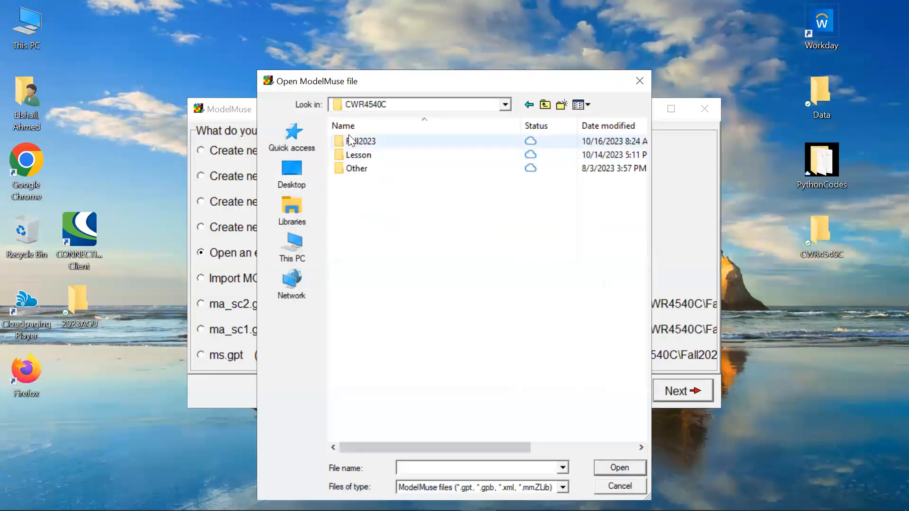
{"action": "double_click", "coordinate": [366, 168]}
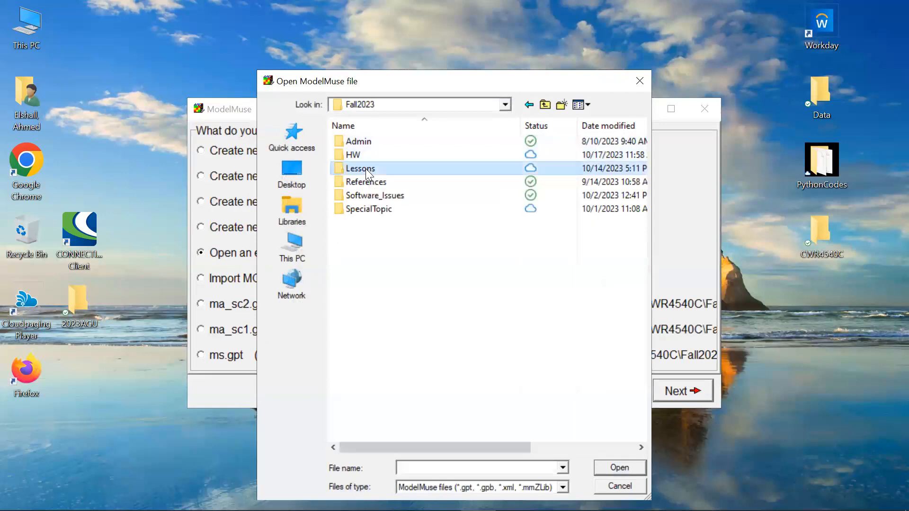
{"action": "double_click", "coordinate": [391, 249]}
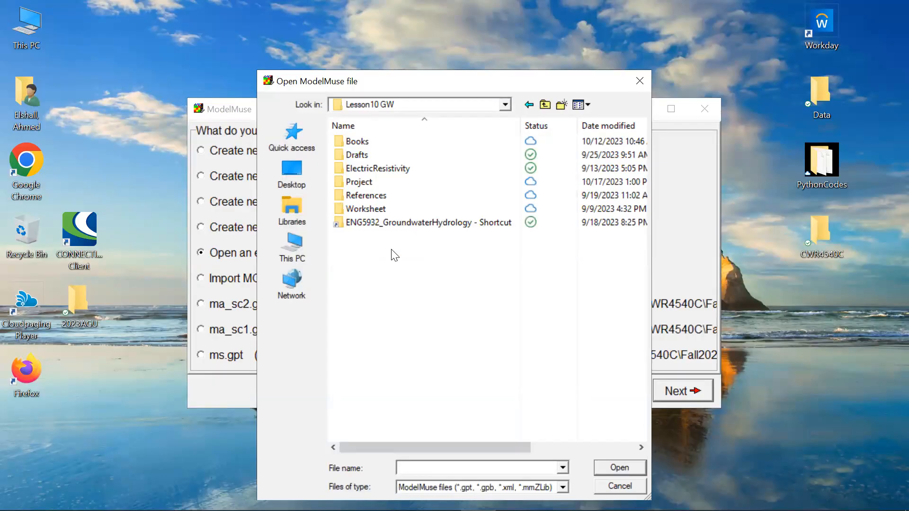
{"action": "double_click", "coordinate": [359, 183]}
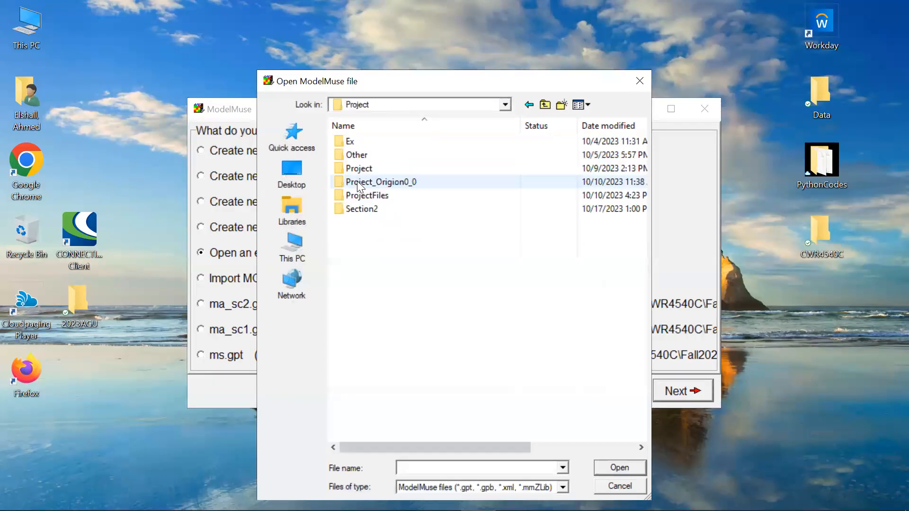
{"action": "left_click", "coordinate": [377, 208]}
{"action": "double_click", "coordinate": [376, 209]}
{"action": "double_click", "coordinate": [356, 144]}
{"action": "left_click", "coordinate": [356, 146]}
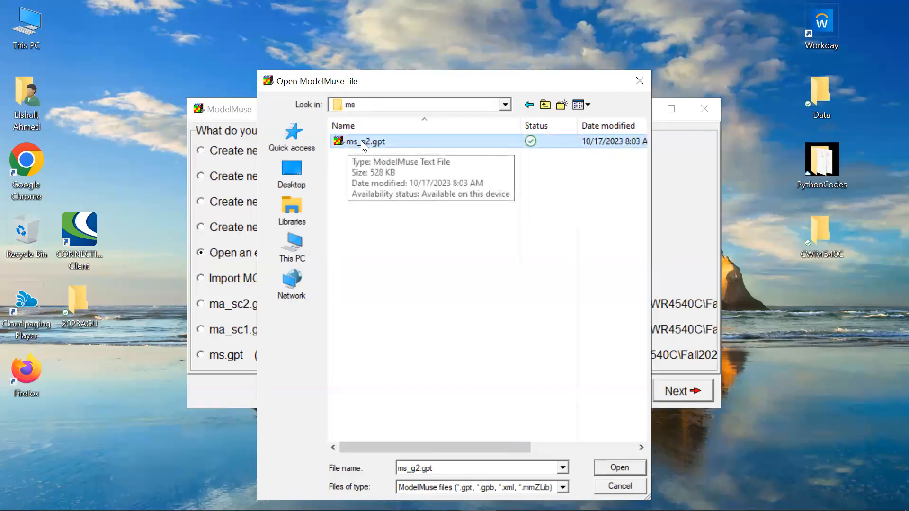
{"action": "left_click", "coordinate": [620, 468]}
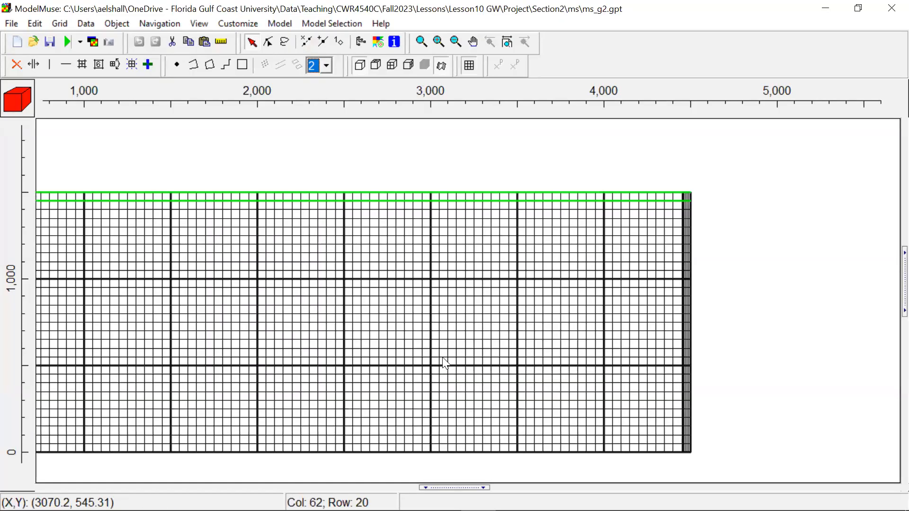
Color the model grid by the Kx data set from the required Hydrology data sets, keeping the Rainbow scheme, and close Data Visualization
{"action": "left_click", "coordinate": [472, 42]}
{"action": "left_click_drag", "start_coordinate": [416, 255], "coordinate": [530, 213]}
{"action": "left_click_drag", "start_coordinate": [438, 238], "coordinate": [509, 244]}
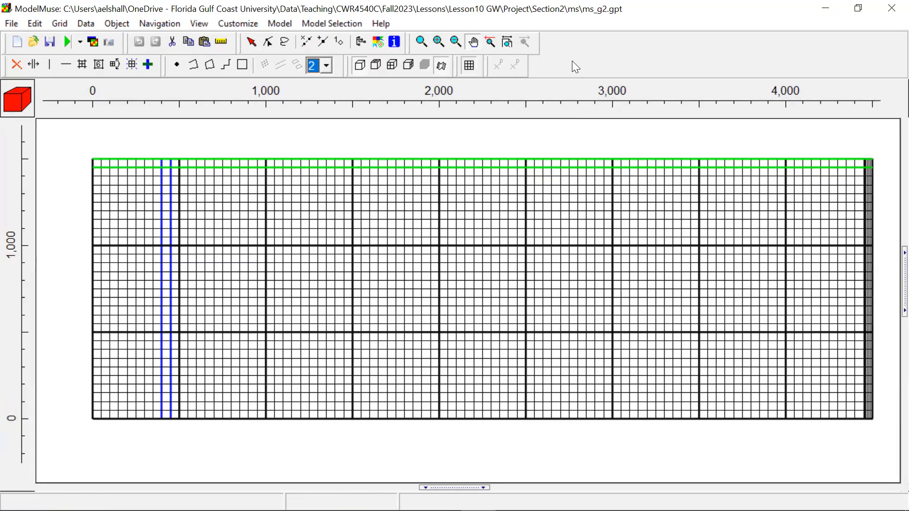
{"action": "left_click", "coordinate": [814, 17]}
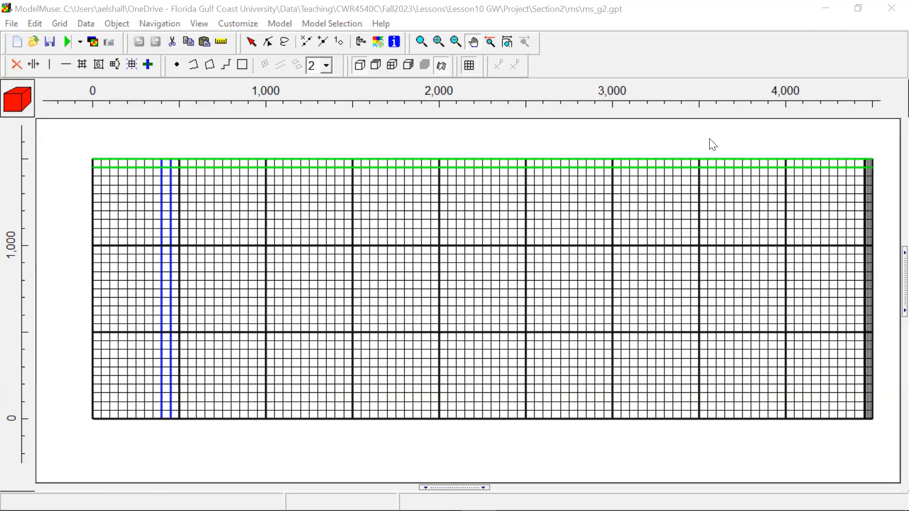
{"action": "left_click", "coordinate": [380, 39]}
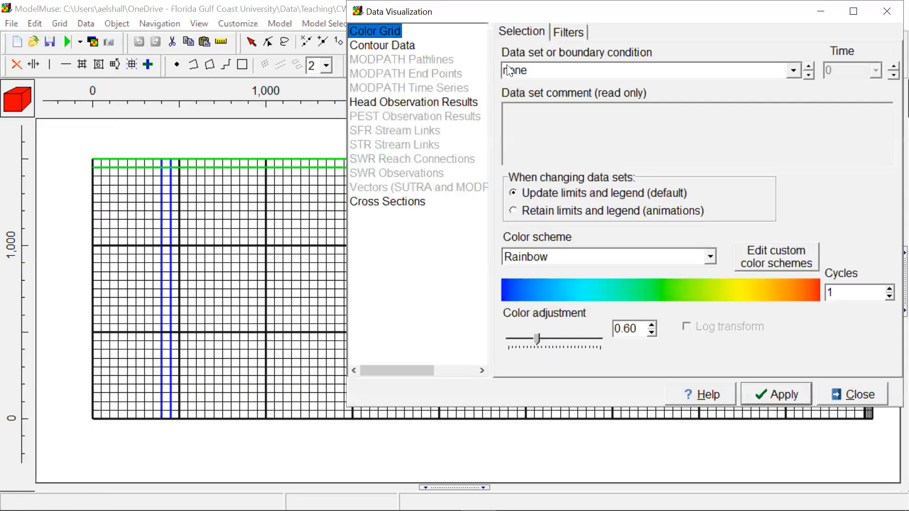
{"action": "left_click", "coordinate": [795, 70]}
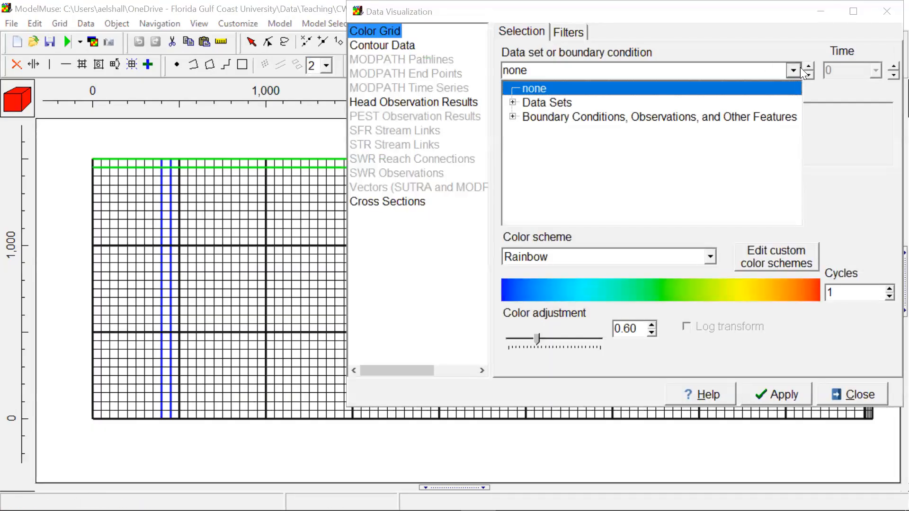
{"action": "left_click", "coordinate": [513, 102]}
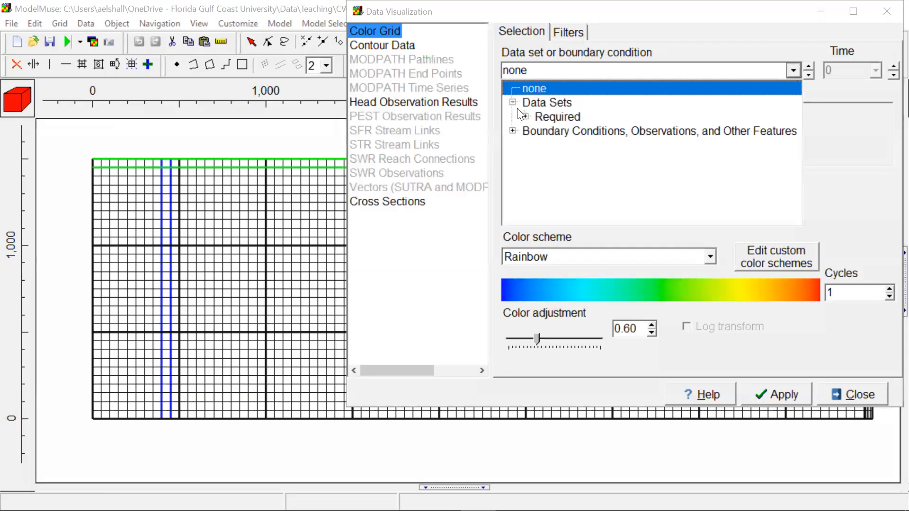
{"action": "left_click", "coordinate": [522, 116]}
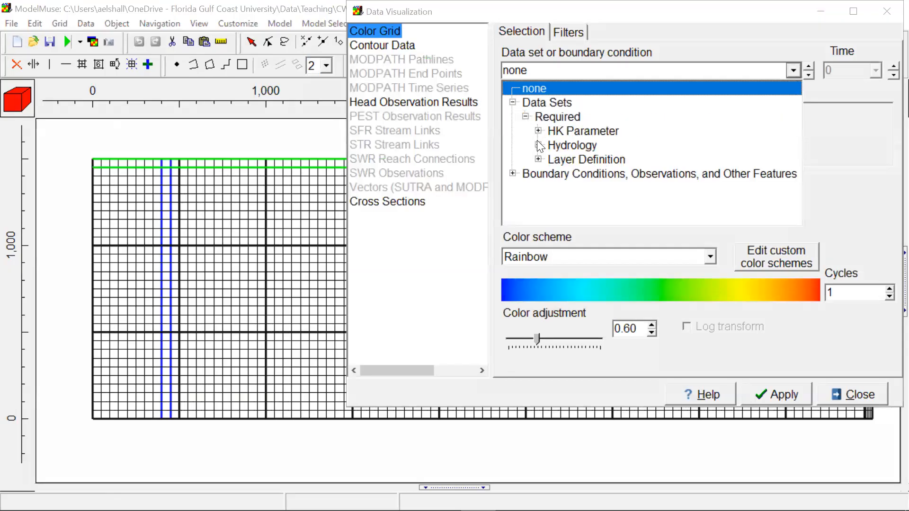
{"action": "left_click", "coordinate": [538, 145]}
{"action": "left_click", "coordinate": [566, 161]}
{"action": "left_click", "coordinate": [781, 396]}
{"action": "left_click", "coordinate": [852, 393]}
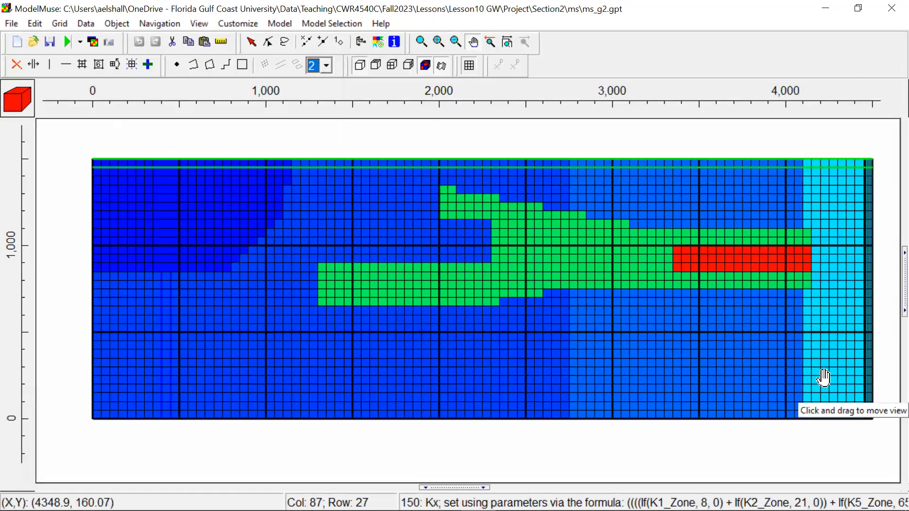
Remove the grid coloring by setting the color grid's data set to none, and close Data Visualization
{"action": "left_click", "coordinate": [251, 42]}
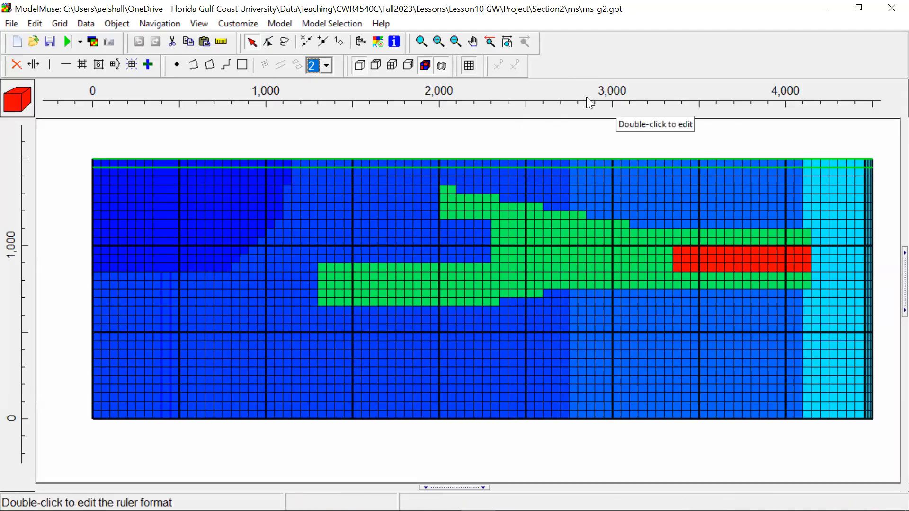
{"action": "left_click", "coordinate": [379, 42]}
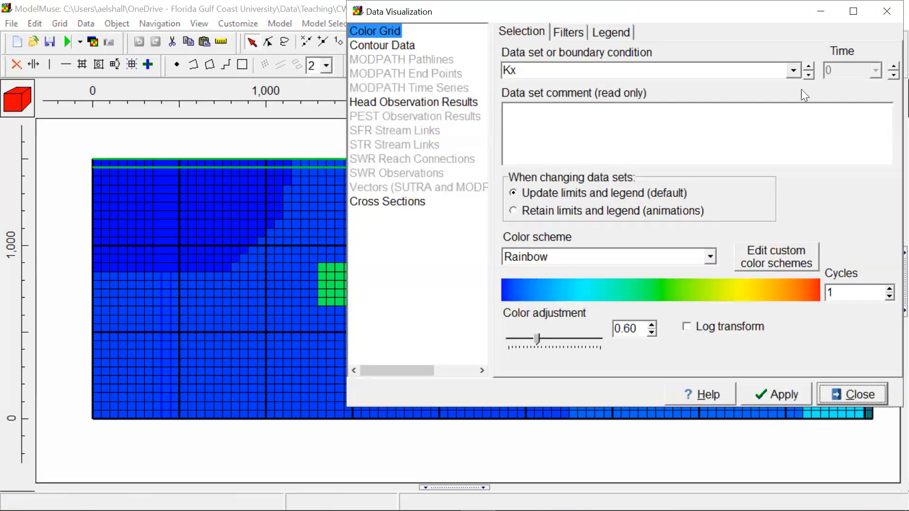
{"action": "left_click", "coordinate": [792, 71]}
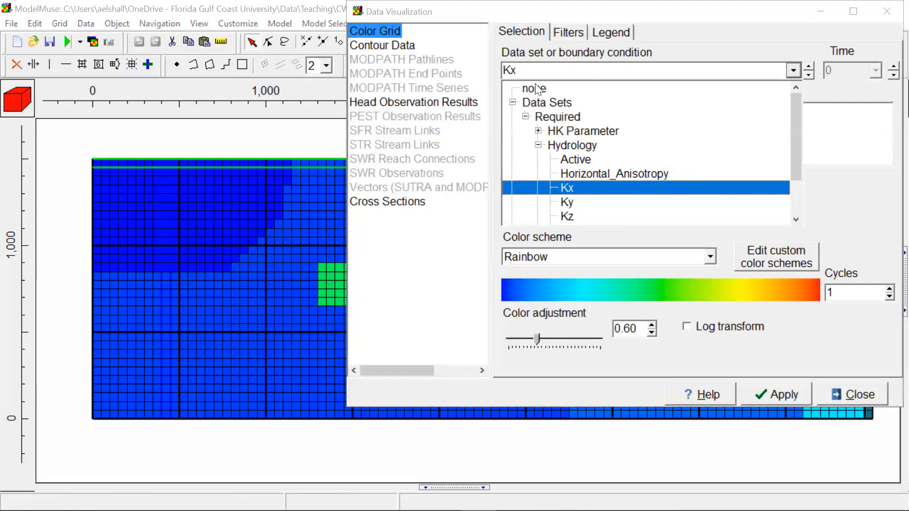
{"action": "left_click", "coordinate": [533, 84]}
{"action": "left_click", "coordinate": [786, 384]}
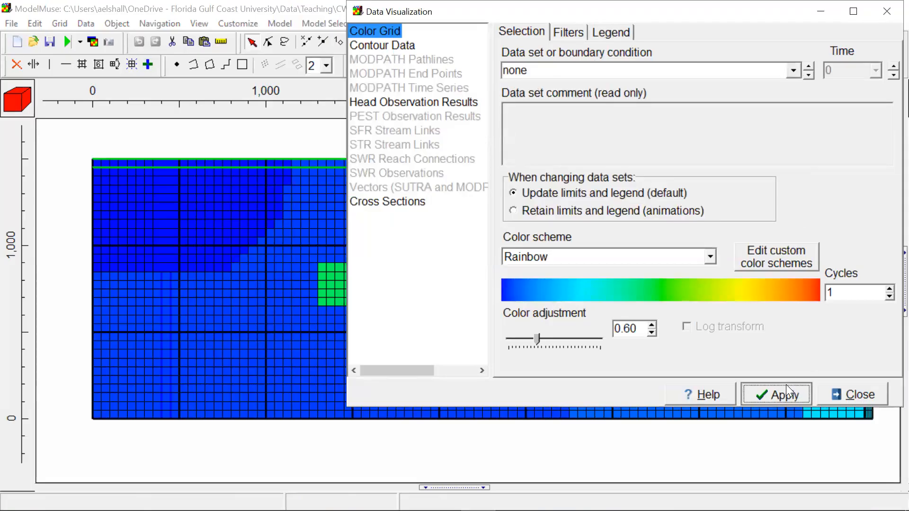
{"action": "left_click", "coordinate": [844, 399]}
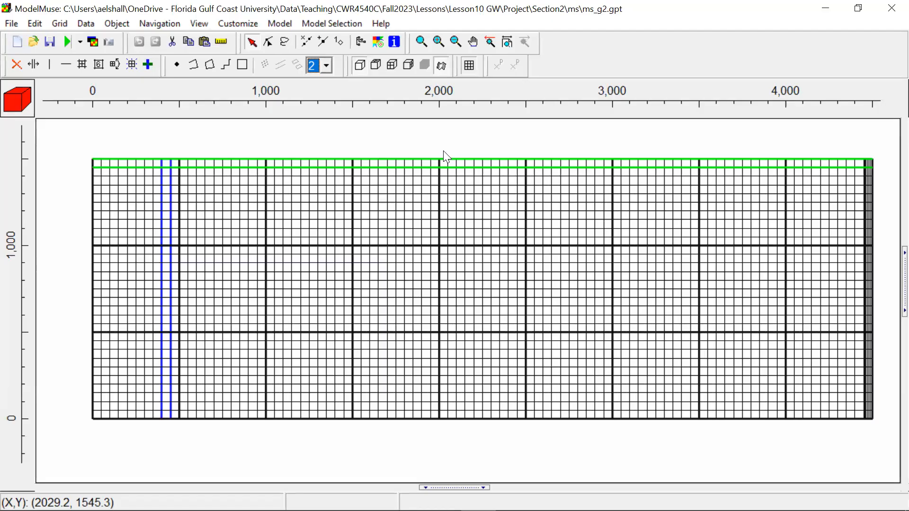
Make the background image site_K_Values.jpg visible behind the model grid
{"action": "left_click", "coordinate": [242, 67]}
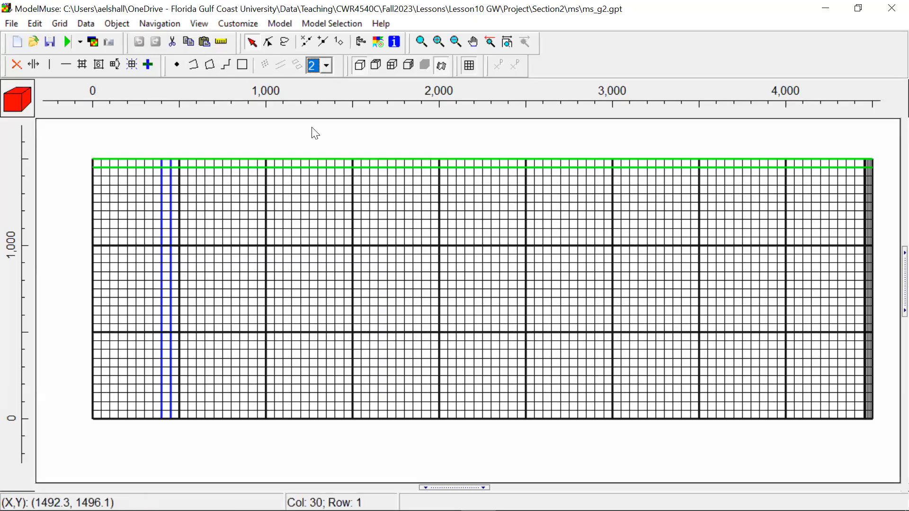
{"action": "left_click", "coordinate": [12, 25]}
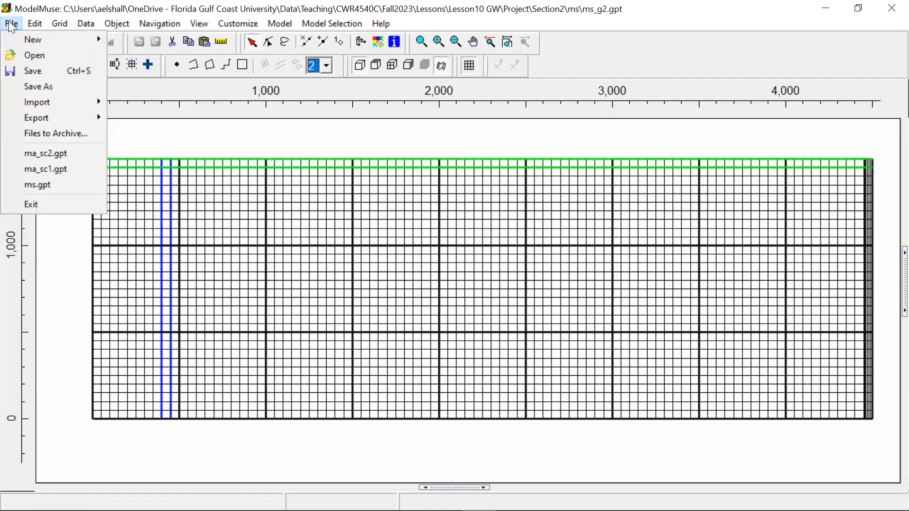
{"action": "mouse_move", "coordinate": [37, 22]}
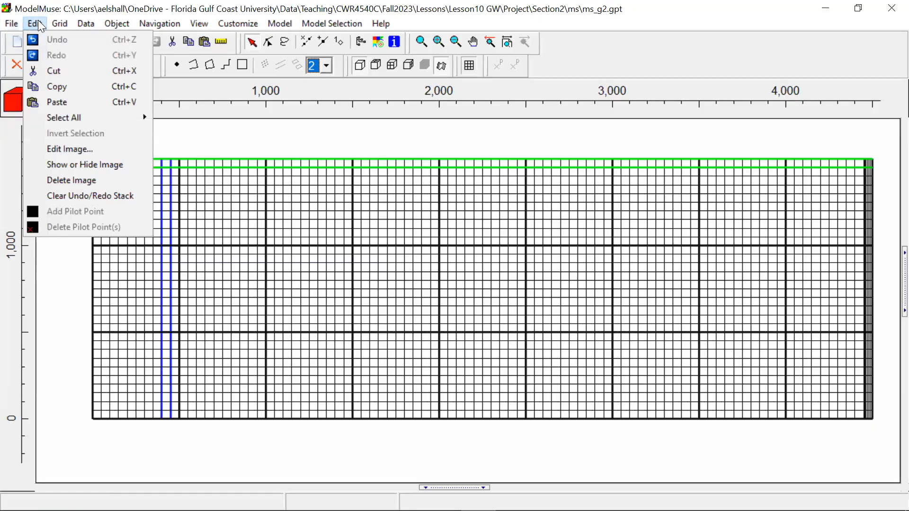
{"action": "left_click", "coordinate": [84, 149]}
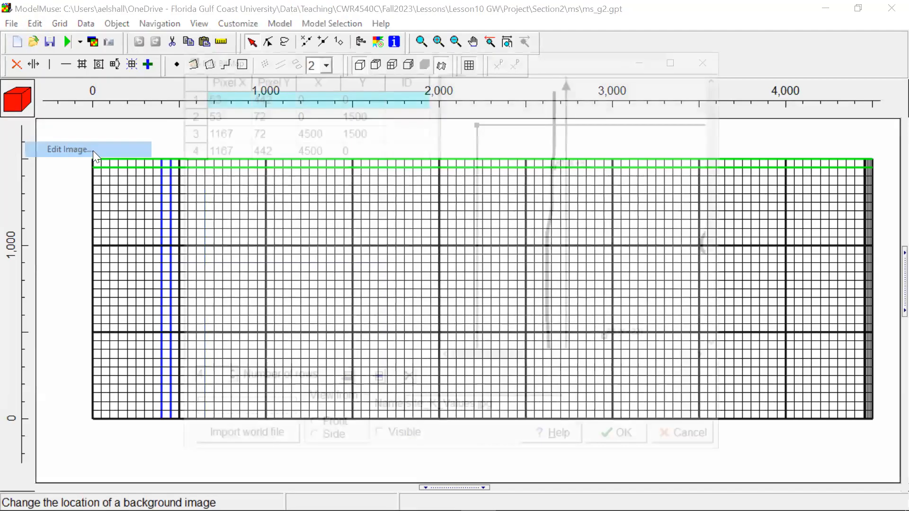
{"action": "left_click", "coordinate": [380, 442]}
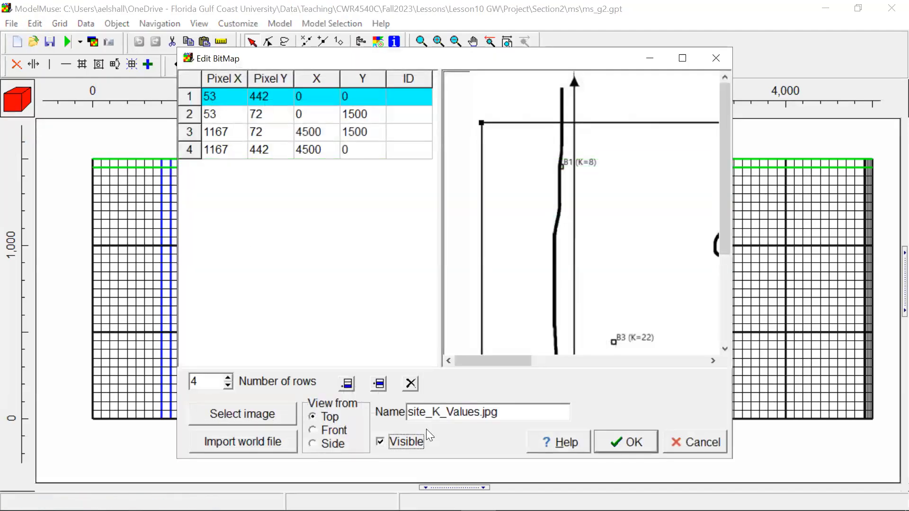
{"action": "left_click", "coordinate": [621, 439]}
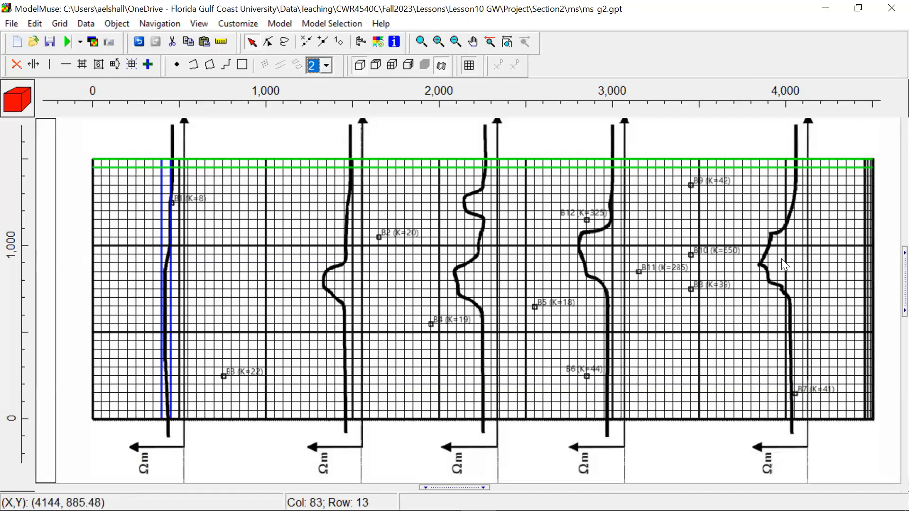
Place a point object at about X 4046, Y 955, name it PW and enable its object line color, keeping black
{"action": "left_click", "coordinate": [178, 65]}
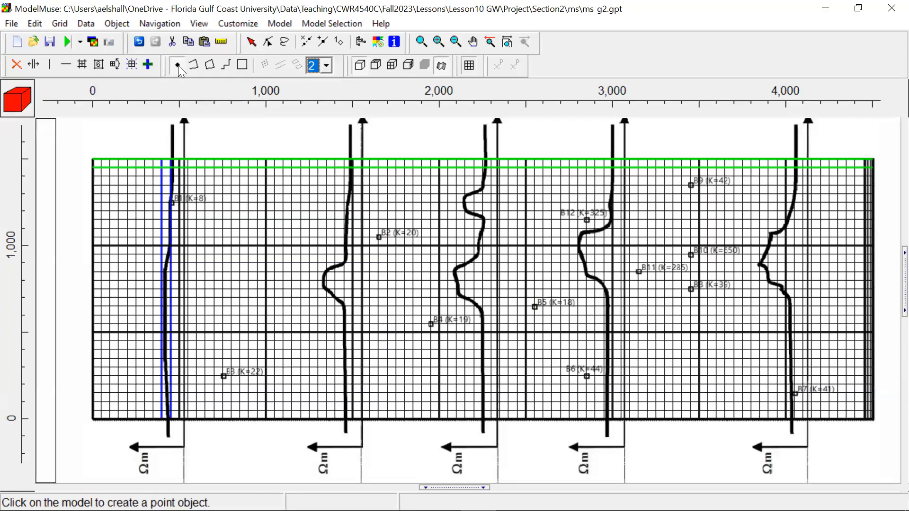
{"action": "left_click", "coordinate": [793, 254]}
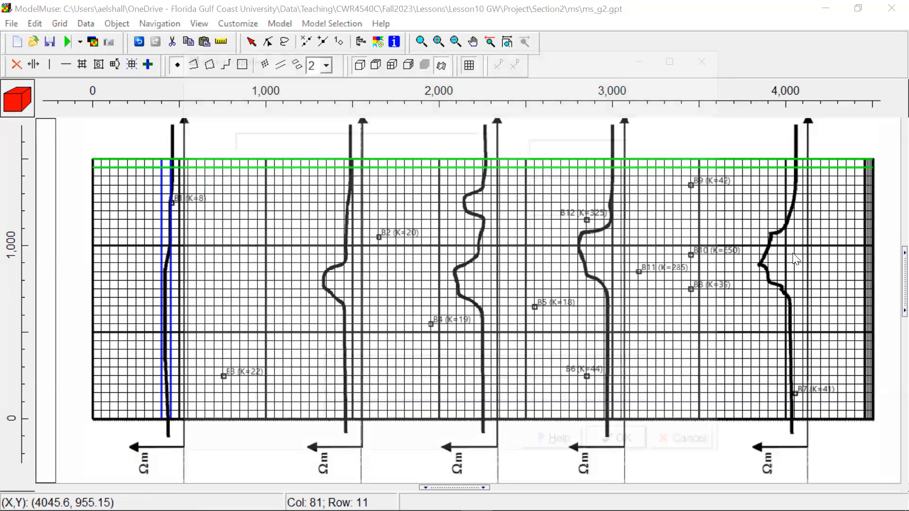
{"action": "key", "text": "Tab"}
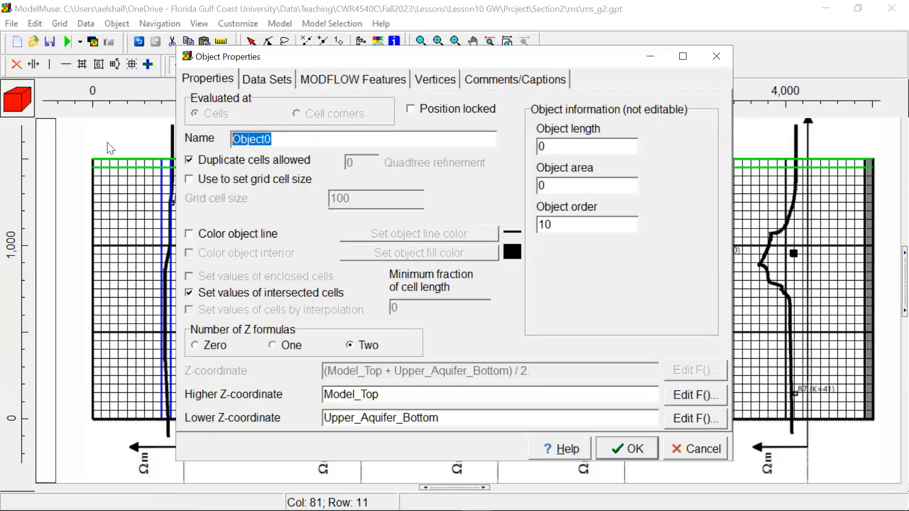
{"action": "type", "text": "PW"}
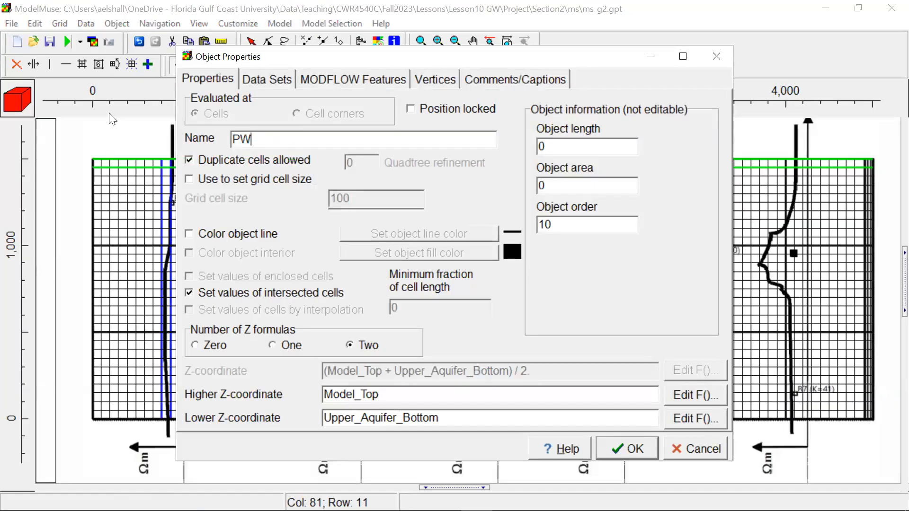
{"action": "key", "text": "Return"}
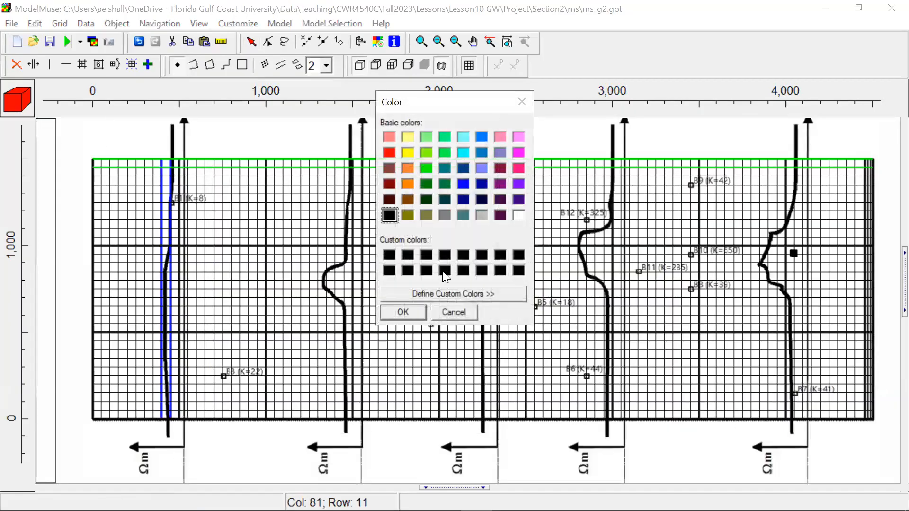
{"action": "left_click", "coordinate": [461, 312]}
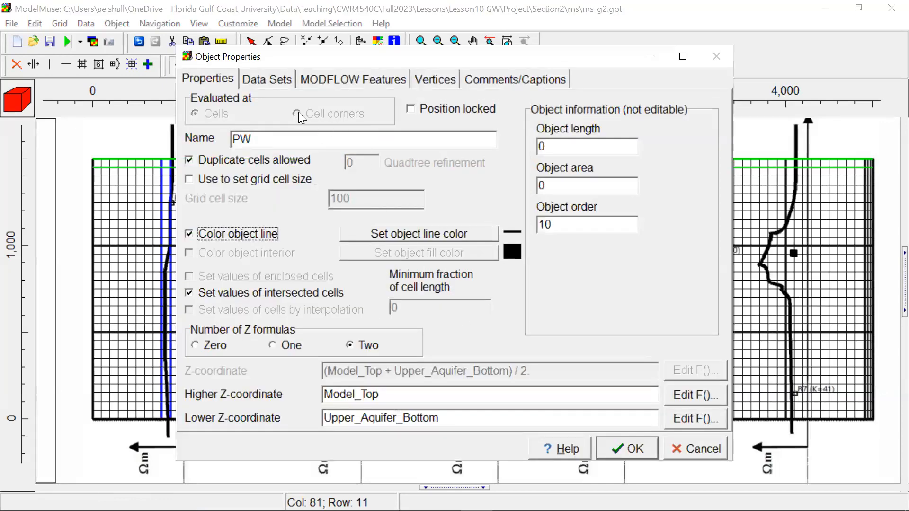
Enable the WEL Well package for PW with one period from -1 to 0, Direct pumping rate interpretation and a pumping rate of 0
{"action": "left_click", "coordinate": [332, 79]}
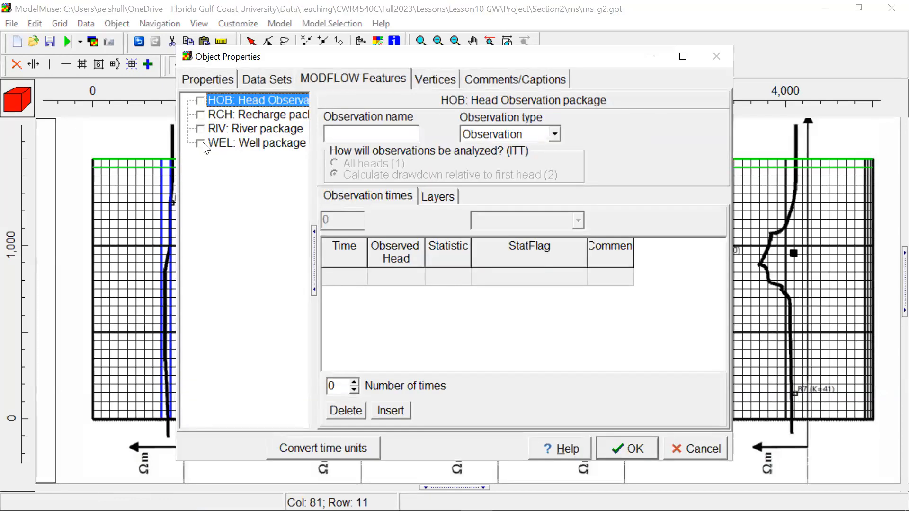
{"action": "left_click", "coordinate": [200, 144]}
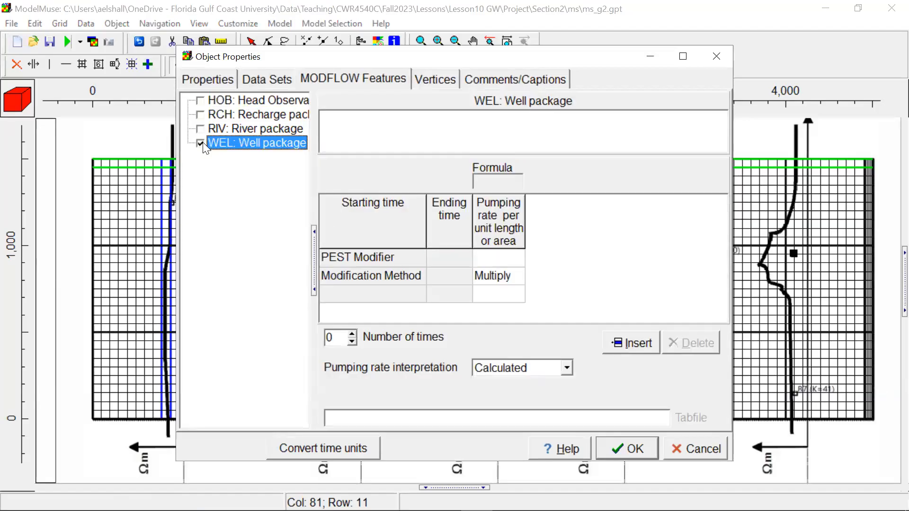
{"action": "left_click", "coordinate": [359, 287]}
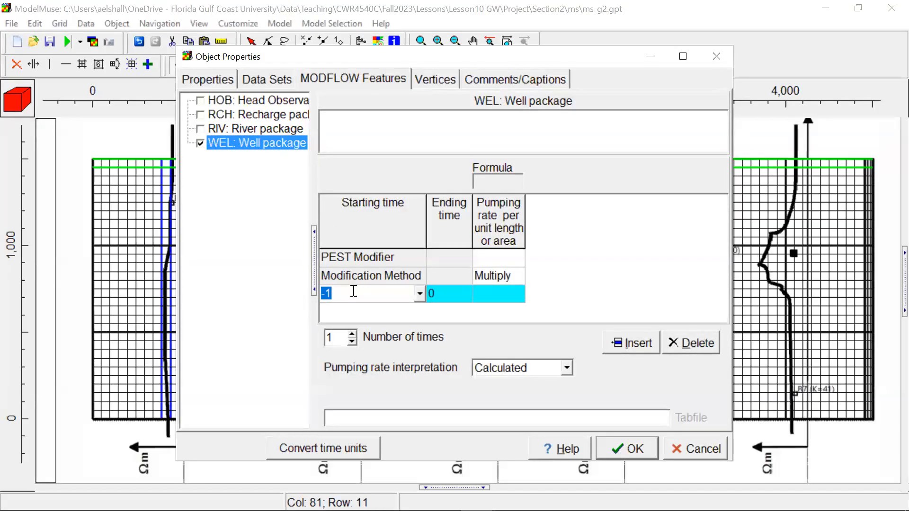
{"action": "left_click", "coordinate": [444, 290]}
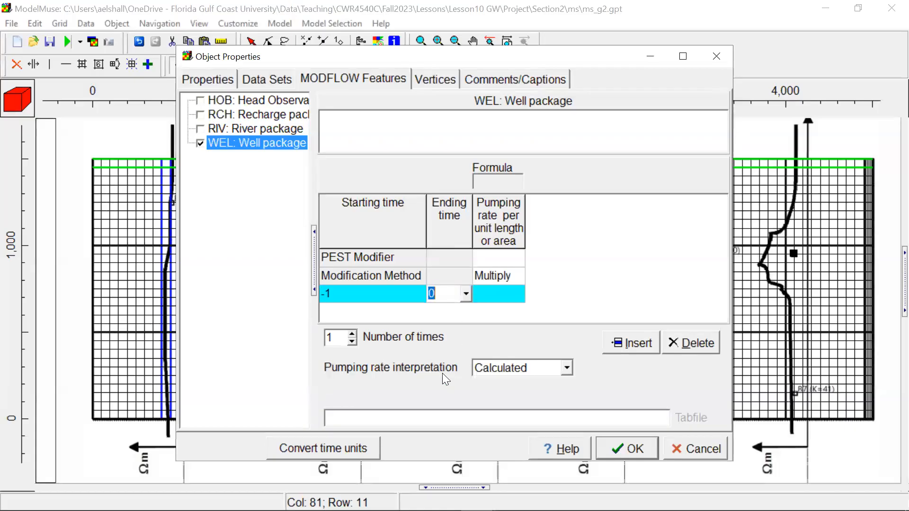
{"action": "left_click", "coordinate": [534, 364]}
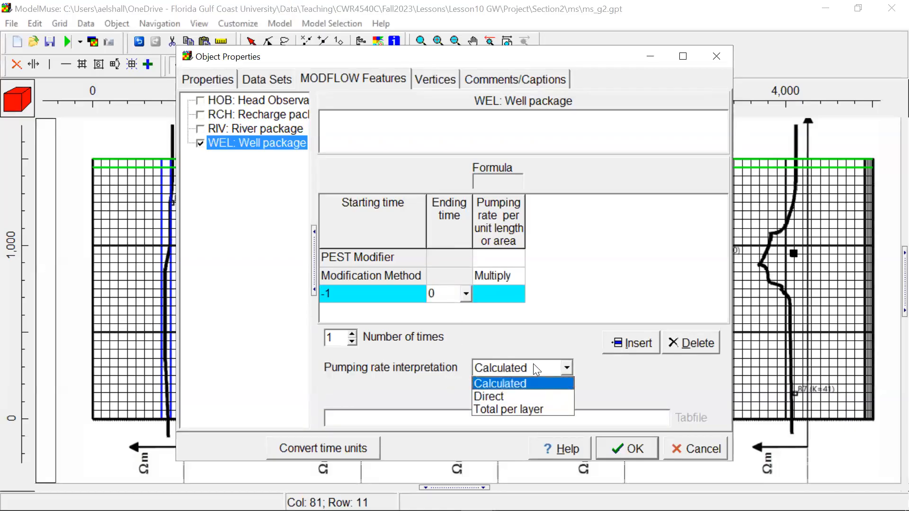
{"action": "left_click", "coordinate": [538, 395]}
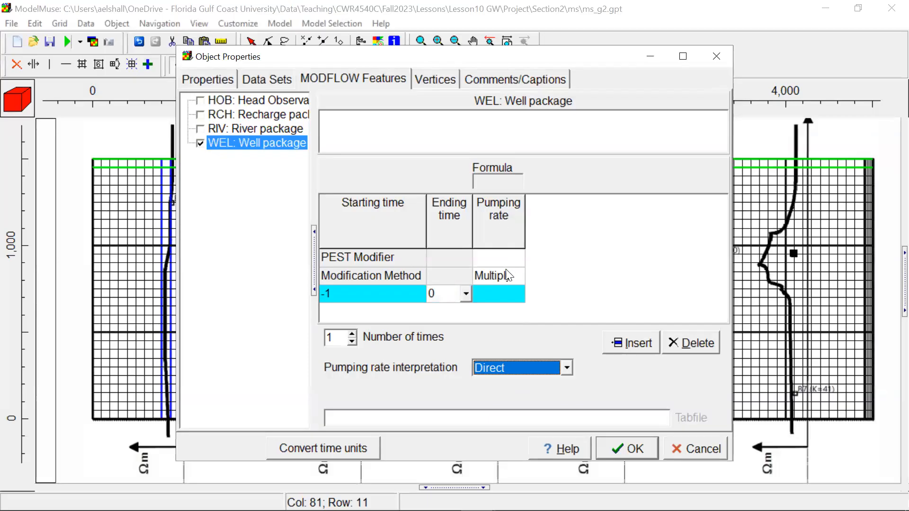
{"action": "left_click", "coordinate": [520, 290]}
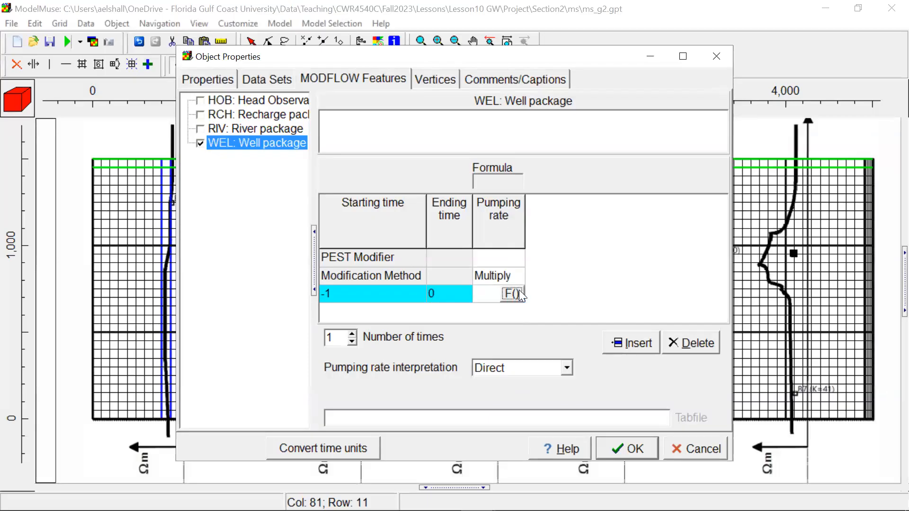
{"action": "type", "text": "0"}
{"action": "left_click", "coordinate": [637, 208]}
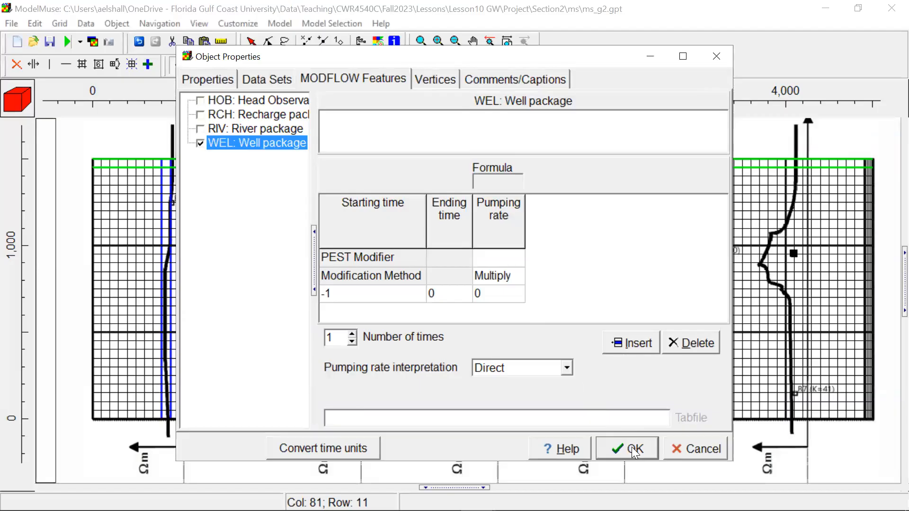
Set the PW vertex coordinates to X 3955 and Y 950, and accept the object properties
{"action": "left_click", "coordinate": [440, 84]}
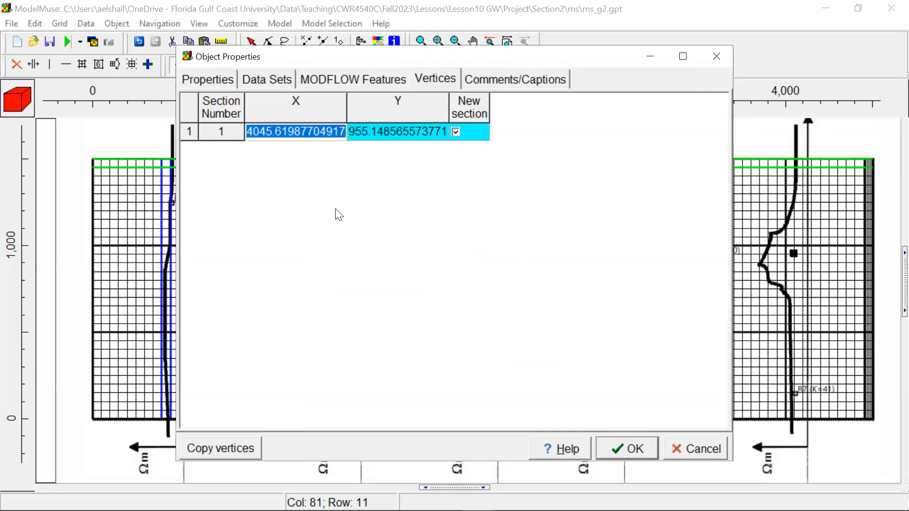
{"action": "key", "text": "BackSpace"}
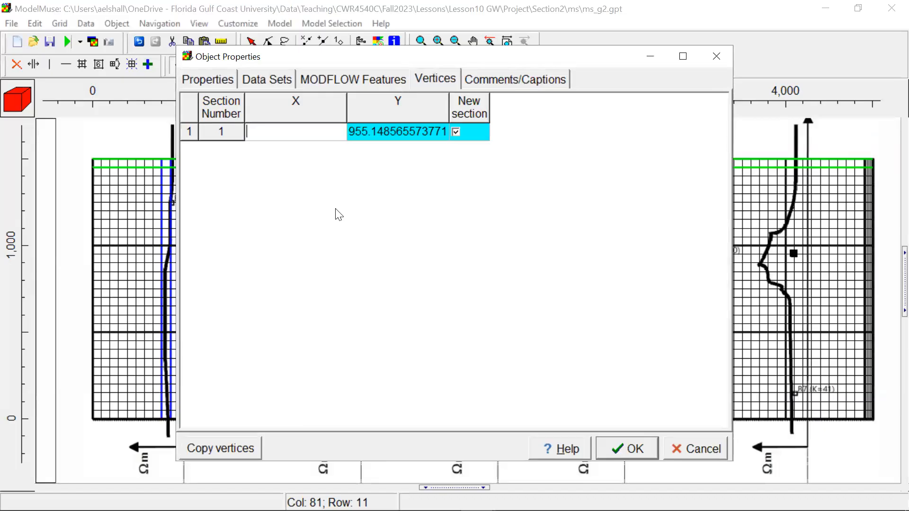
{"action": "type", "text": "3955"}
{"action": "left_click", "coordinate": [381, 132]}
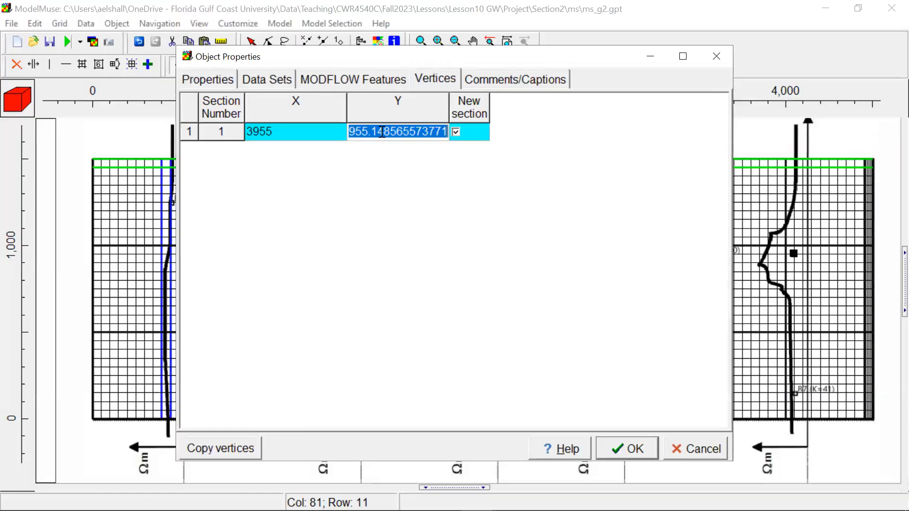
{"action": "type", "text": "950"}
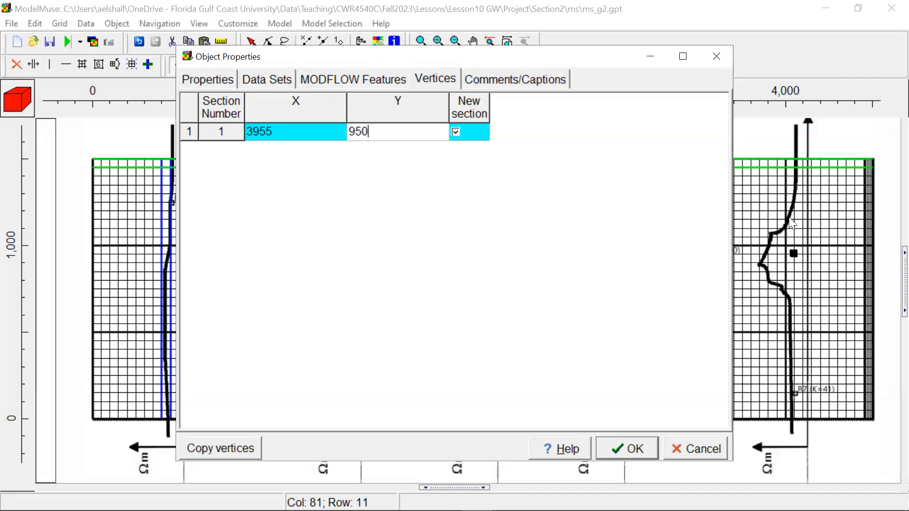
{"action": "left_click", "coordinate": [625, 447]}
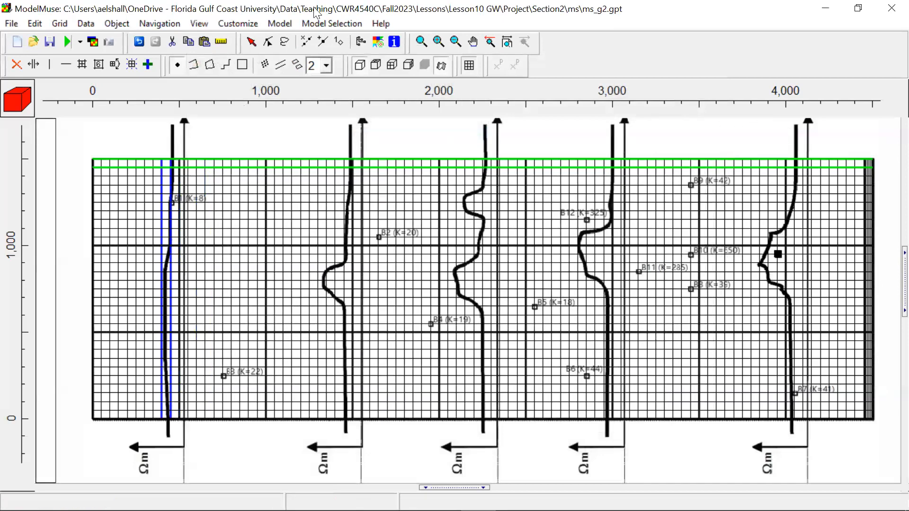
Reopen the PW well's object properties and give it a visible caption reading PW
{"action": "left_click", "coordinate": [252, 43]}
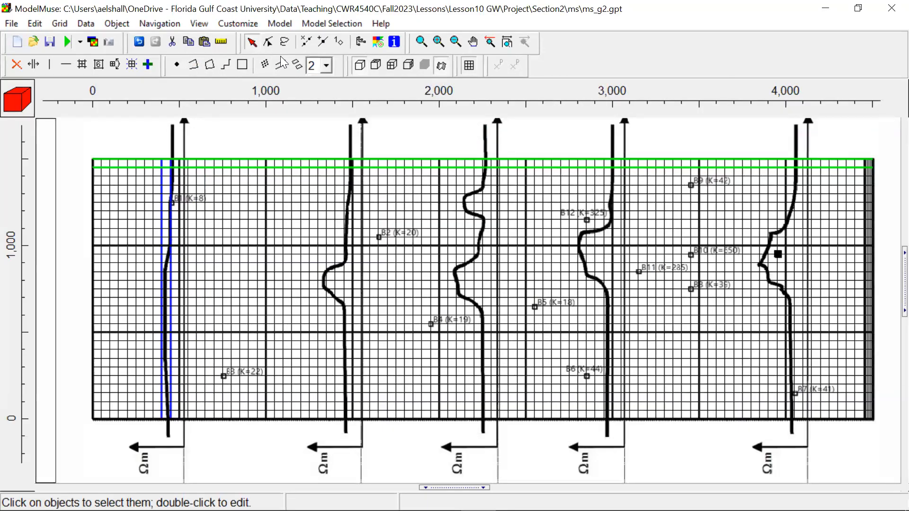
{"action": "double_click", "coordinate": [779, 256]}
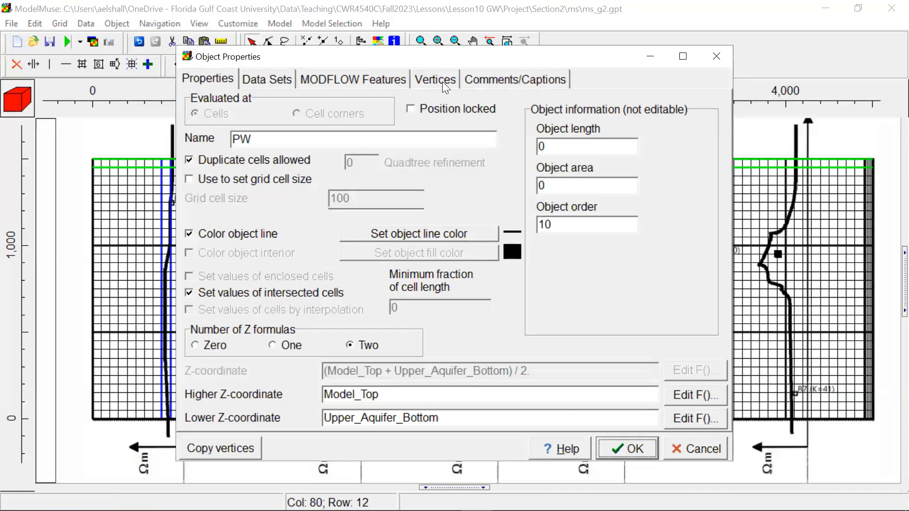
{"action": "left_click", "coordinate": [491, 84]}
{"action": "left_click", "coordinate": [201, 114]}
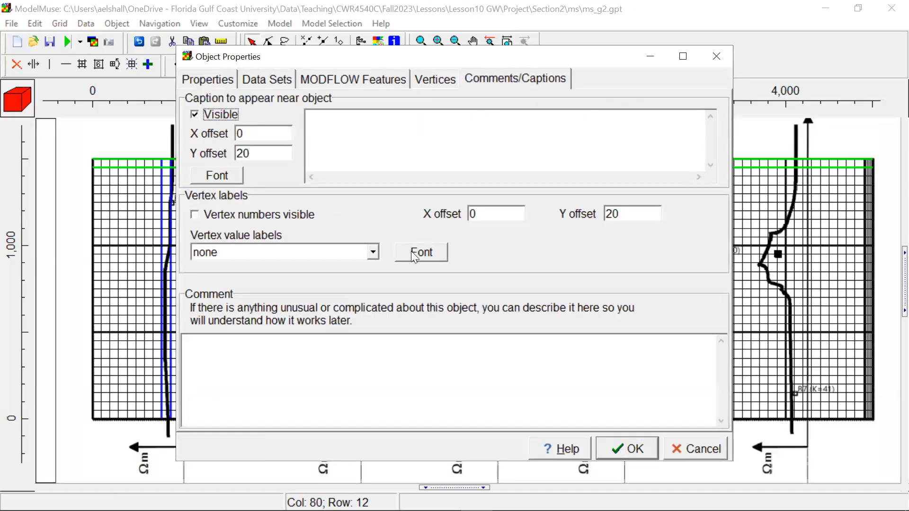
{"action": "left_click", "coordinate": [615, 441]}
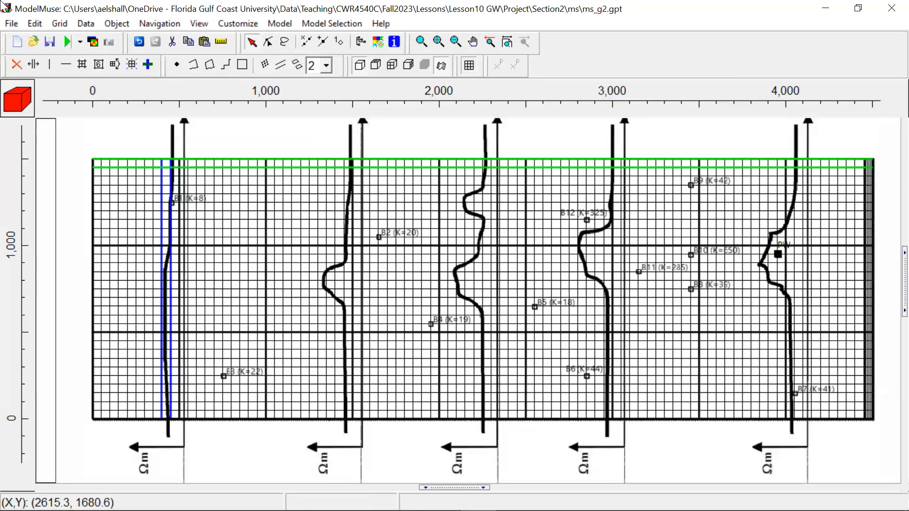
Hide the background image site_K_Values.jpg in the top view
{"action": "left_click", "coordinate": [35, 24]}
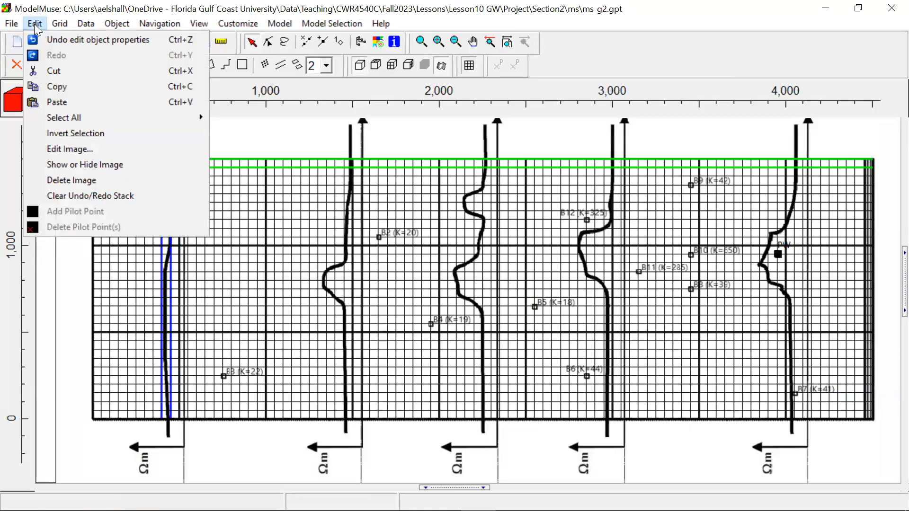
{"action": "left_click", "coordinate": [71, 145]}
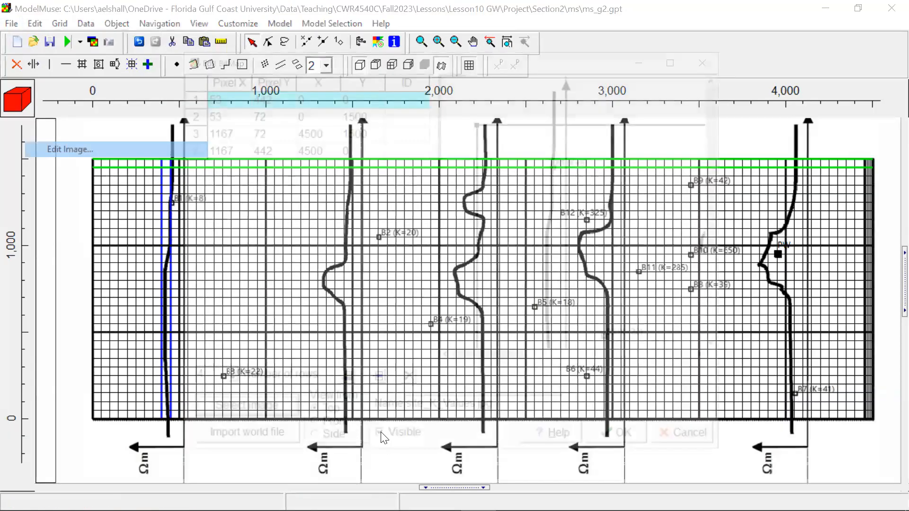
{"action": "left_click", "coordinate": [380, 442]}
{"action": "left_click", "coordinate": [612, 445]}
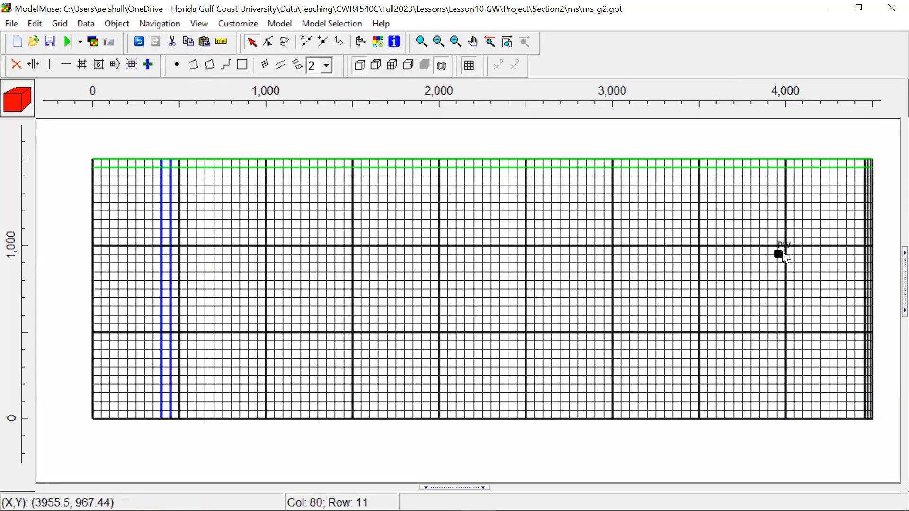
Set the PW well's caption font size to 24 and accept the object properties
{"action": "double_click", "coordinate": [778, 256]}
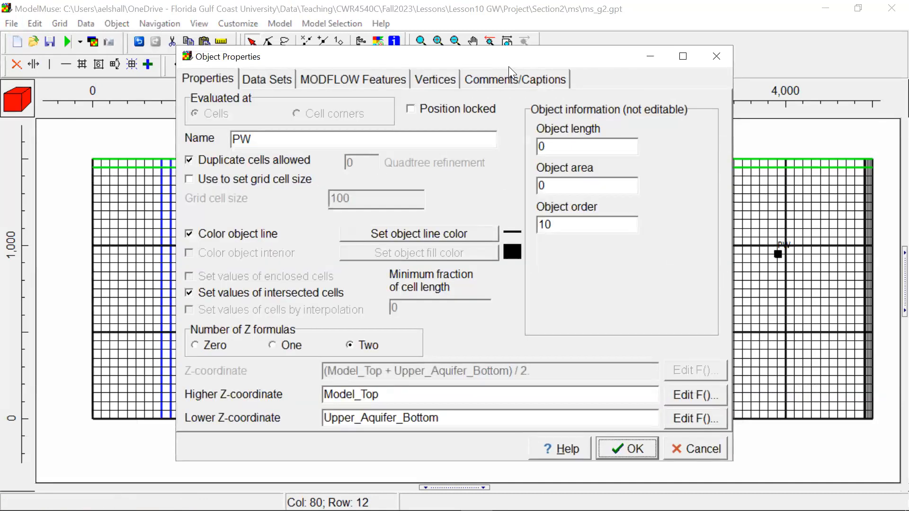
{"action": "left_click", "coordinate": [521, 80]}
{"action": "left_click", "coordinate": [229, 174]}
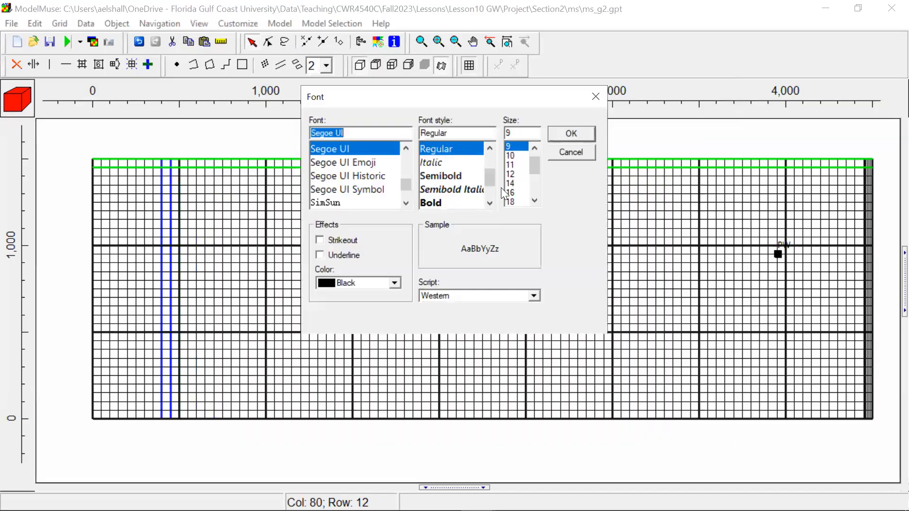
{"action": "left_click", "coordinate": [534, 201]}
{"action": "left_click", "coordinate": [535, 201]}
{"action": "left_click", "coordinate": [535, 202]}
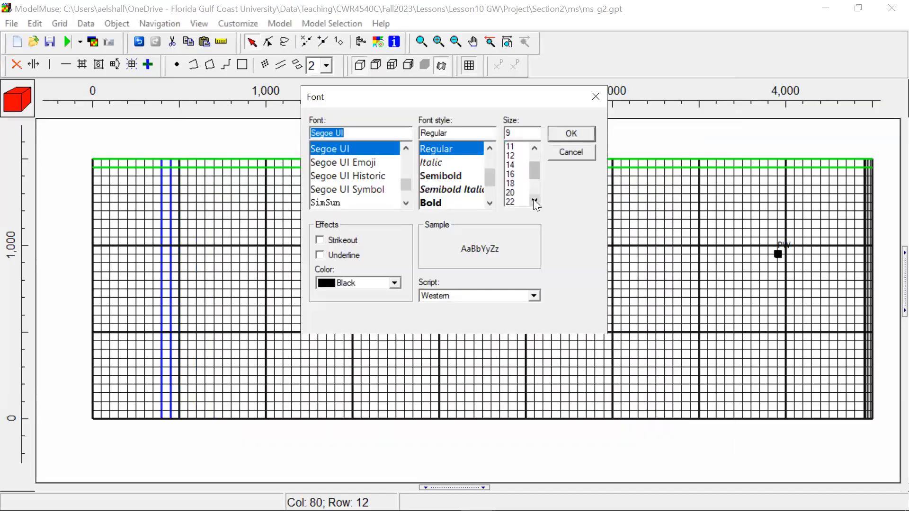
{"action": "left_click", "coordinate": [535, 200]}
{"action": "left_click", "coordinate": [518, 203]}
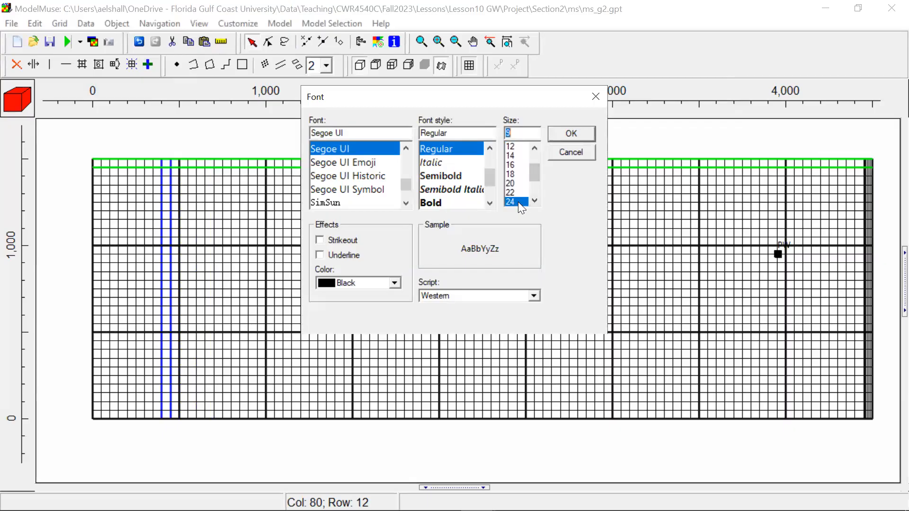
{"action": "left_click", "coordinate": [575, 135]}
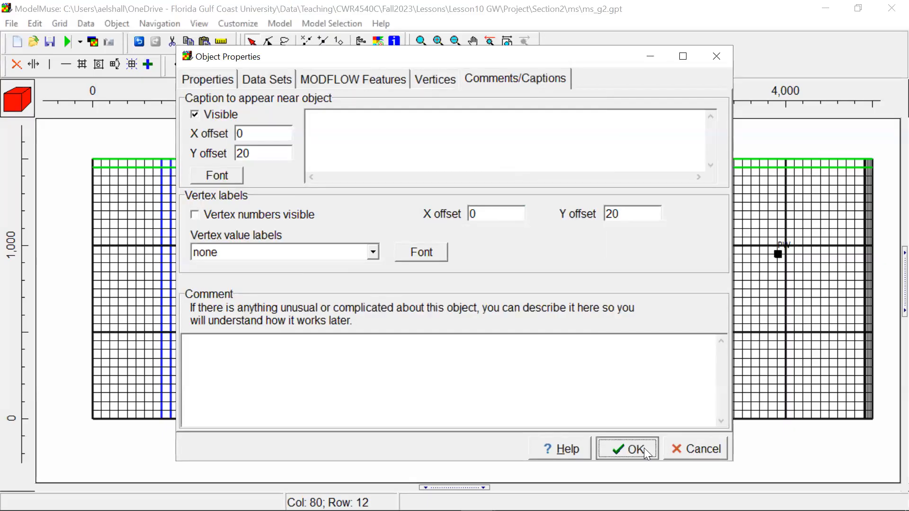
{"action": "left_click", "coordinate": [644, 448]}
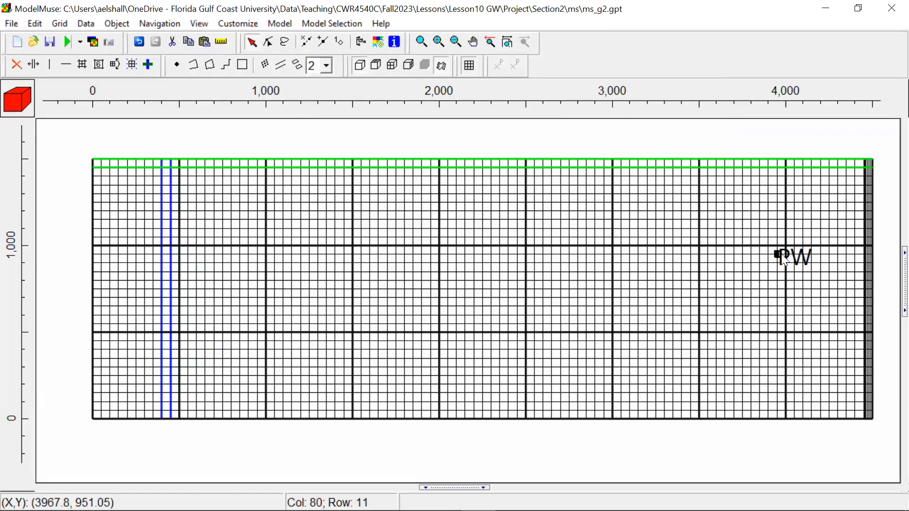
Set the Y offset of the PW well's caption to 40 and accept the object properties
{"action": "double_click", "coordinate": [780, 255]}
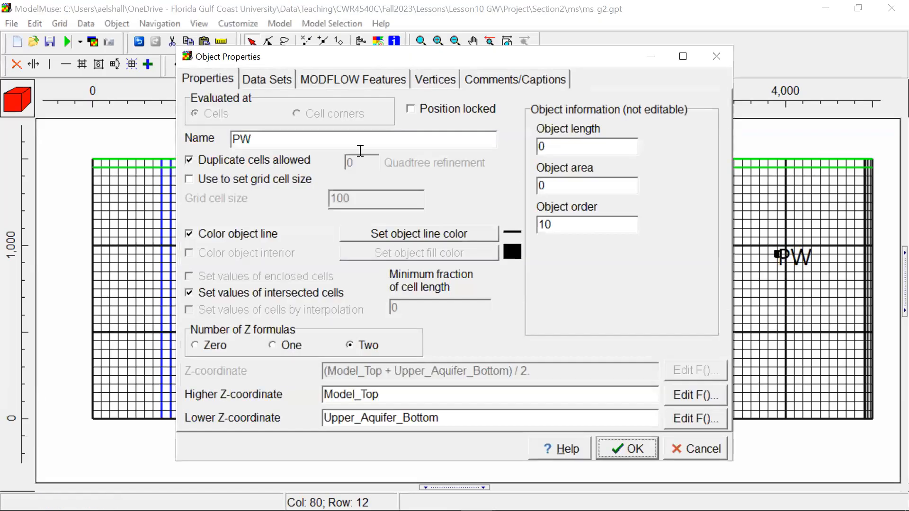
{"action": "left_click", "coordinate": [491, 78]}
{"action": "double_click", "coordinate": [269, 152]}
{"action": "type", "text": "40"}
{"action": "left_click", "coordinate": [628, 449]}
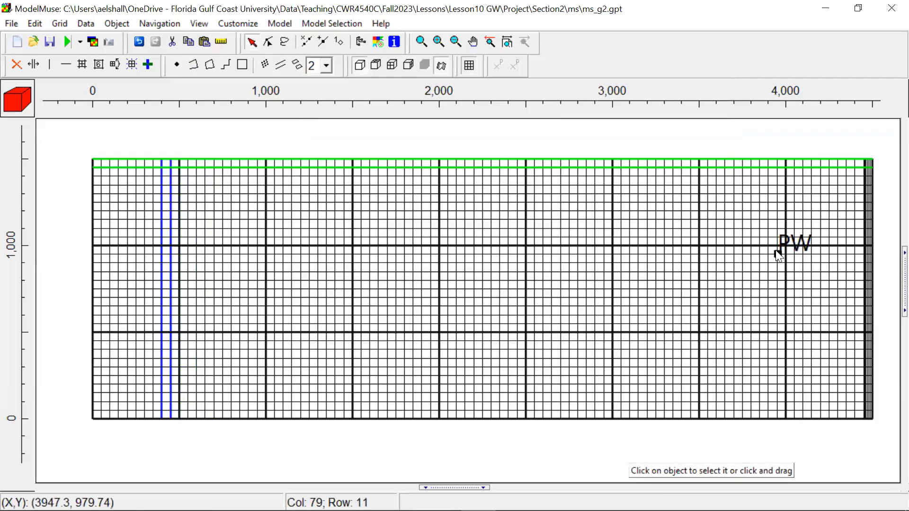
Set the PW well's caption font size to 12 and accept the object properties
{"action": "double_click", "coordinate": [778, 255]}
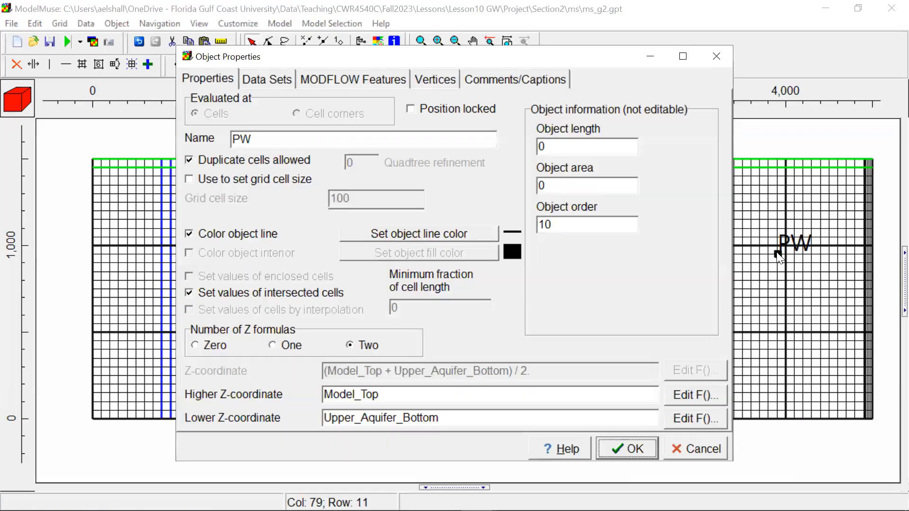
{"action": "left_click", "coordinate": [527, 80]}
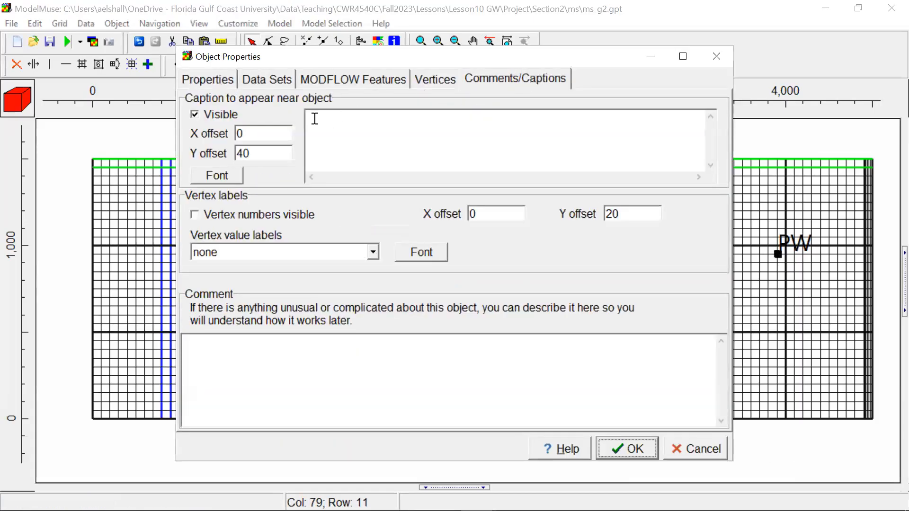
{"action": "left_click", "coordinate": [223, 171]}
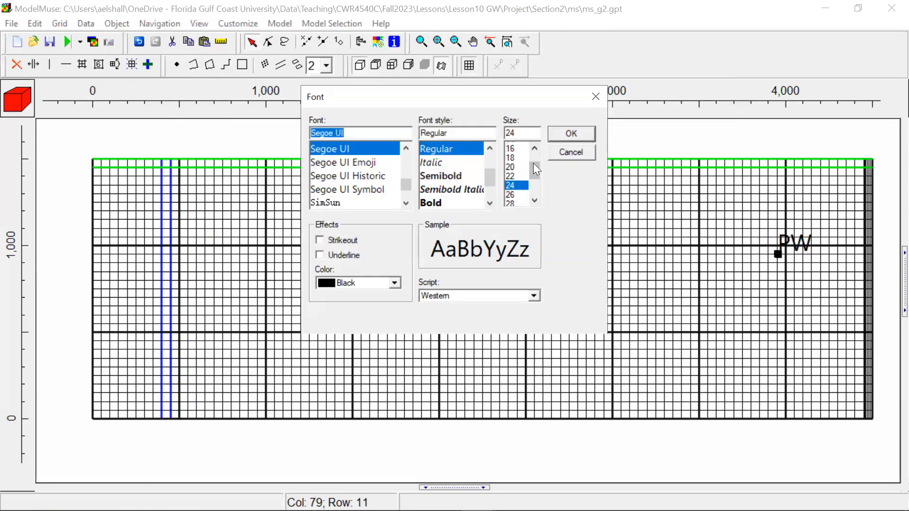
{"action": "scroll", "coordinate": [511, 166], "scroll_direction": "up", "scroll_amount": 2}
{"action": "left_click", "coordinate": [511, 164]}
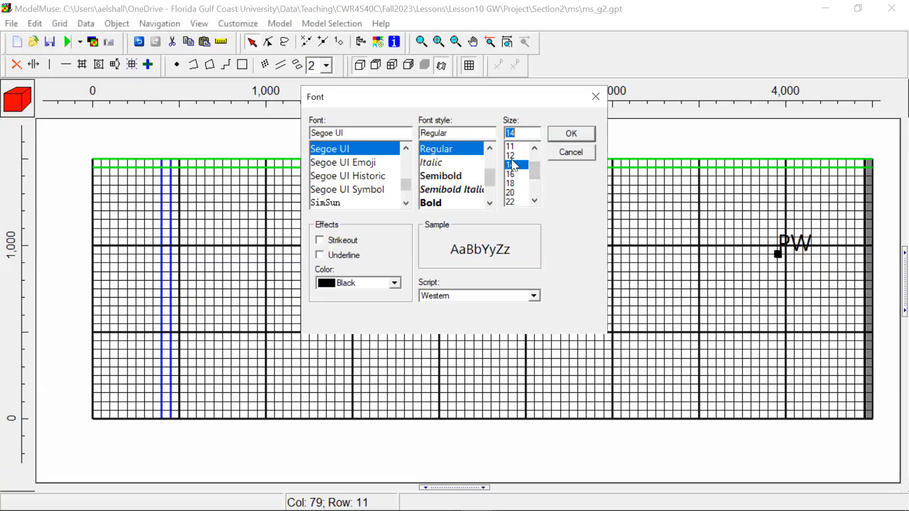
{"action": "left_click", "coordinate": [566, 133]}
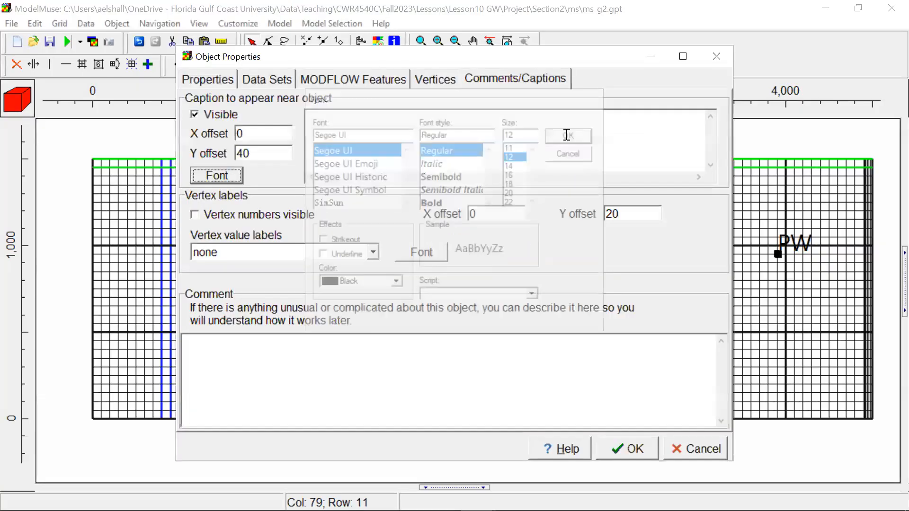
{"action": "left_click", "coordinate": [621, 437]}
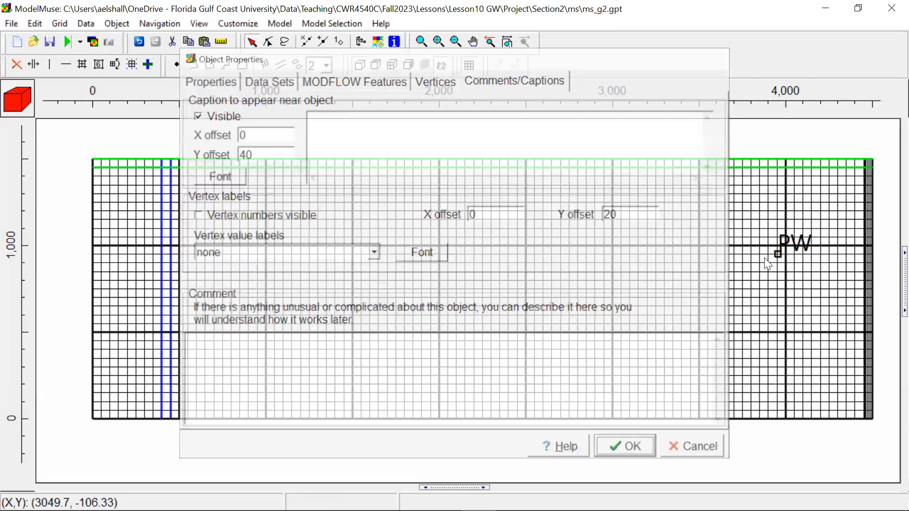
Set the Y offset of the PW well's caption to 20 and accept the object properties
{"action": "double_click", "coordinate": [777, 254]}
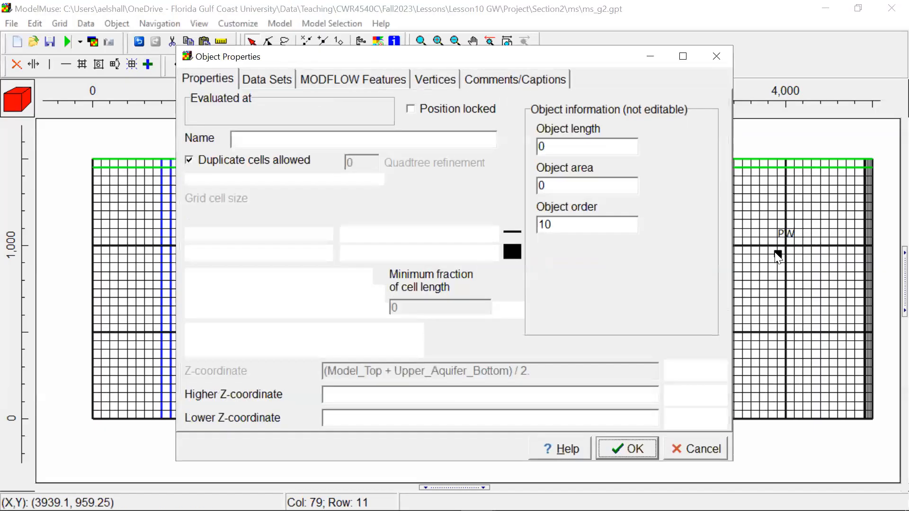
{"action": "left_click", "coordinate": [503, 81]}
{"action": "double_click", "coordinate": [263, 153]}
{"action": "type", "text": "20"}
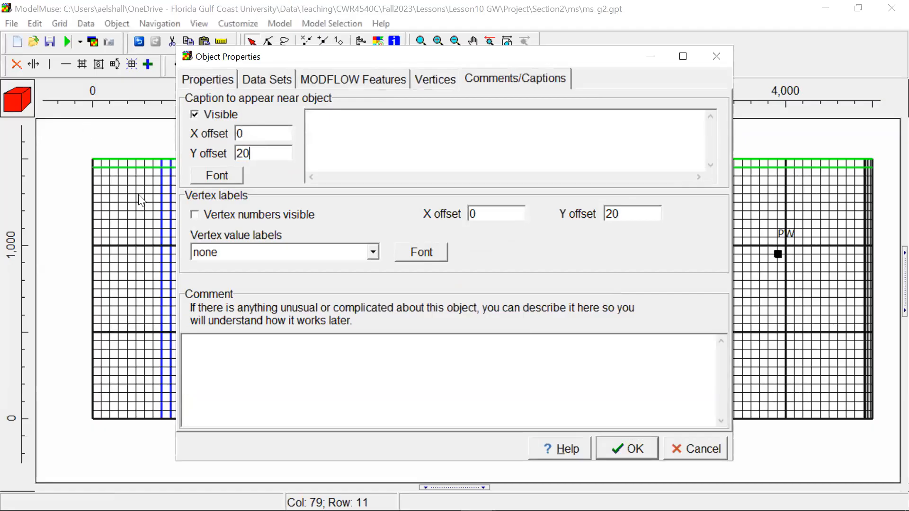
{"action": "left_click", "coordinate": [623, 450]}
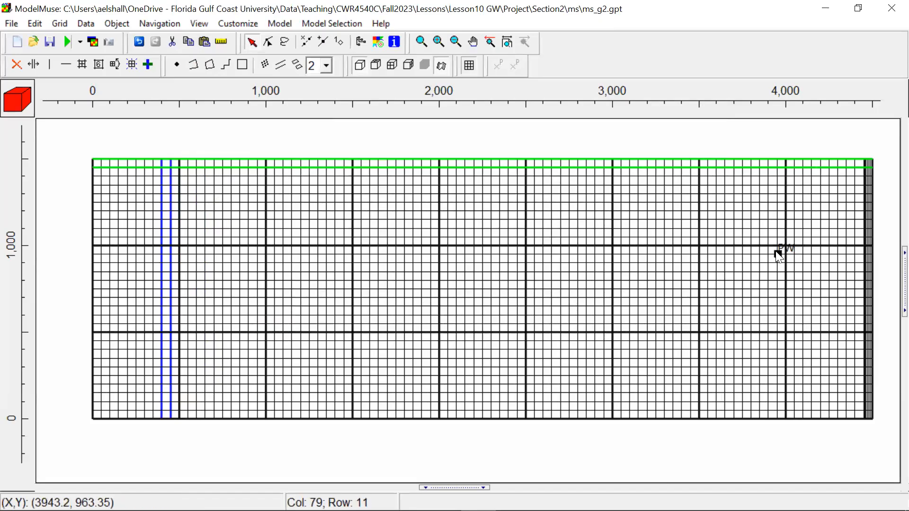
Change the PW well's caption text to "PW (Pumping Well)" and accept the object properties
{"action": "double_click", "coordinate": [778, 255]}
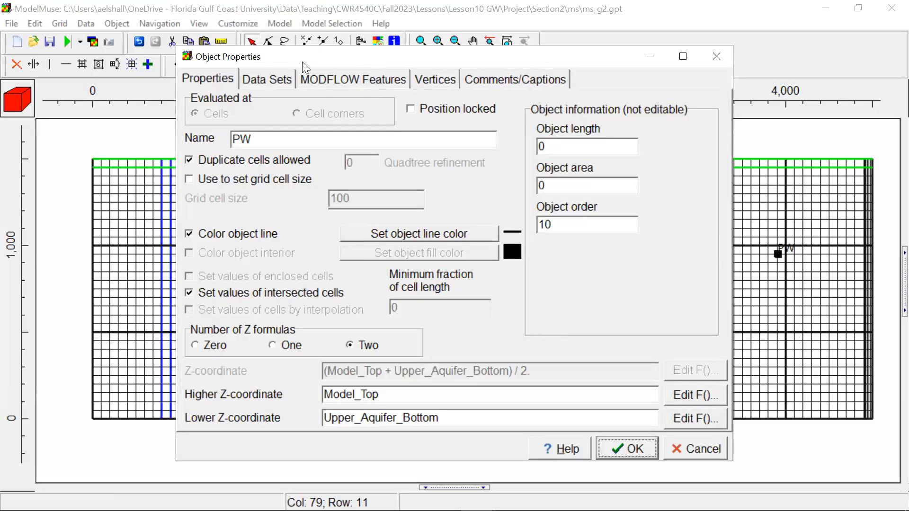
{"action": "left_click", "coordinate": [529, 78]}
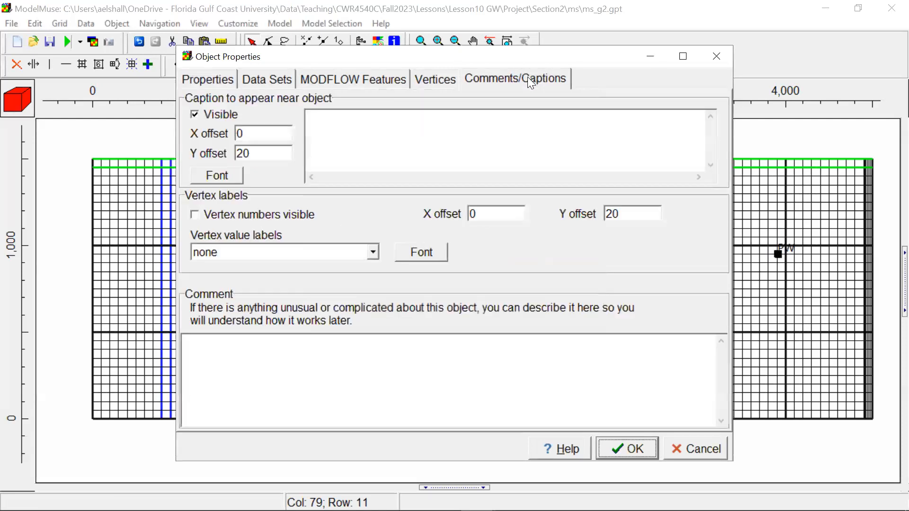
{"action": "left_click", "coordinate": [456, 132]}
{"action": "type", "text": "PW"}
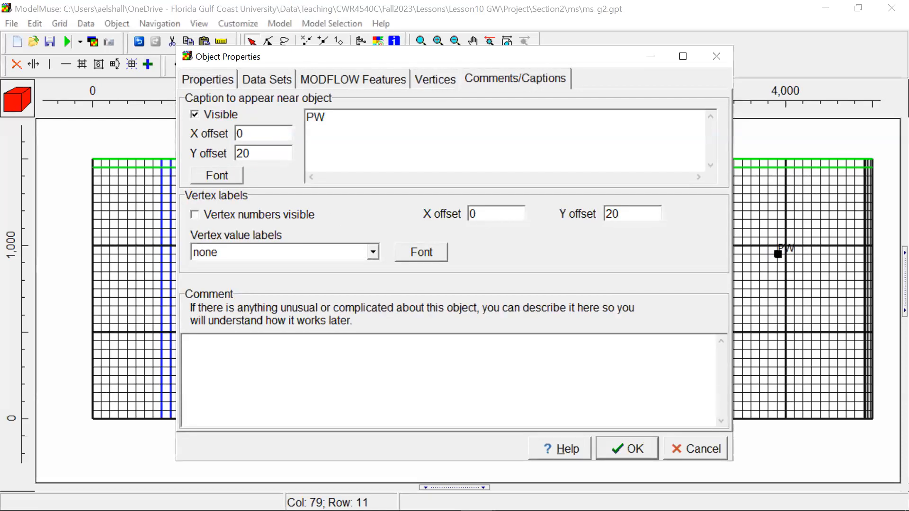
{"action": "type", "text": " (Pumping Well)"}
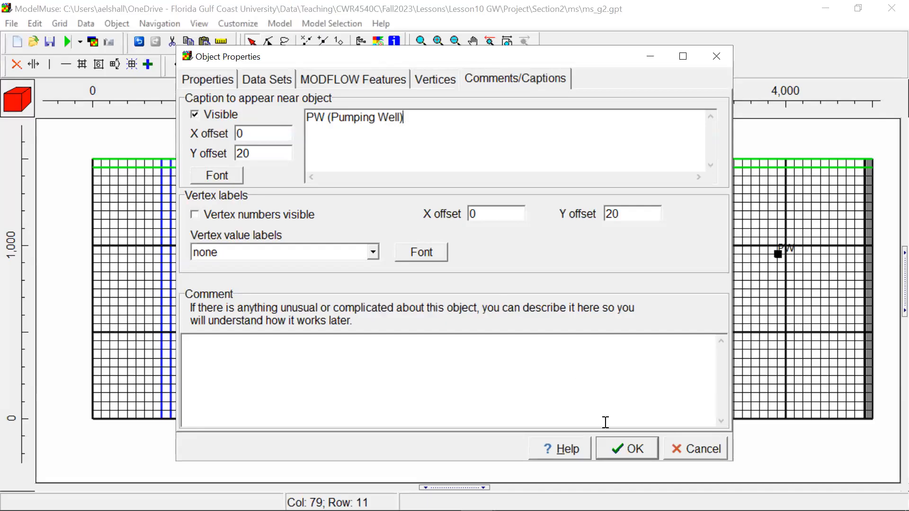
{"action": "left_click", "coordinate": [629, 447]}
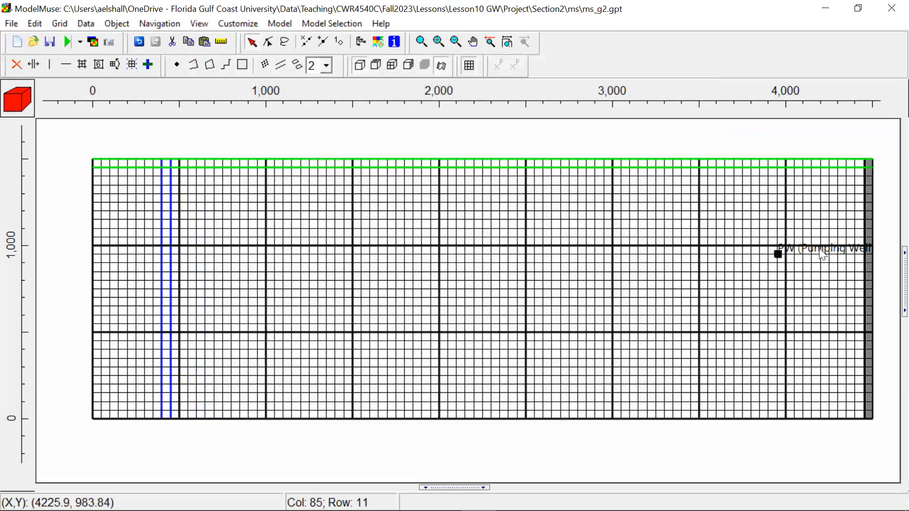
Replace the pumping well's caption text with the short label PW and accept the object properties
{"action": "double_click", "coordinate": [779, 255]}
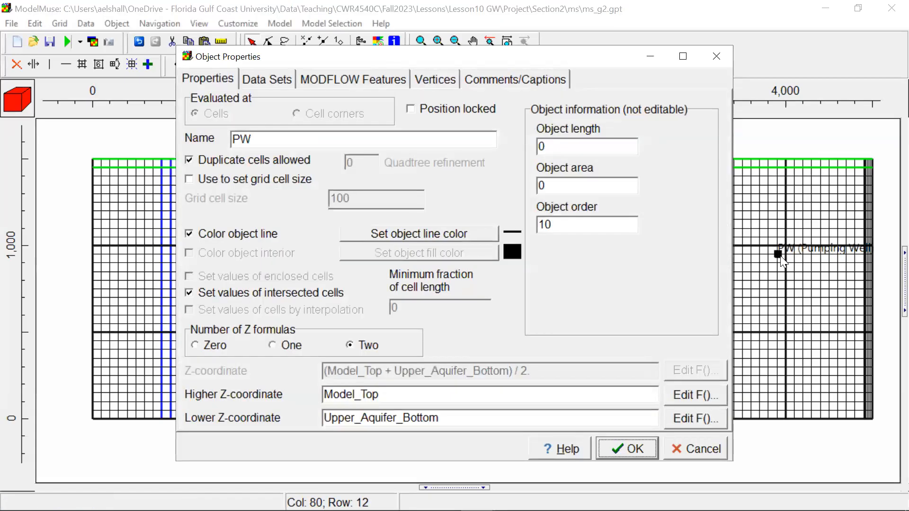
{"action": "left_click", "coordinate": [525, 81]}
{"action": "left_click_drag", "start_coordinate": [488, 126], "coordinate": [230, 115]}
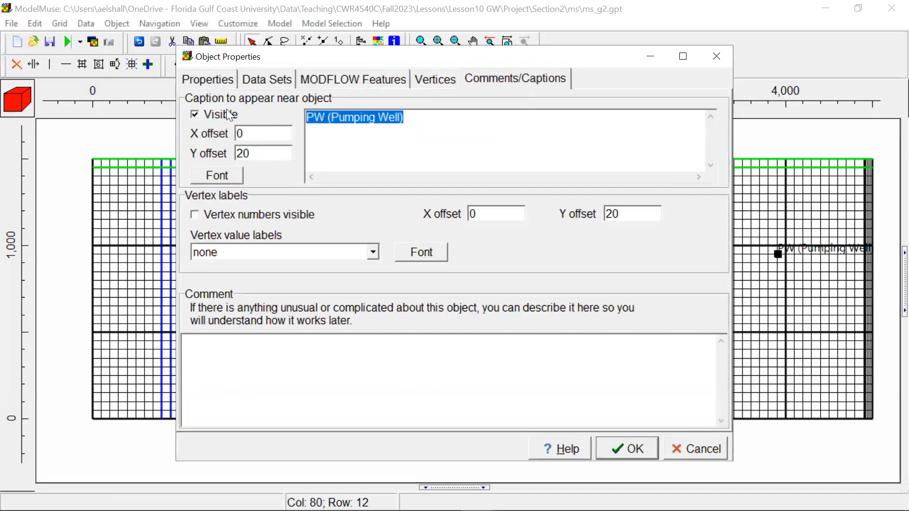
{"action": "key", "text": "BackSpace"}
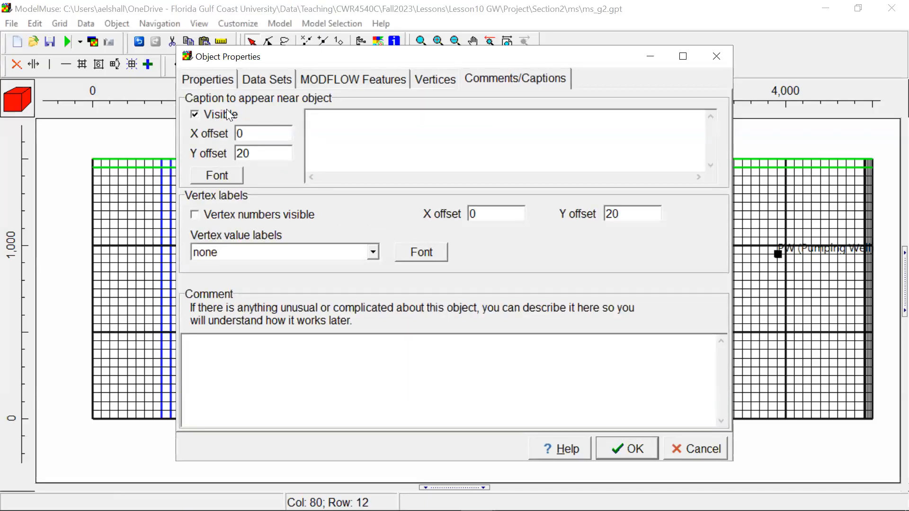
{"action": "left_click", "coordinate": [222, 79]}
{"action": "left_click", "coordinate": [626, 449]}
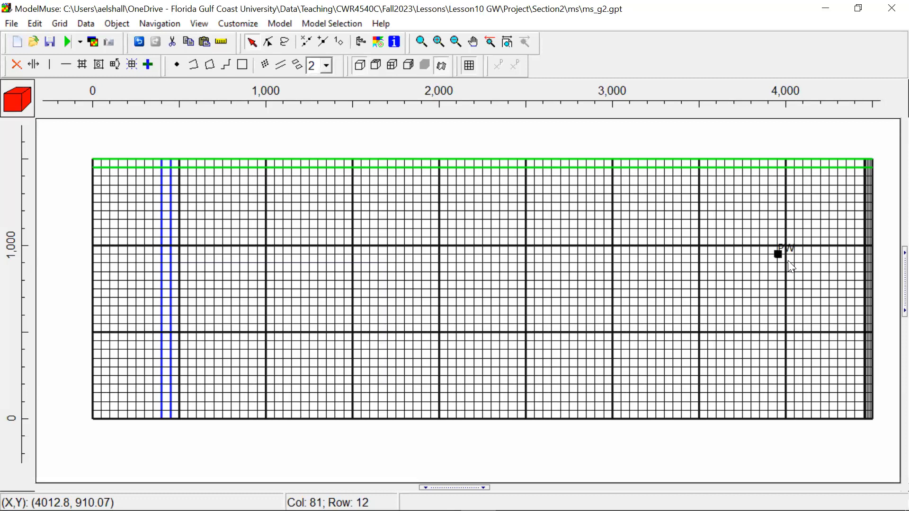
Start a points import that specifies layer instead of elevation and sets values of intersected cells
{"action": "left_click", "coordinate": [12, 22]}
{"action": "mouse_move", "coordinate": [61, 100]}
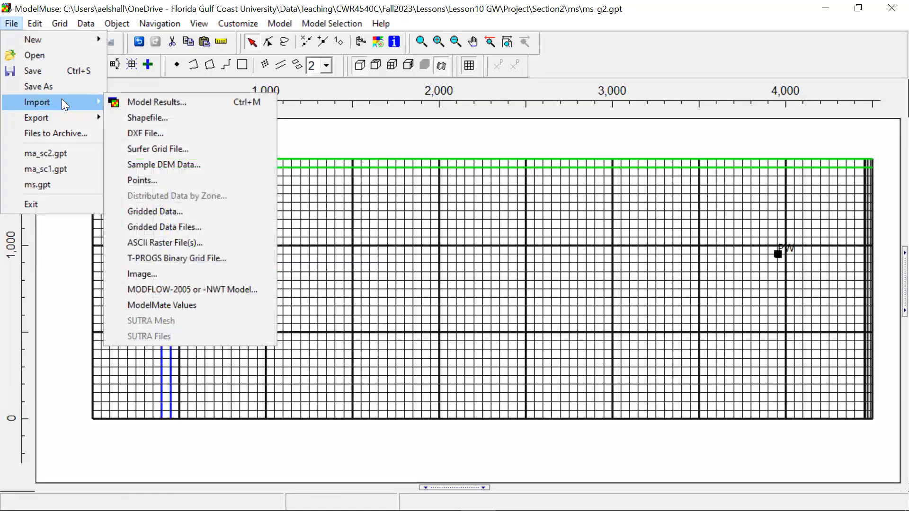
{"action": "left_click", "coordinate": [150, 180]}
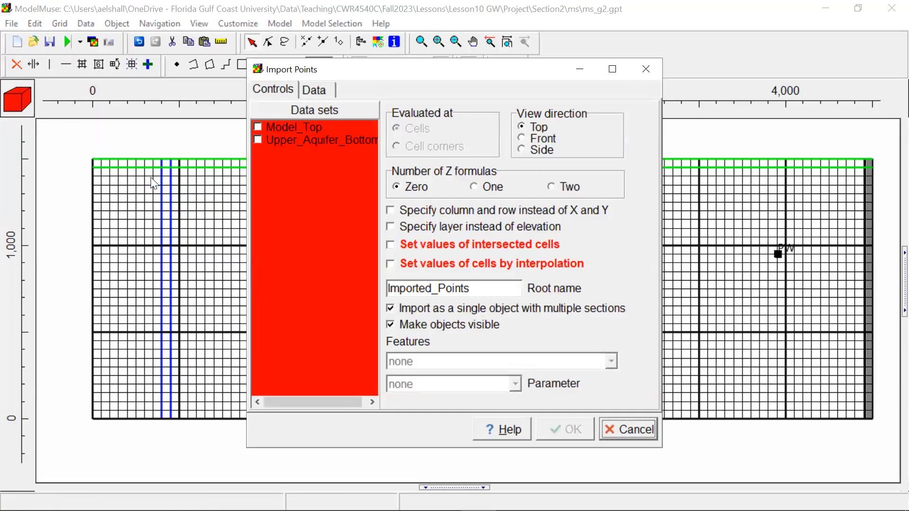
{"action": "left_click", "coordinate": [395, 230]}
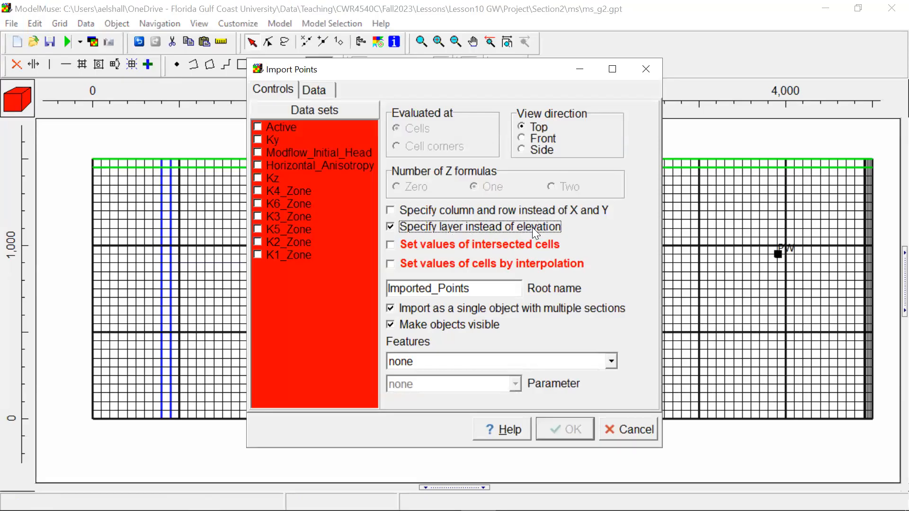
{"action": "left_click", "coordinate": [474, 249]}
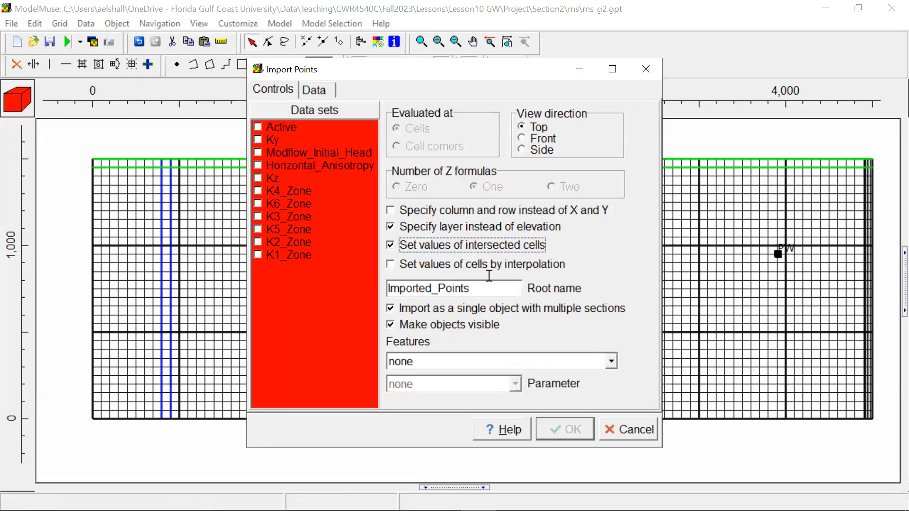
Set the imported points' root name to Head_Obs and their feature to HOB: Head Observation package
{"action": "left_click_drag", "start_coordinate": [505, 288], "coordinate": [345, 267]}
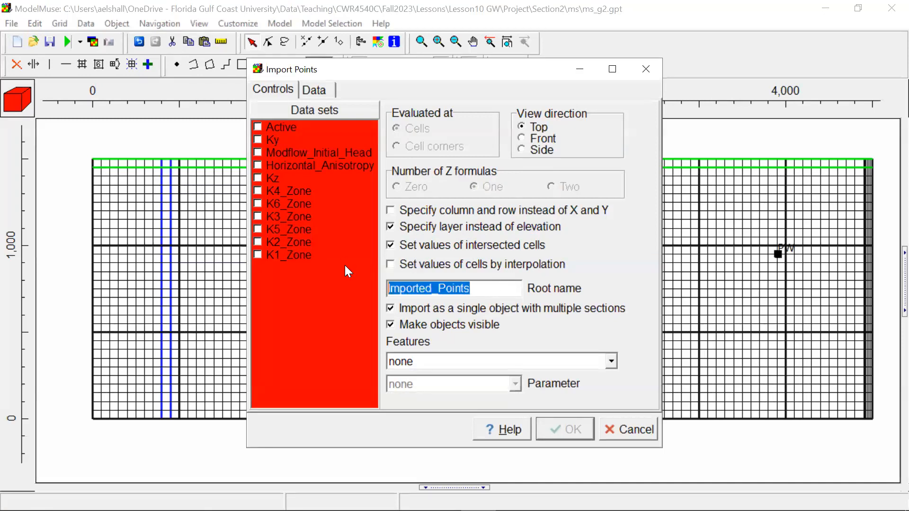
{"action": "type", "text": "He"}
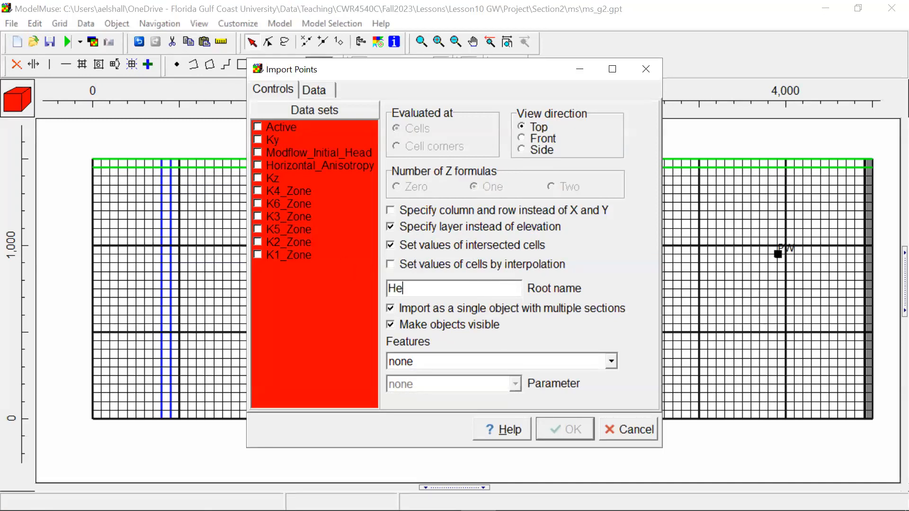
{"action": "type", "text": "ad_Obs"}
{"action": "left_click", "coordinate": [476, 306]}
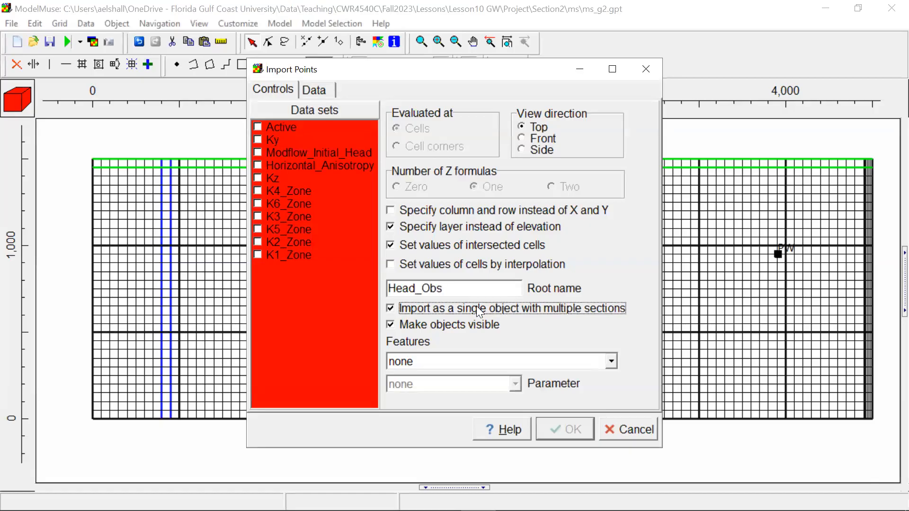
{"action": "left_click", "coordinate": [477, 307]}
{"action": "left_click", "coordinate": [612, 362]}
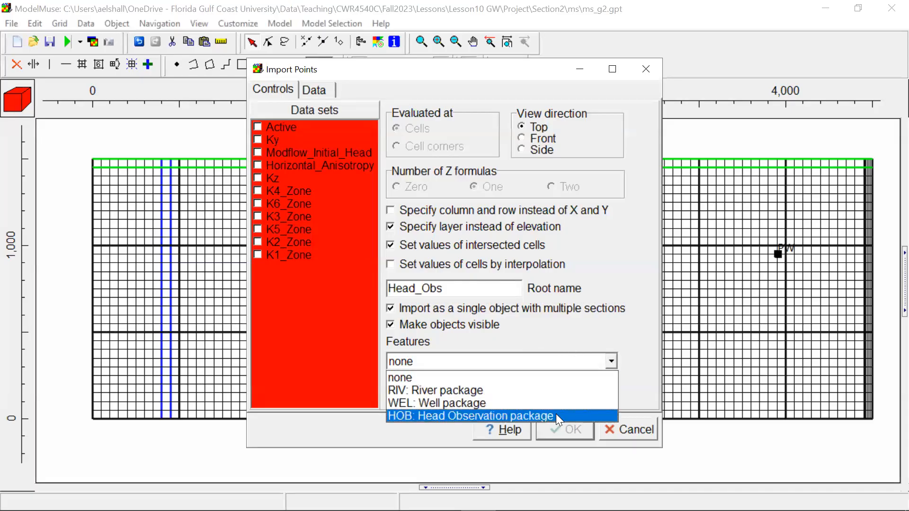
{"action": "left_click", "coordinate": [556, 416]}
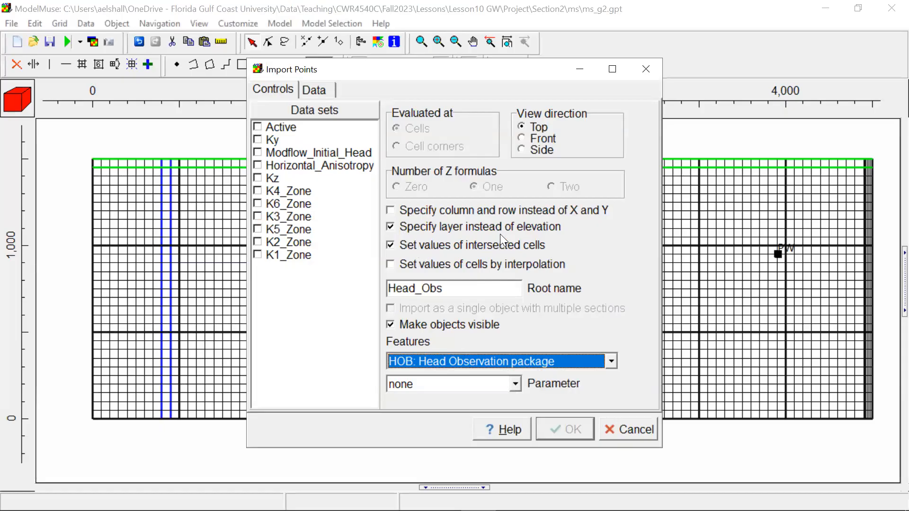
{"action": "left_click", "coordinate": [501, 287]}
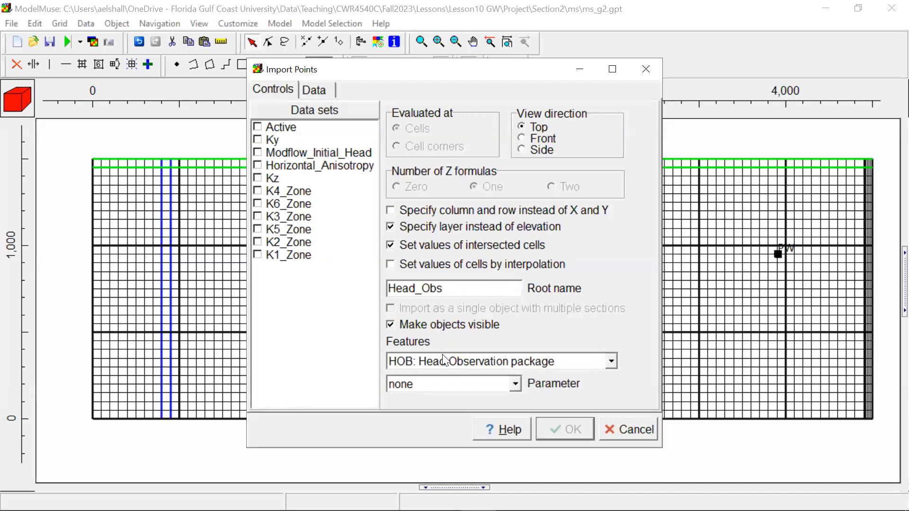
{"action": "left_click", "coordinate": [570, 362]}
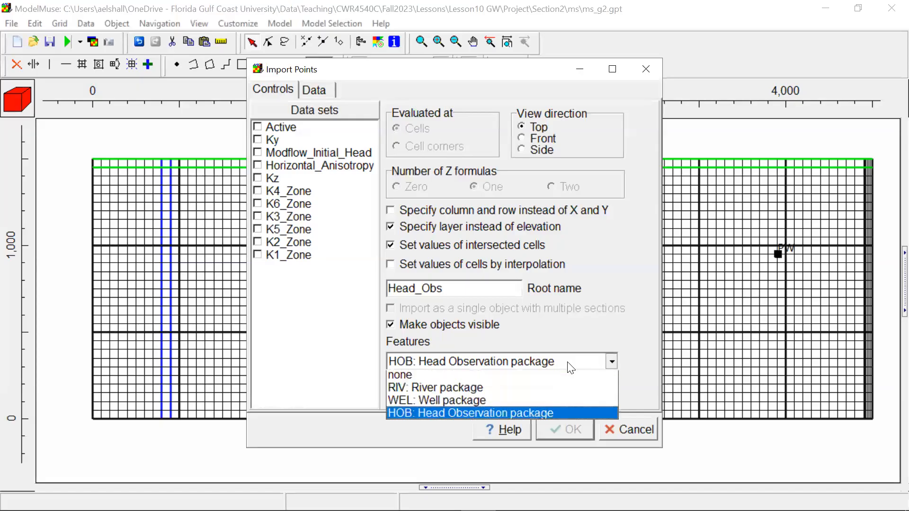
{"action": "left_click", "coordinate": [567, 362]}
{"action": "left_click", "coordinate": [567, 361]}
{"action": "left_click", "coordinate": [567, 362]}
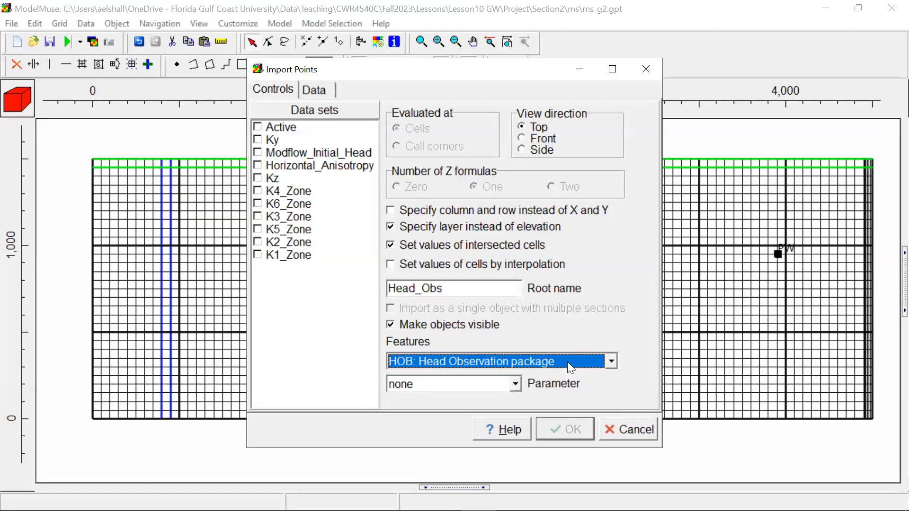
Start loading the import points' data from a file and browse to the ProjectFiles folder inside Project
{"action": "left_click", "coordinate": [316, 88]}
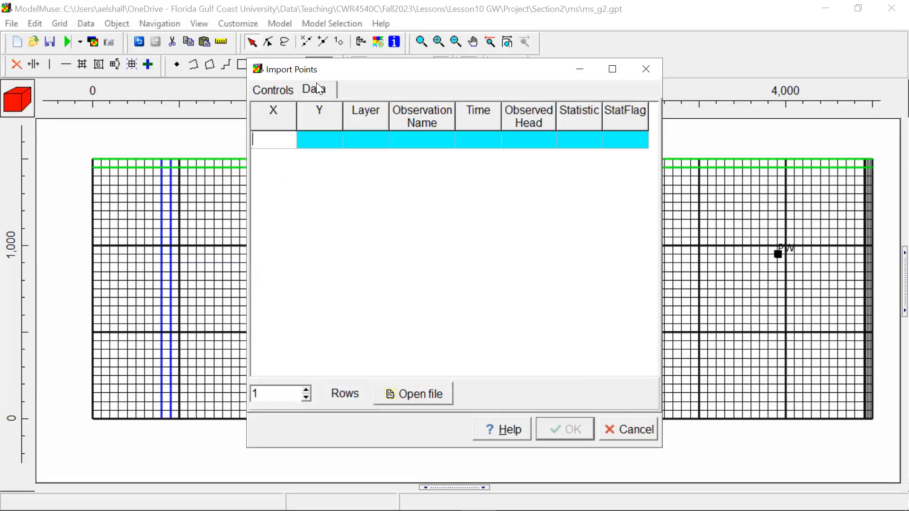
{"action": "left_click", "coordinate": [438, 398]}
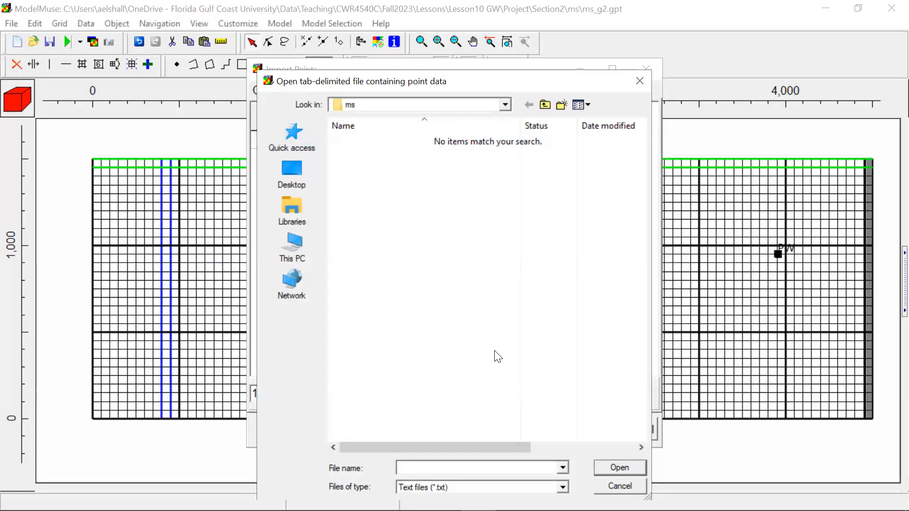
{"action": "left_click", "coordinate": [545, 104]}
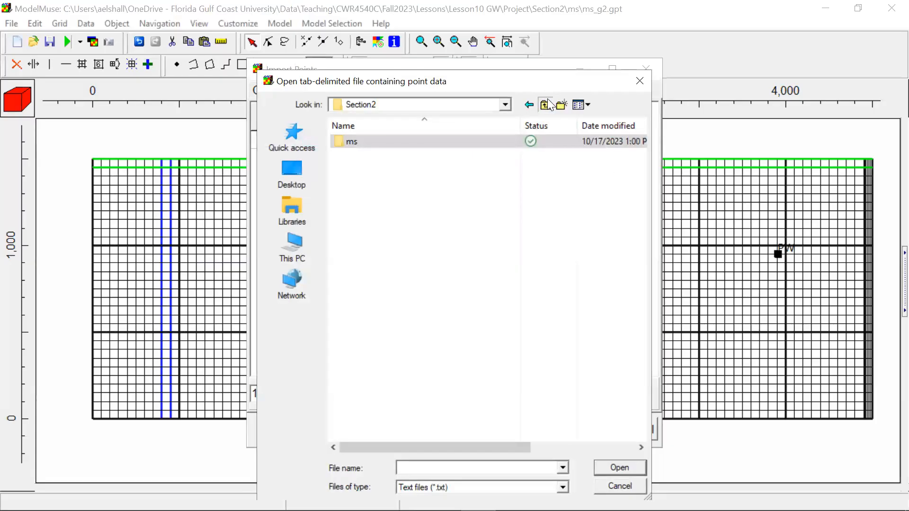
{"action": "left_click", "coordinate": [546, 104]}
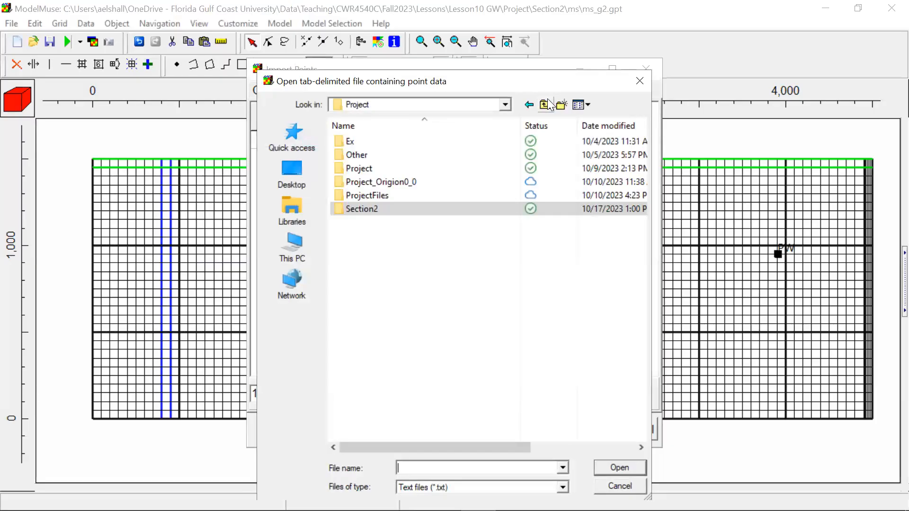
{"action": "double_click", "coordinate": [394, 194]}
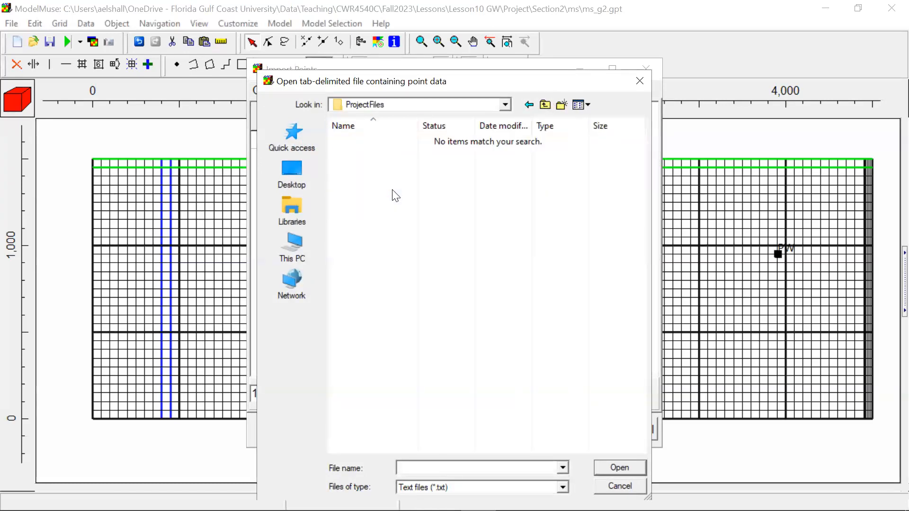
{"action": "left_click_drag", "start_coordinate": [423, 85], "coordinate": [417, 52]}
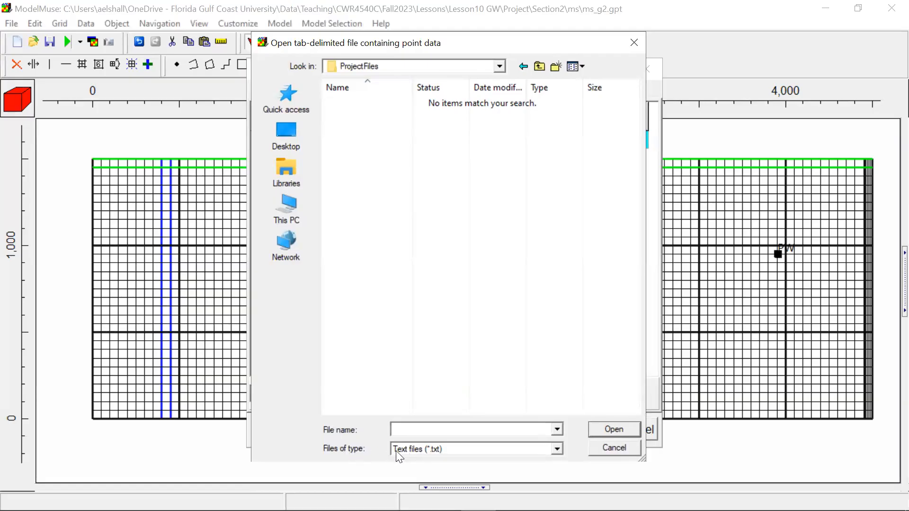
Filter the file list to Comma-Separated Values (*.csv) and load Head_Obs.csv as the point data
{"action": "left_click", "coordinate": [422, 450]}
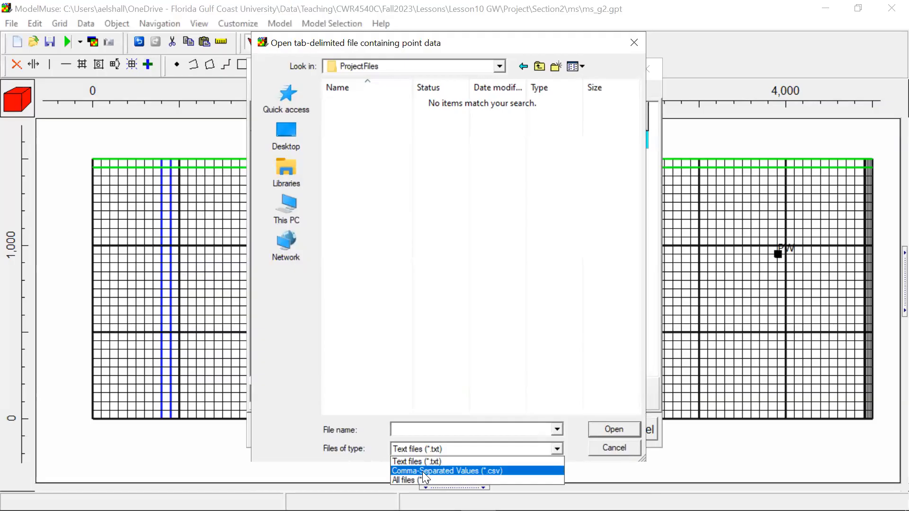
{"action": "left_click", "coordinate": [422, 471]}
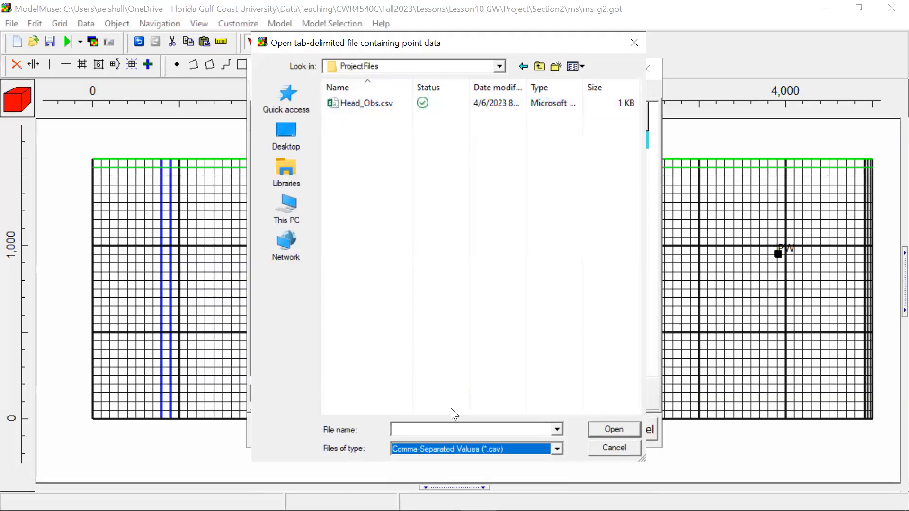
{"action": "left_click", "coordinate": [487, 448]}
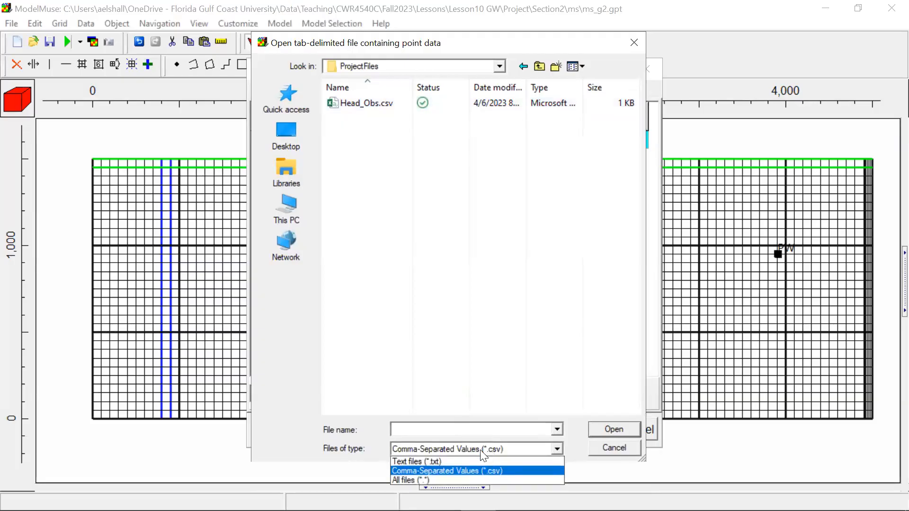
{"action": "left_click", "coordinate": [435, 472]}
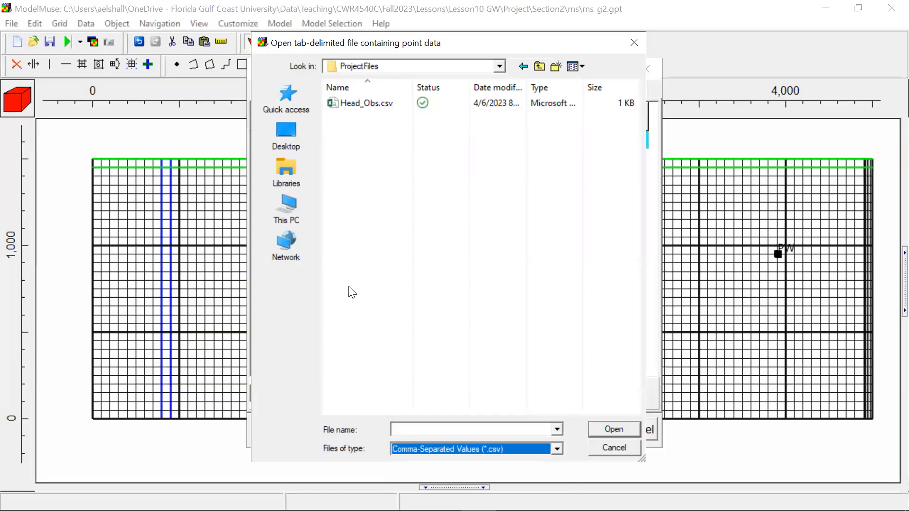
{"action": "left_click", "coordinate": [366, 104]}
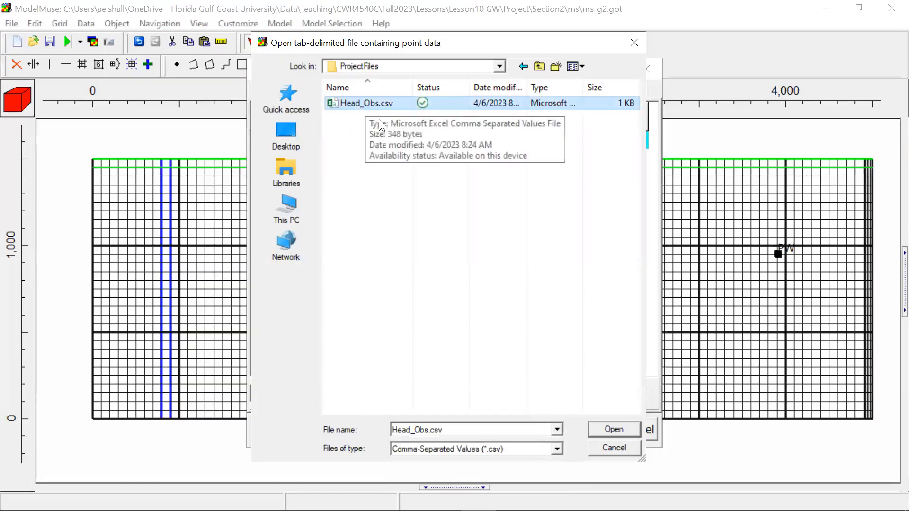
{"action": "left_click", "coordinate": [613, 430]}
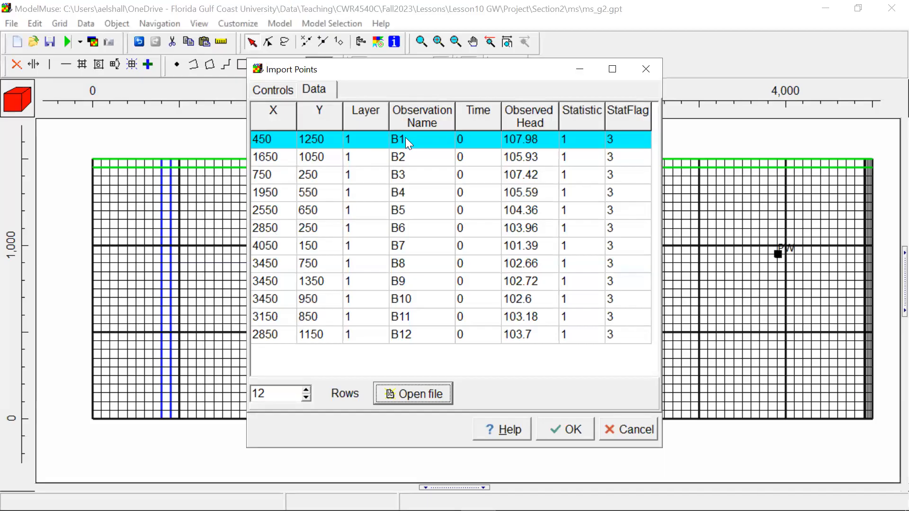
Switch to PowerPoint, view the "Hydraulic head data observed in field" slide as a slide show, and return to ModelMuse
{"action": "mouse_move", "coordinate": [372, 510]}
{"action": "left_click", "coordinate": [408, 498]}
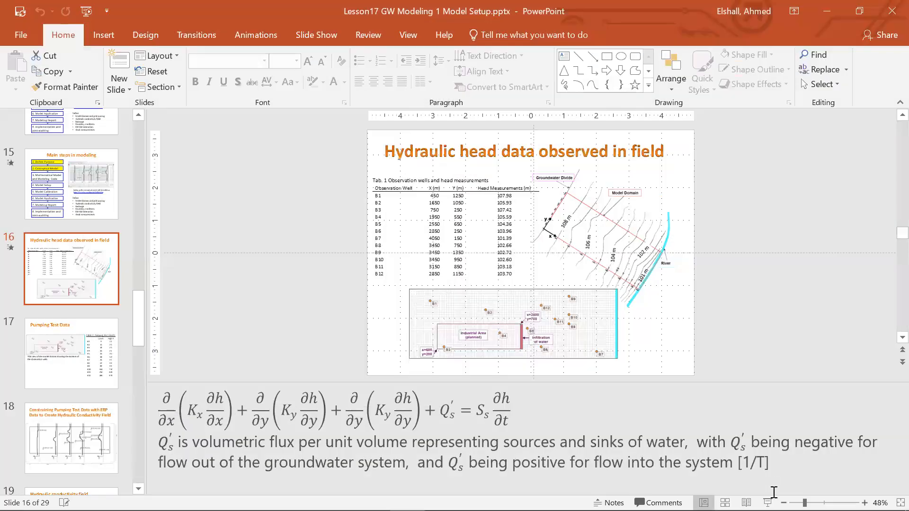
{"action": "left_click", "coordinate": [768, 503]}
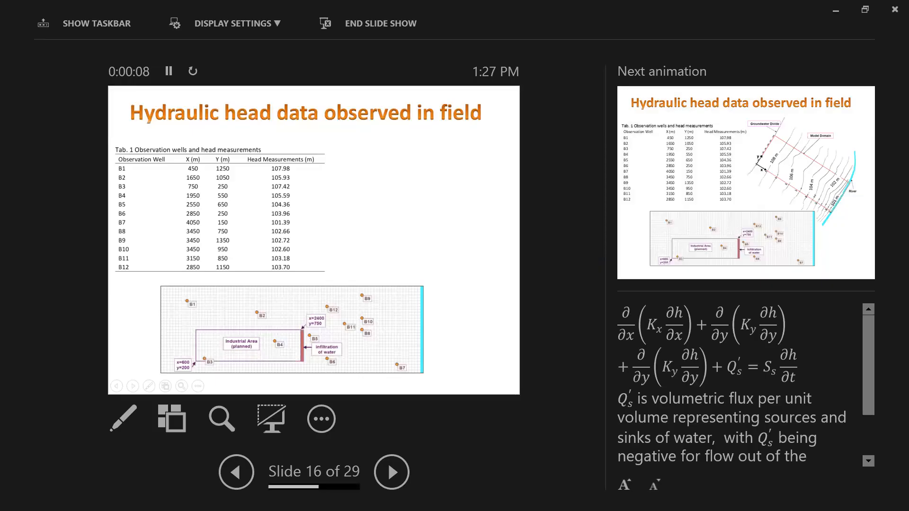
{"action": "key", "text": "Escape"}
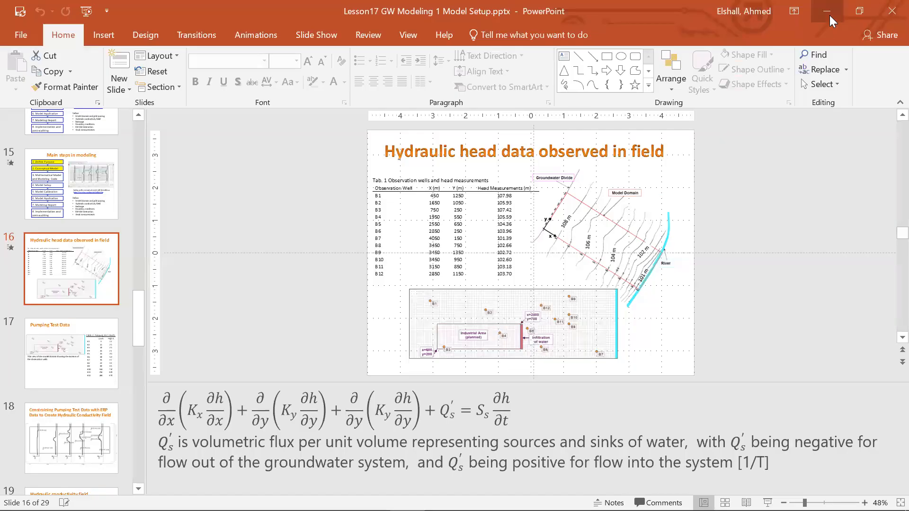
{"action": "left_click", "coordinate": [827, 11]}
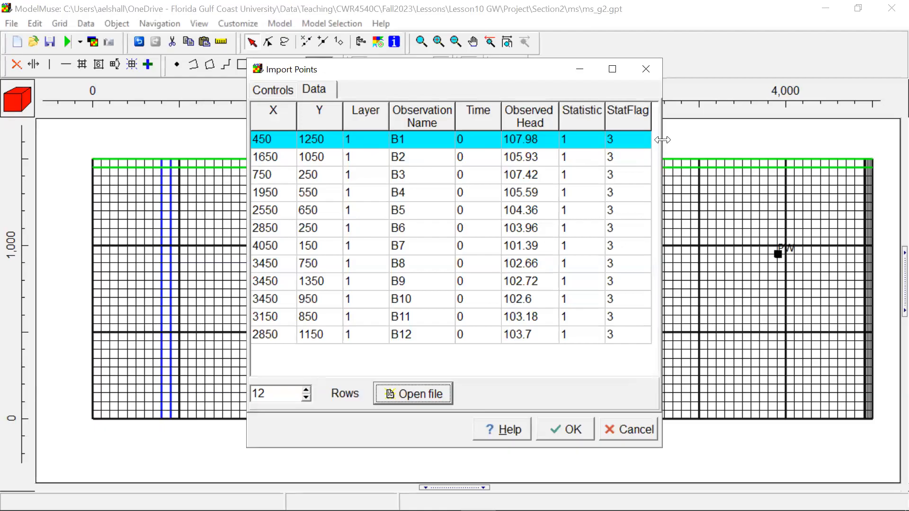
Widen the Import Points dialog and accept the import of the loaded head observation points
{"action": "left_click_drag", "start_coordinate": [663, 139], "coordinate": [716, 125]}
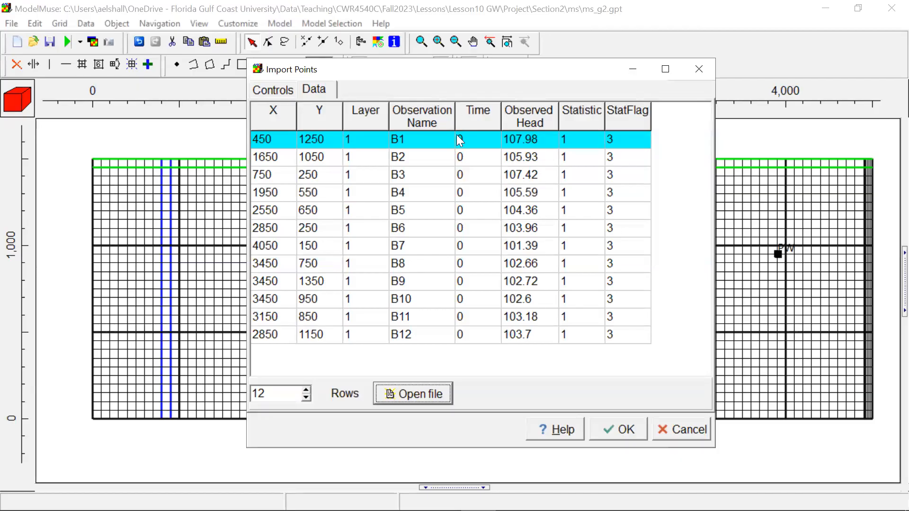
{"action": "left_click", "coordinate": [627, 430]}
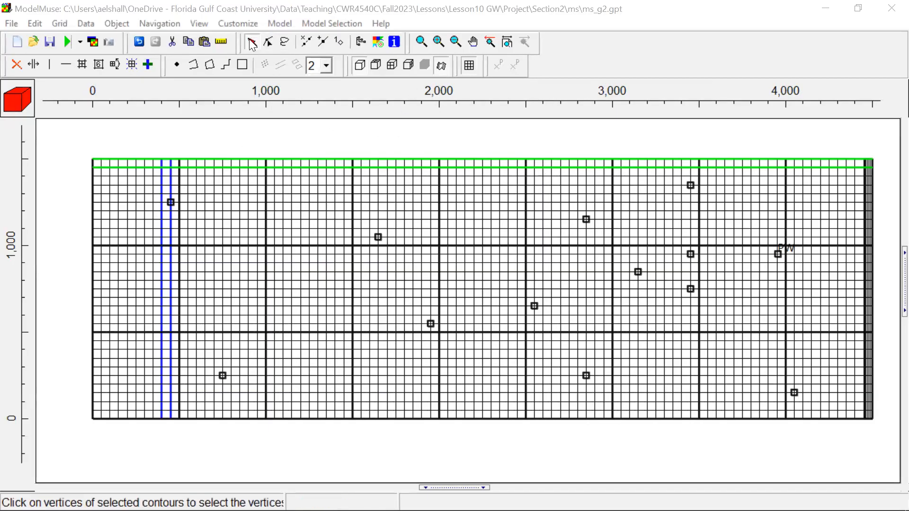
Inspect observation point B1's general properties, vertex coordinates and Head Observation package data, and close without changes
{"action": "double_click", "coordinate": [170, 202]}
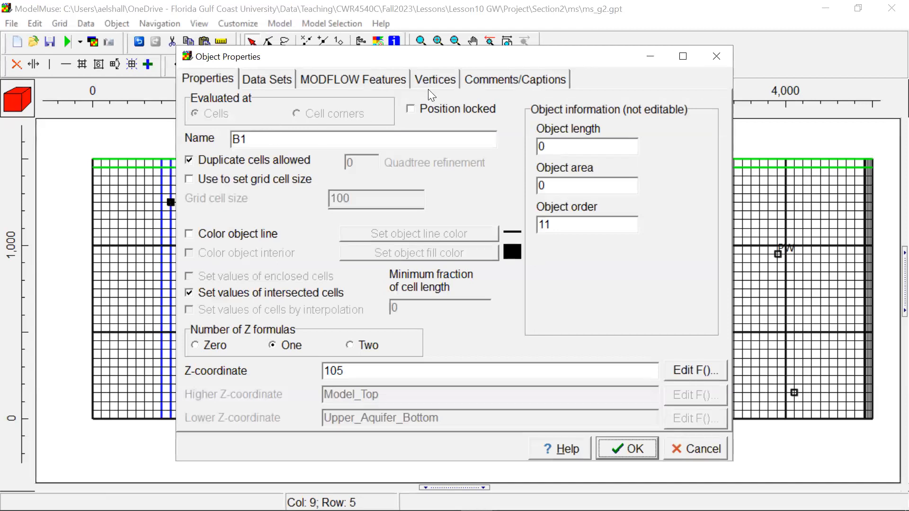
{"action": "left_click", "coordinate": [438, 80]}
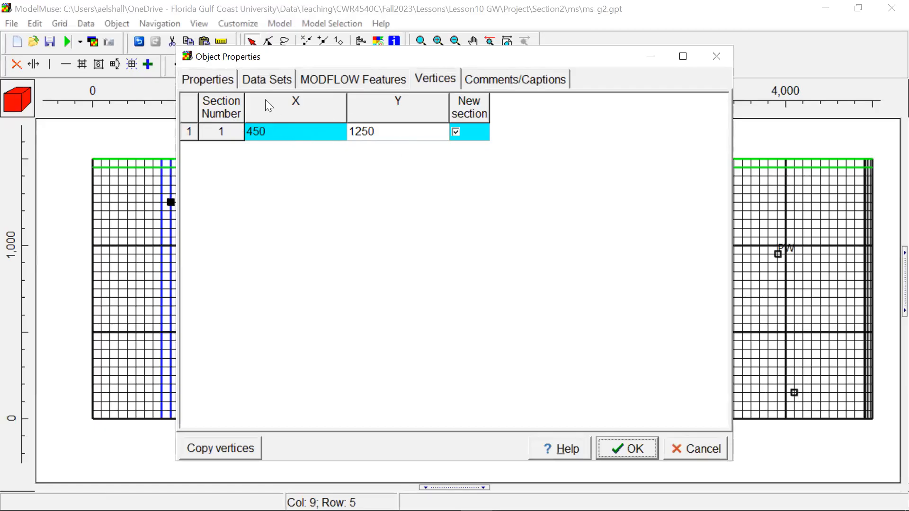
{"action": "left_click", "coordinate": [218, 74]}
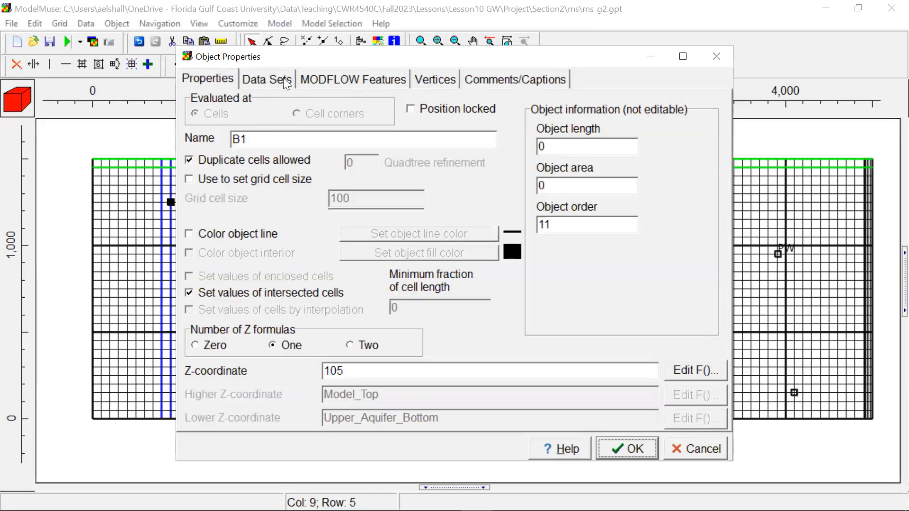
{"action": "left_click", "coordinate": [437, 78]}
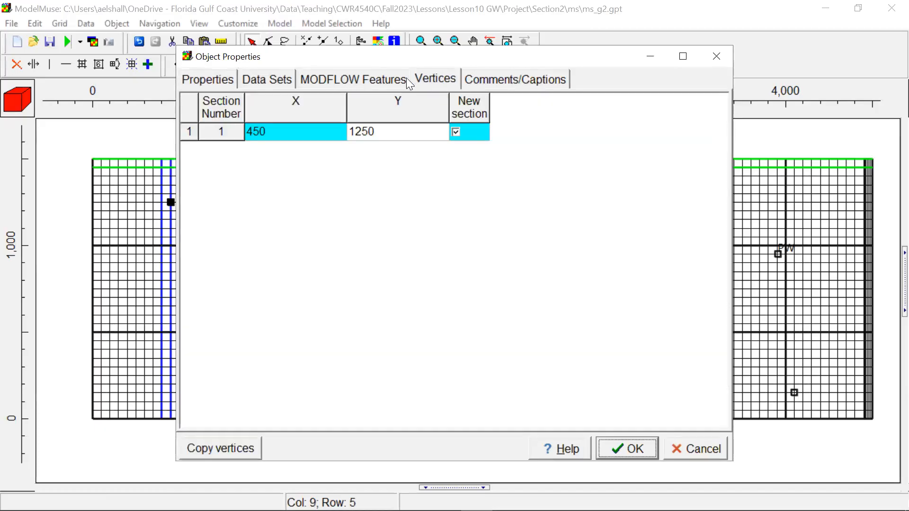
{"action": "left_click", "coordinate": [386, 77]}
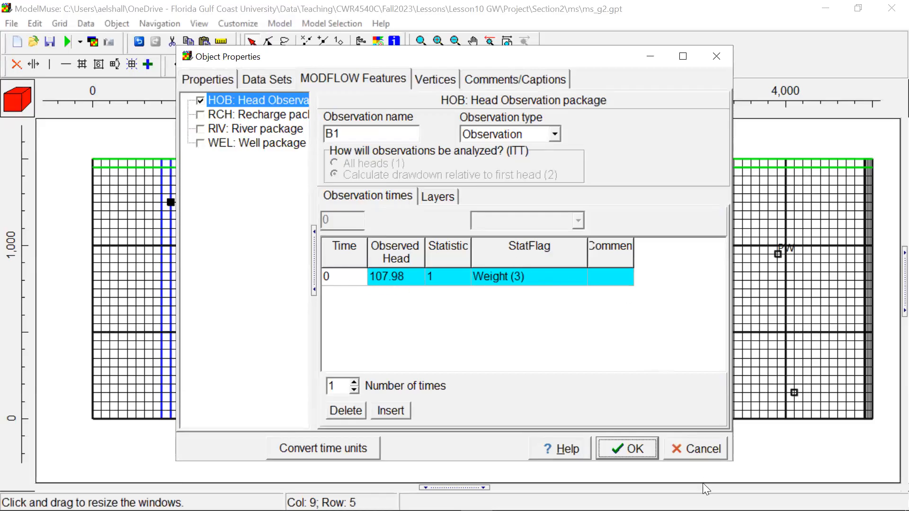
{"action": "left_click", "coordinate": [696, 449]}
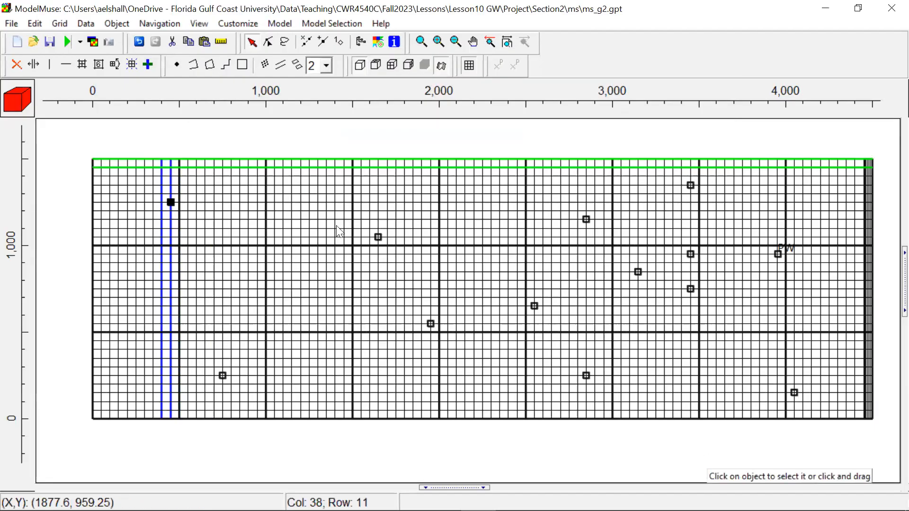
Make the caption of observation point B1 visible and accept the object properties
{"action": "double_click", "coordinate": [171, 203]}
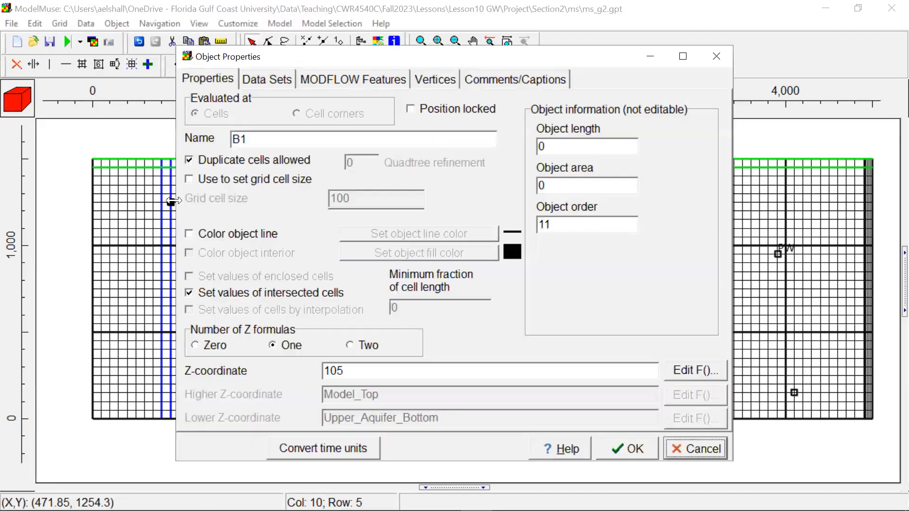
{"action": "left_click", "coordinate": [503, 78]}
{"action": "left_click", "coordinate": [218, 113]}
{"action": "left_click", "coordinate": [629, 452]}
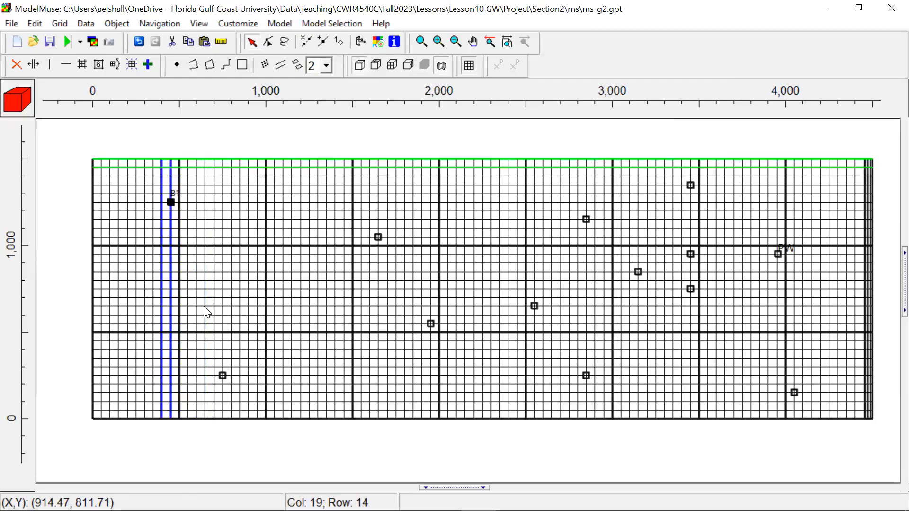
Select observation points B2 through B6 together, make their captions visible and accept the object properties
{"action": "left_click", "coordinate": [223, 376]}
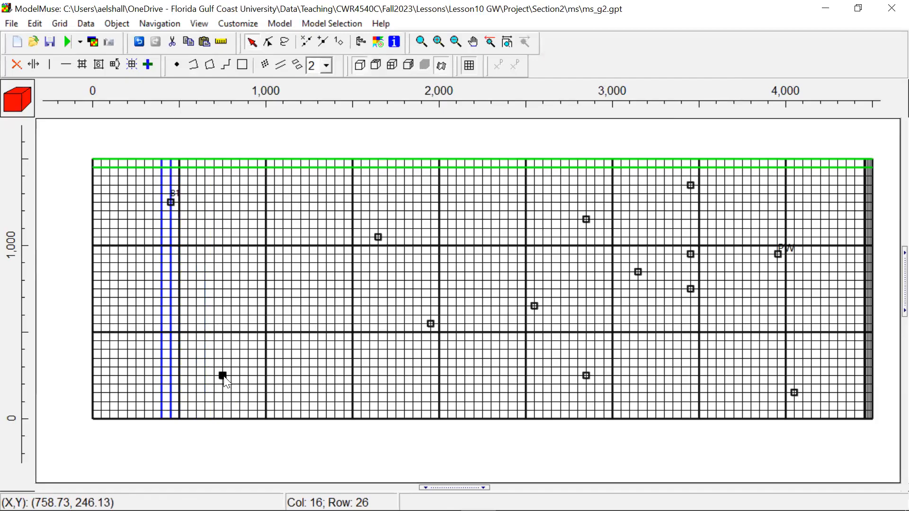
{"action": "left_click", "coordinate": [378, 237]}
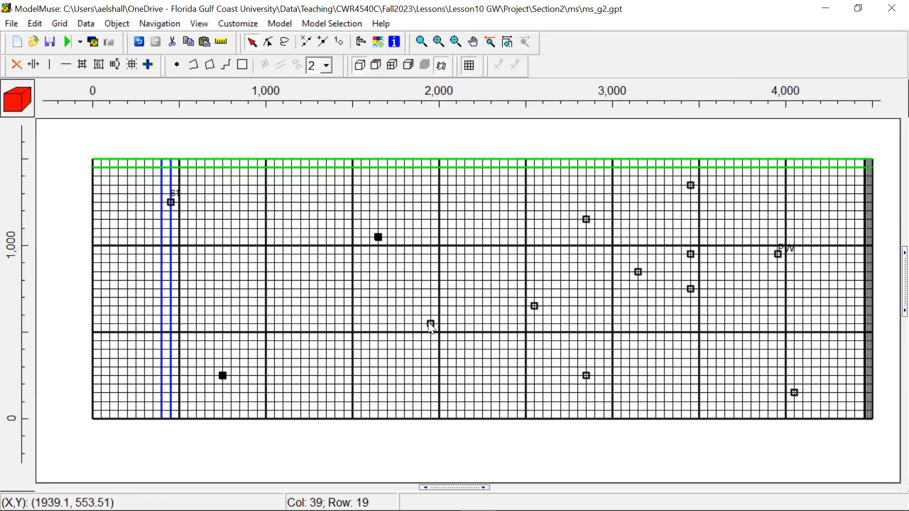
{"action": "left_click", "coordinate": [430, 323], "text": "shift"}
{"action": "left_click", "coordinate": [533, 307], "text": "shift"}
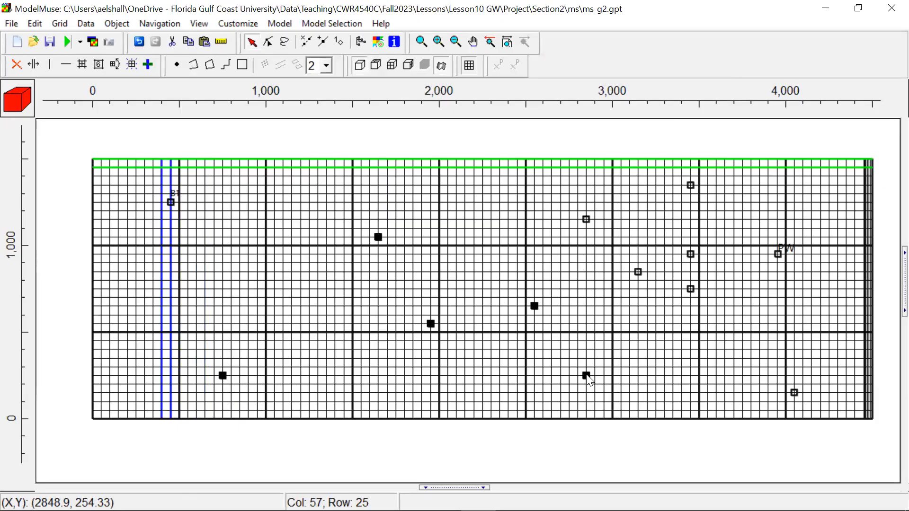
{"action": "double_click", "coordinate": [588, 377]}
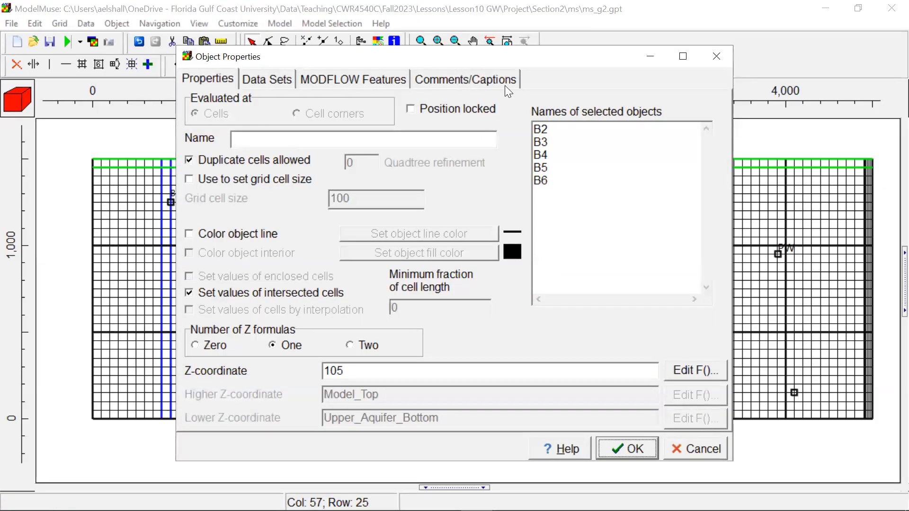
{"action": "left_click", "coordinate": [492, 76]}
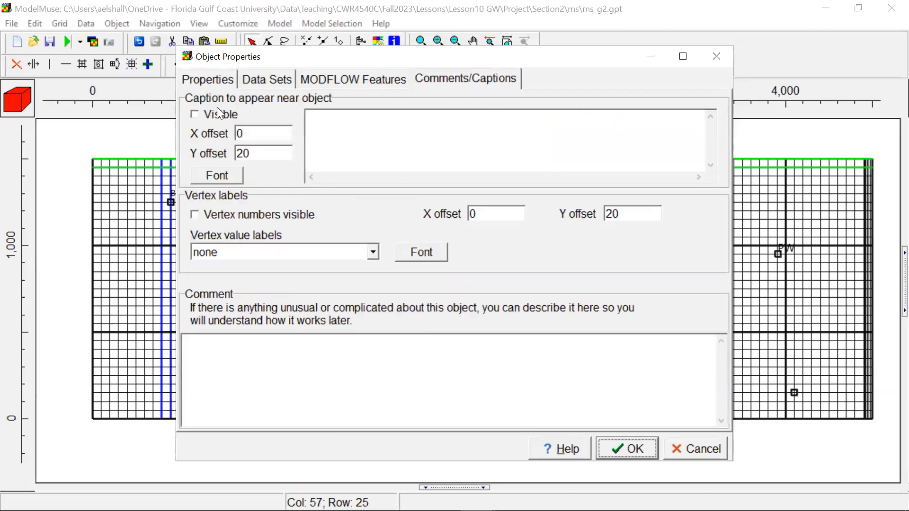
{"action": "left_click", "coordinate": [202, 114]}
{"action": "left_click", "coordinate": [625, 452]}
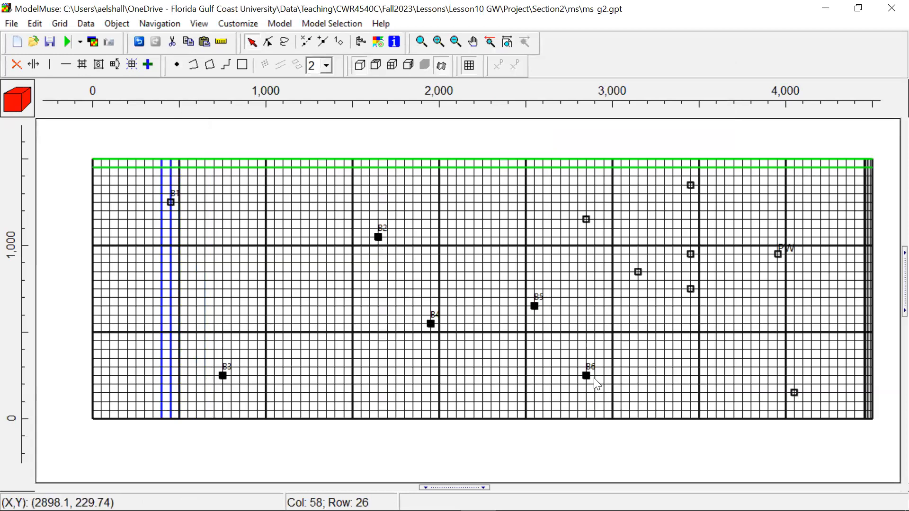
Make the caption of observation point B10 visible and accept the object properties
{"action": "double_click", "coordinate": [692, 254]}
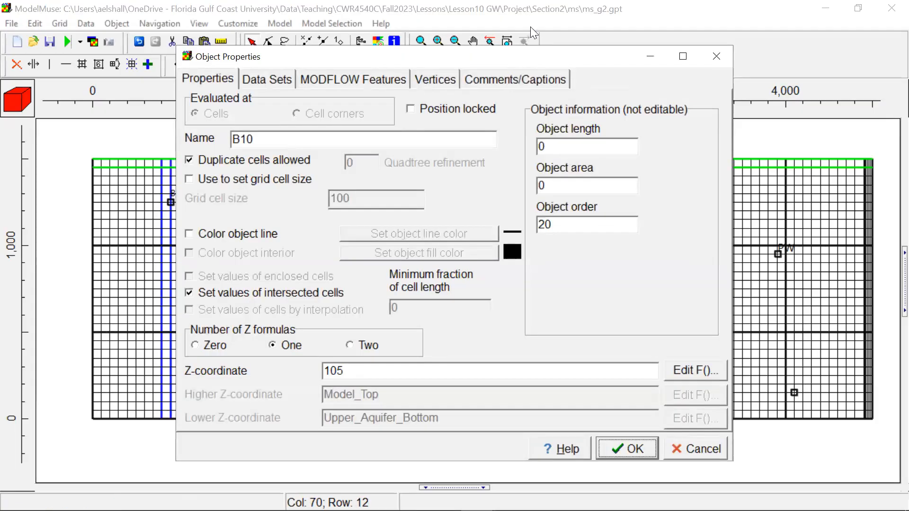
{"action": "left_click", "coordinate": [533, 74]}
{"action": "left_click", "coordinate": [225, 114]}
{"action": "left_click", "coordinate": [603, 448]}
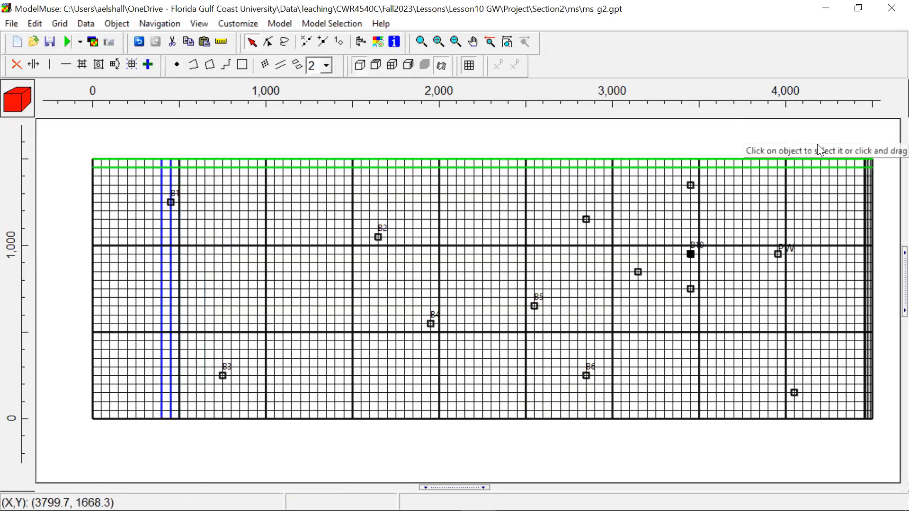
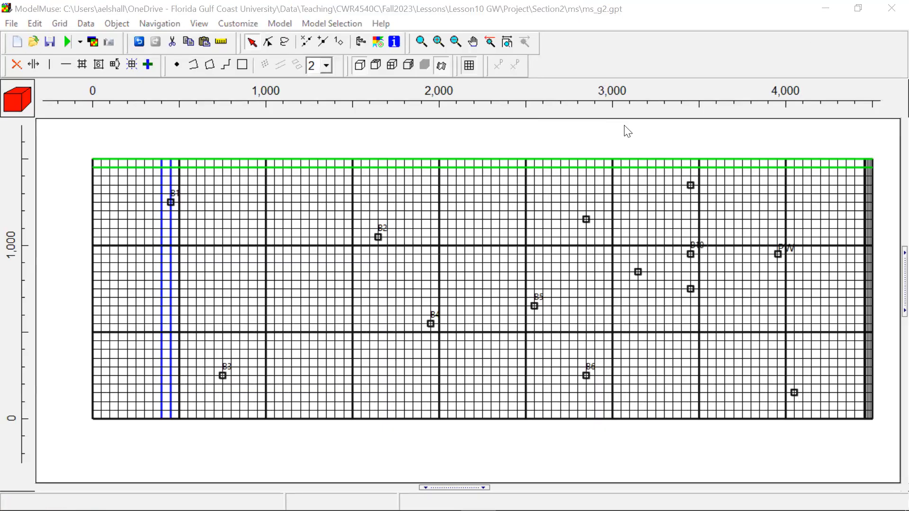
Set the layer type of the Upper Aquifer layer group to Convertible and accept the MODFLOW layer groups
{"action": "left_click", "coordinate": [571, 130]}
{"action": "left_click", "coordinate": [279, 23]}
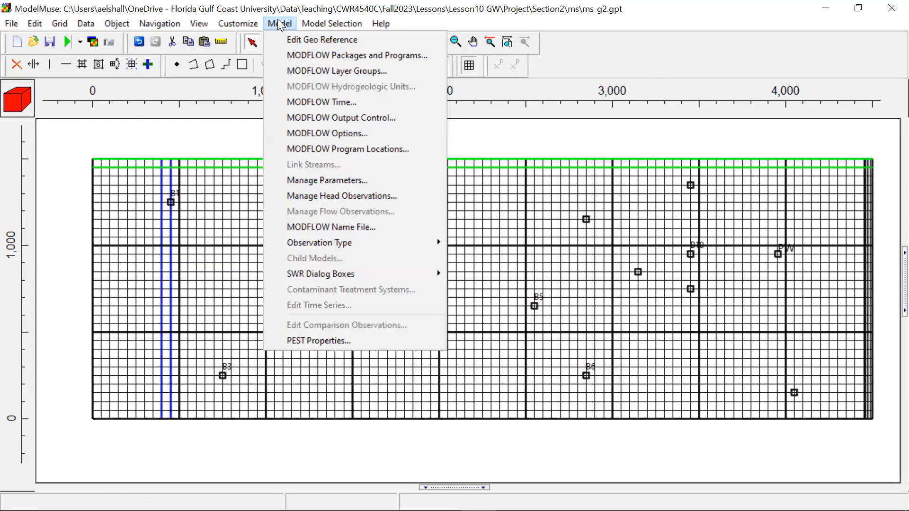
{"action": "left_click", "coordinate": [317, 70]}
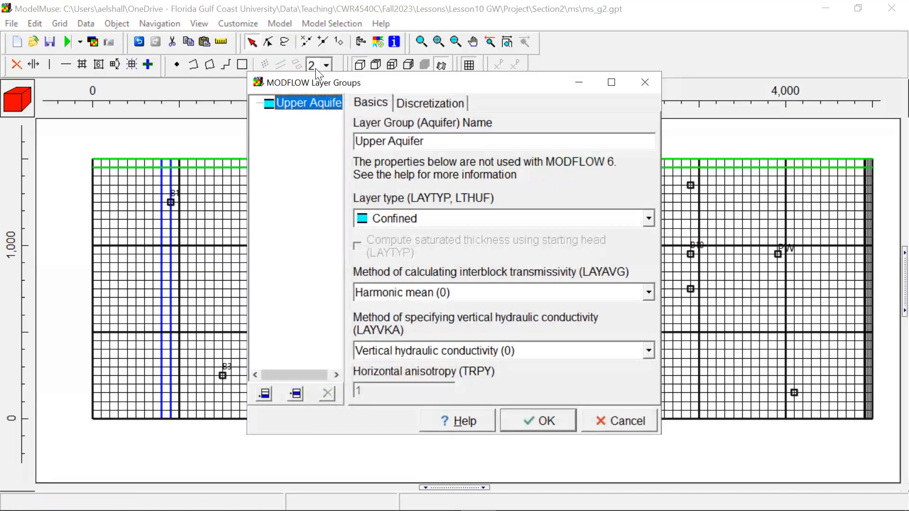
{"action": "left_click", "coordinate": [487, 223]}
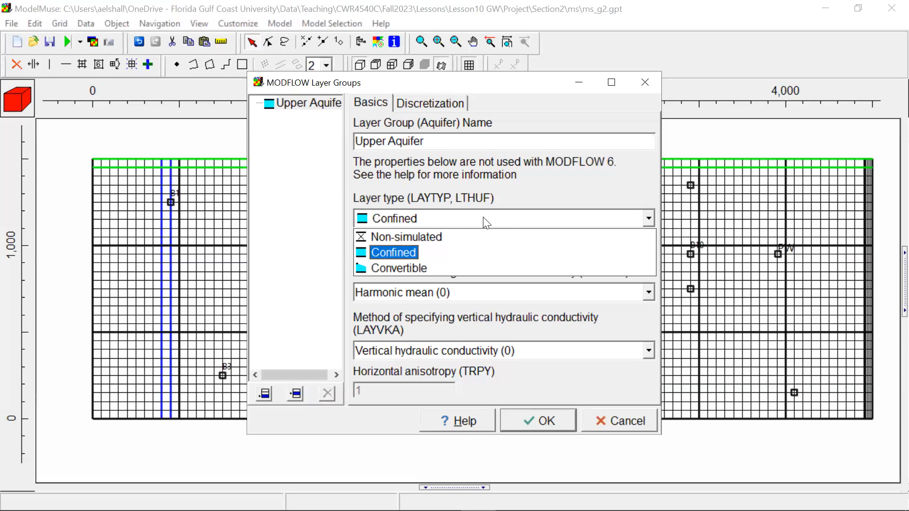
{"action": "left_click", "coordinate": [411, 269]}
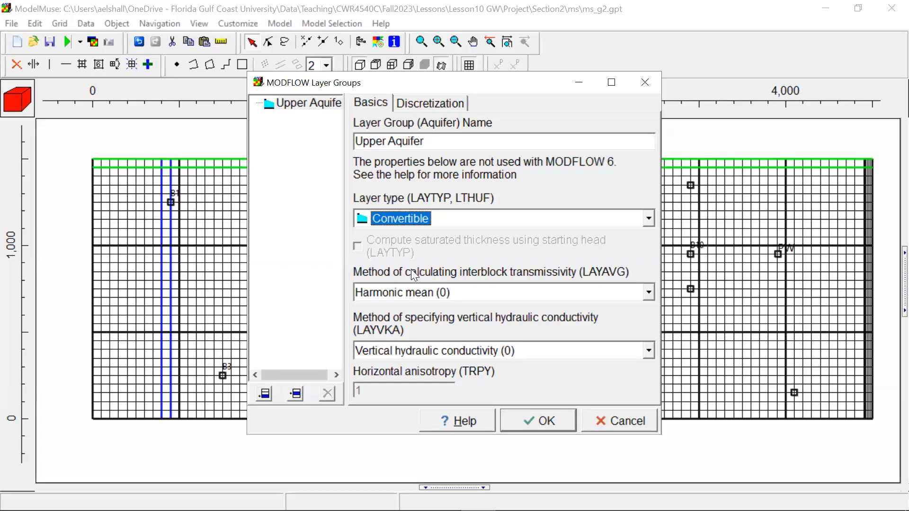
{"action": "left_click", "coordinate": [447, 217]}
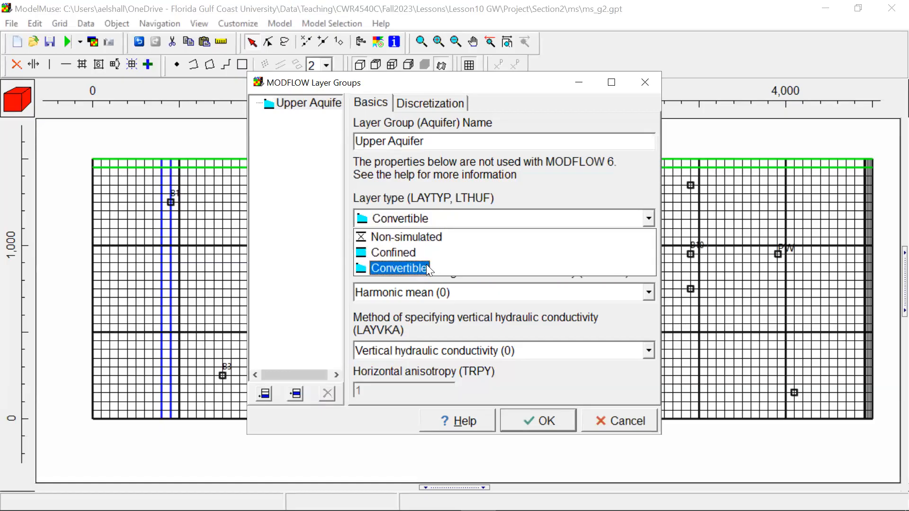
{"action": "left_click", "coordinate": [400, 268]}
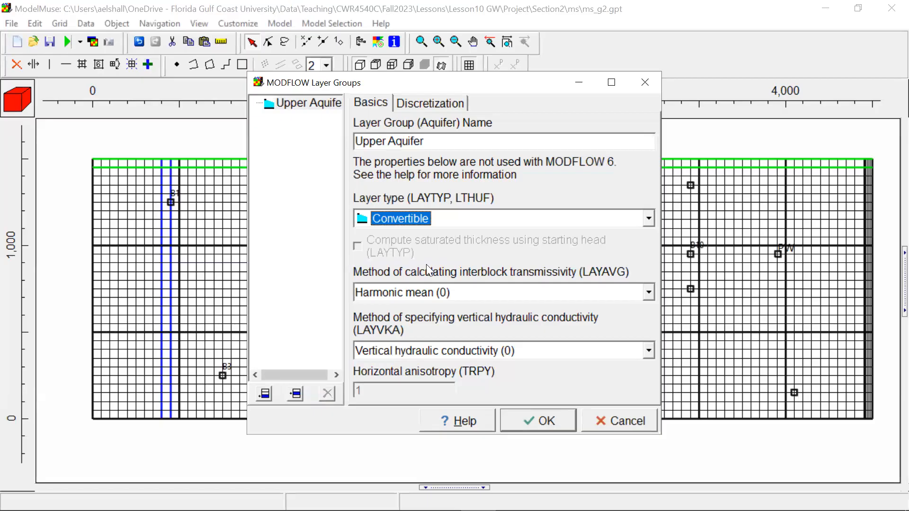
{"action": "left_click", "coordinate": [565, 420]}
Review the stress period, steady-state setting and time unit in the MODFLOW time settings and accept them
{"action": "left_click", "coordinate": [279, 24]}
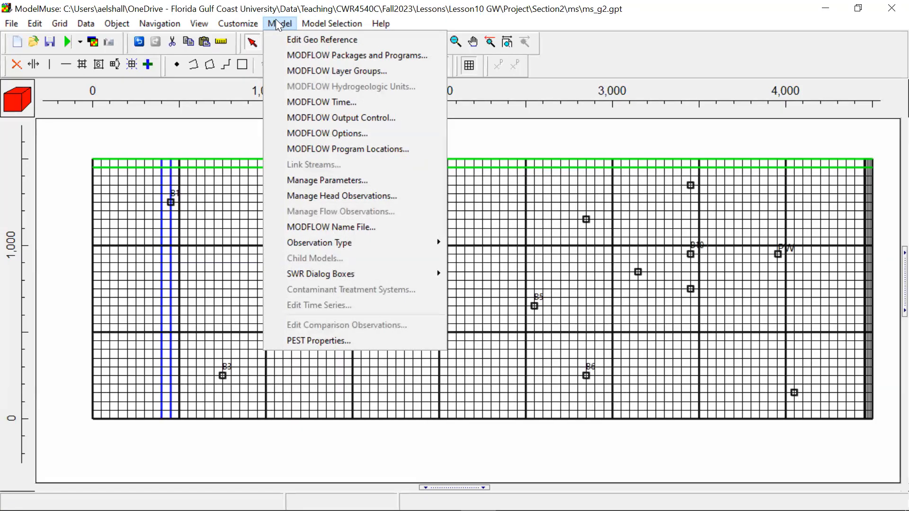
{"action": "left_click", "coordinate": [329, 101]}
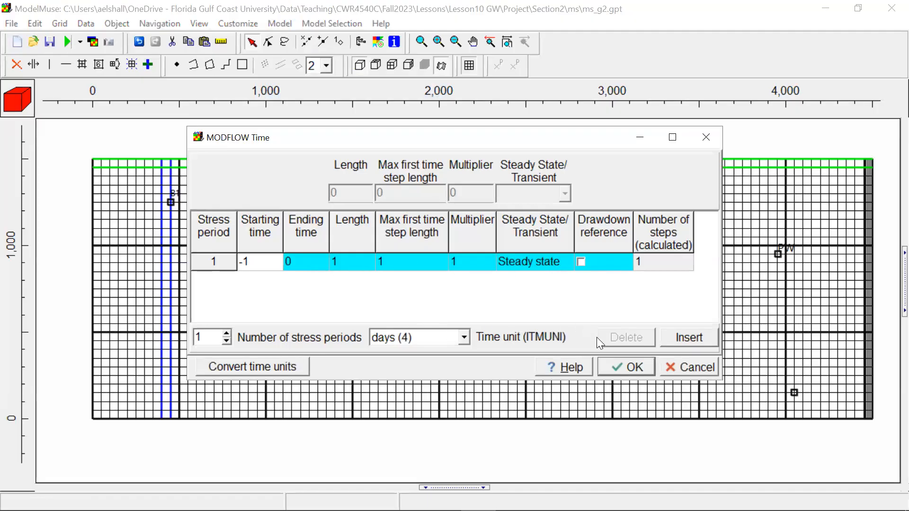
{"action": "left_click", "coordinate": [605, 371]}
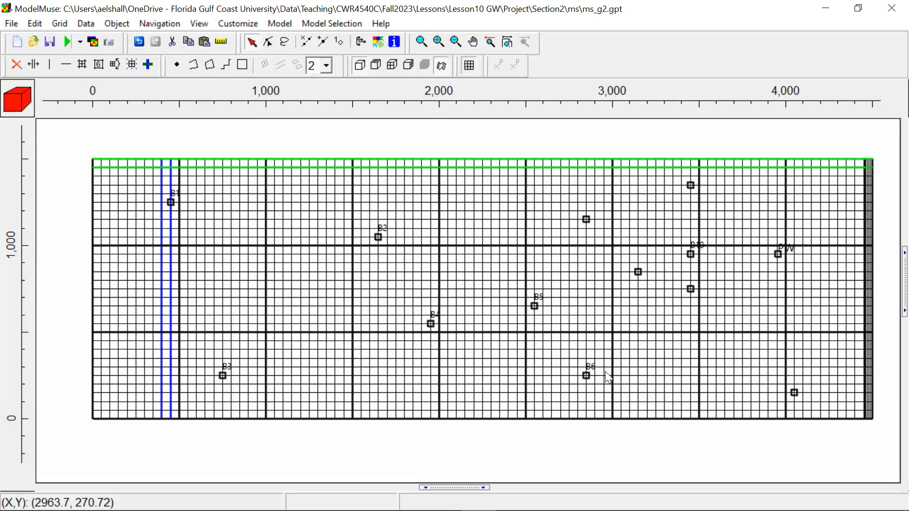
Enable continuing the run even if the solver closure criteria are not met (STOPERROR) and accept the MODFLOW options
{"action": "left_click", "coordinate": [275, 21]}
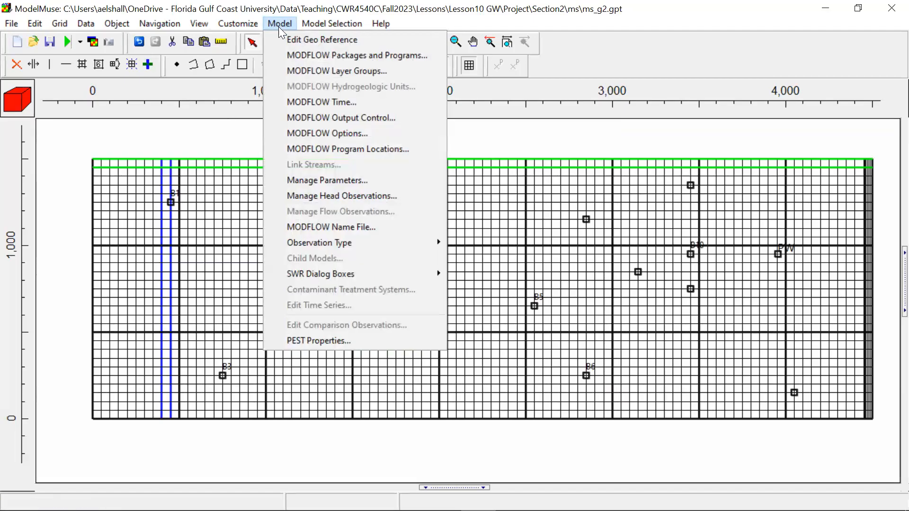
{"action": "left_click", "coordinate": [325, 134]}
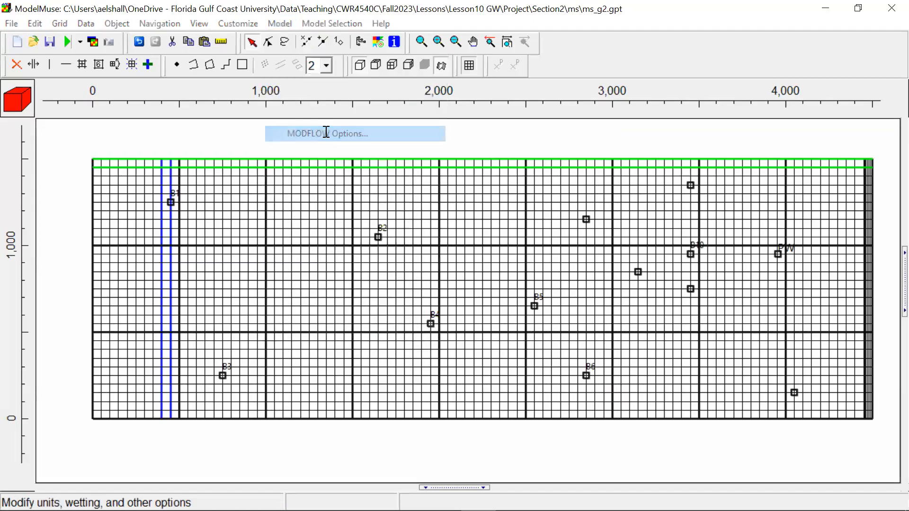
{"action": "left_click", "coordinate": [346, 93]}
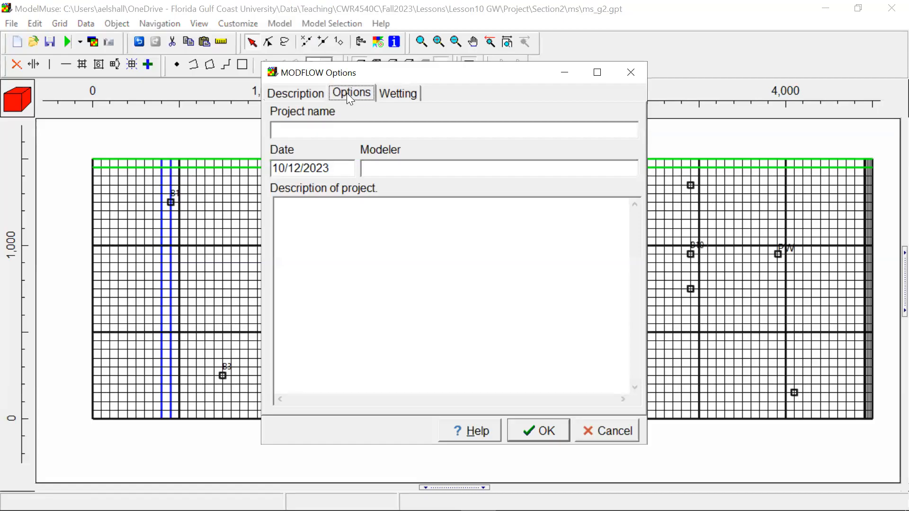
{"action": "left_click", "coordinate": [287, 162]}
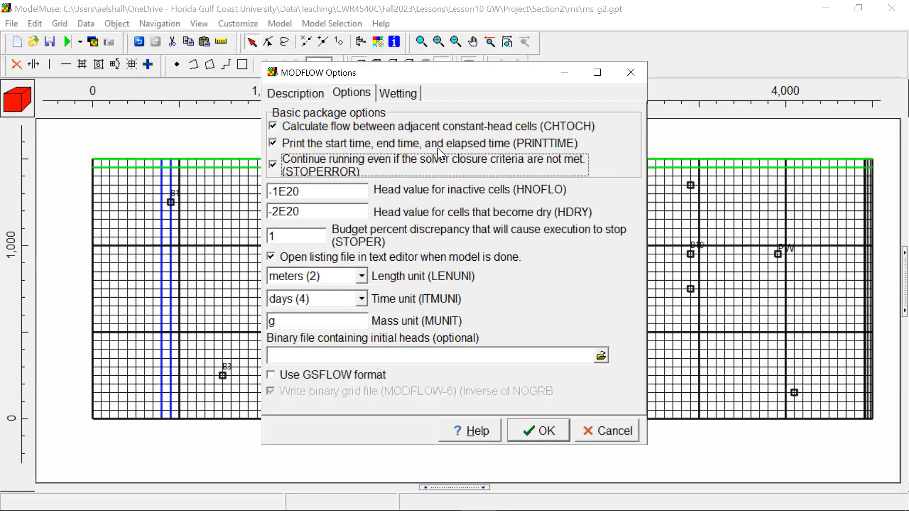
{"action": "left_click", "coordinate": [553, 430]}
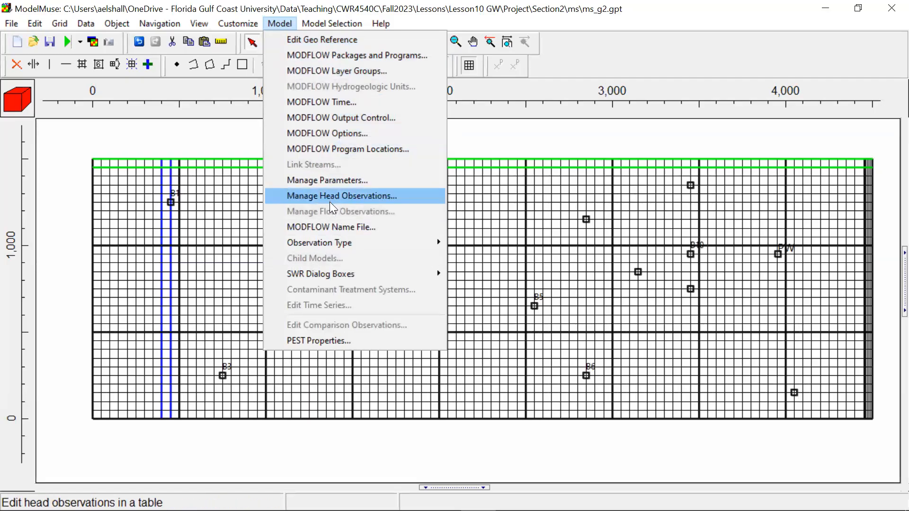
Set the Modflow 2005 program location to C:\WRDAPP\MF2005.1_12\bin\mf2005.exe by browsing to the executable, and accept it
{"action": "left_click", "coordinate": [311, 149]}
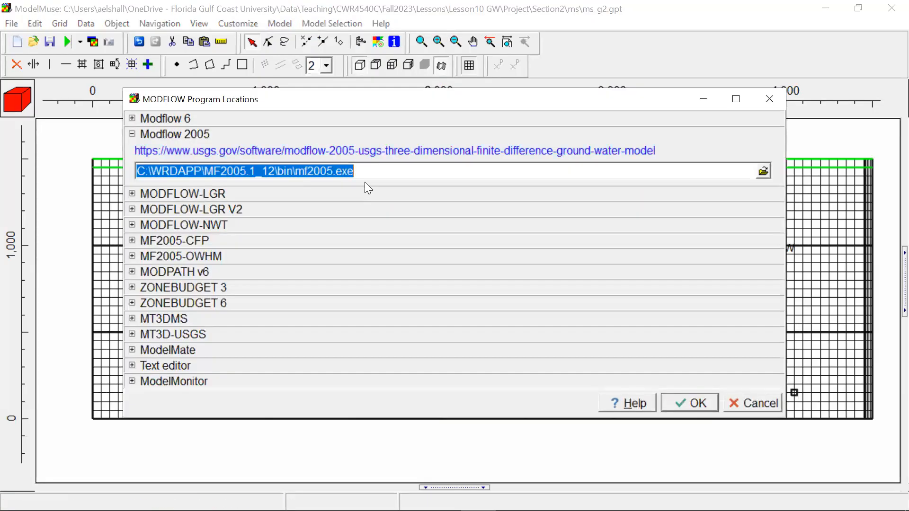
{"action": "left_click", "coordinate": [374, 173]}
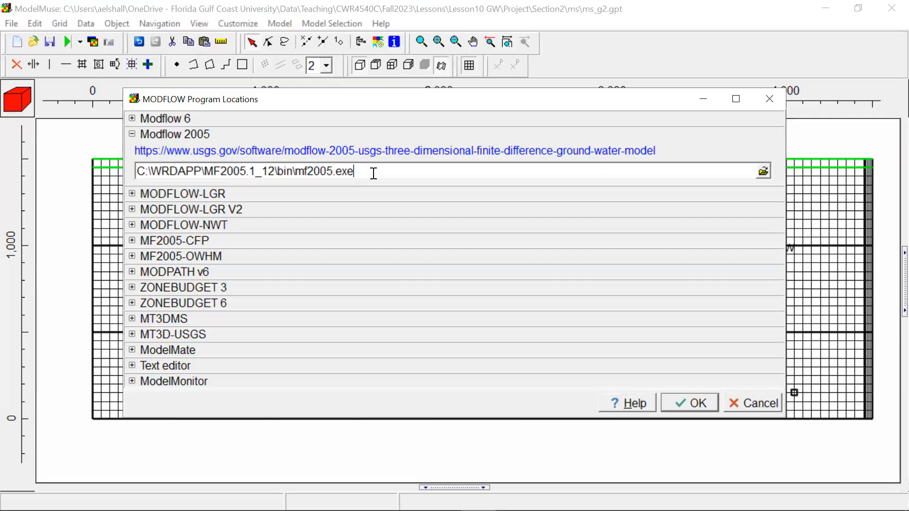
{"action": "left_click", "coordinate": [763, 171]}
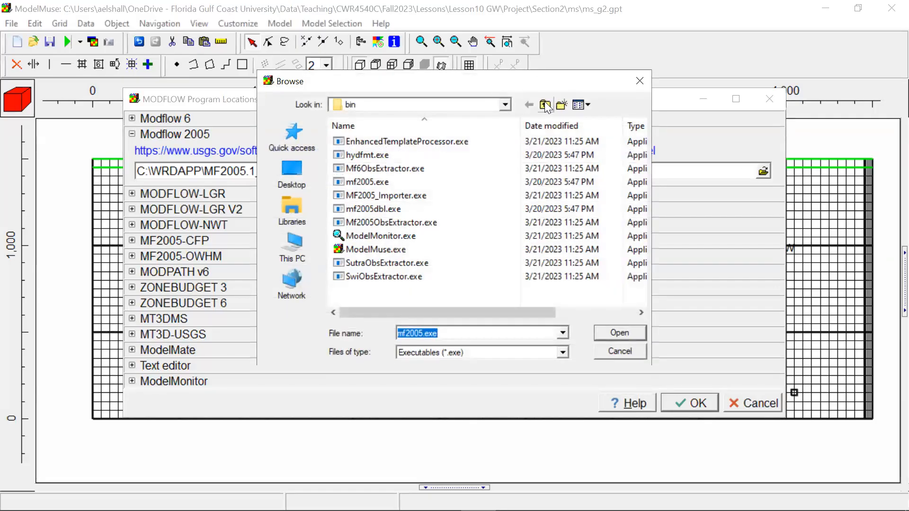
{"action": "left_click", "coordinate": [545, 105]}
{"action": "left_click", "coordinate": [546, 106]}
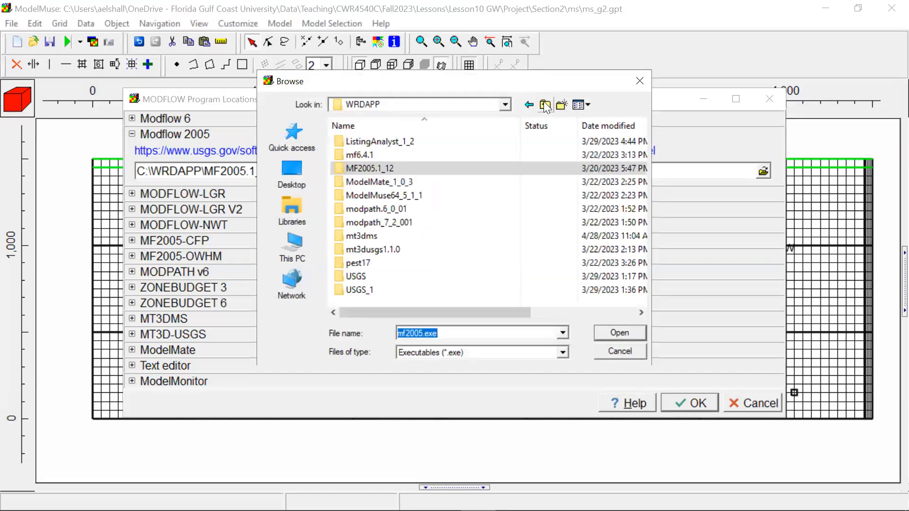
{"action": "double_click", "coordinate": [370, 168]}
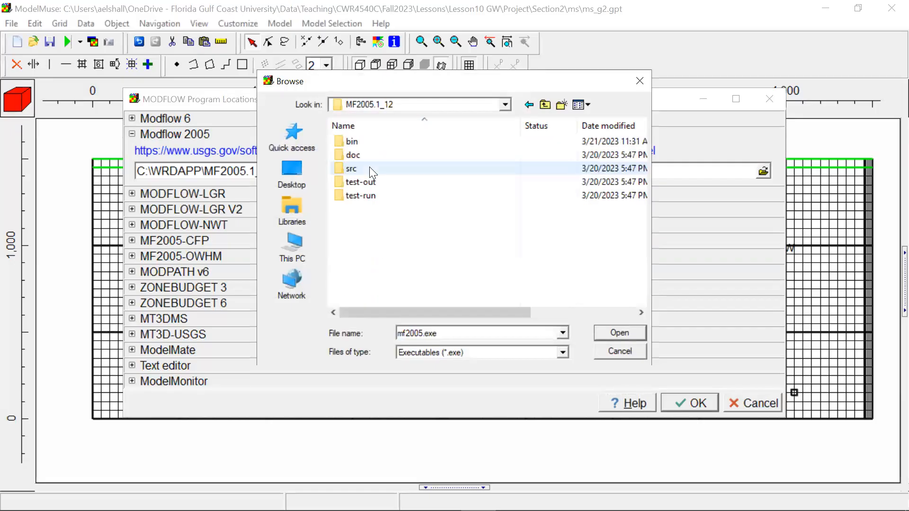
{"action": "double_click", "coordinate": [356, 139]}
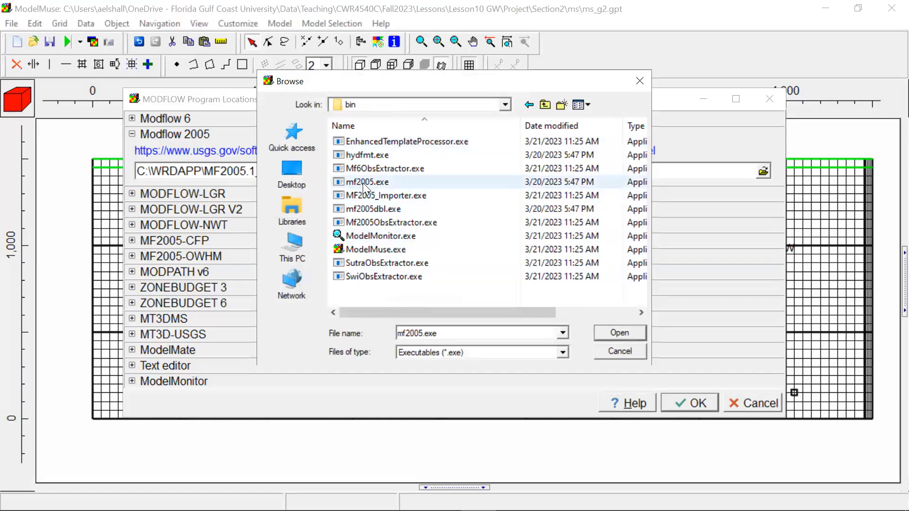
{"action": "left_click", "coordinate": [363, 183]}
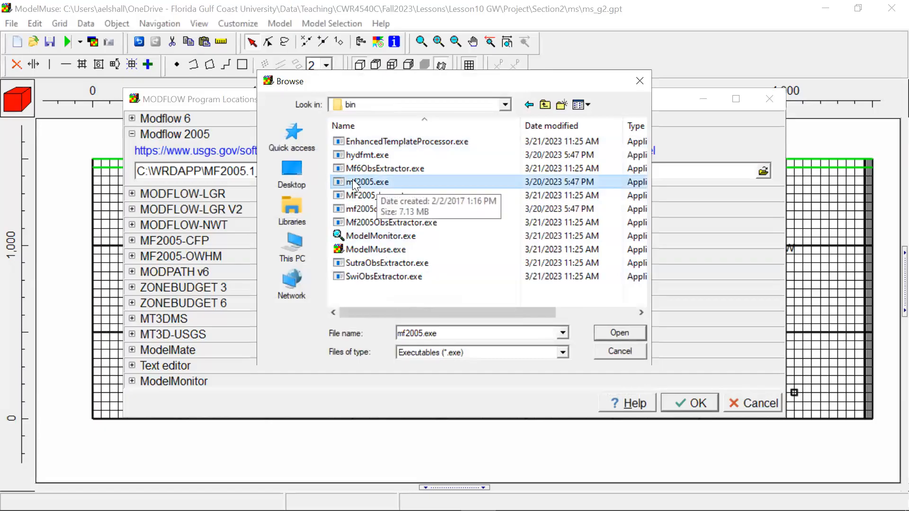
{"action": "left_click", "coordinate": [620, 333]}
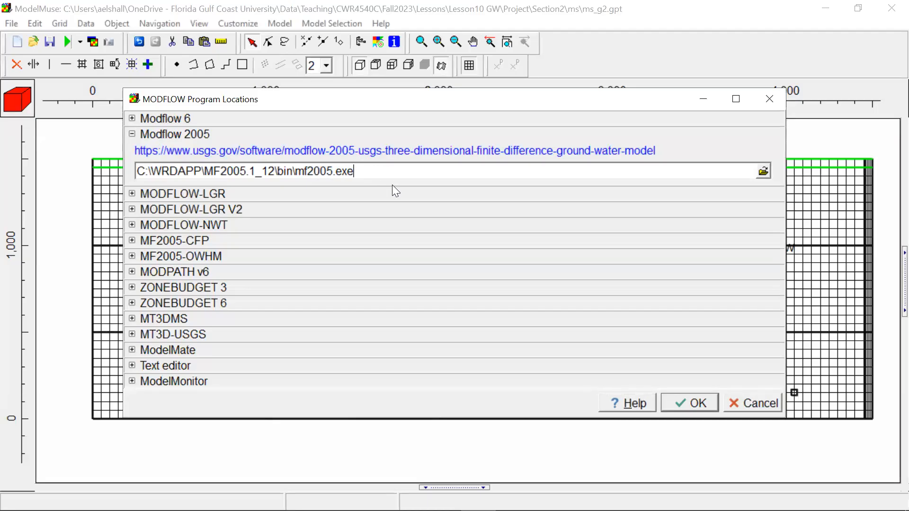
{"action": "left_click", "coordinate": [673, 401]}
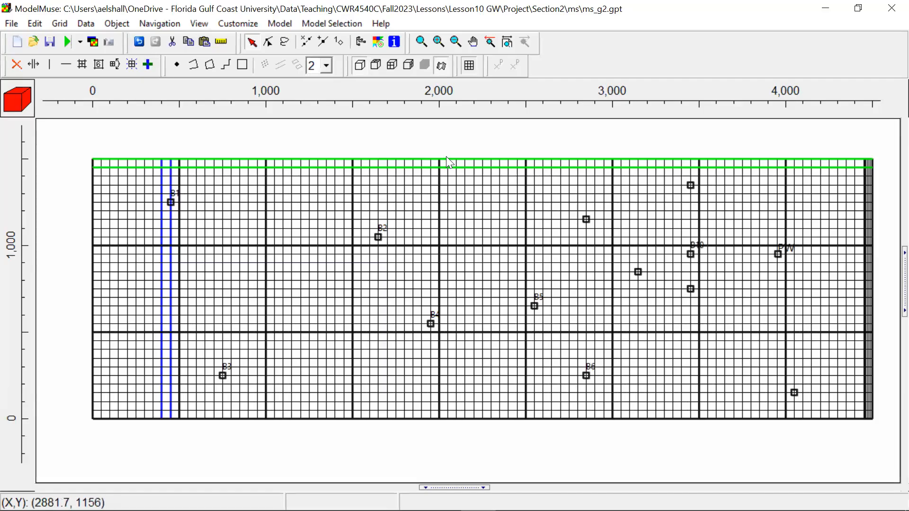
Review the hydraulic conductivity parameters K1 to K6 in the parameter manager and close it
{"action": "left_click", "coordinate": [286, 25]}
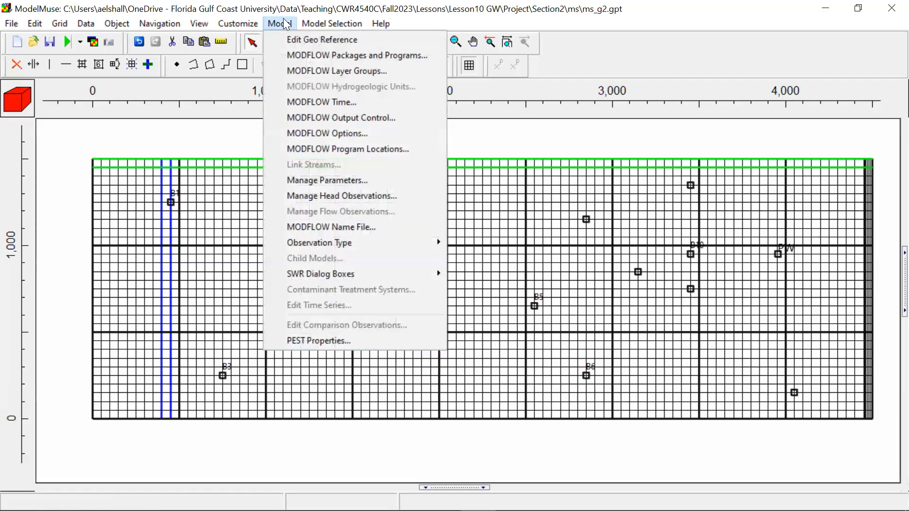
{"action": "left_click", "coordinate": [325, 183]}
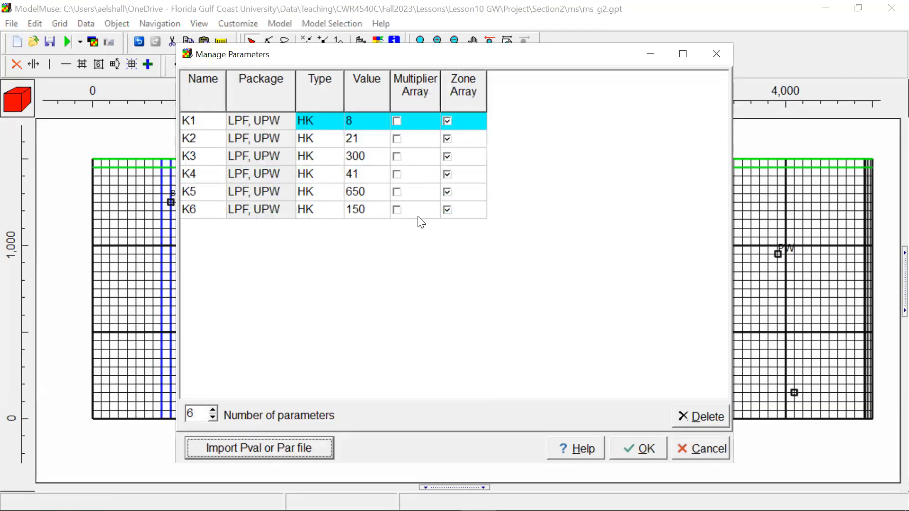
{"action": "left_click", "coordinate": [627, 447]}
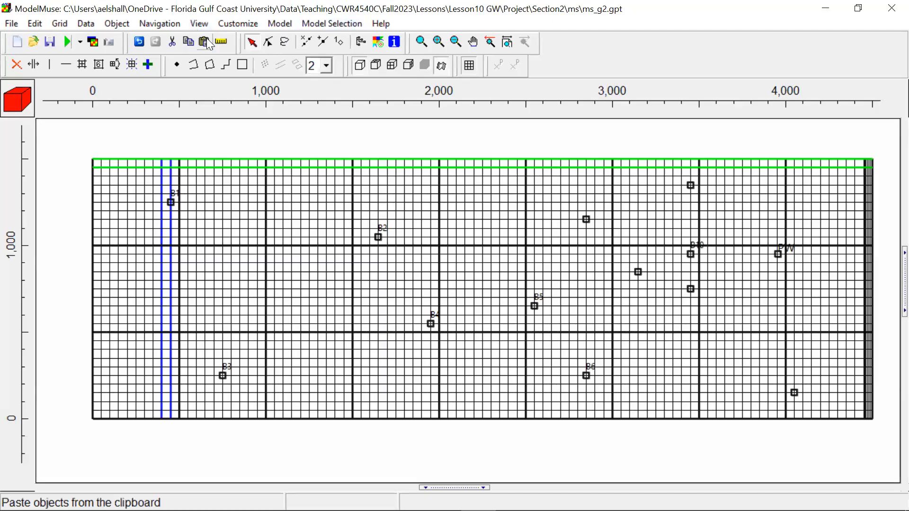
Run MODFLOW-2005, saving the input files as ms_g2.nam in the ms folder with model execution enabled
{"action": "left_click", "coordinate": [66, 42]}
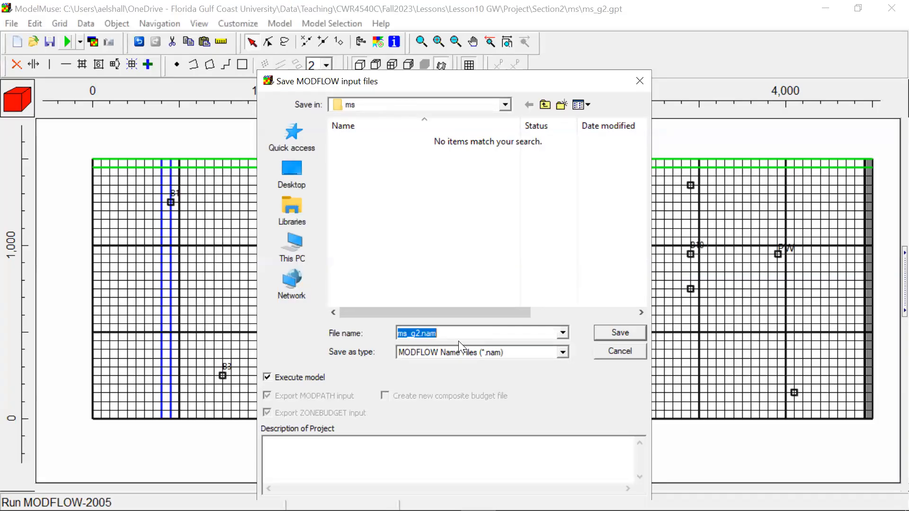
{"action": "left_click", "coordinate": [619, 332]}
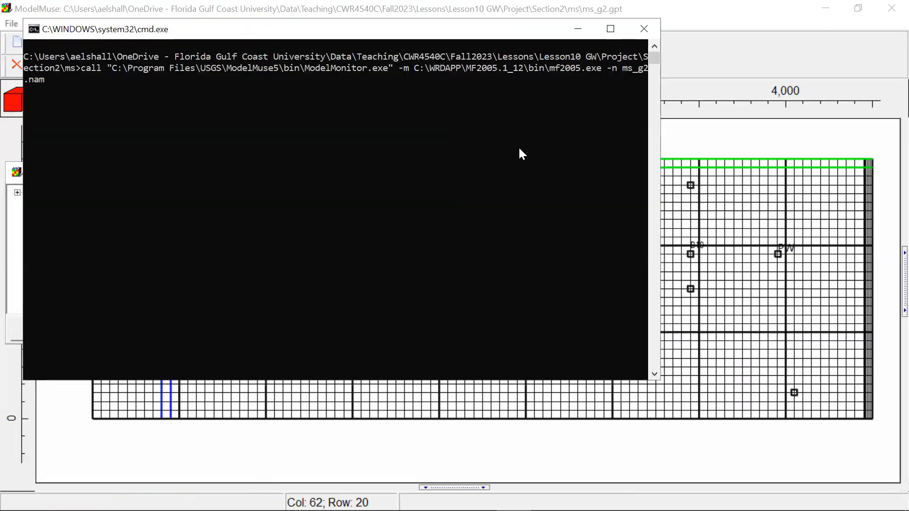
Check the progress of the model run in the command console and the Errors and Warnings window
{"action": "left_click_drag", "start_coordinate": [364, 30], "coordinate": [507, 103]}
{"action": "left_click", "coordinate": [136, 178]}
{"action": "left_click_drag", "start_coordinate": [134, 177], "coordinate": [233, 169]}
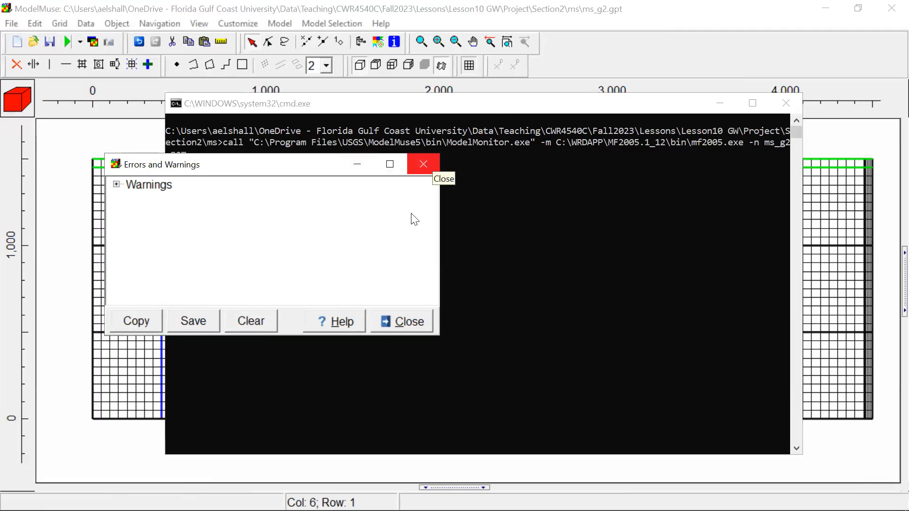
{"action": "left_click_drag", "start_coordinate": [423, 104], "coordinate": [373, 46]}
{"action": "mouse_move", "coordinate": [443, 509]}
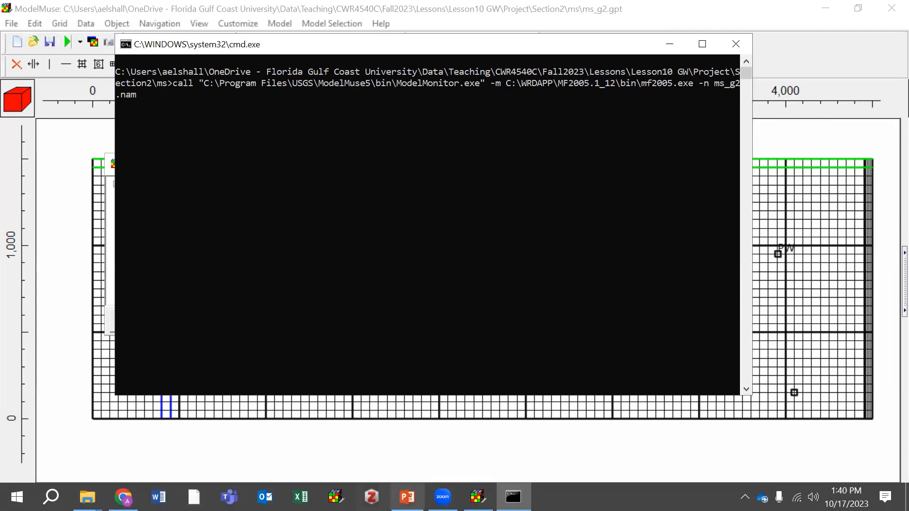
{"action": "left_click", "coordinate": [479, 496]}
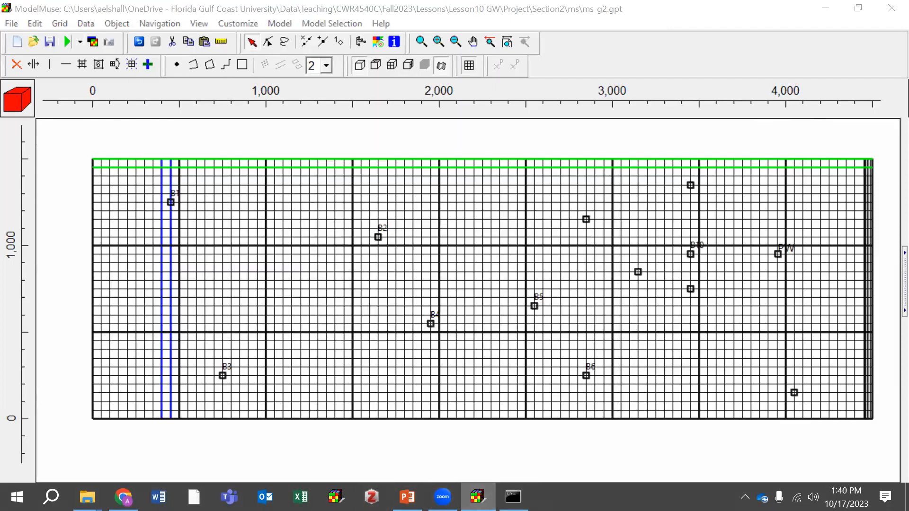
{"action": "left_click", "coordinate": [478, 497]}
{"action": "left_click", "coordinate": [513, 497]}
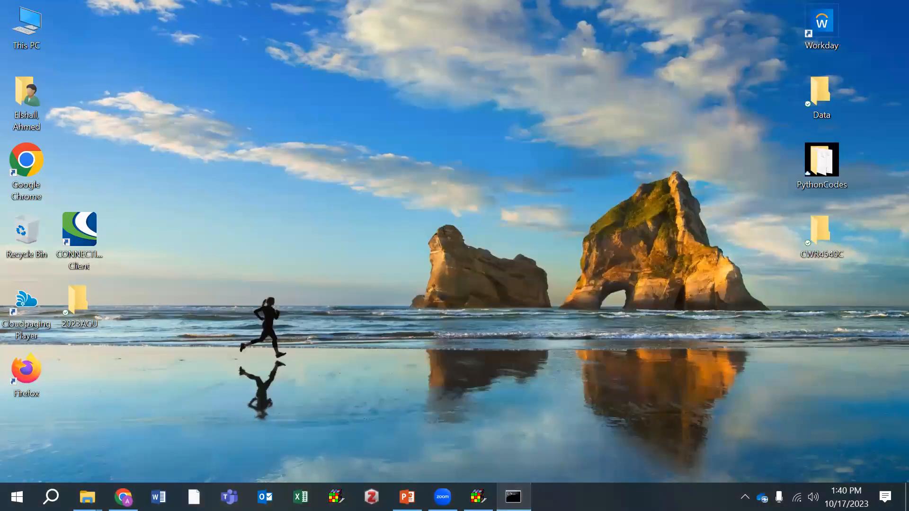
{"action": "left_click", "coordinate": [478, 497]}
{"action": "left_click", "coordinate": [513, 497]}
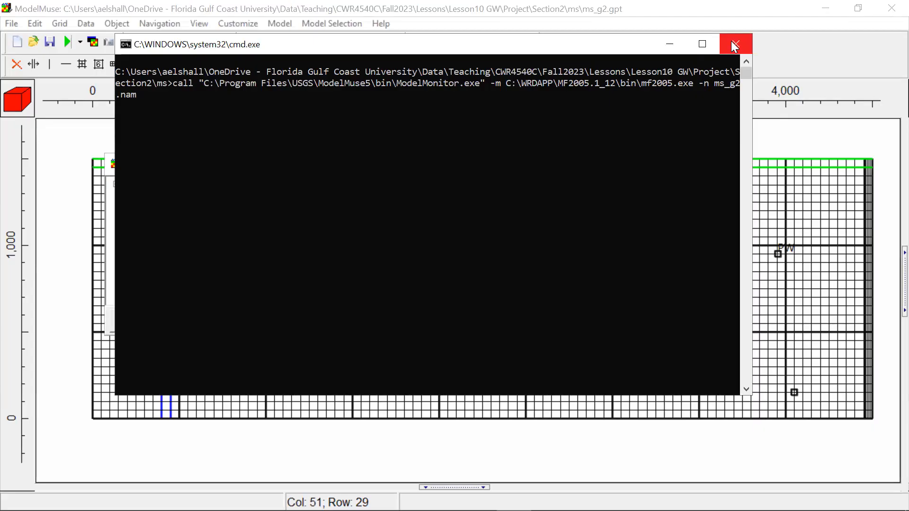
Close the command console of the current model run and dismiss the Errors and Warnings window
{"action": "left_click_drag", "start_coordinate": [575, 50], "coordinate": [559, 61]}
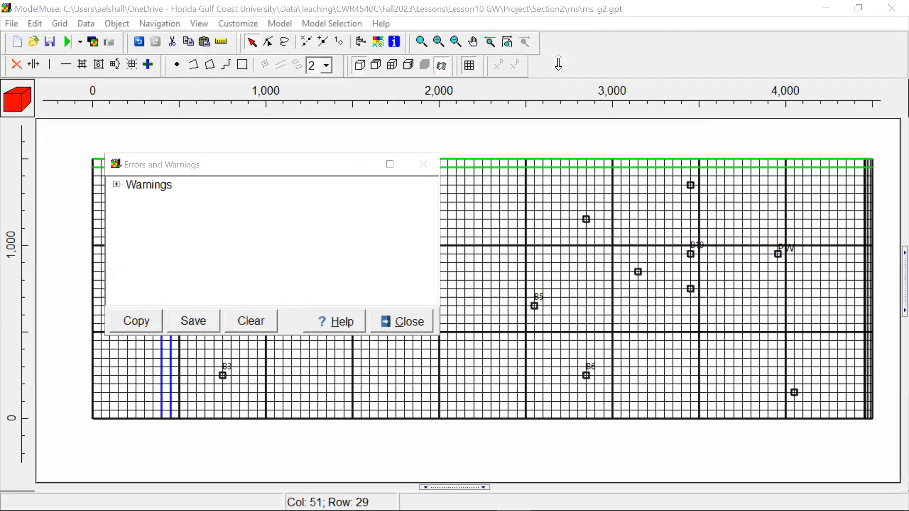
{"action": "left_click", "coordinate": [402, 321]}
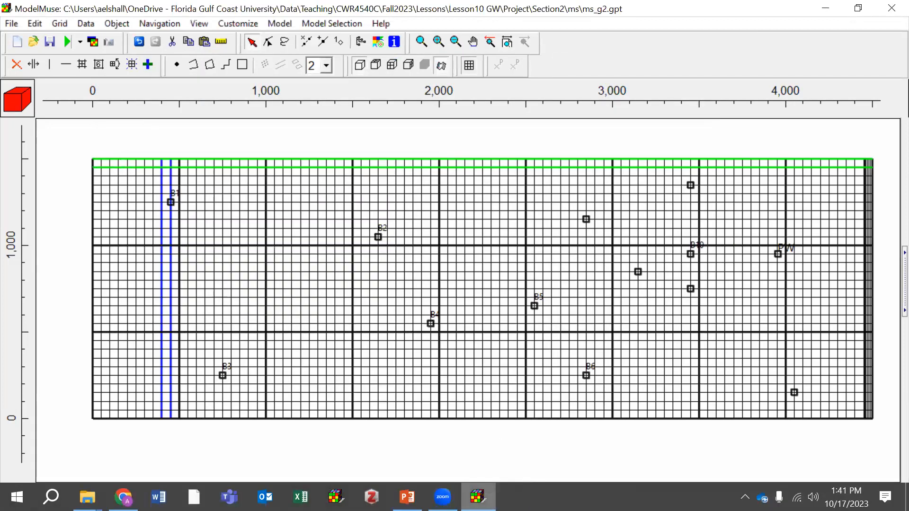
{"action": "left_click", "coordinate": [478, 497]}
{"action": "left_click", "coordinate": [478, 497]}
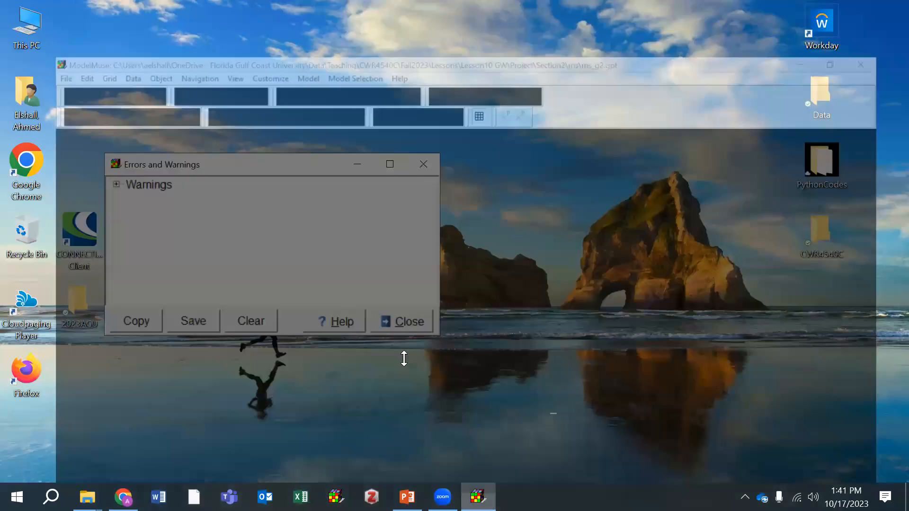
{"action": "left_click", "coordinate": [423, 164]}
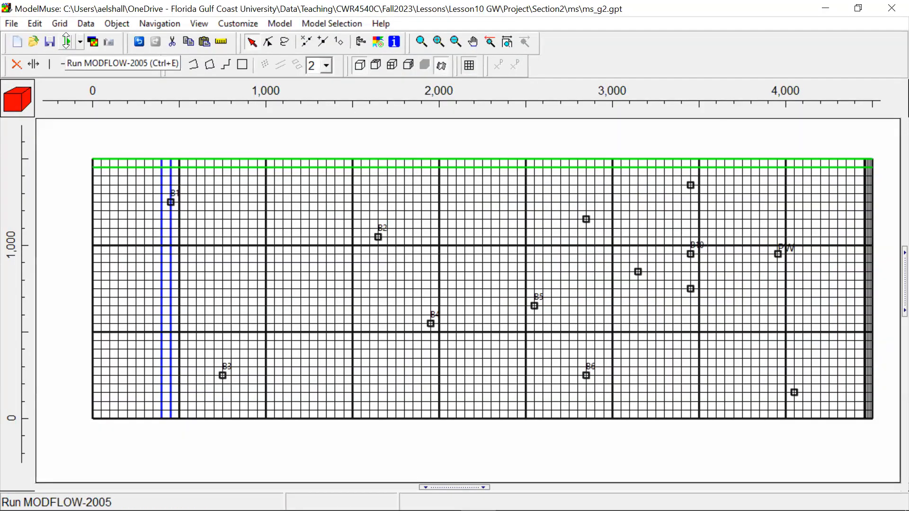
Run MODFLOW-2005 again, replacing the existing ms_g2.nam in the ms folder, and close ModelMonitor when the run ends
{"action": "left_click", "coordinate": [66, 42]}
{"action": "left_click", "coordinate": [370, 141]}
{"action": "left_click", "coordinate": [618, 332]}
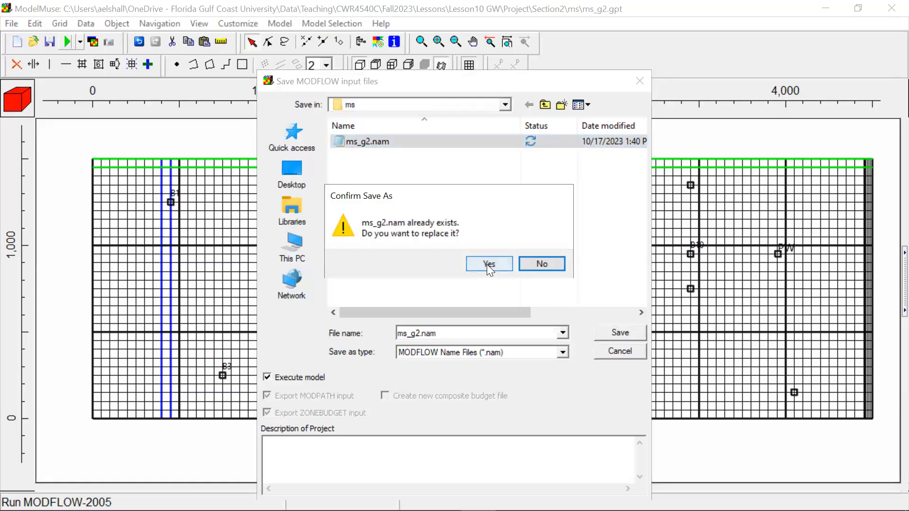
{"action": "left_click", "coordinate": [488, 265]}
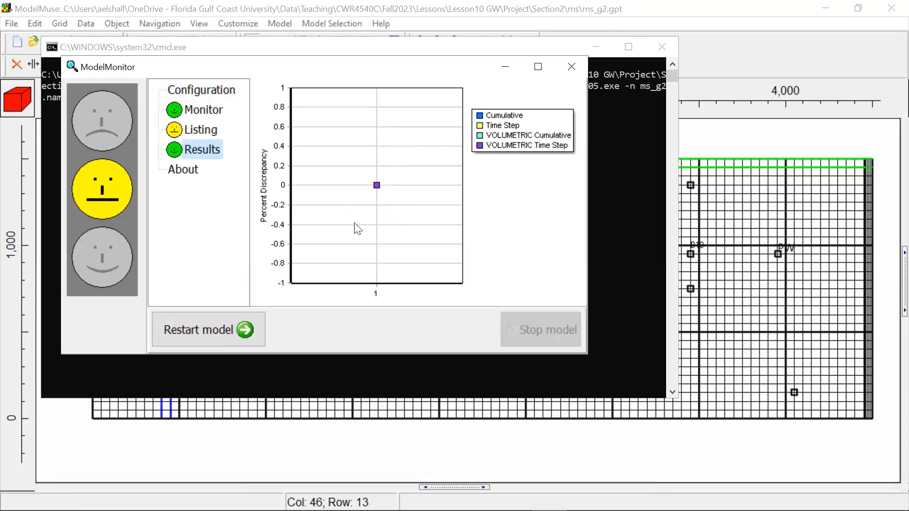
{"action": "left_click", "coordinate": [568, 67]}
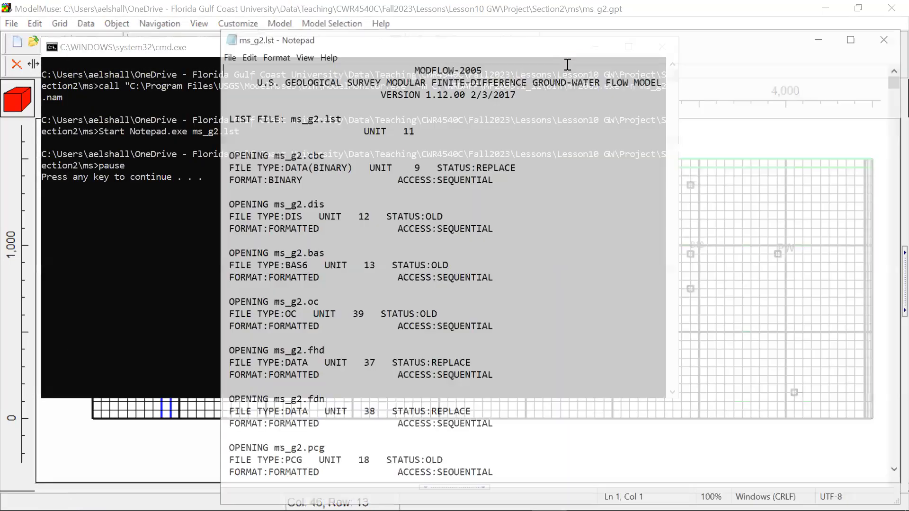
Maximize the ms_g2.lst listing file and examine its grid spacing, layer elevations, stress period and first zone array
{"action": "left_click_drag", "start_coordinate": [624, 40], "coordinate": [546, 35]}
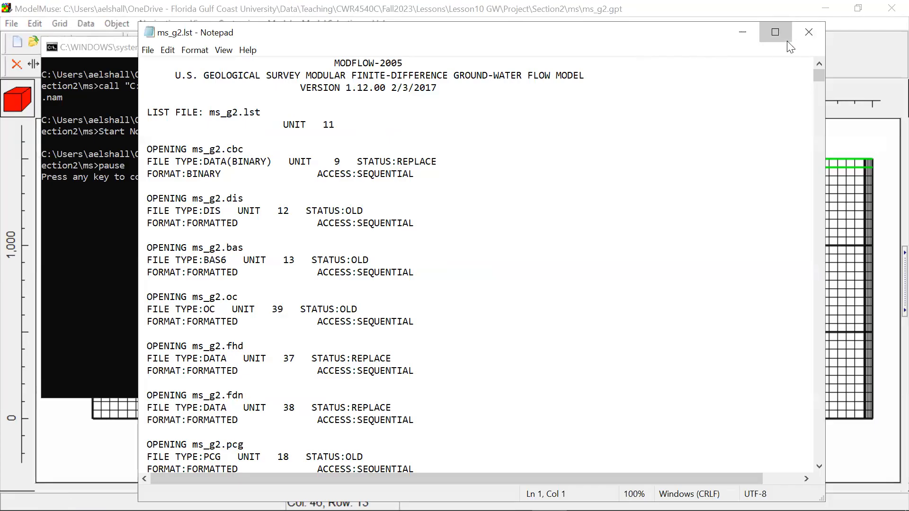
{"action": "left_click", "coordinate": [777, 32]}
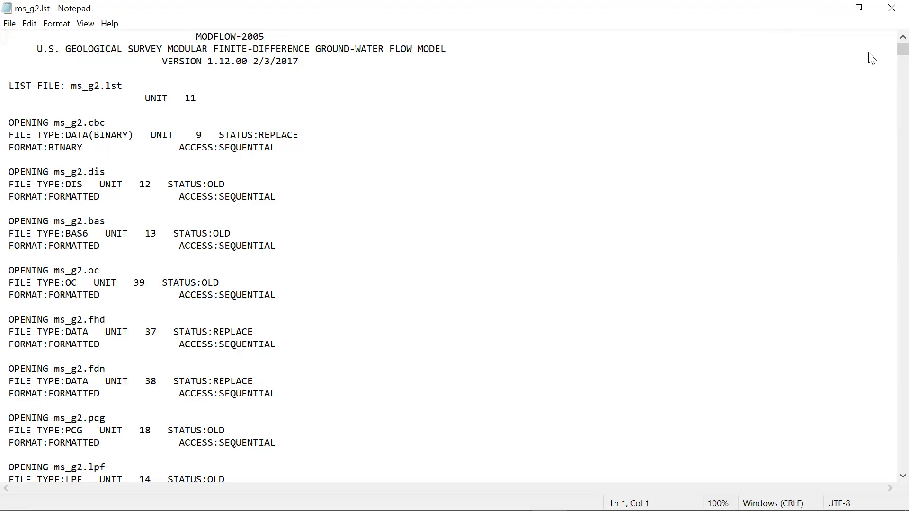
{"action": "scroll", "coordinate": [891, 66], "scroll_direction": "down", "scroll_amount": 20}
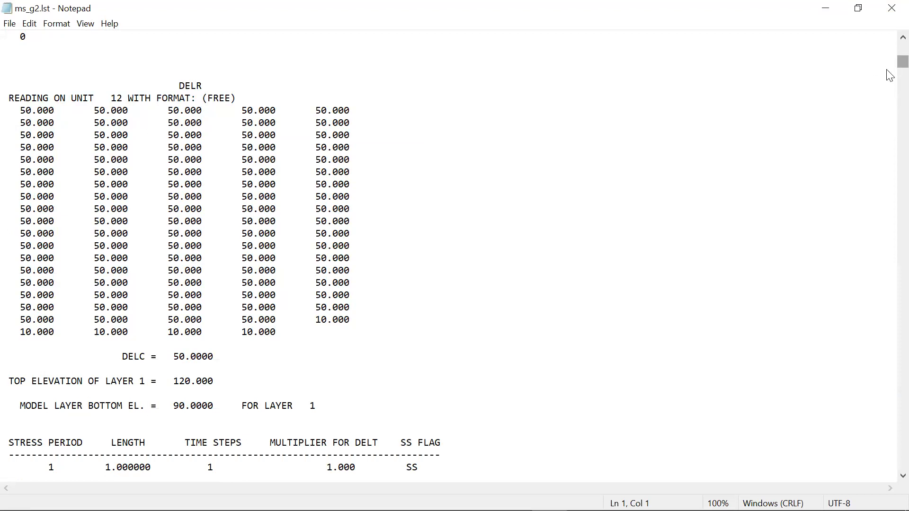
{"action": "scroll", "coordinate": [890, 74], "scroll_direction": "down", "scroll_amount": 6}
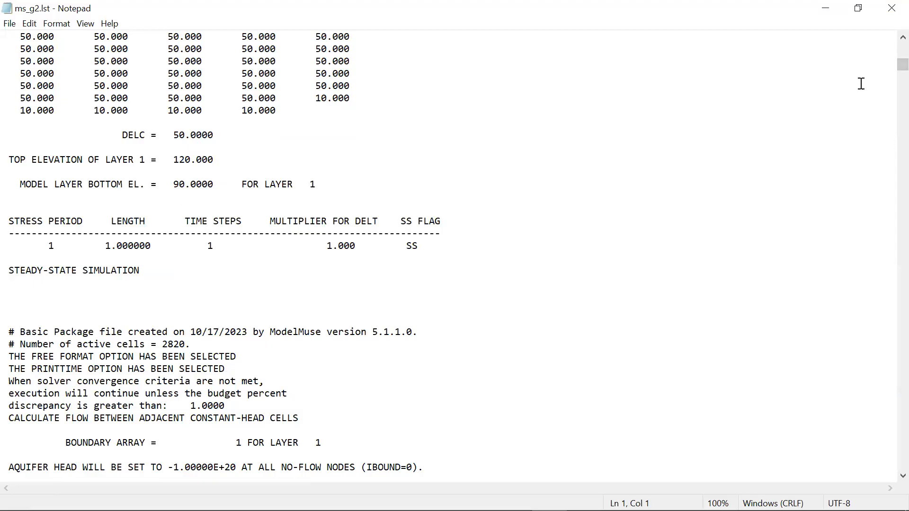
{"action": "scroll", "coordinate": [890, 76], "scroll_direction": "down", "scroll_amount": 6}
{"action": "scroll", "coordinate": [890, 82], "scroll_direction": "down", "scroll_amount": 12}
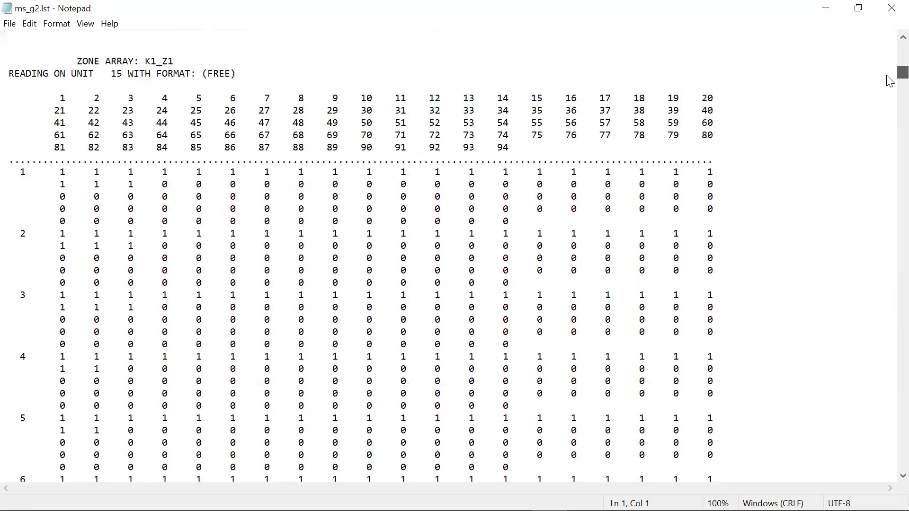
{"action": "scroll", "coordinate": [890, 78], "scroll_direction": "up", "scroll_amount": 7}
{"action": "scroll", "coordinate": [890, 78], "scroll_direction": "down", "scroll_amount": 5}
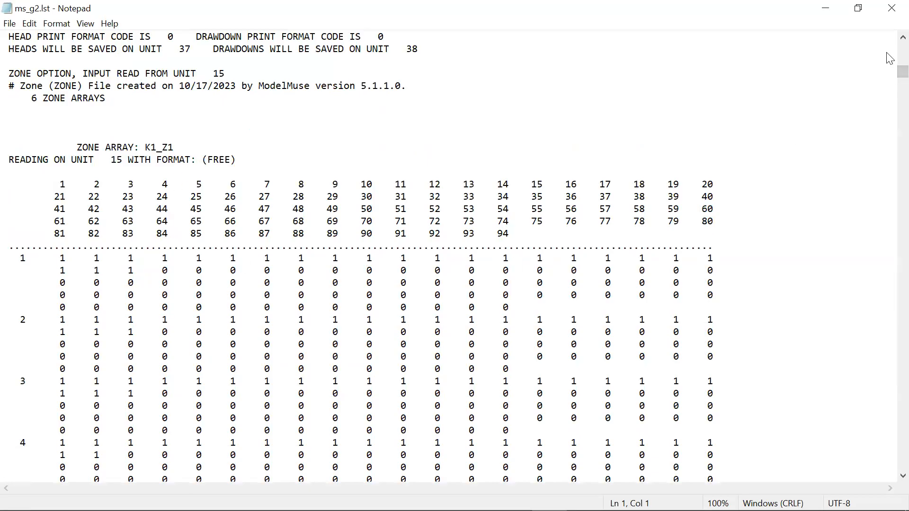
Examine the K1 to K6 parameter values, their zone arrays and the hydraulic conductivity arrays in the listing file
{"action": "left_click_drag", "start_coordinate": [890, 74], "coordinate": [890, 221]}
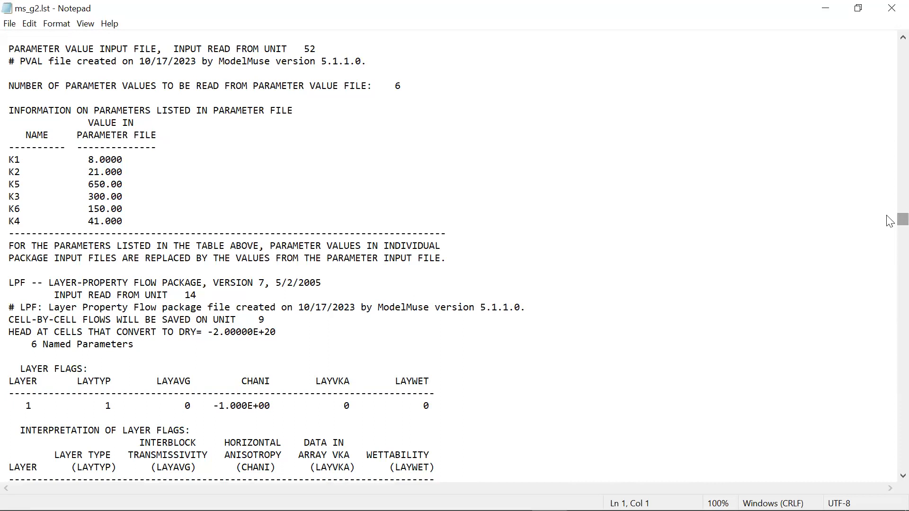
{"action": "left_click_drag", "start_coordinate": [891, 221], "coordinate": [890, 194]}
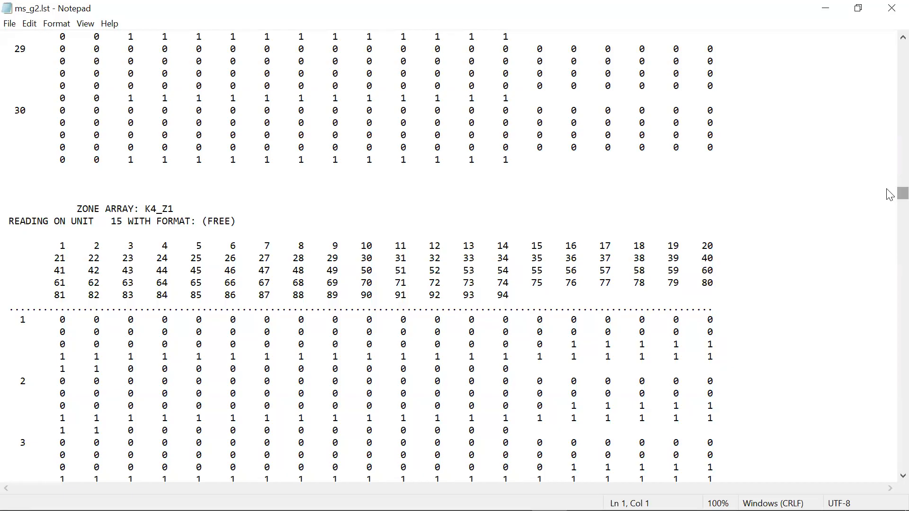
{"action": "left_click_drag", "start_coordinate": [890, 194], "coordinate": [890, 223]}
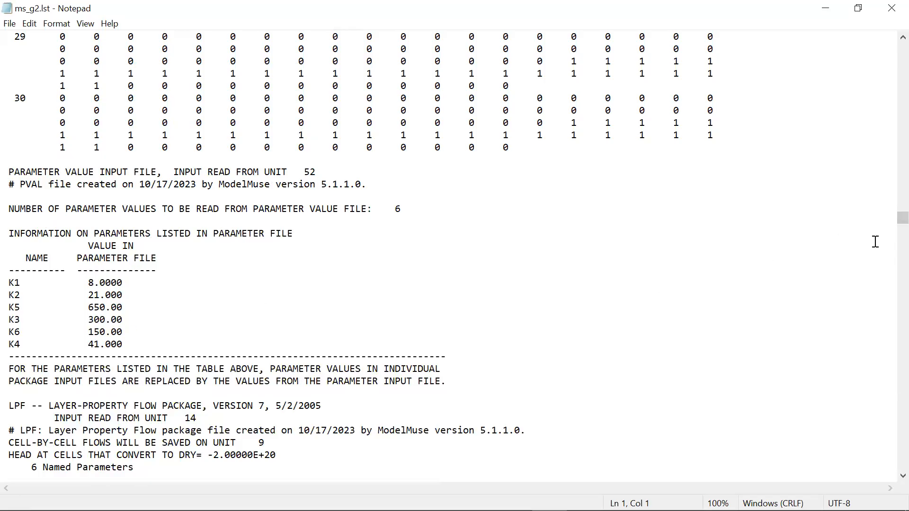
{"action": "scroll", "coordinate": [890, 244], "scroll_direction": "down", "scroll_amount": 15}
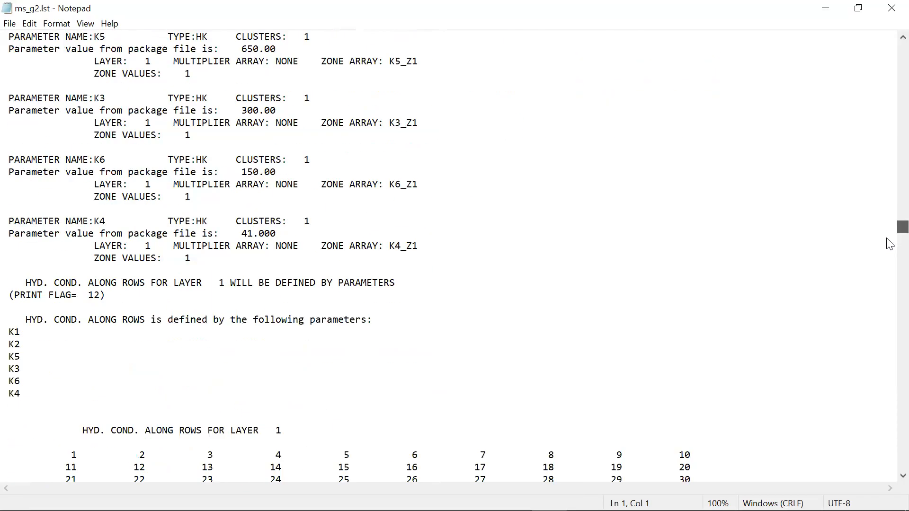
{"action": "scroll", "coordinate": [889, 243], "scroll_direction": "down", "scroll_amount": 20}
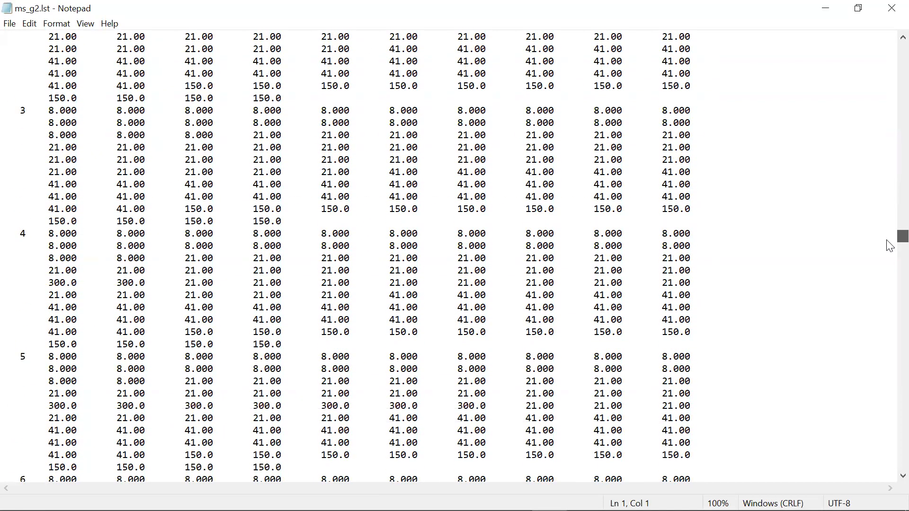
{"action": "scroll", "coordinate": [890, 257], "scroll_direction": "down", "scroll_amount": 20}
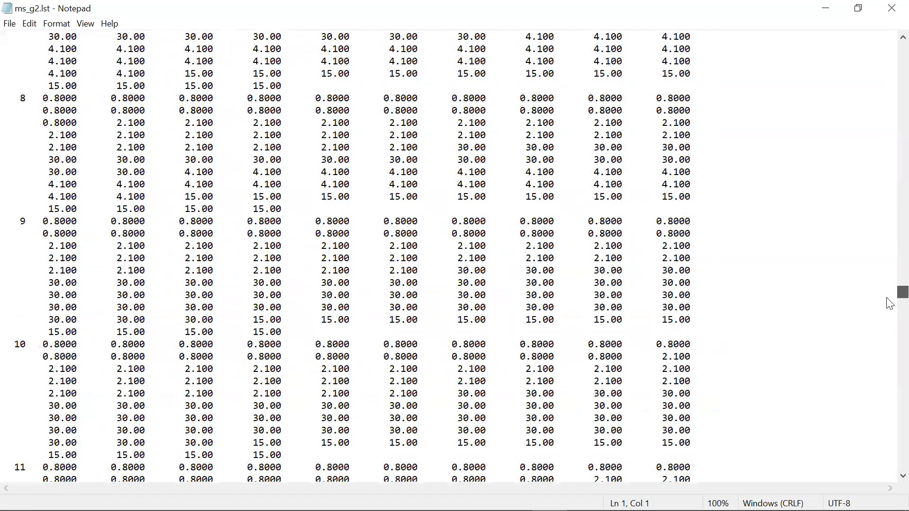
Examine the river reaches, solver output, head observation comparison and volumetric budget in the rest of the listing file
{"action": "scroll", "coordinate": [890, 349], "scroll_direction": "down", "scroll_amount": 15}
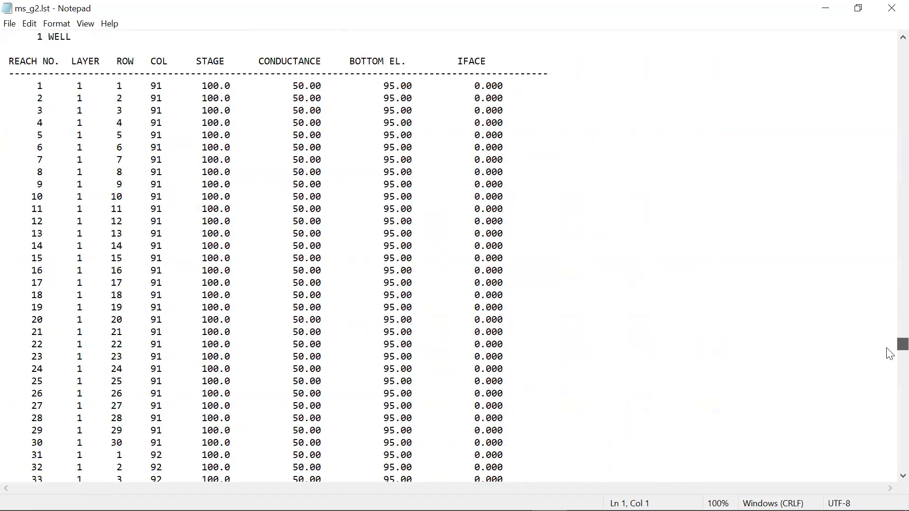
{"action": "scroll", "coordinate": [890, 352], "scroll_direction": "down", "scroll_amount": 20}
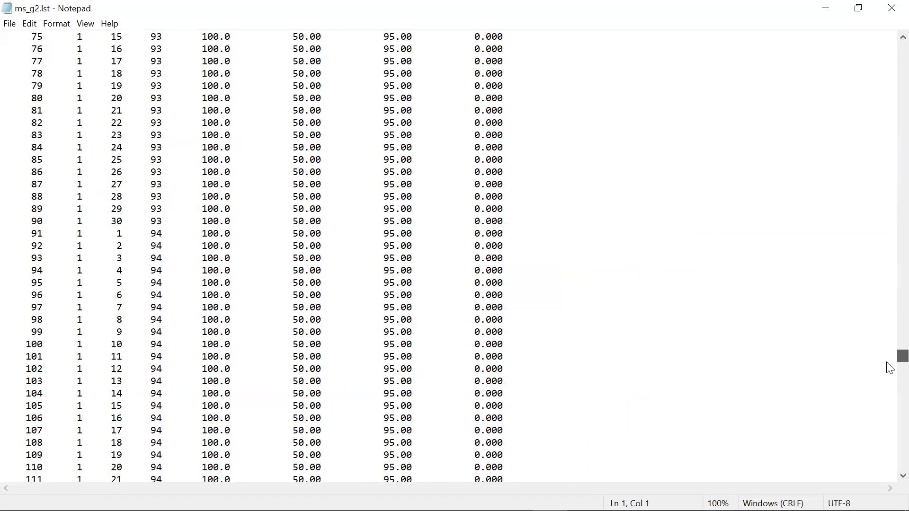
{"action": "scroll", "coordinate": [889, 386], "scroll_direction": "down", "scroll_amount": 20}
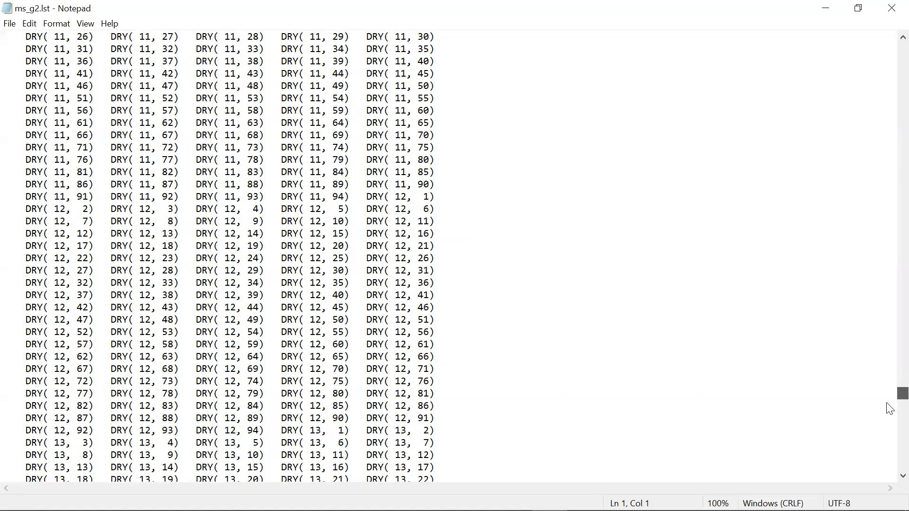
{"action": "scroll", "coordinate": [889, 461], "scroll_direction": "down", "scroll_amount": 20}
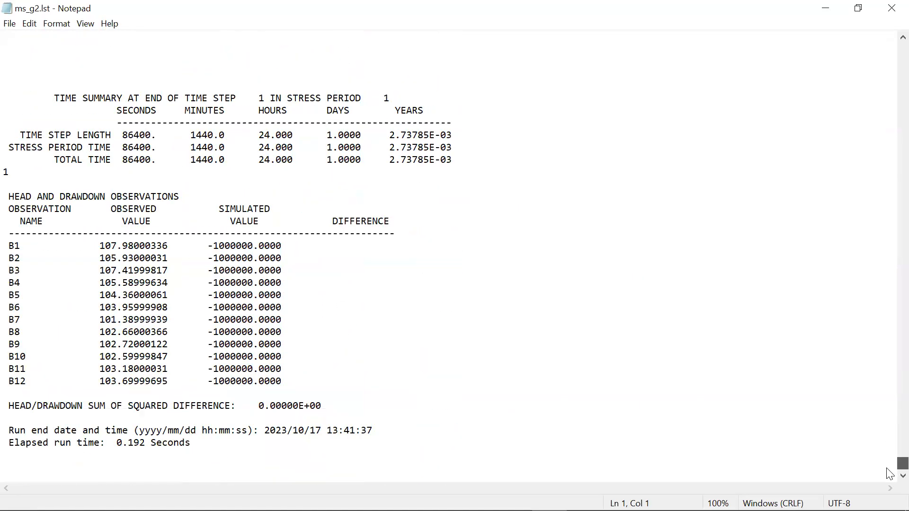
{"action": "scroll", "coordinate": [889, 473], "scroll_direction": "up", "scroll_amount": 17}
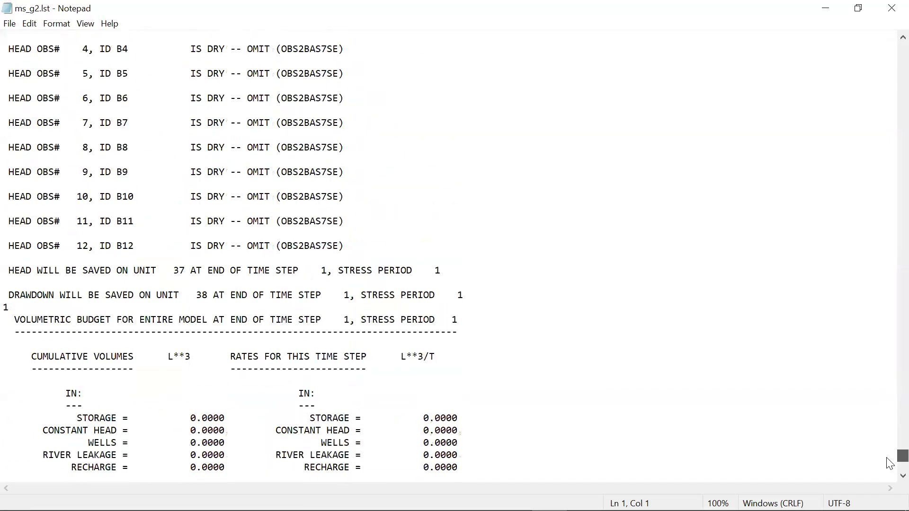
Examine the head and drawdown observations at the end of the ms_g2.lst listing, and close the run's output and warning windows
{"action": "scroll", "coordinate": [889, 473], "scroll_direction": "down", "scroll_amount": 12}
{"action": "scroll", "coordinate": [889, 473], "scroll_direction": "down", "scroll_amount": 5}
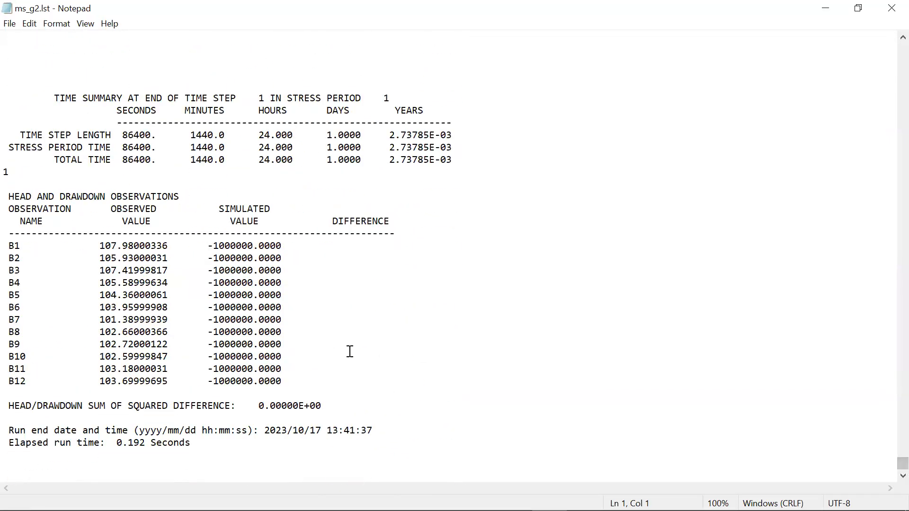
{"action": "left_click", "coordinate": [892, 8]}
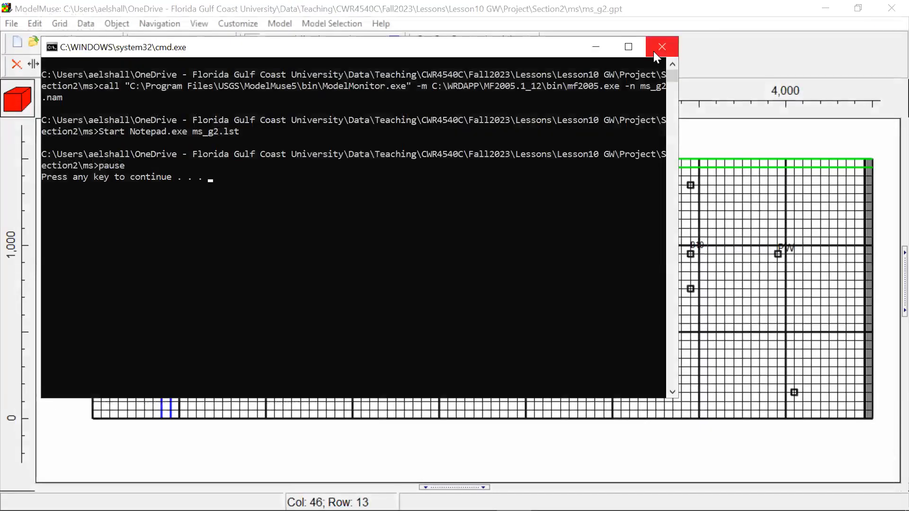
{"action": "left_click", "coordinate": [661, 48]}
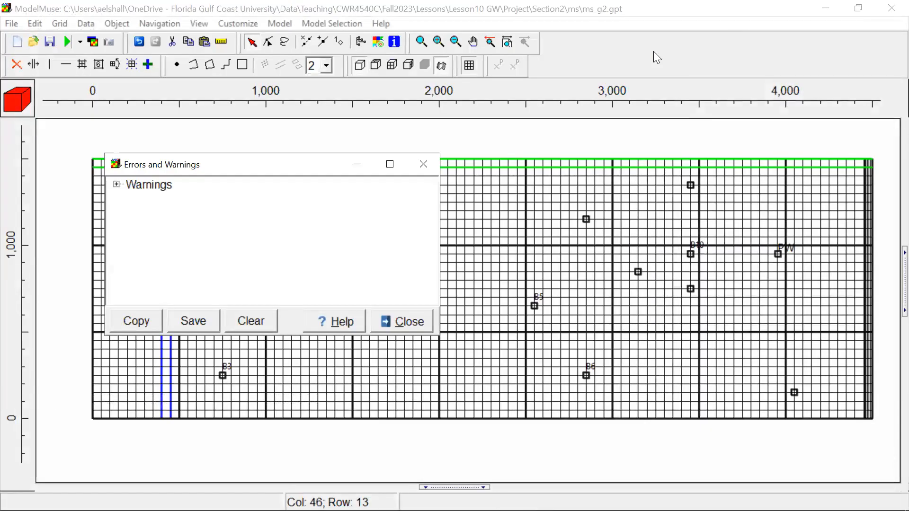
{"action": "left_click", "coordinate": [423, 164]}
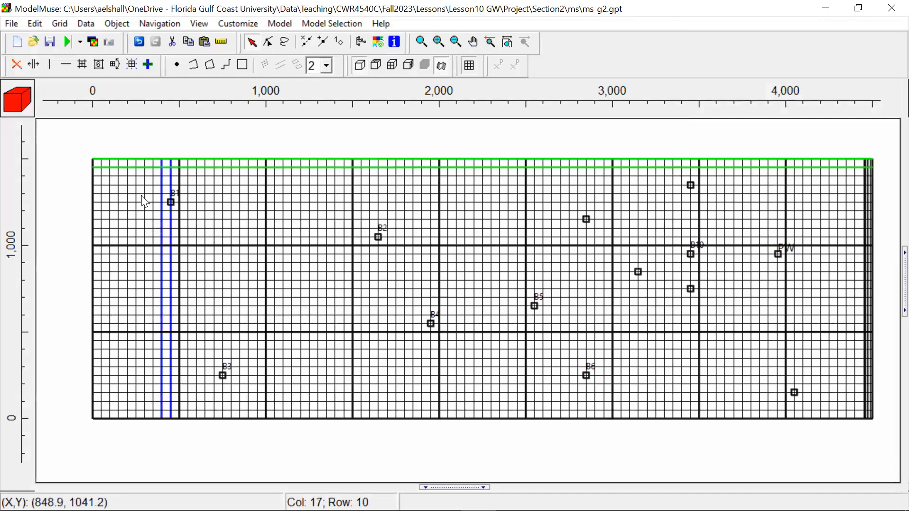
{"action": "left_click", "coordinate": [85, 25]}
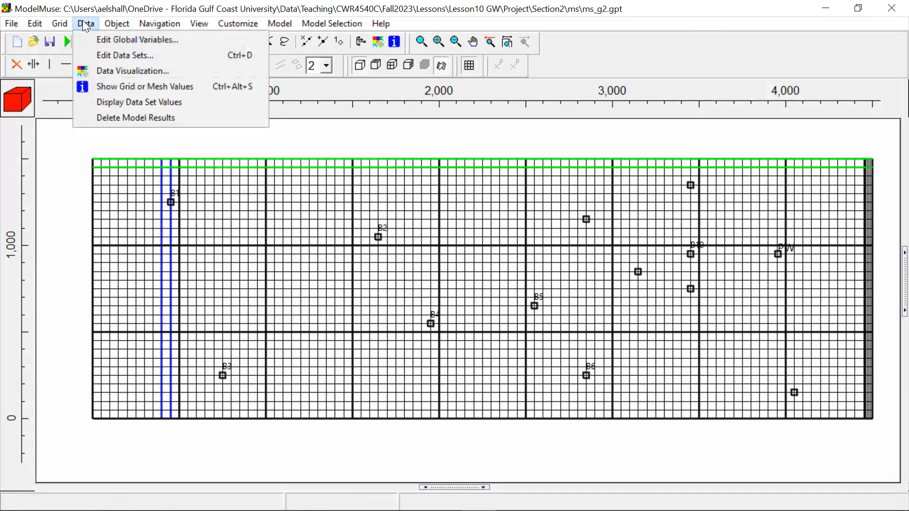
{"action": "left_click", "coordinate": [117, 55]}
{"action": "left_click", "coordinate": [238, 109]}
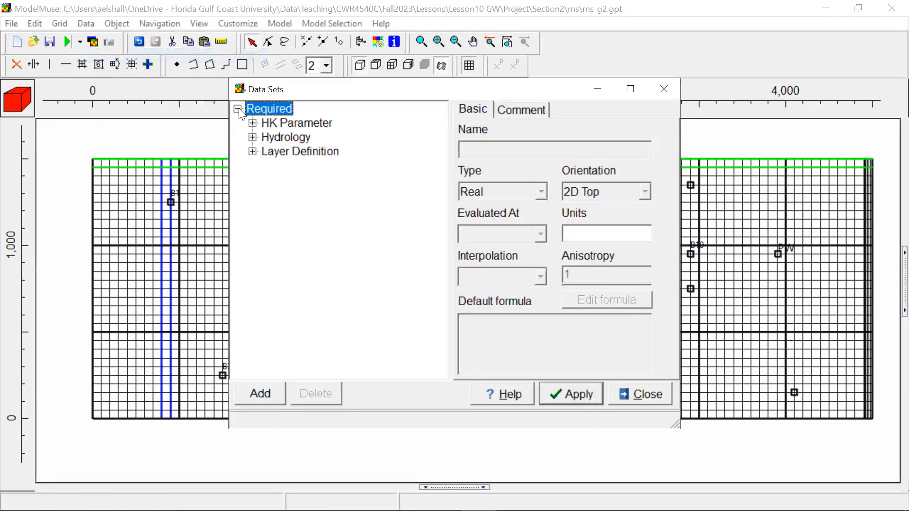
{"action": "left_click", "coordinate": [252, 138]}
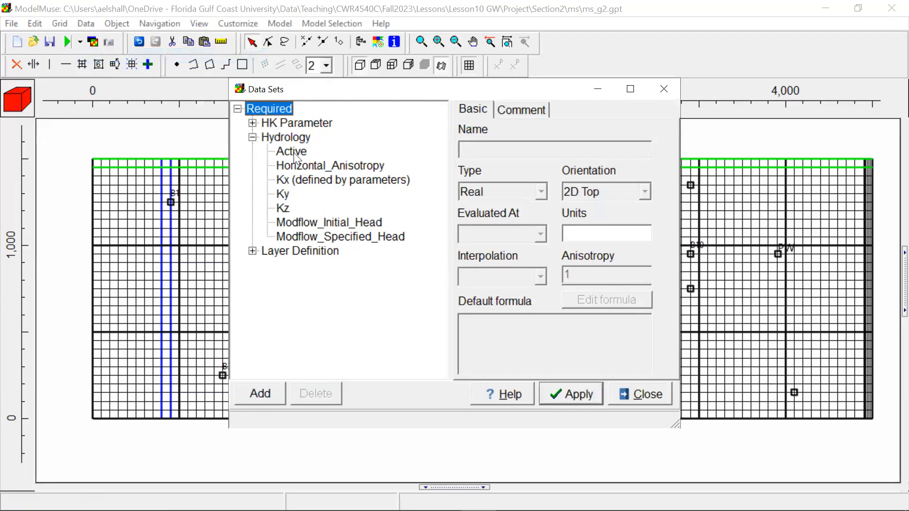
{"action": "left_click", "coordinate": [328, 223]}
{"action": "key", "text": "Tab"}
{"action": "type", "text": "111"}
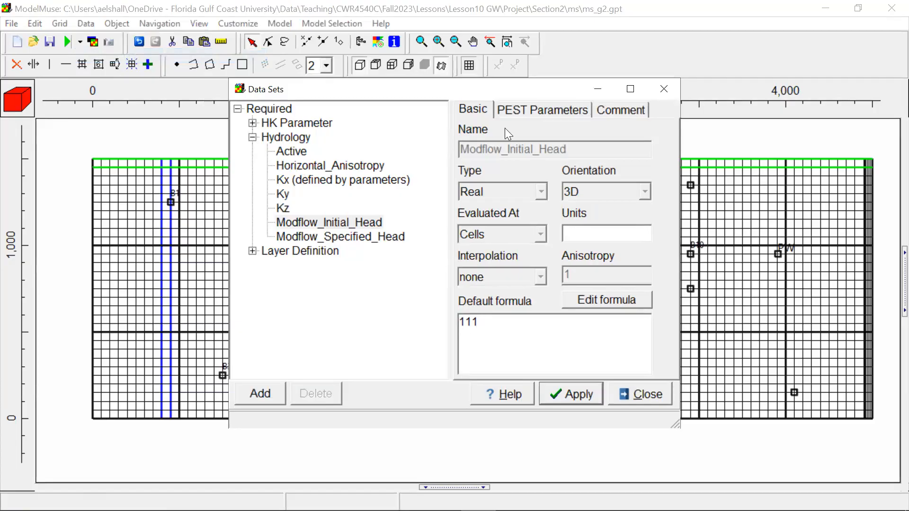
{"action": "left_click", "coordinate": [665, 89]}
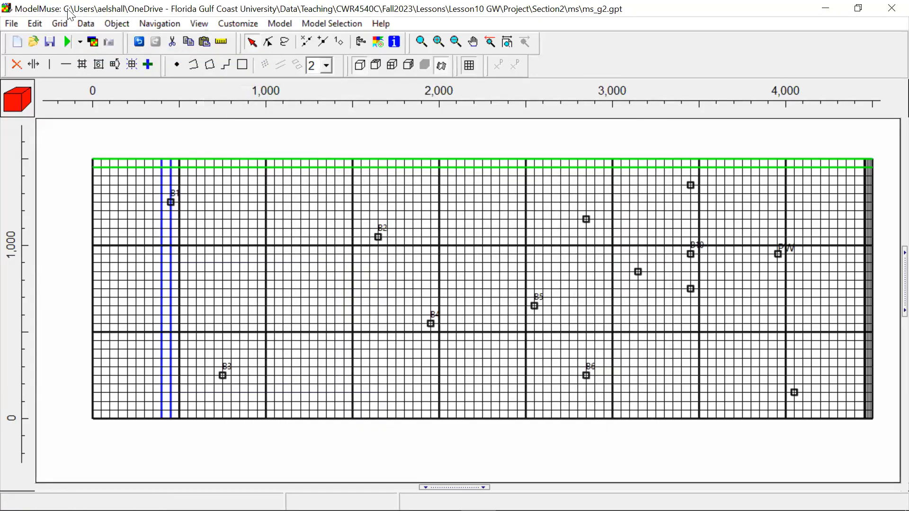
Set the default formula of the Modflow_Initial_Head data set to 111 and apply the change
{"action": "left_click", "coordinate": [37, 22]}
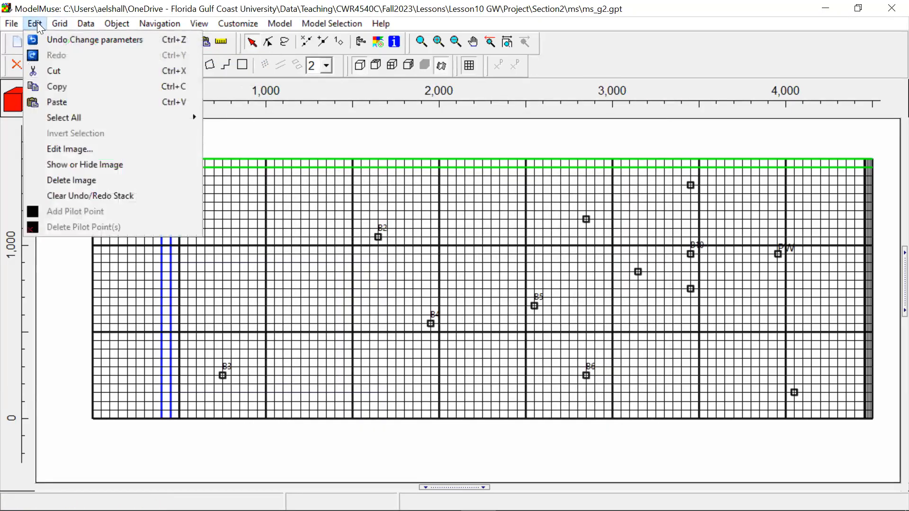
{"action": "mouse_move", "coordinate": [98, 27]}
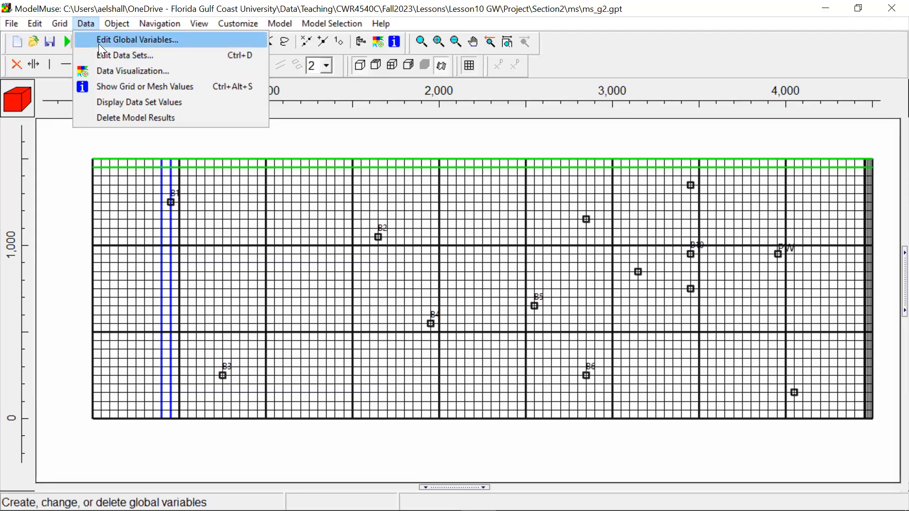
{"action": "left_click", "coordinate": [106, 57]}
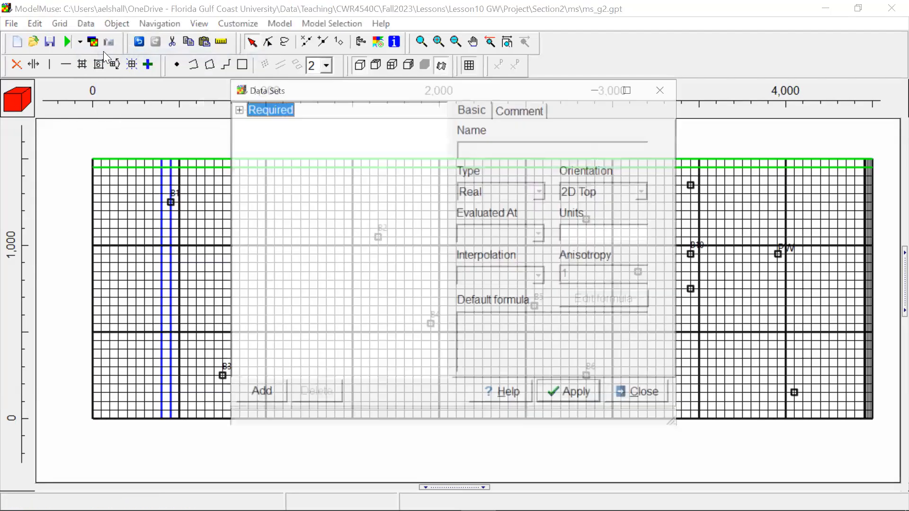
{"action": "left_click", "coordinate": [238, 109]}
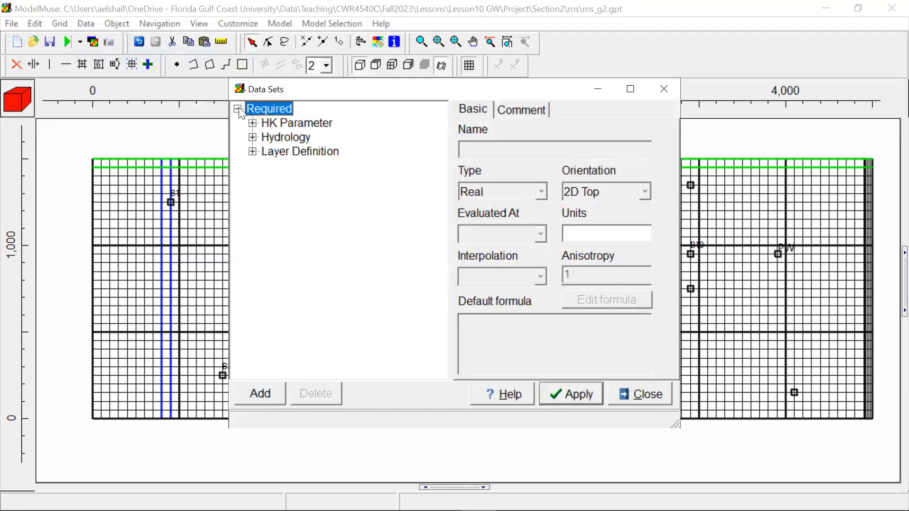
{"action": "left_click", "coordinate": [252, 137]}
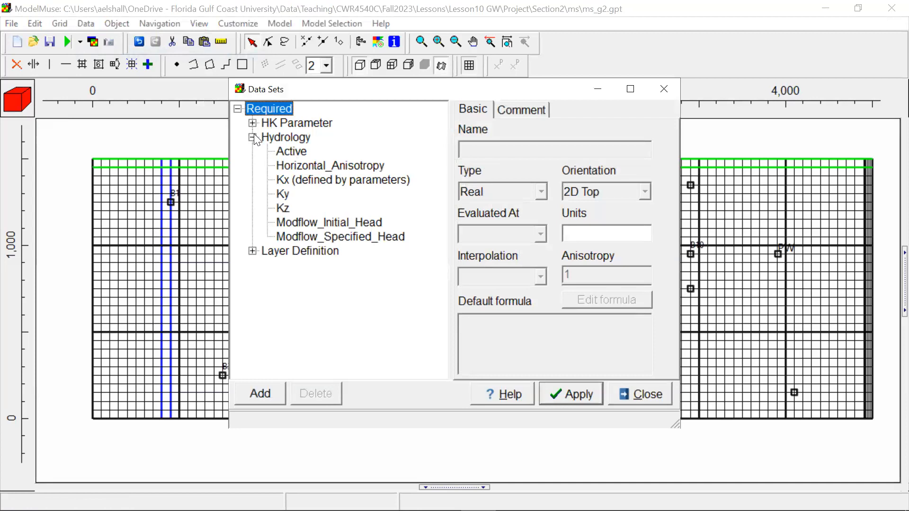
{"action": "left_click", "coordinate": [333, 224]}
{"action": "left_click", "coordinate": [487, 325]}
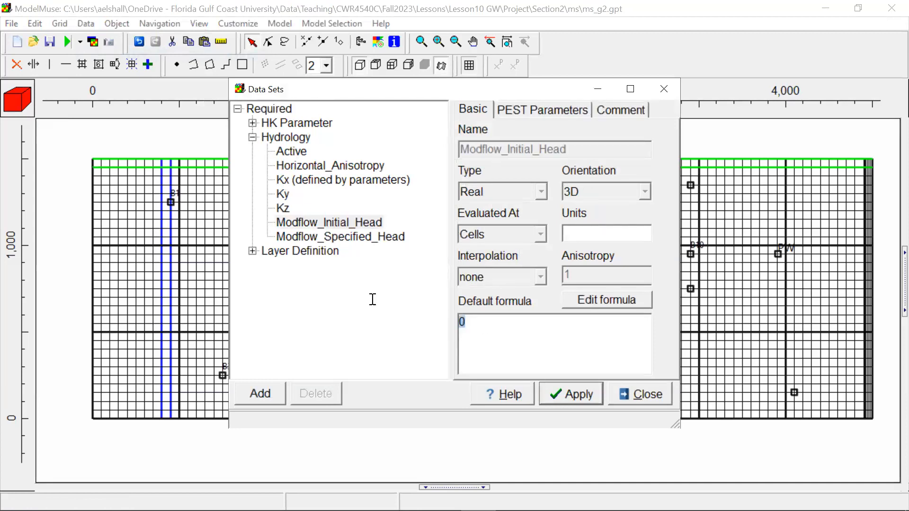
{"action": "type", "text": "111"}
{"action": "left_click", "coordinate": [566, 398]}
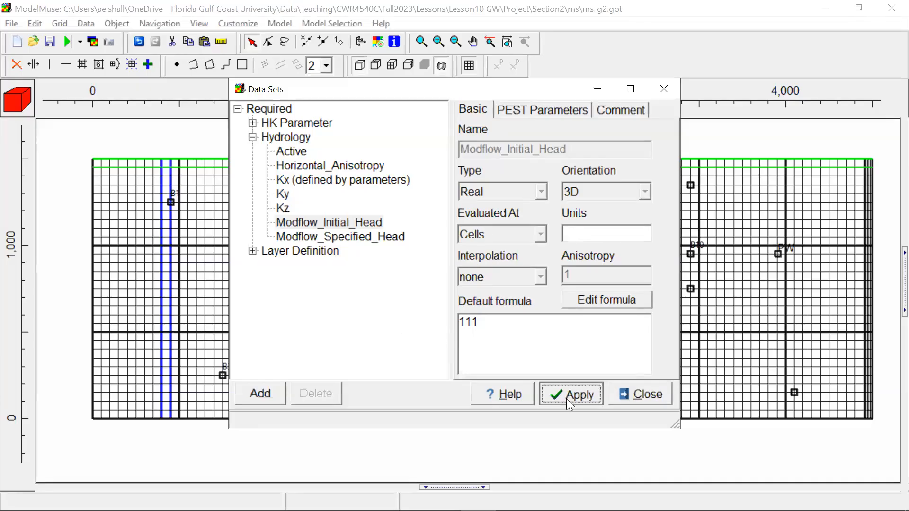
{"action": "left_click", "coordinate": [647, 396]}
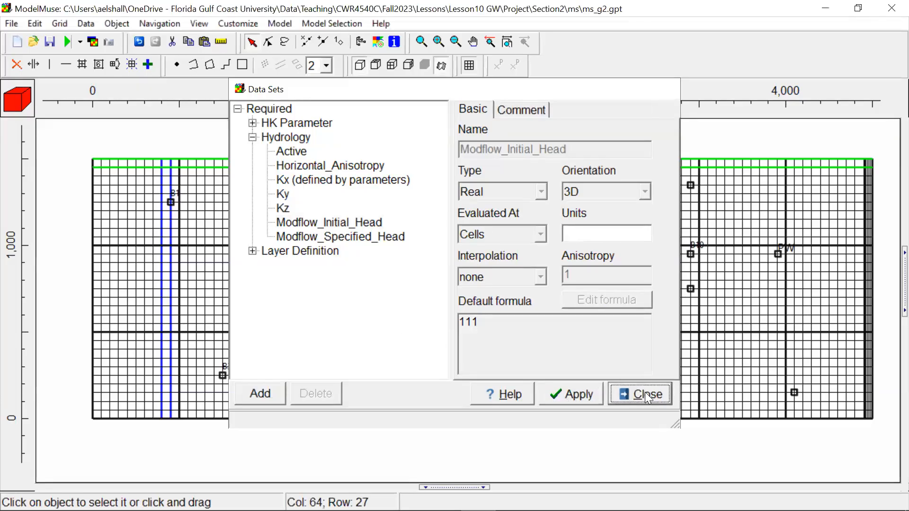
Run MODFLOW-2005 with the input files saved over the existing ms_g2.nam, and close the model monitor after the run
{"action": "left_click", "coordinate": [68, 39]}
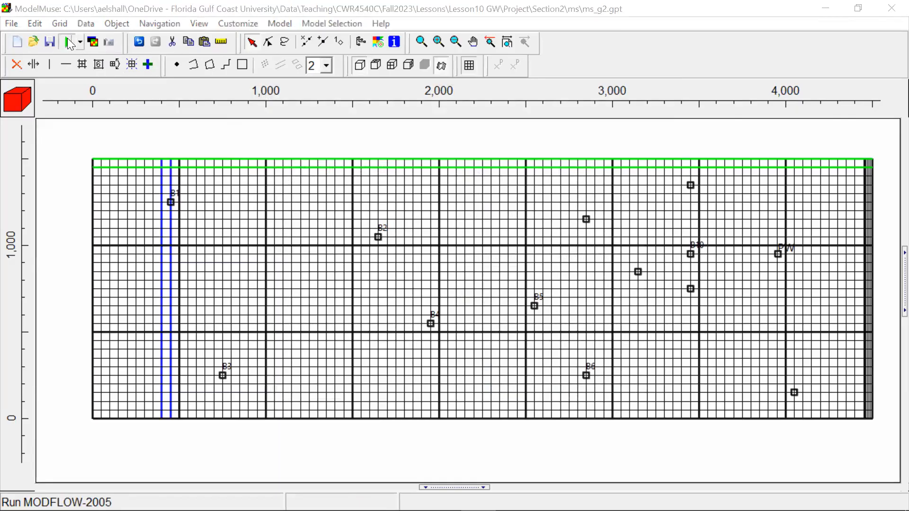
{"action": "left_click", "coordinate": [361, 143]}
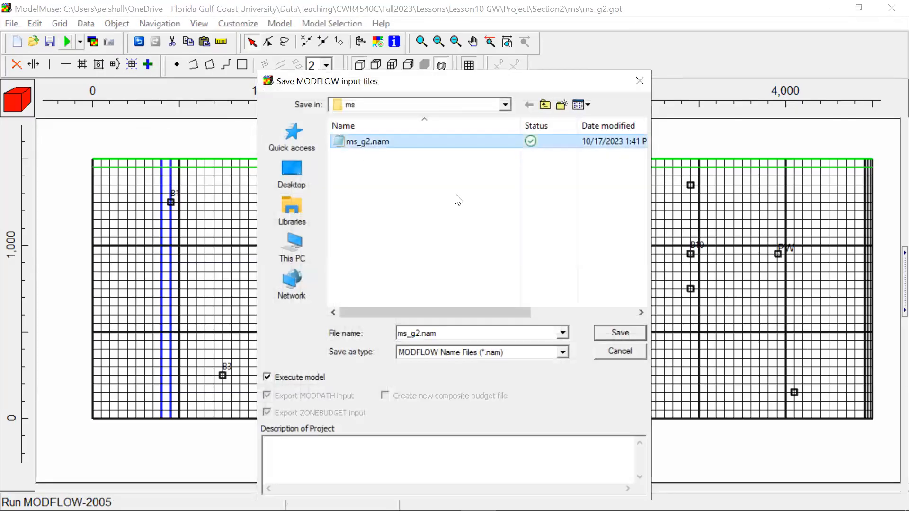
{"action": "left_click", "coordinate": [621, 329]}
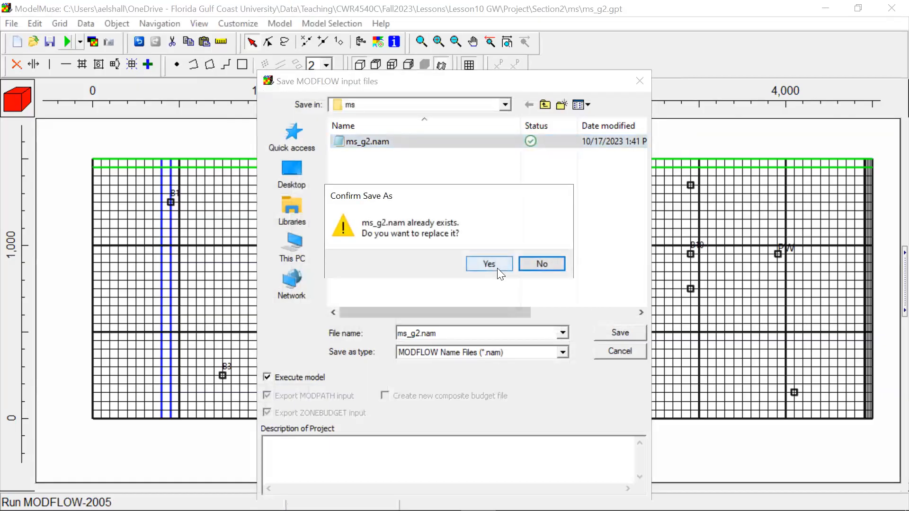
{"action": "left_click", "coordinate": [489, 264]}
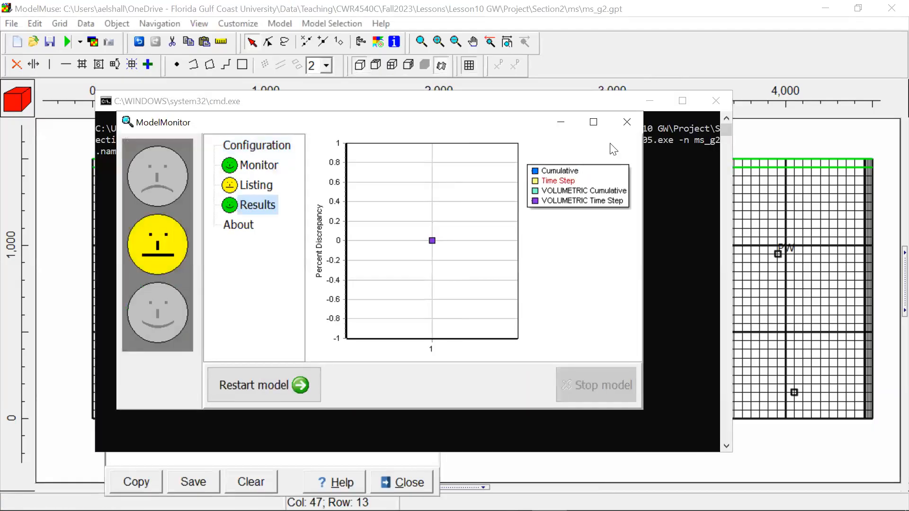
{"action": "left_click", "coordinate": [626, 122]}
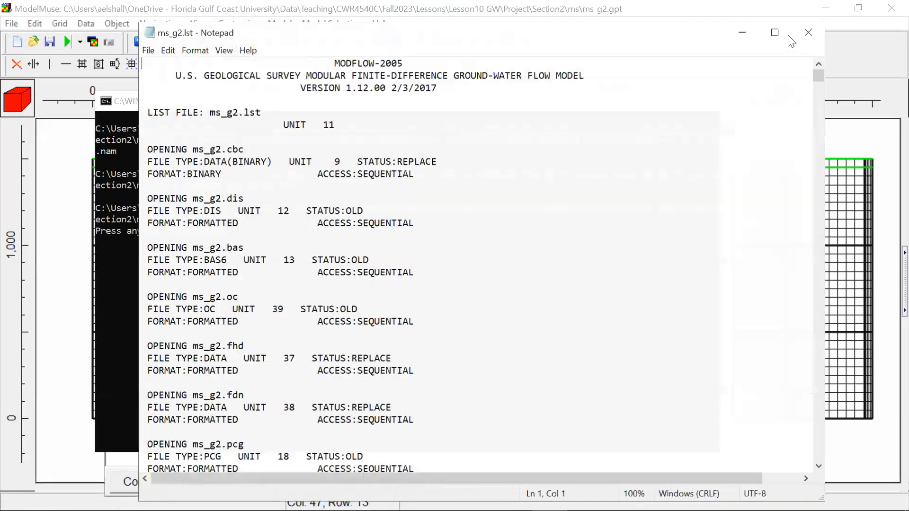
Compare observed and simulated heads for B1 to B12 at the end of the listing, and close the run's output and warning windows
{"action": "left_click", "coordinate": [775, 33]}
{"action": "left_click_drag", "start_coordinate": [902, 51], "coordinate": [890, 474]}
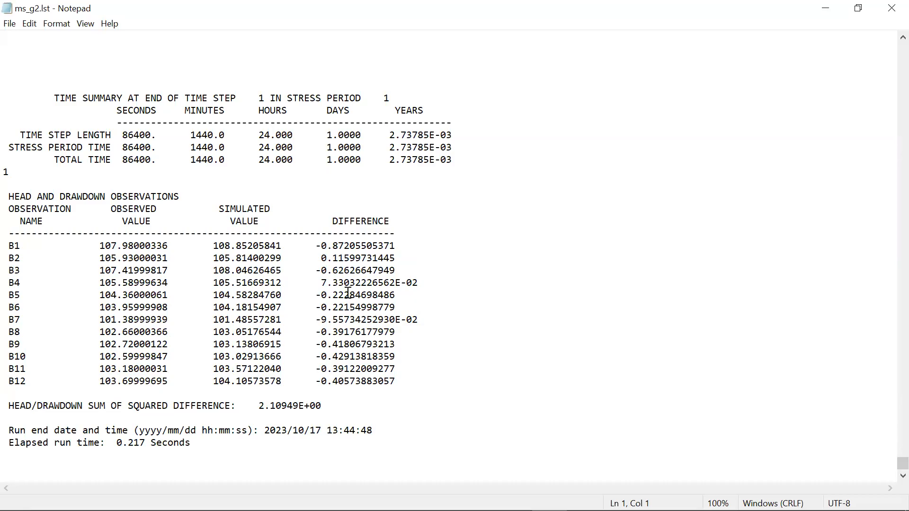
{"action": "left_click_drag", "start_coordinate": [311, 283], "coordinate": [442, 322]}
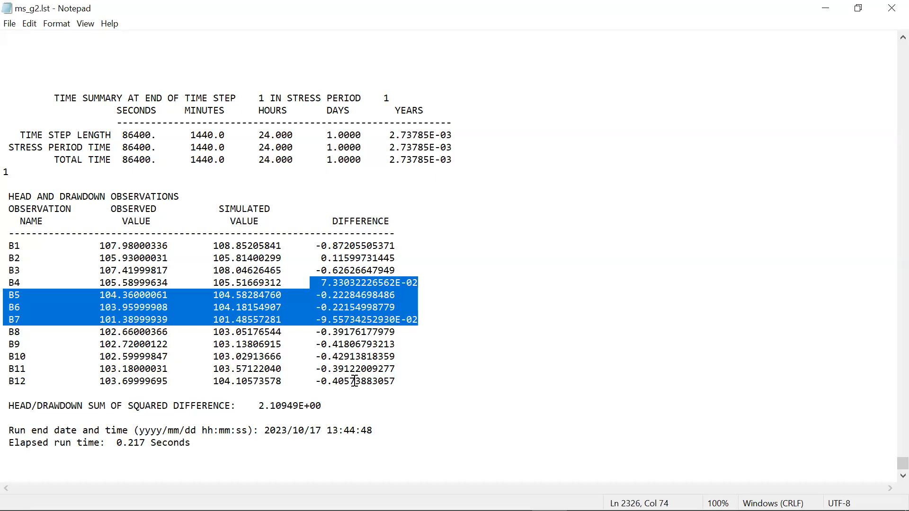
{"action": "double_click", "coordinate": [356, 258]}
{"action": "left_click", "coordinate": [345, 256]}
{"action": "left_click", "coordinate": [350, 270]}
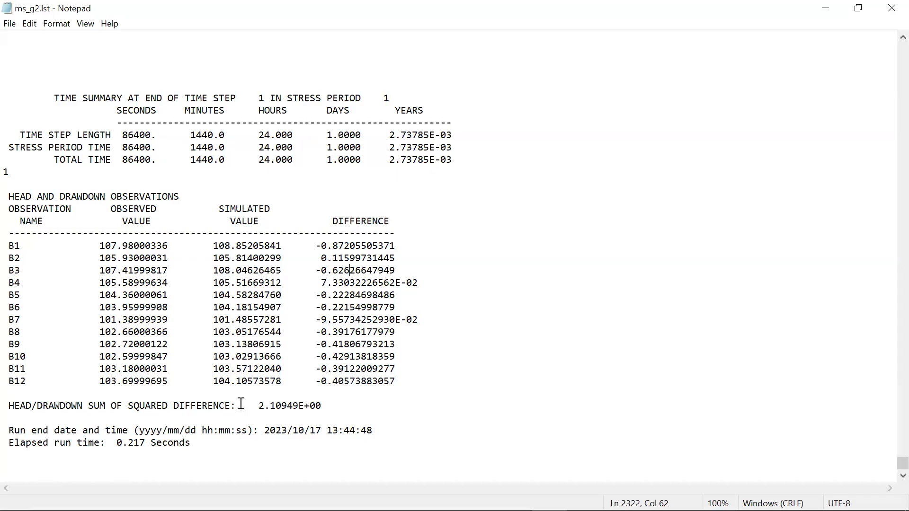
{"action": "left_click", "coordinate": [890, 9]}
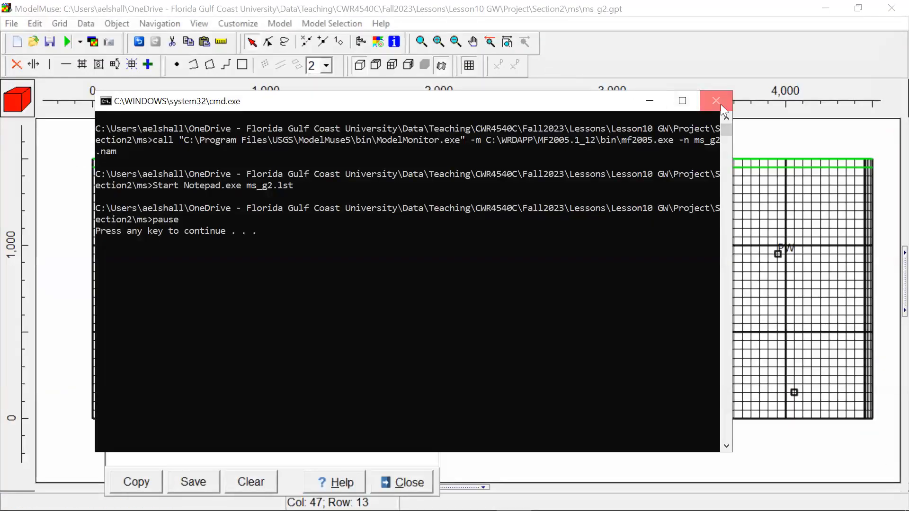
{"action": "left_click", "coordinate": [723, 108]}
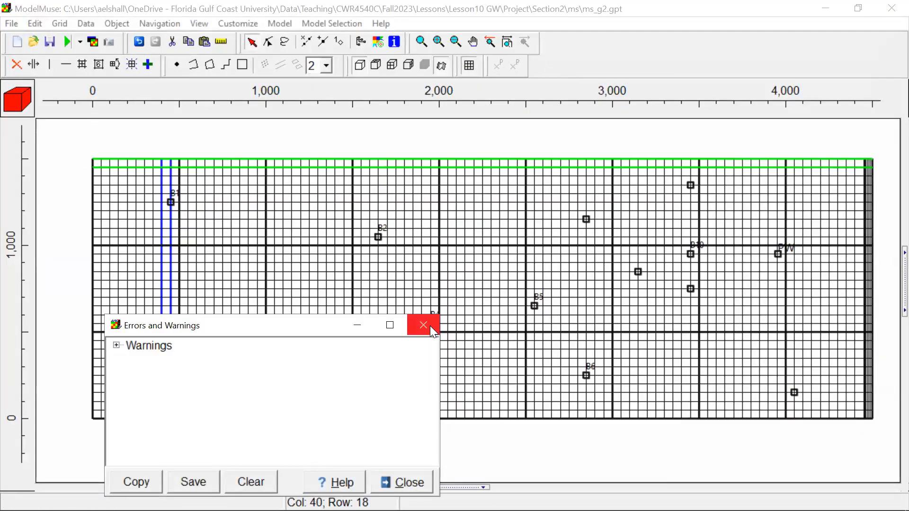
{"action": "left_click", "coordinate": [423, 326]}
Set the value of hydraulic conductivity parameter K1 to 16 and accept the parameter changes
{"action": "left_click", "coordinate": [275, 23]}
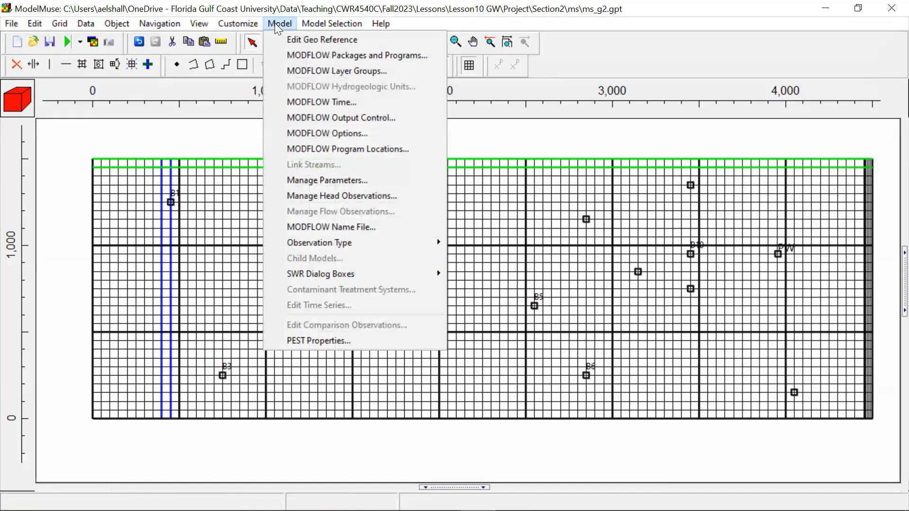
{"action": "left_click", "coordinate": [352, 179]}
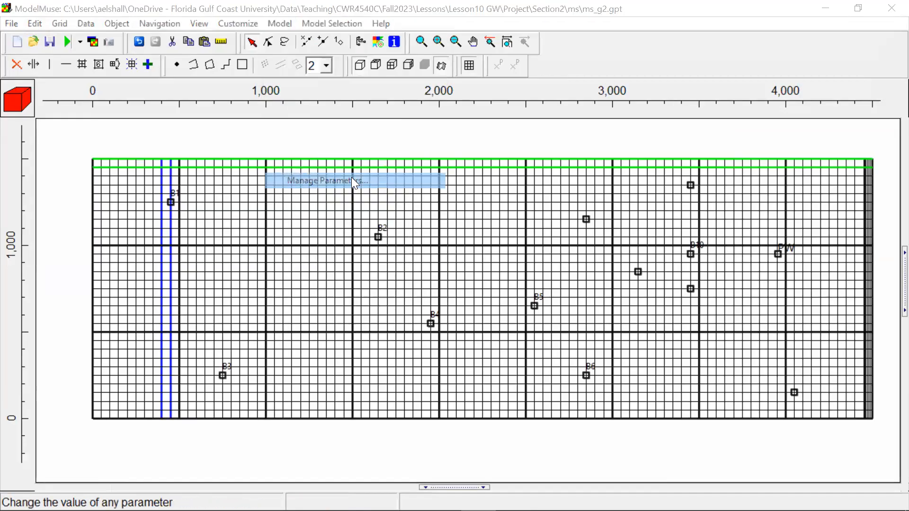
{"action": "left_click", "coordinate": [363, 156]}
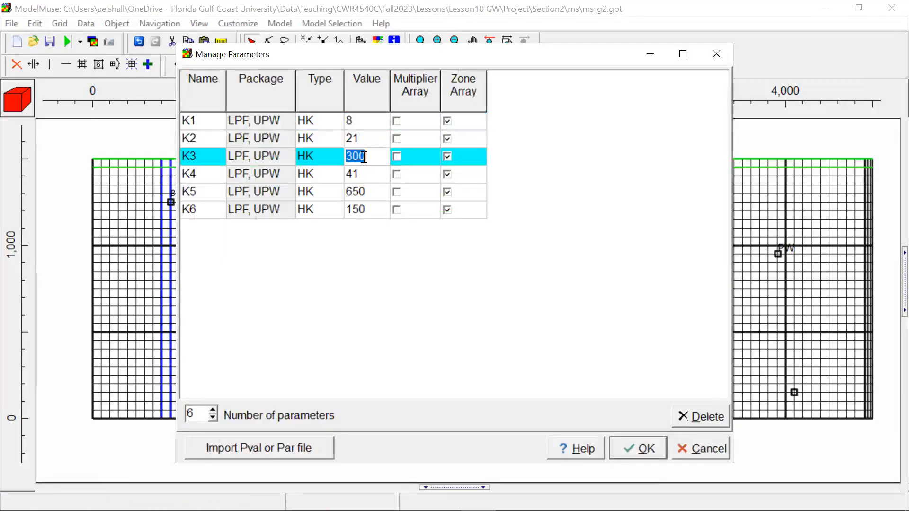
{"action": "left_click", "coordinate": [363, 127]}
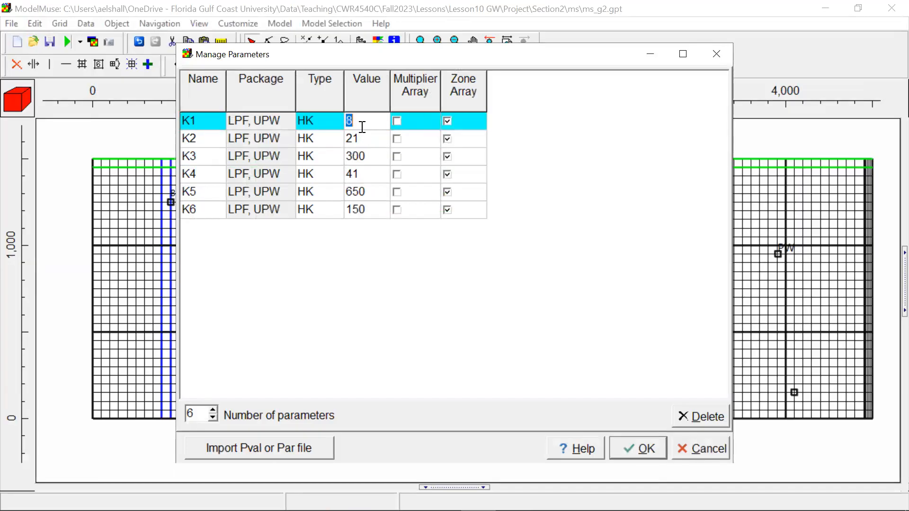
{"action": "type", "text": "16"}
{"action": "left_click", "coordinate": [443, 118]}
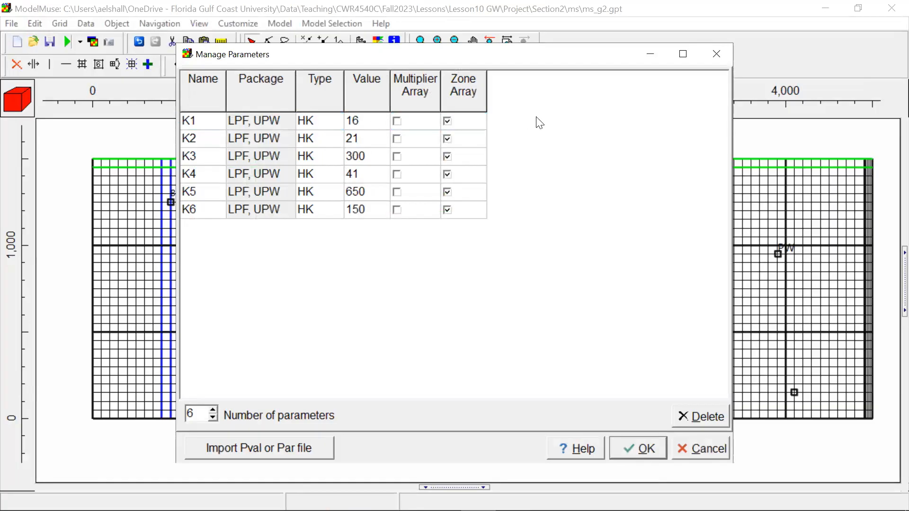
{"action": "left_click", "coordinate": [645, 447]}
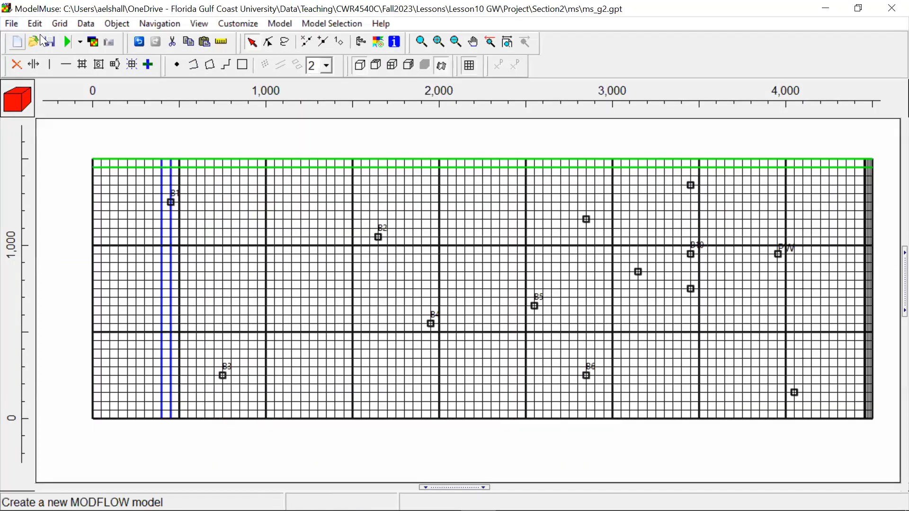
Run MODFLOW-2005 with the input files replacing the existing ms_g2.nam, and close the model monitor after the run
{"action": "left_click", "coordinate": [67, 40]}
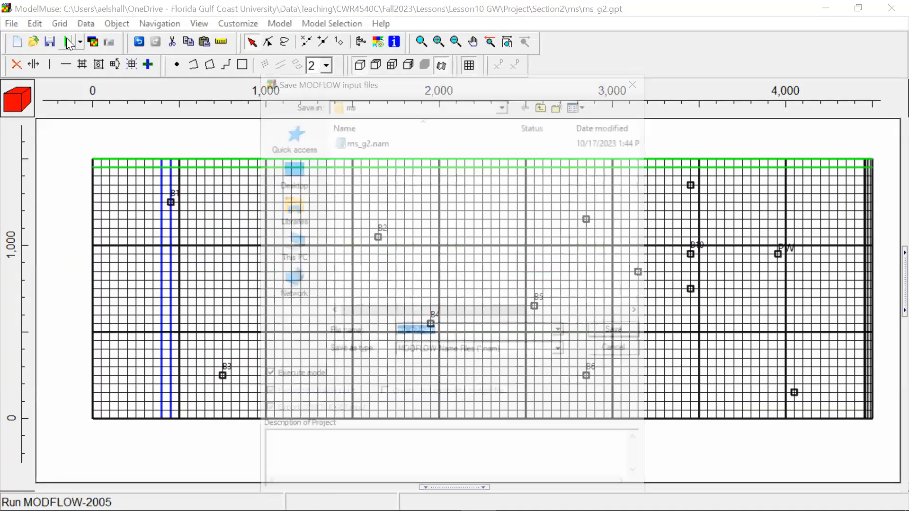
{"action": "left_click", "coordinate": [614, 333]}
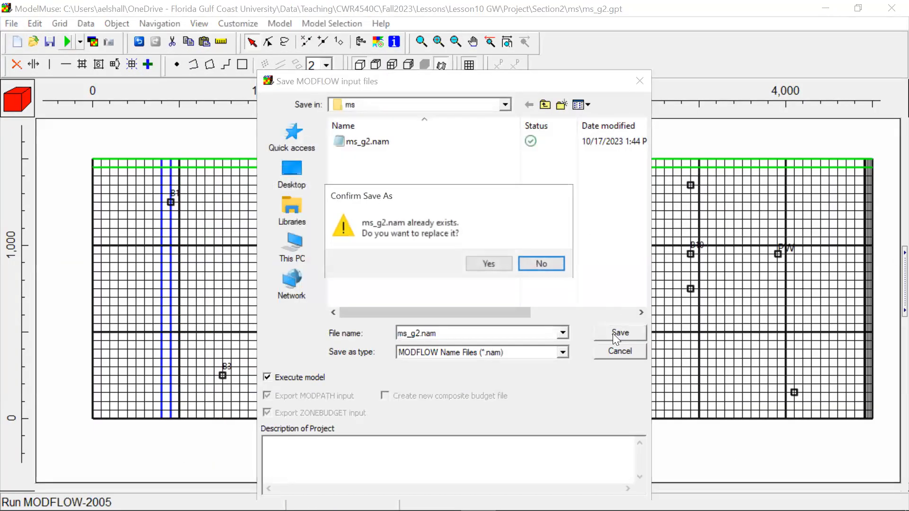
{"action": "left_click", "coordinate": [490, 261]}
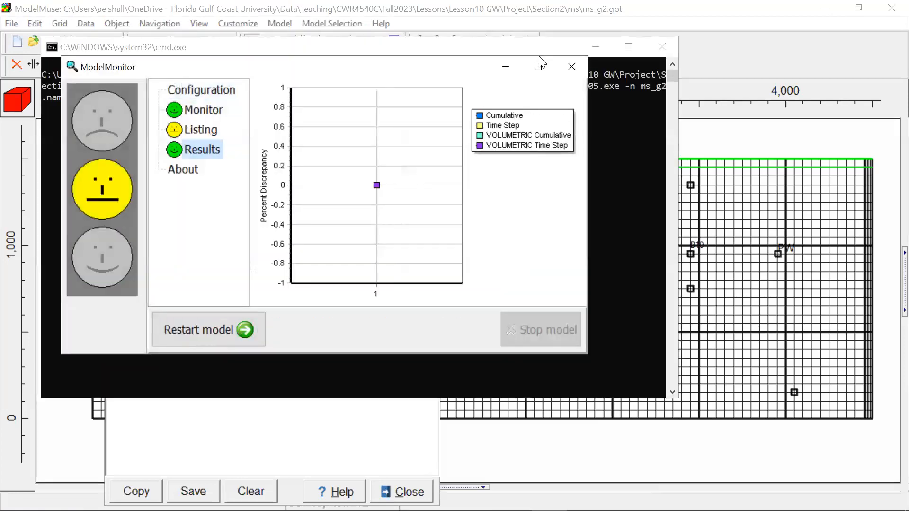
{"action": "left_click", "coordinate": [573, 59]}
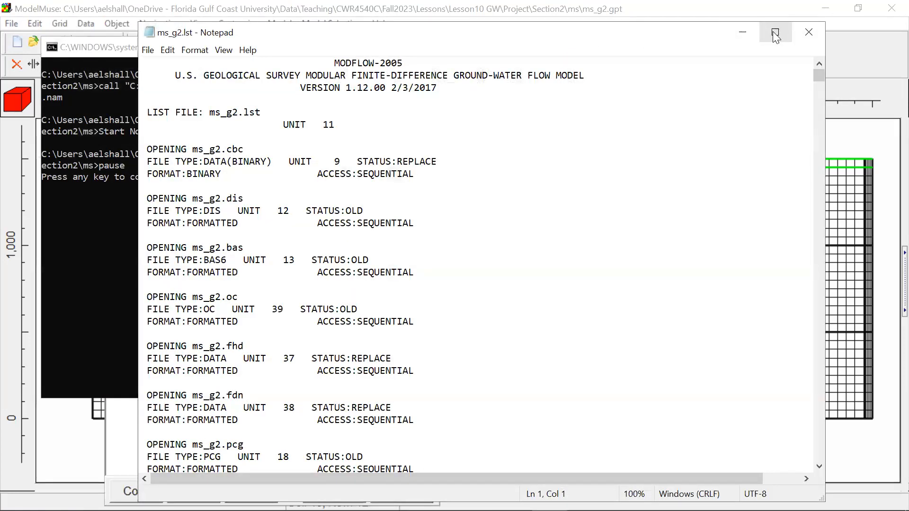
Compare observed and simulated heads for B1 to B12 at the end of the listing, and close the output and warning windows
{"action": "left_click", "coordinate": [775, 33]}
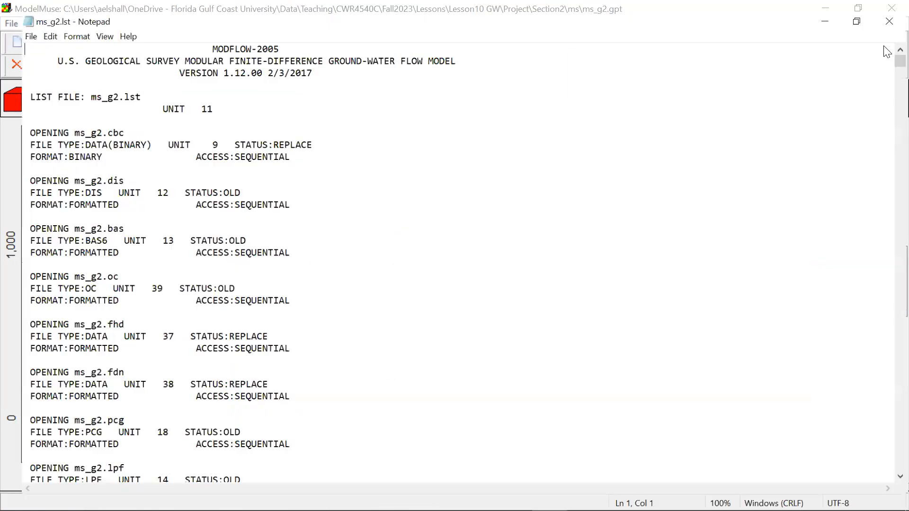
{"action": "left_click_drag", "start_coordinate": [902, 49], "coordinate": [903, 463]}
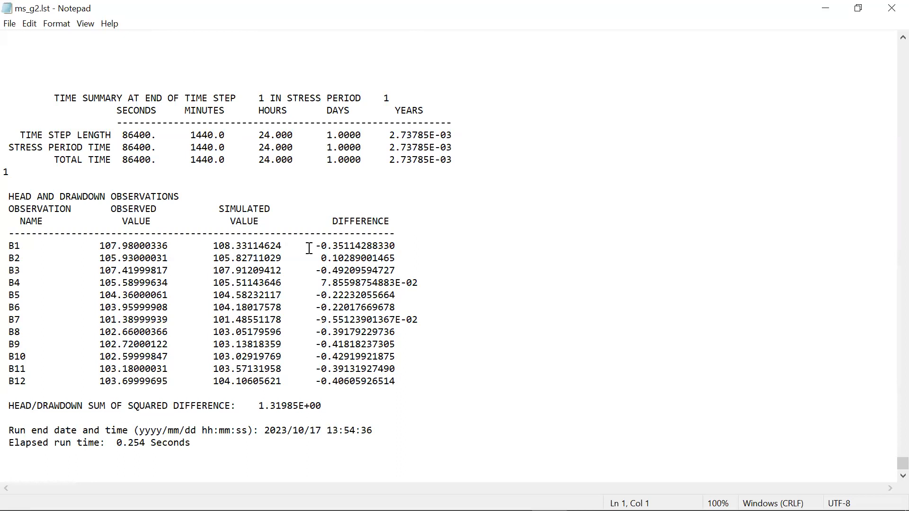
{"action": "left_click", "coordinate": [883, 8]}
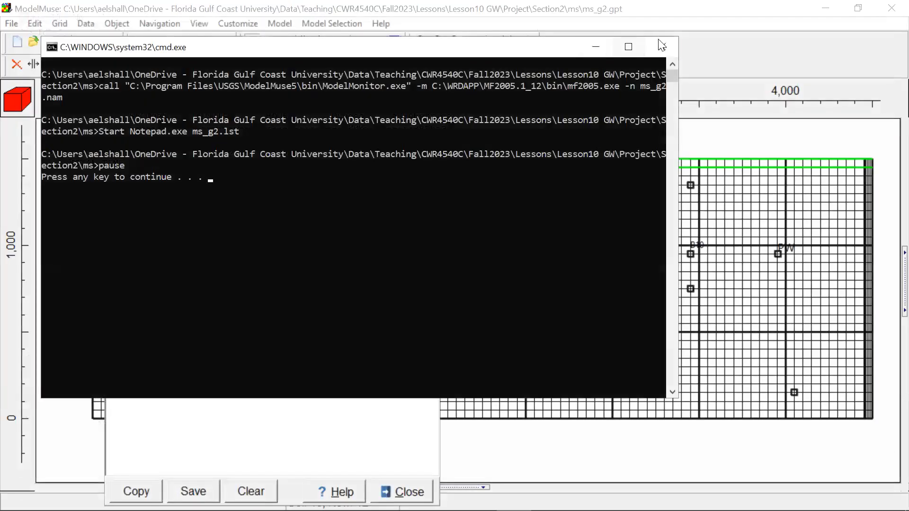
{"action": "left_click", "coordinate": [658, 43]}
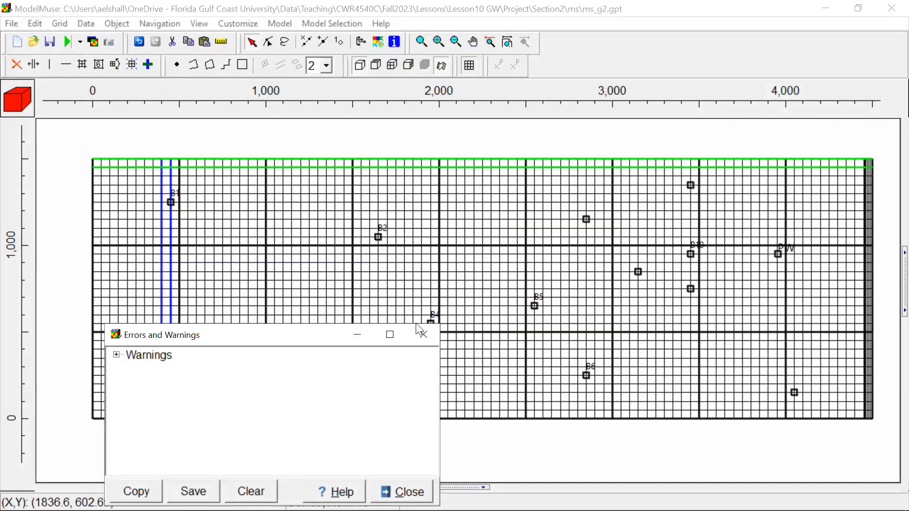
{"action": "left_click", "coordinate": [428, 335]}
Review the values of hydraulic conductivity parameters K1 to K6 and close the parameter manager without changes
{"action": "left_click", "coordinate": [278, 24]}
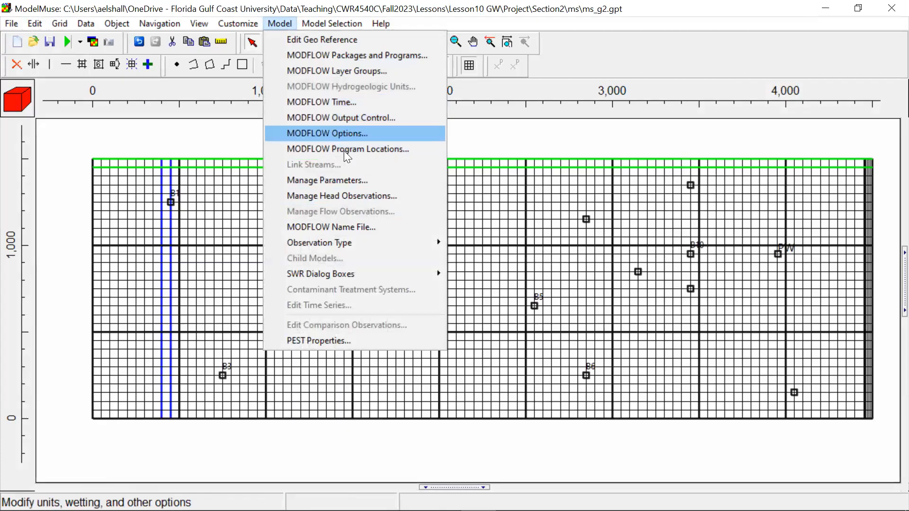
{"action": "left_click", "coordinate": [362, 182]}
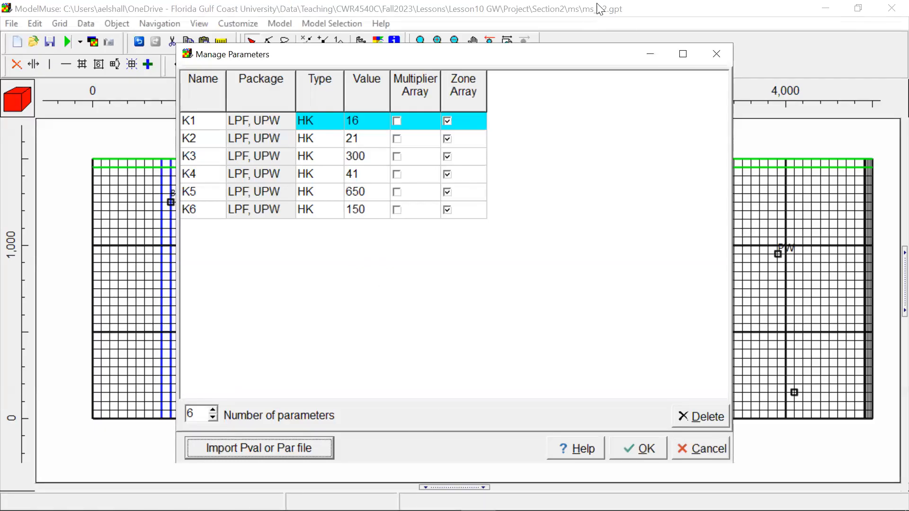
{"action": "left_click", "coordinate": [717, 54]}
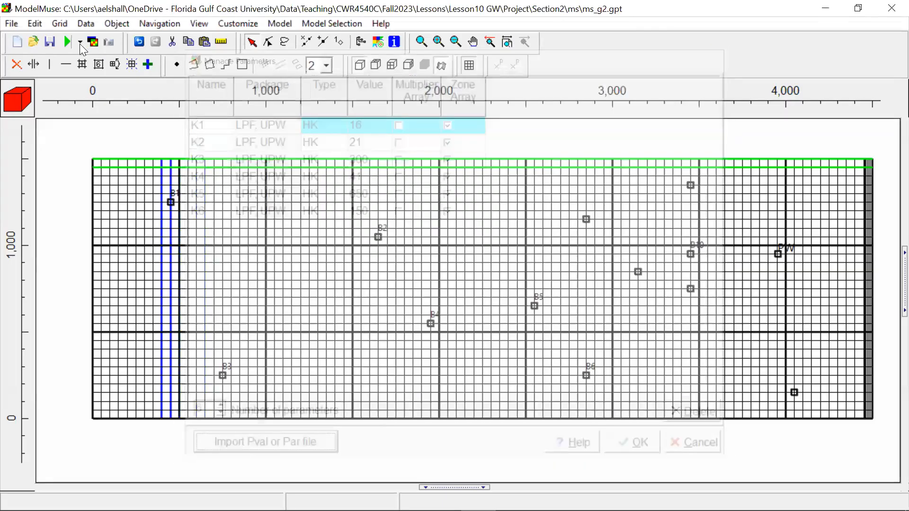
Rerun MODFLOW-2005 with the unchanged parameters, overwriting ms_g2.nam, and close the model monitor
{"action": "left_click", "coordinate": [67, 41]}
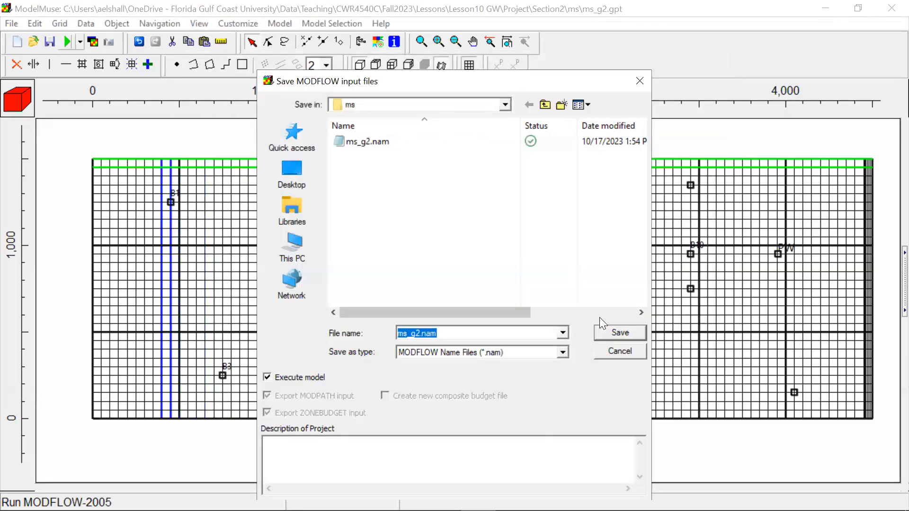
{"action": "left_click", "coordinate": [608, 331]}
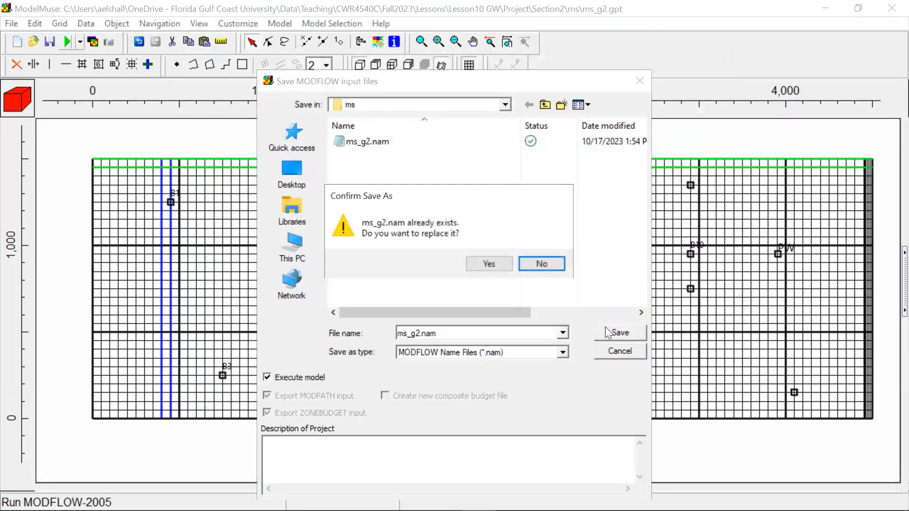
{"action": "left_click", "coordinate": [499, 256]}
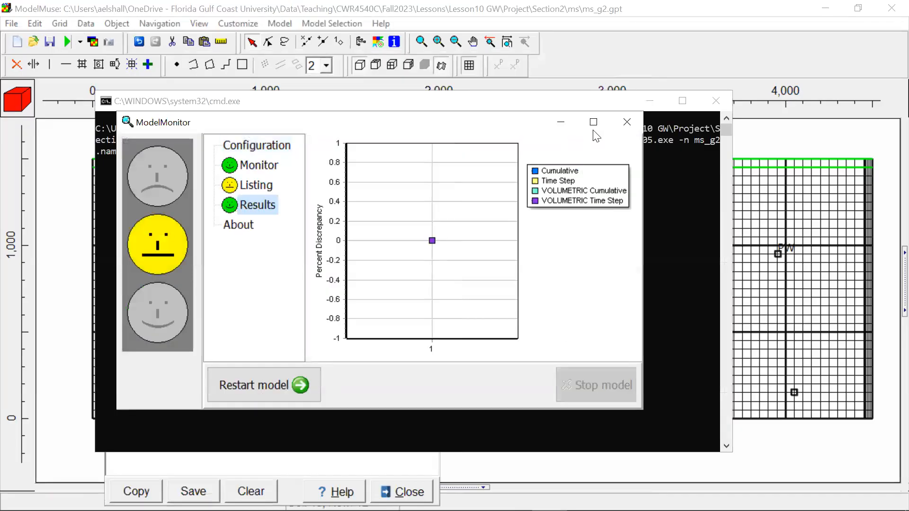
{"action": "left_click", "coordinate": [627, 122]}
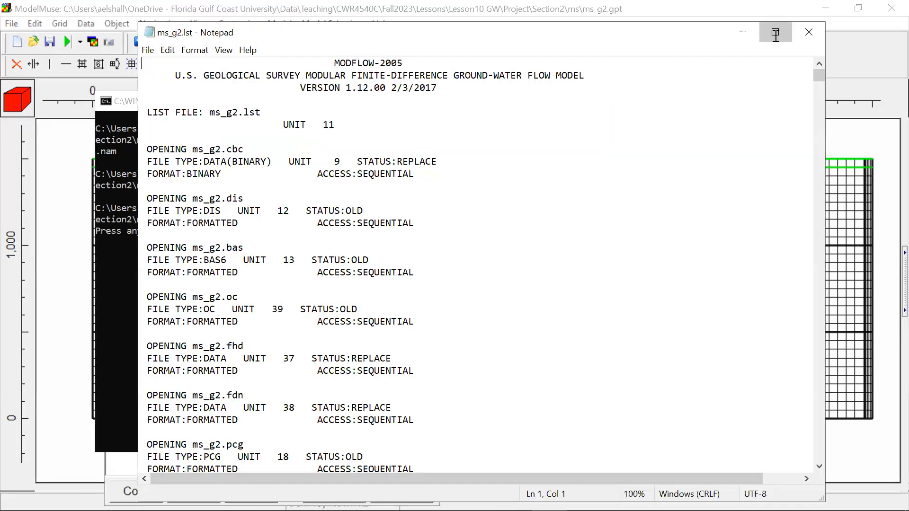
Check the head differences and sum of squared difference at the end of the new listing, and close the run's windows
{"action": "left_click", "coordinate": [774, 34]}
{"action": "left_click_drag", "start_coordinate": [903, 50], "coordinate": [888, 481]}
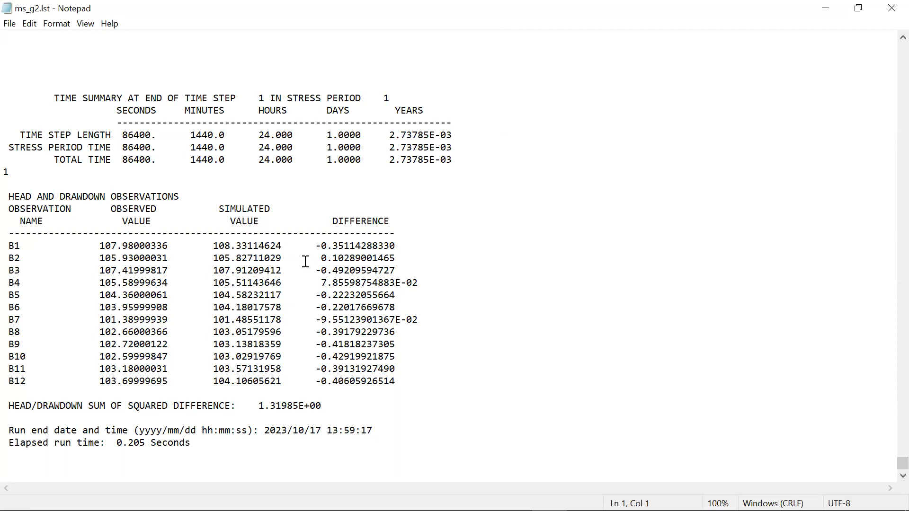
{"action": "left_click", "coordinate": [892, 8]}
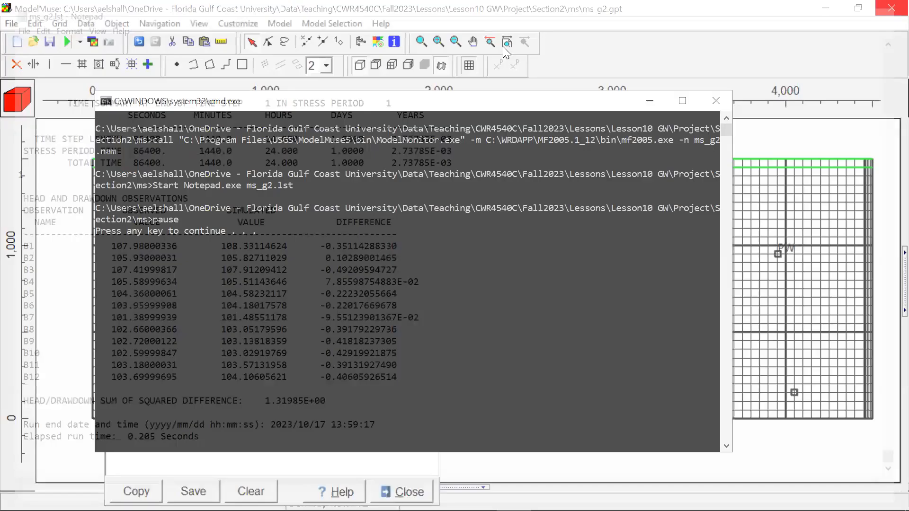
{"action": "left_click", "coordinate": [718, 100]}
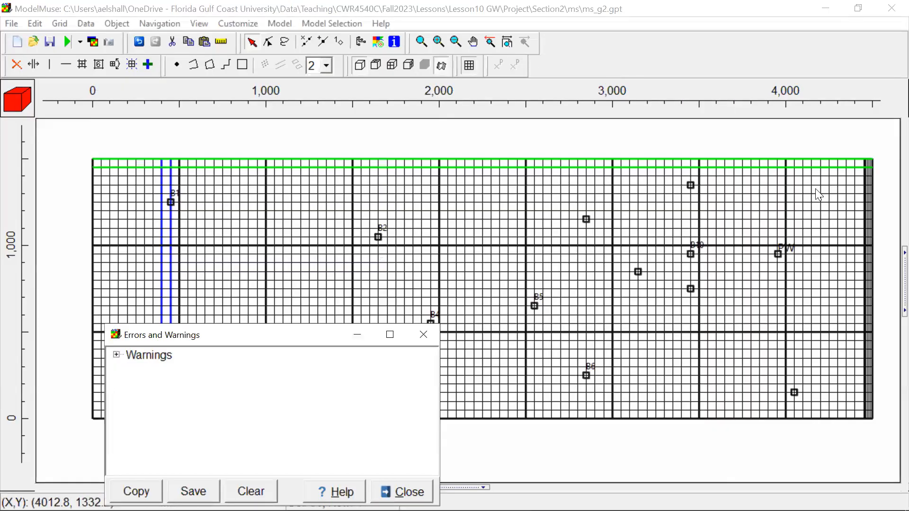
{"action": "left_click", "coordinate": [863, 193]}
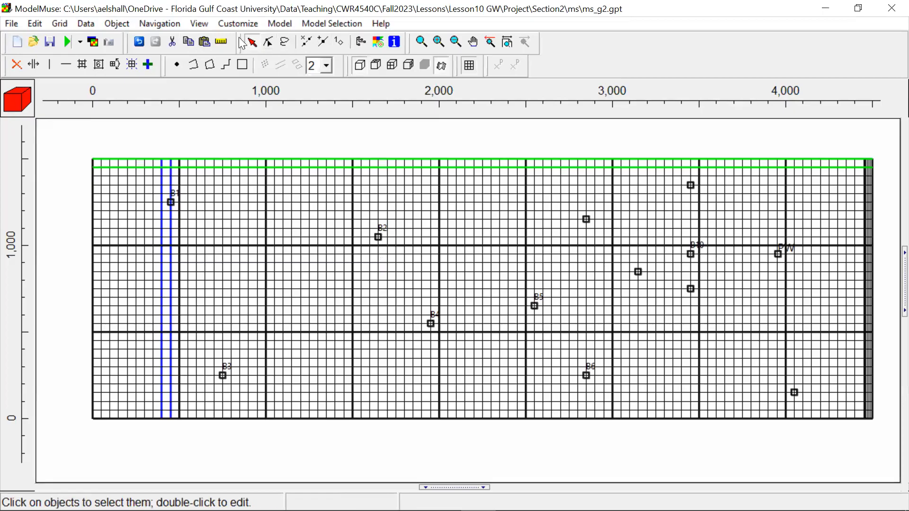
Find the River object among all objects, show and select it on the grid, and close its properties without edits
{"action": "left_click", "coordinate": [363, 41]}
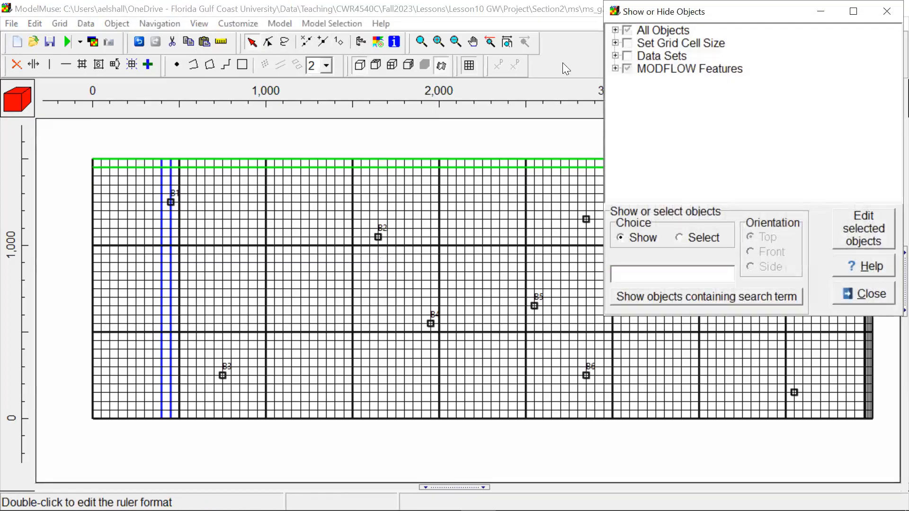
{"action": "left_click", "coordinate": [615, 30]}
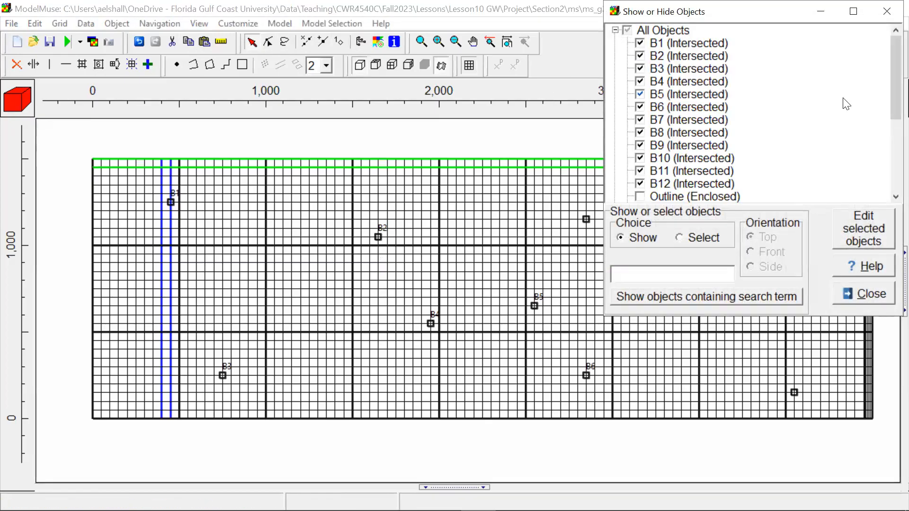
{"action": "left_click_drag", "start_coordinate": [886, 83], "coordinate": [887, 146]}
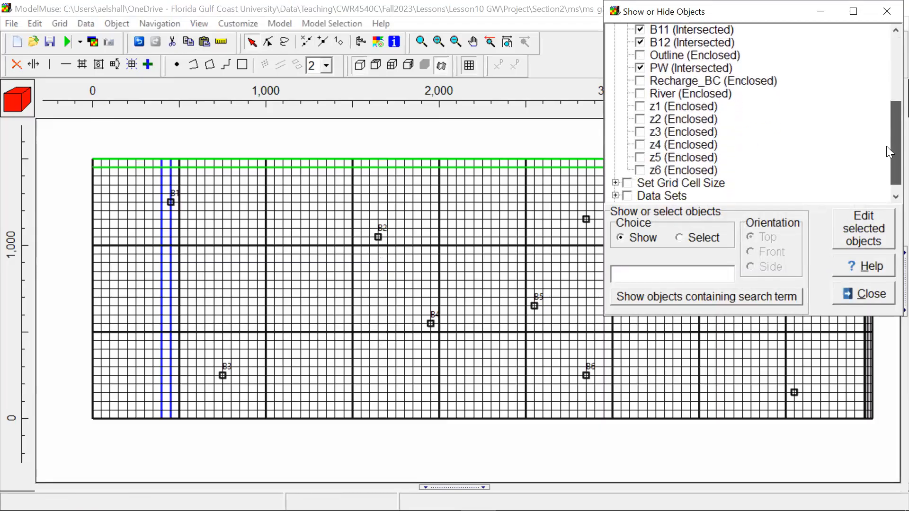
{"action": "left_click", "coordinate": [672, 93]}
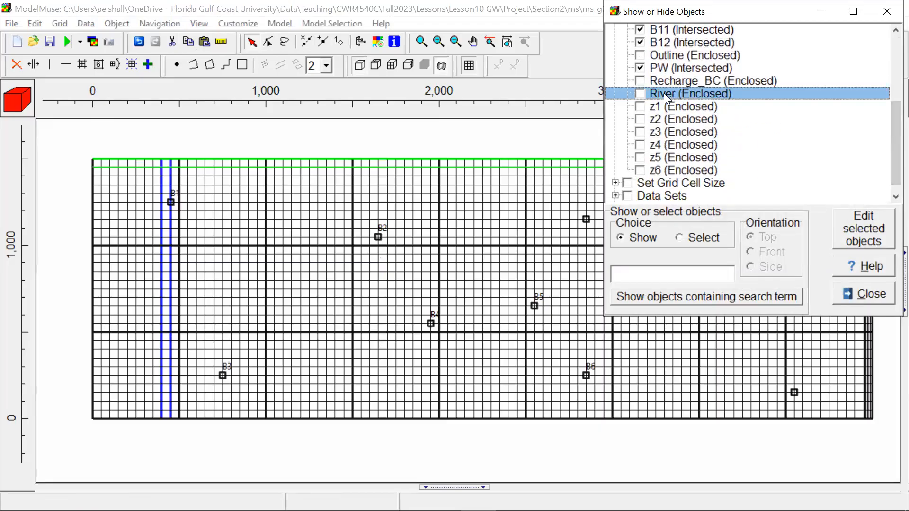
{"action": "double_click", "coordinate": [647, 92]}
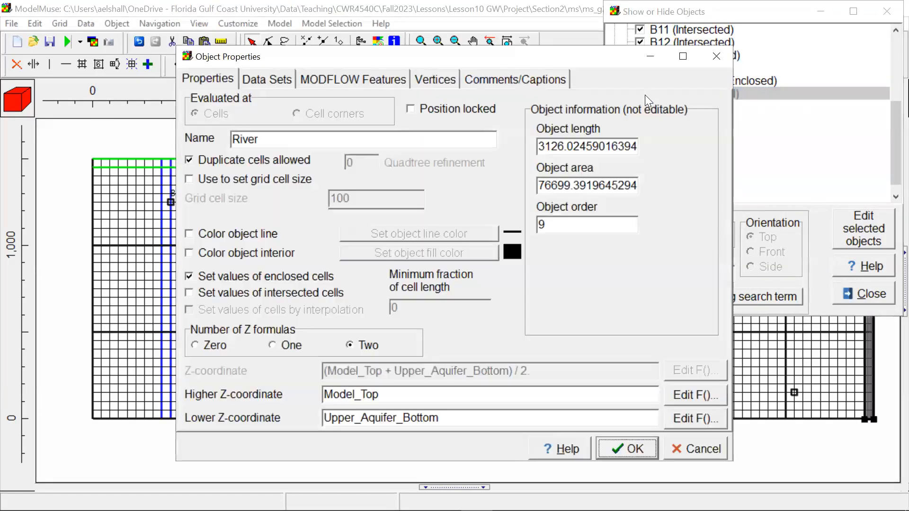
{"action": "left_click", "coordinate": [718, 56]}
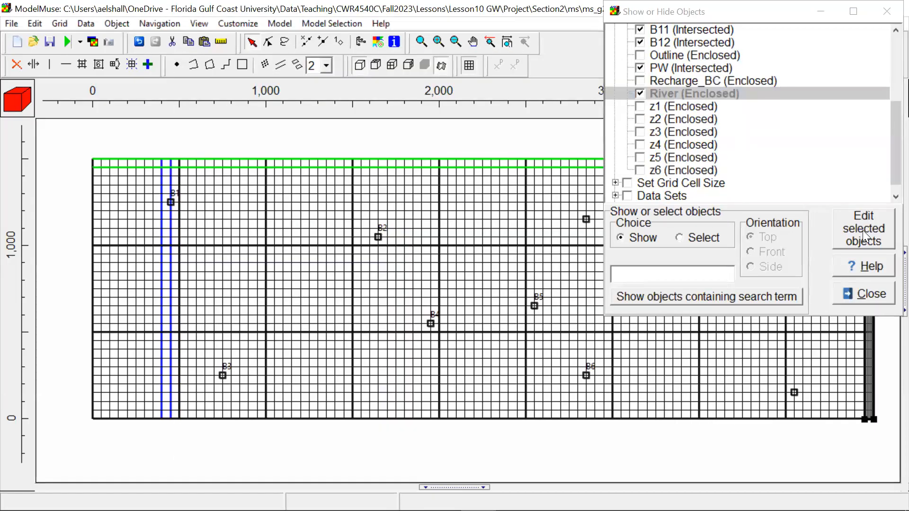
{"action": "left_click", "coordinate": [872, 292]}
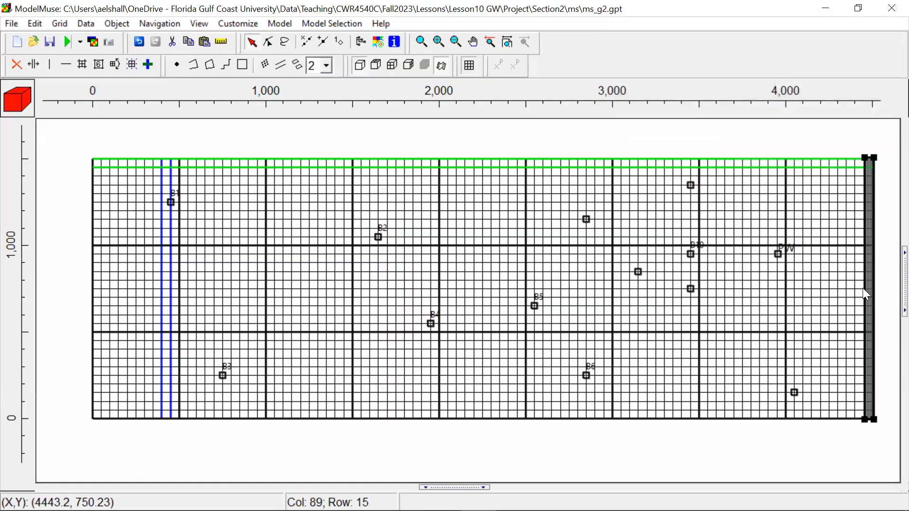
Try the Calculated conductance interpretation in the River object's RIV package settings, restore Direct, accept the dialog and close the warnings
{"action": "double_click", "coordinate": [862, 289]}
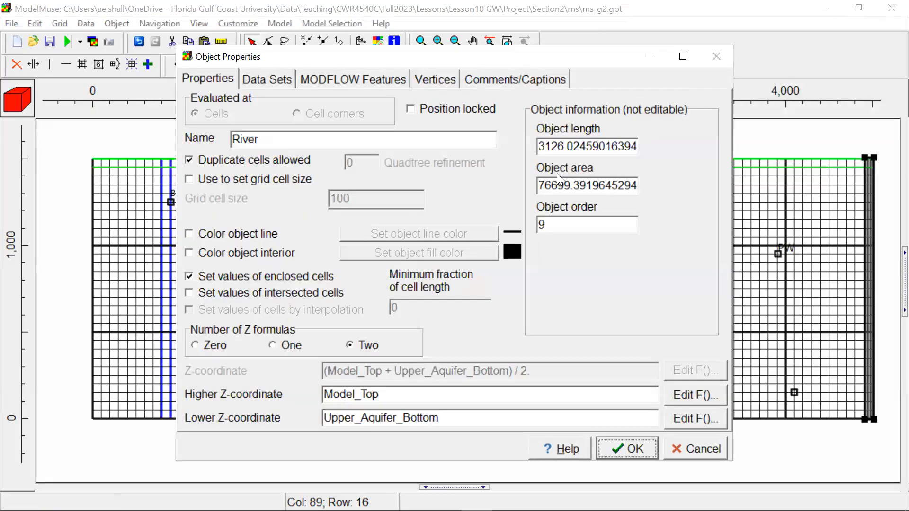
{"action": "left_click", "coordinate": [346, 76]}
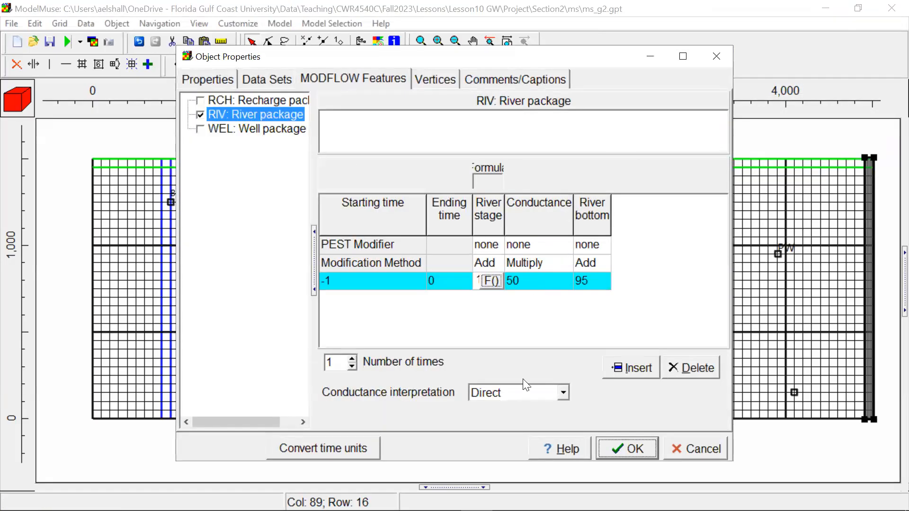
{"action": "left_click", "coordinate": [562, 392]}
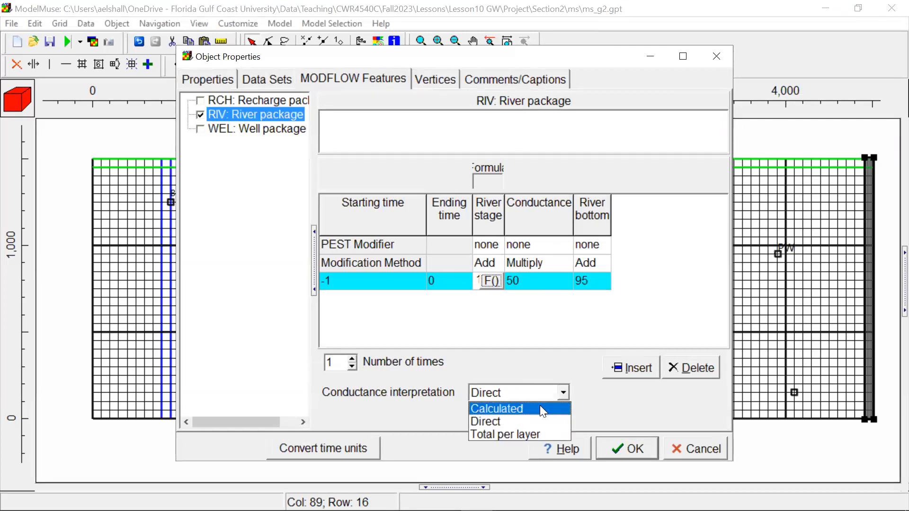
{"action": "left_click", "coordinate": [542, 410]}
{"action": "left_click", "coordinate": [562, 398]}
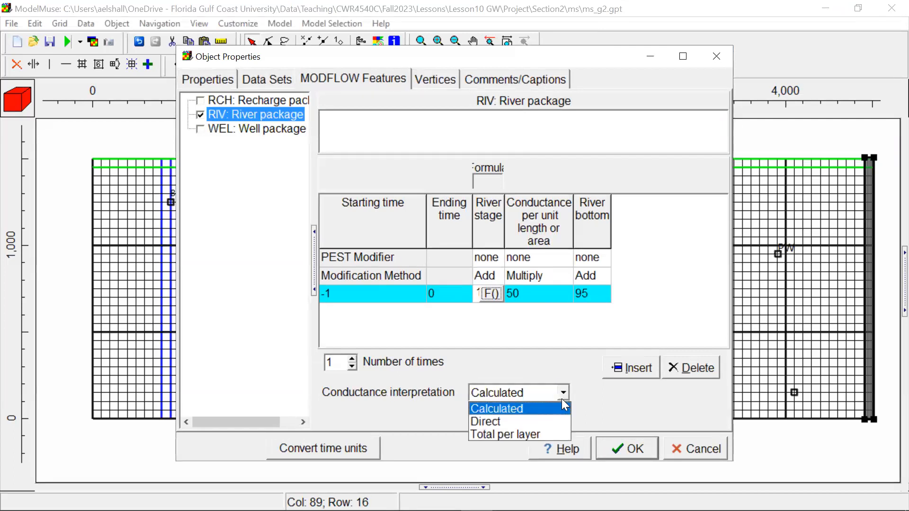
{"action": "left_click", "coordinate": [543, 421]}
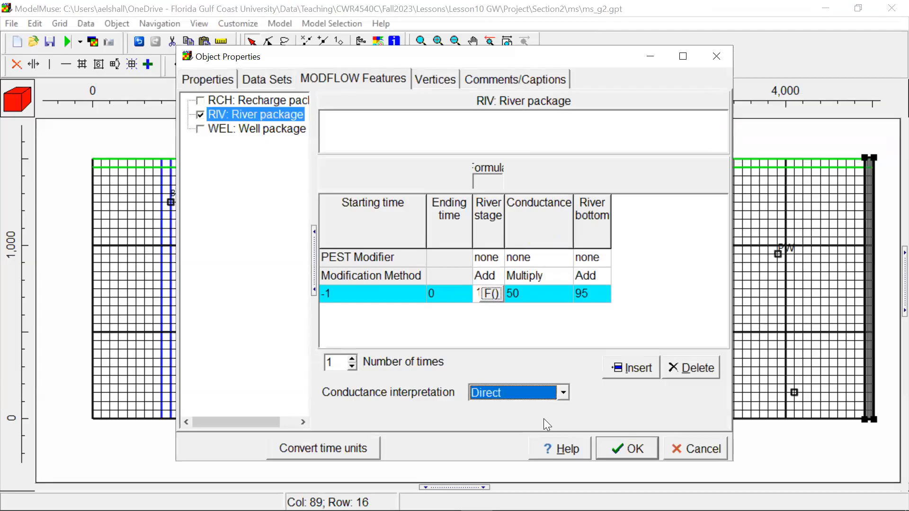
{"action": "left_click", "coordinate": [561, 345]}
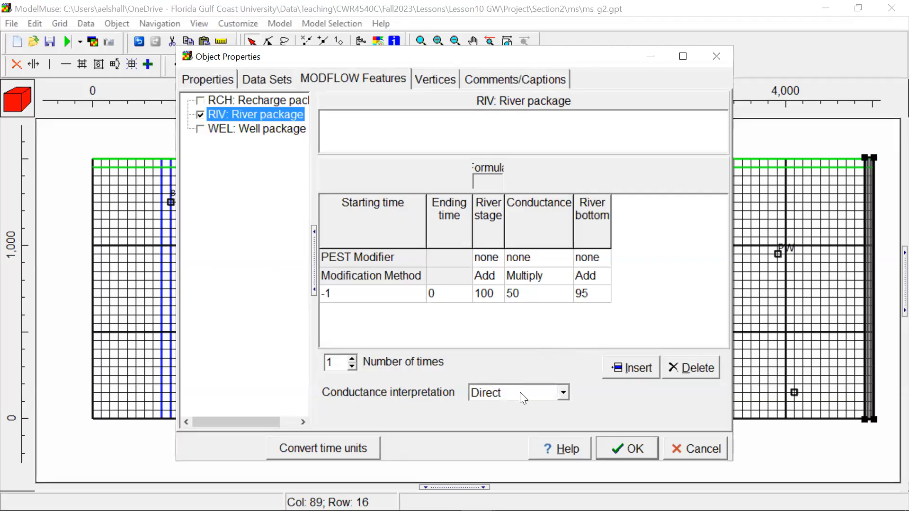
{"action": "left_click", "coordinate": [644, 450]}
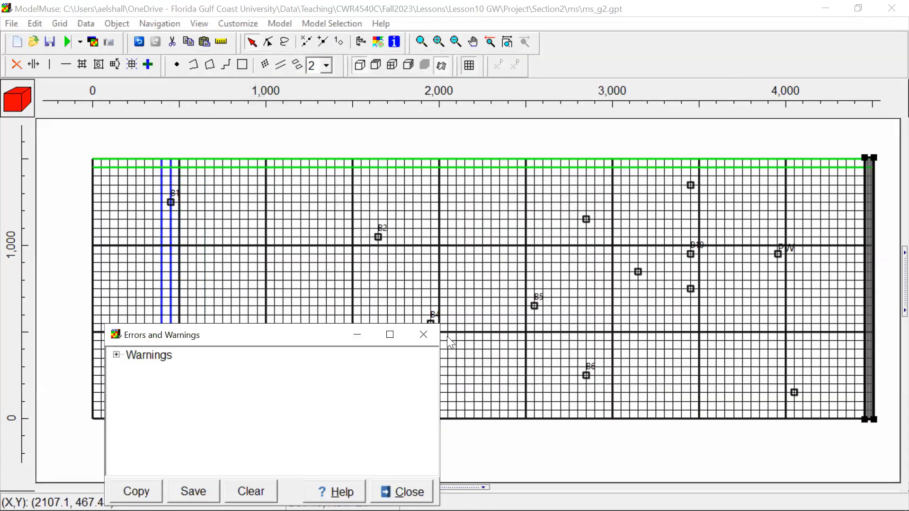
{"action": "left_click", "coordinate": [423, 334]}
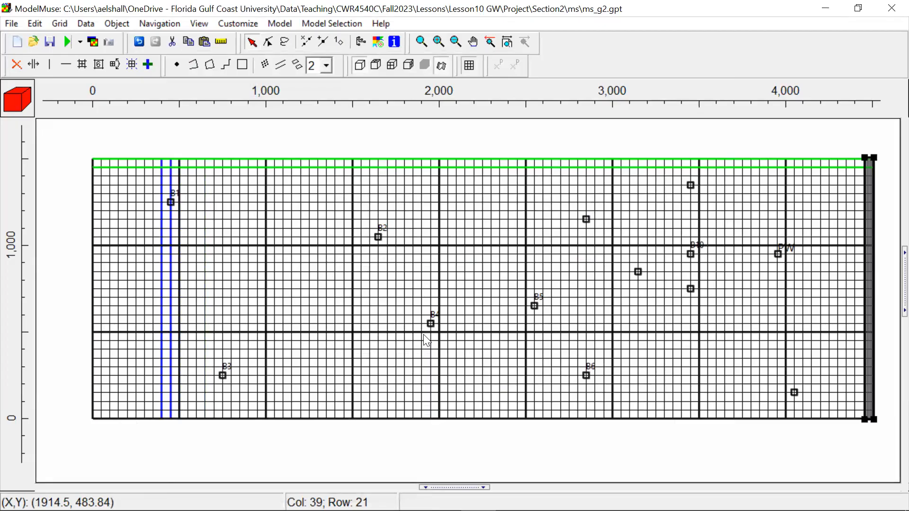
Set the K1 hydraulic conductivity parameter's value to 8 and accept the parameter changes
{"action": "left_click", "coordinate": [282, 25]}
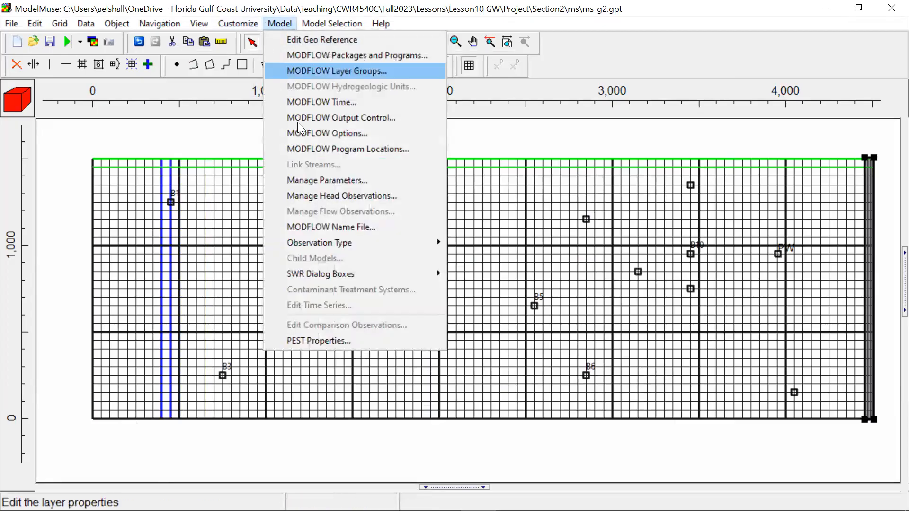
{"action": "left_click", "coordinate": [319, 181]}
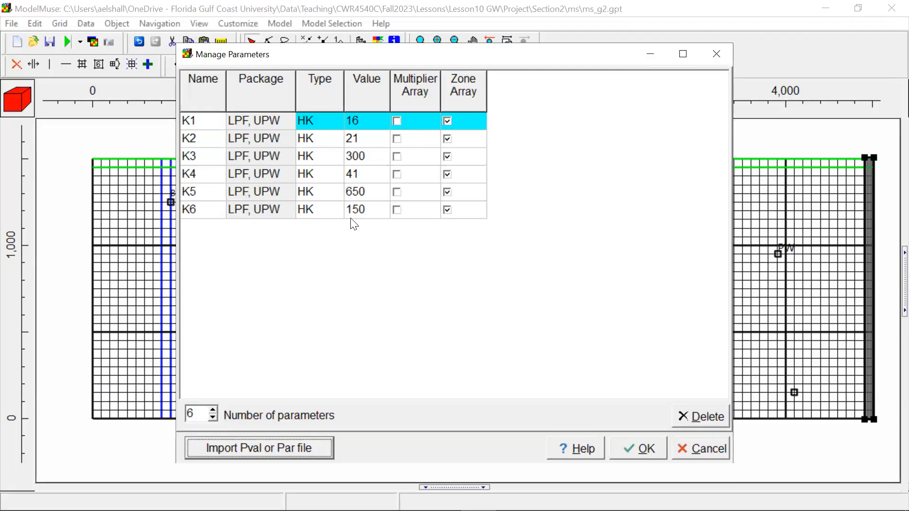
{"action": "left_click", "coordinate": [370, 122]}
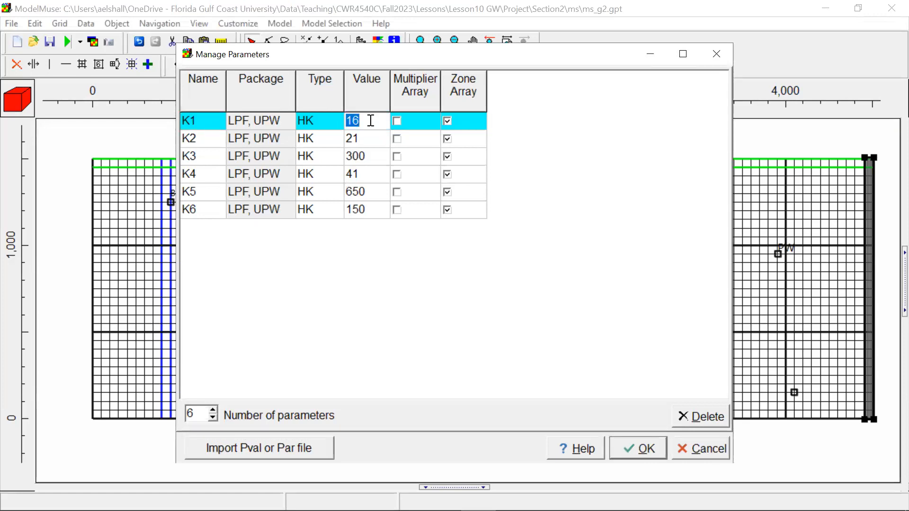
{"action": "key", "text": "BackSpace"}
{"action": "type", "text": "8"}
{"action": "left_click", "coordinate": [359, 118]}
{"action": "left_click", "coordinate": [365, 154]}
{"action": "left_click", "coordinate": [362, 141]}
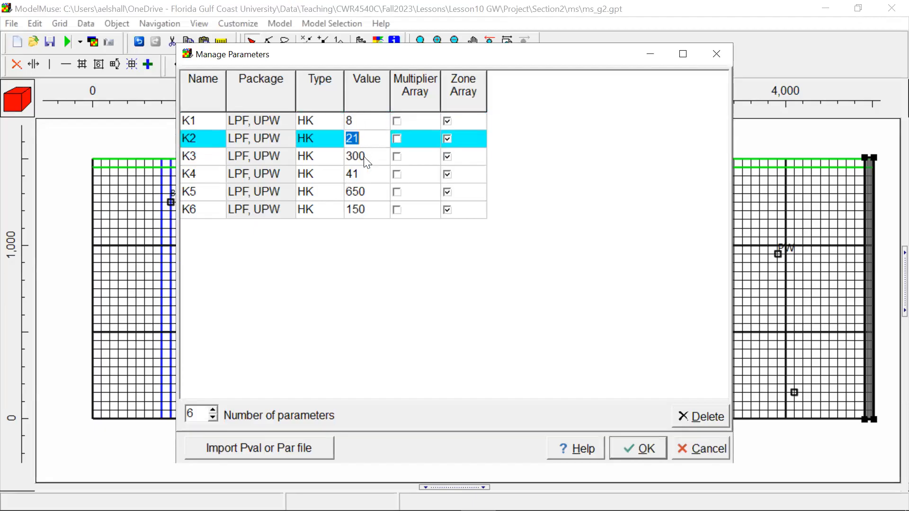
{"action": "left_click", "coordinate": [407, 289]}
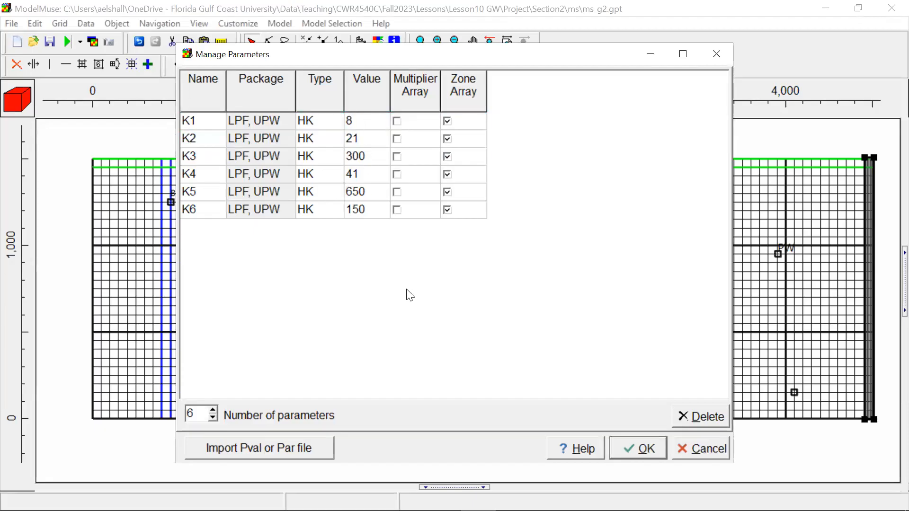
{"action": "left_click", "coordinate": [642, 451]}
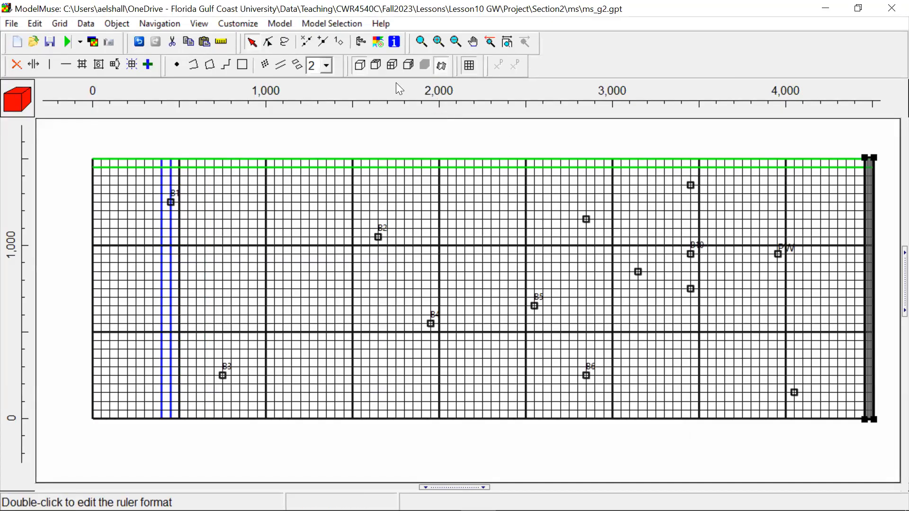
Review the model's input and output files in the ms folder in File Explorer, then return to ModelMuse
{"action": "mouse_move", "coordinate": [229, 510]}
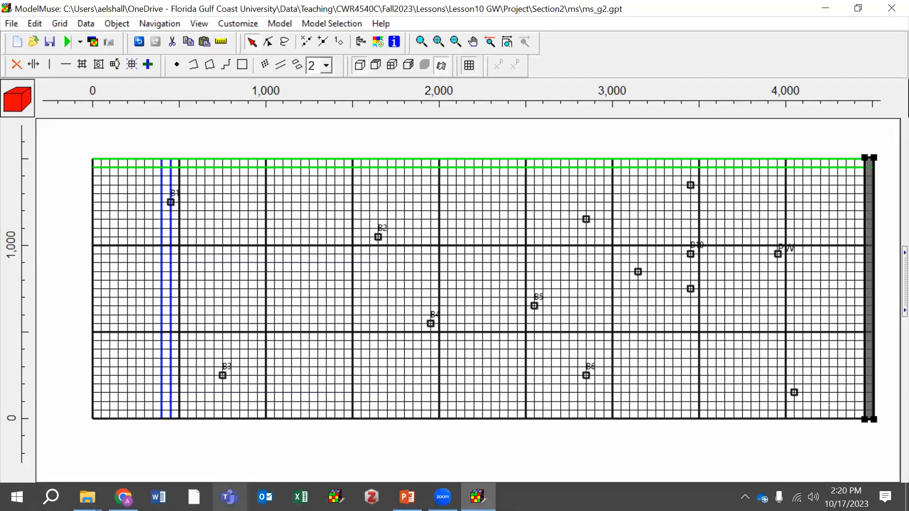
{"action": "left_click", "coordinate": [88, 497]}
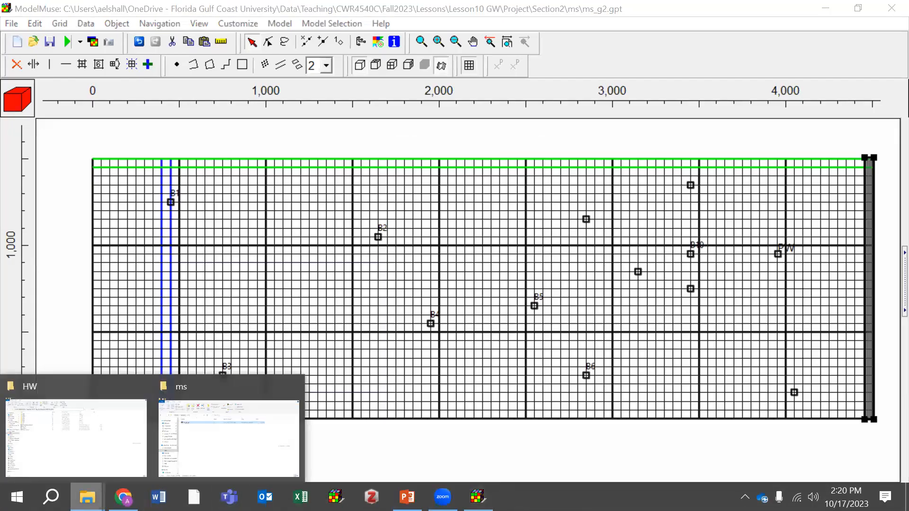
{"action": "left_click", "coordinate": [210, 446]}
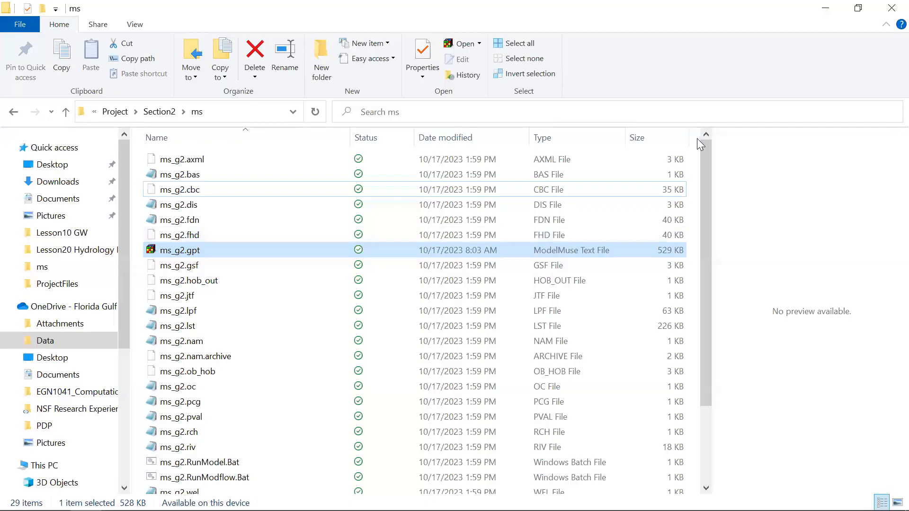
{"action": "scroll", "coordinate": [704, 213], "scroll_direction": "down", "scroll_amount": 2}
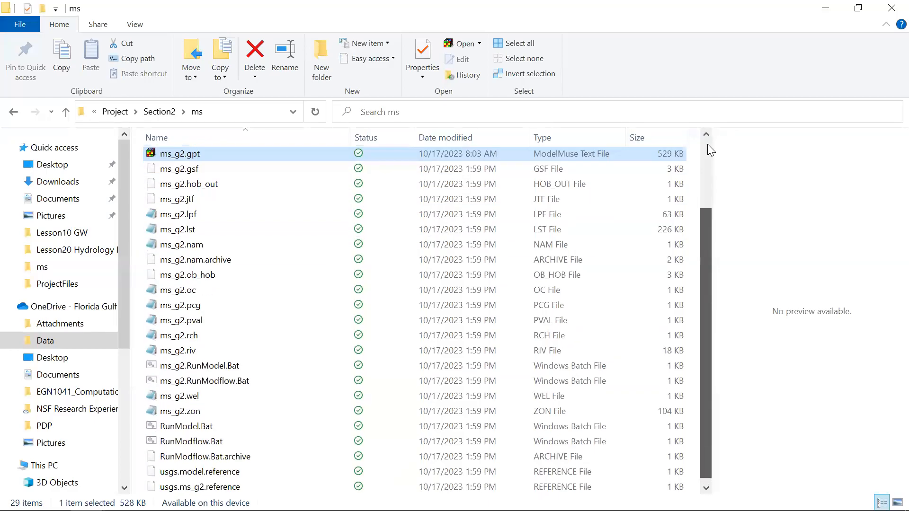
{"action": "scroll", "coordinate": [709, 142], "scroll_direction": "up", "scroll_amount": 2}
{"action": "scroll", "coordinate": [710, 246], "scroll_direction": "down", "scroll_amount": 2}
{"action": "scroll", "coordinate": [715, 223], "scroll_direction": "up", "scroll_amount": 1}
{"action": "scroll", "coordinate": [716, 174], "scroll_direction": "up", "scroll_amount": 1}
{"action": "scroll", "coordinate": [712, 227], "scroll_direction": "down", "scroll_amount": 2}
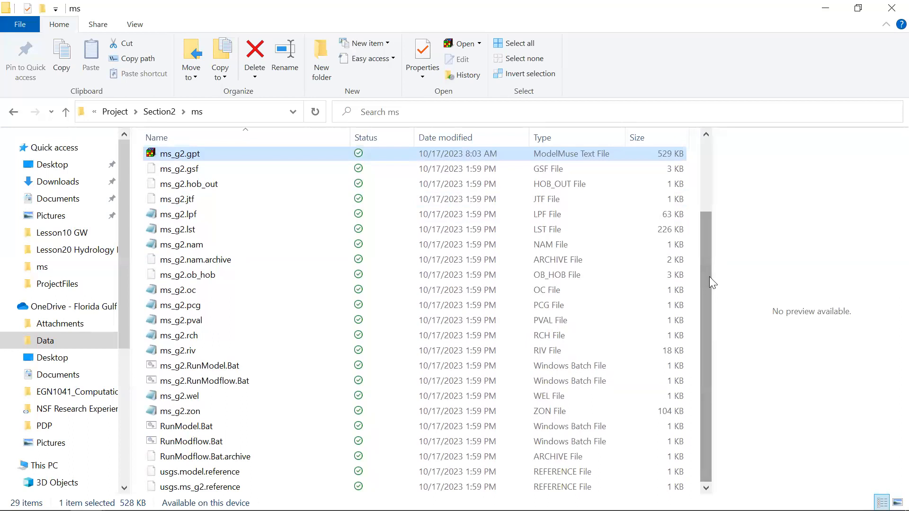
{"action": "left_click_drag", "start_coordinate": [707, 223], "coordinate": [716, 159]}
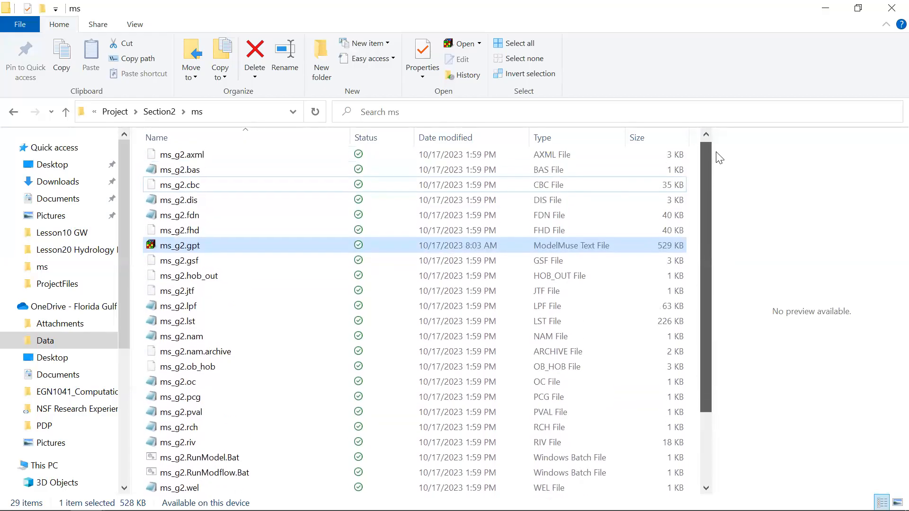
{"action": "left_click", "coordinate": [837, 13]}
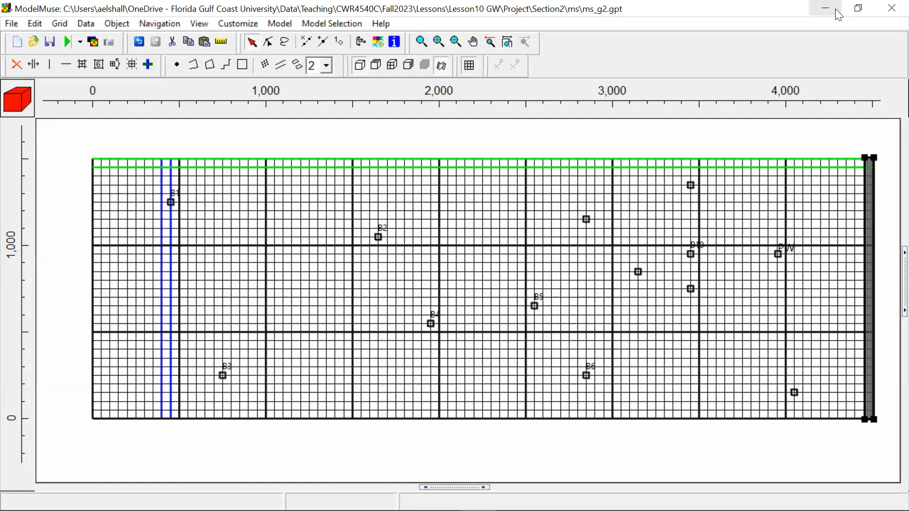
Start saving the model under a new name and create and open a folder named mc inside Section2
{"action": "left_click", "coordinate": [10, 23]}
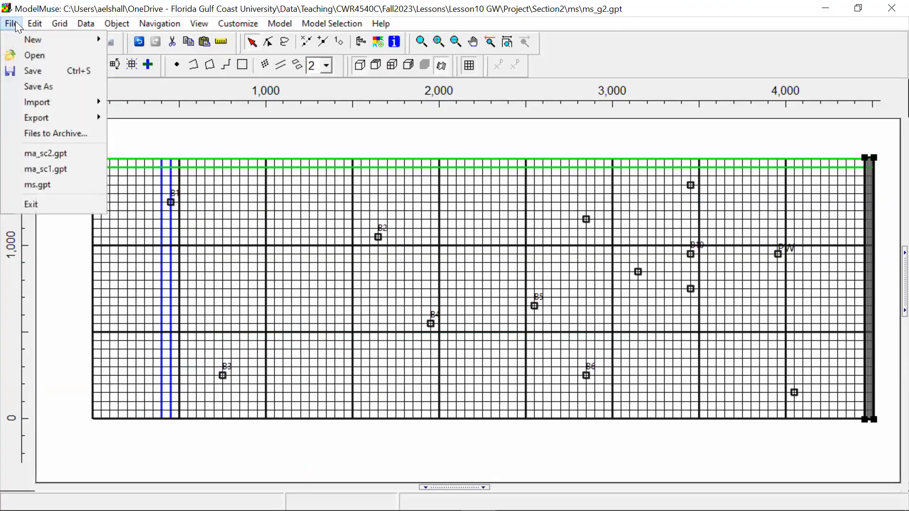
{"action": "left_click", "coordinate": [39, 86]}
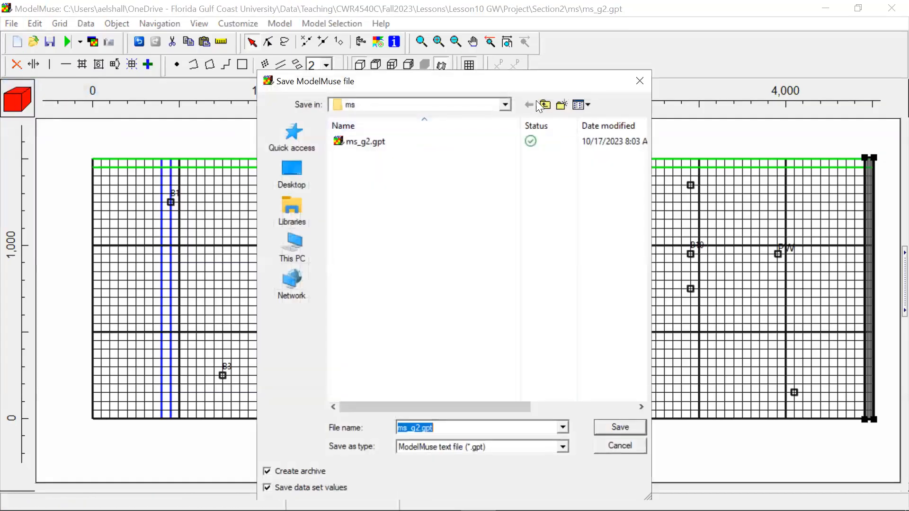
{"action": "left_click", "coordinate": [544, 105]}
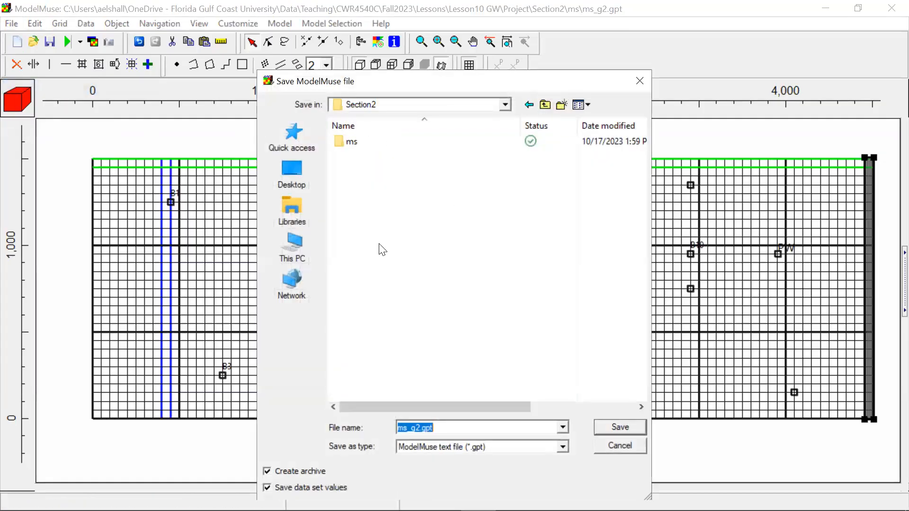
{"action": "right_click", "coordinate": [371, 254]}
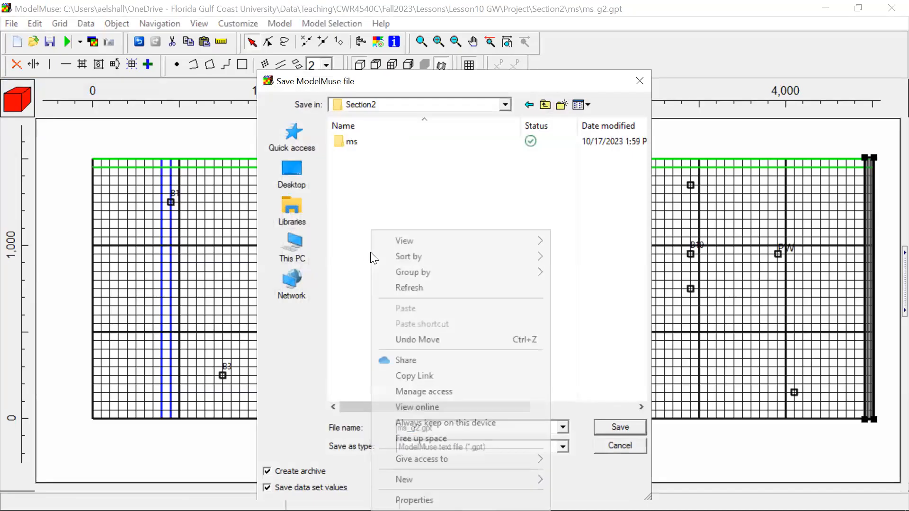
{"action": "key", "text": "Up"}
{"action": "key", "text": "Right"}
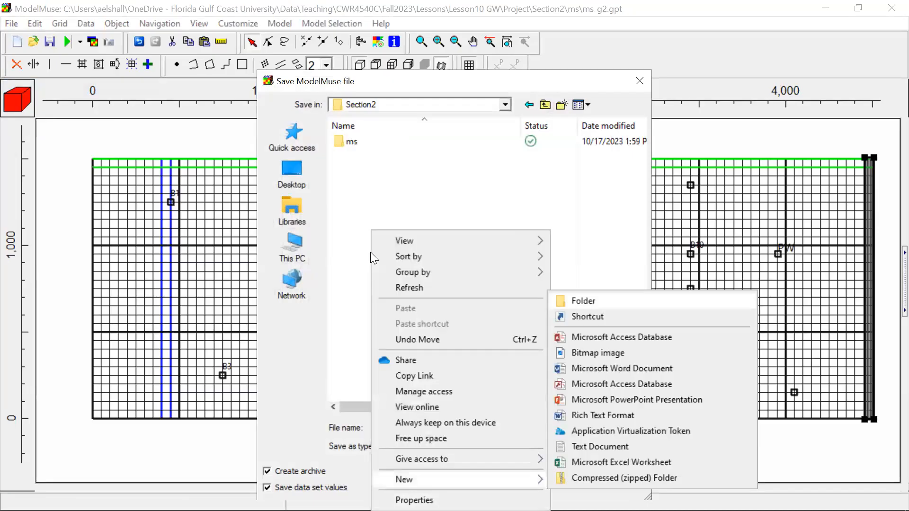
{"action": "key", "text": "Return"}
{"action": "type", "text": "mc"}
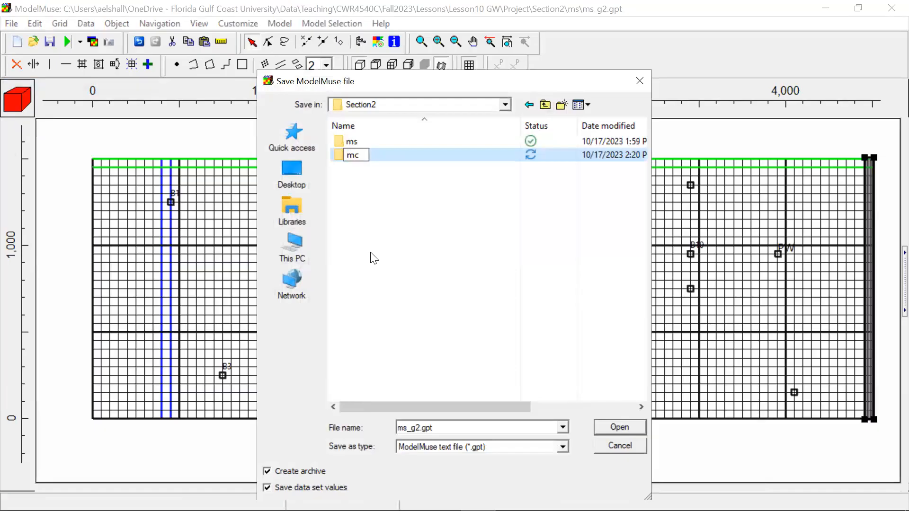
{"action": "key", "text": "Return"}
{"action": "key", "text": "Return"}
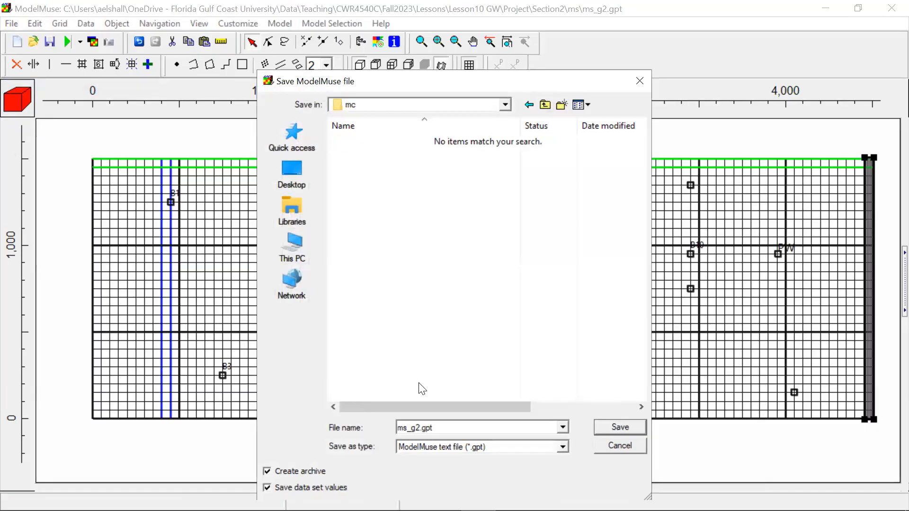
Save the model as mc_g2.gpt in the mc folder and dismiss the missing archive file warning
{"action": "left_click", "coordinate": [494, 432]}
{"action": "left_click", "coordinate": [494, 432]}
{"action": "key", "text": "Left"}
{"action": "key", "text": "Left"}
{"action": "key", "text": "Left"}
{"action": "key", "text": "Left"}
{"action": "key", "text": "Left"}
{"action": "key", "text": "Left"}
{"action": "key", "text": "Left"}
{"action": "key", "text": "BackSpace"}
{"action": "type", "text": "c"}
{"action": "left_click", "coordinate": [620, 429]}
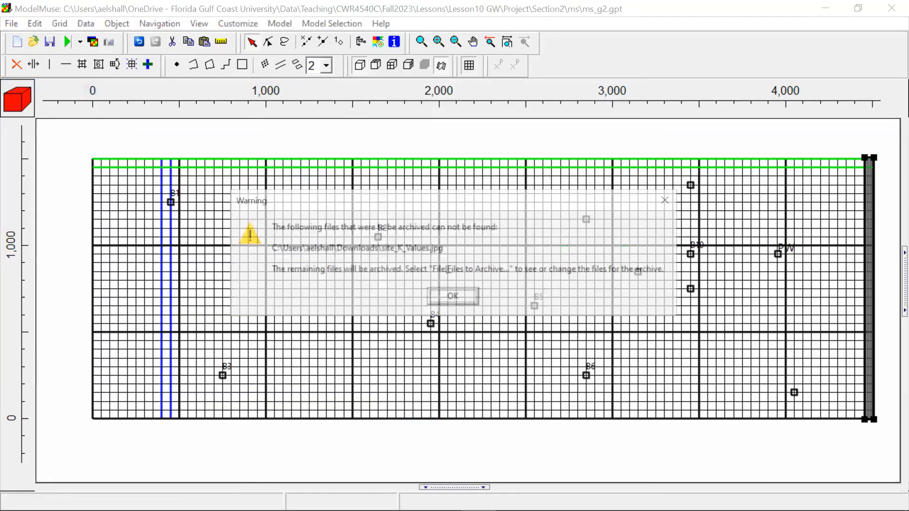
{"action": "left_click", "coordinate": [457, 290]}
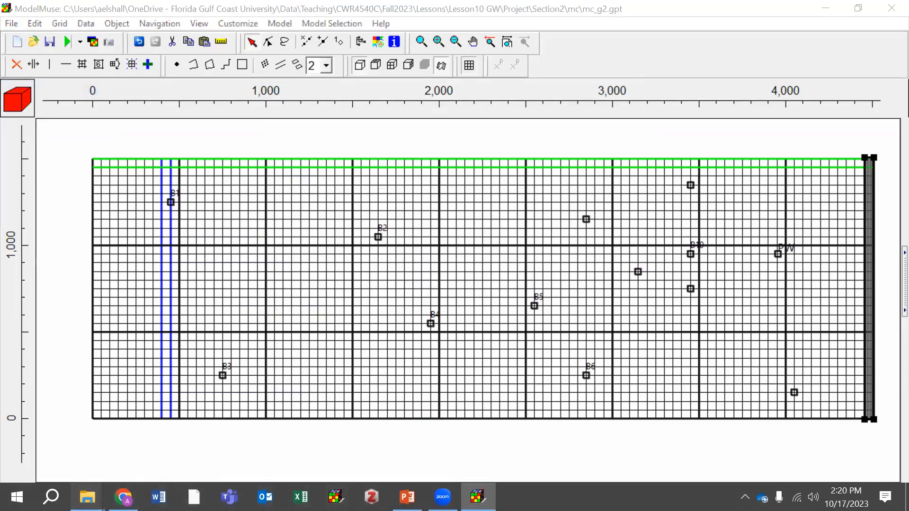
Check the saved files in Section2's mc folder in File Explorer and return to ModelMuse
{"action": "mouse_move", "coordinate": [88, 497]}
{"action": "left_click", "coordinate": [221, 449]}
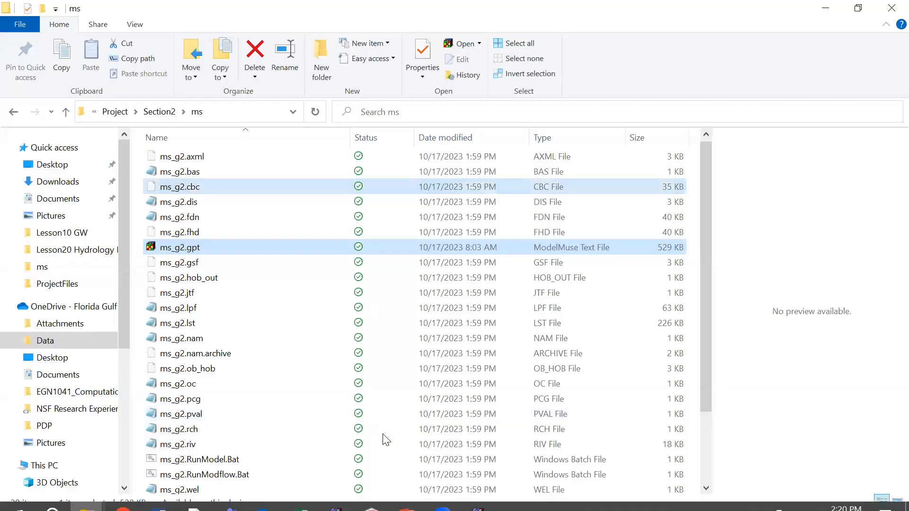
{"action": "left_click", "coordinate": [169, 112]}
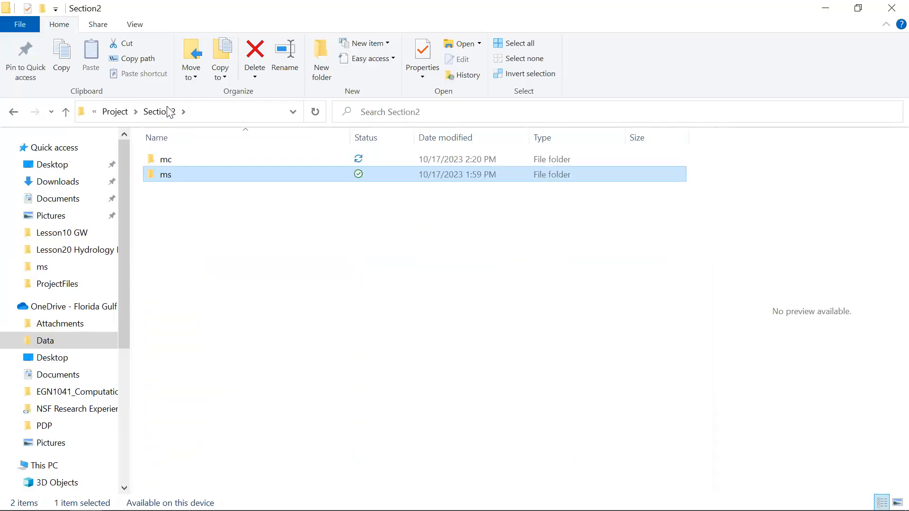
{"action": "double_click", "coordinate": [173, 165]}
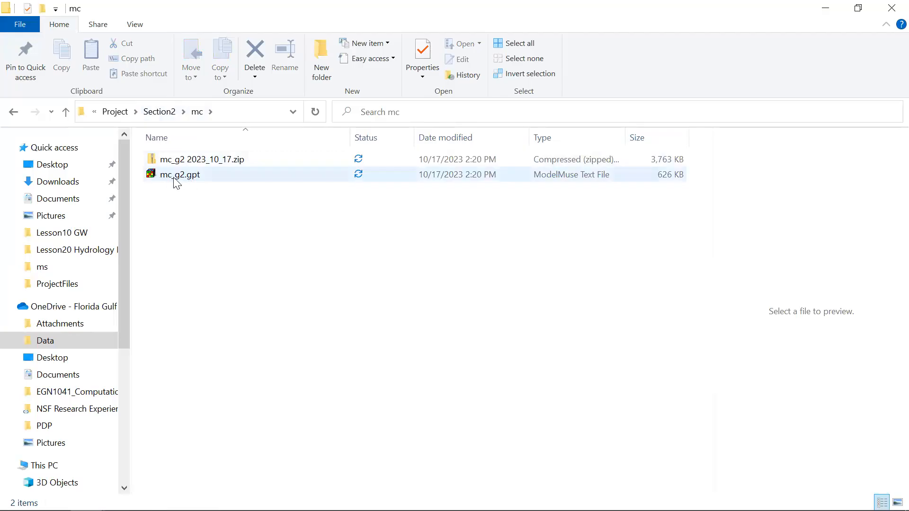
{"action": "left_click", "coordinate": [826, 8]}
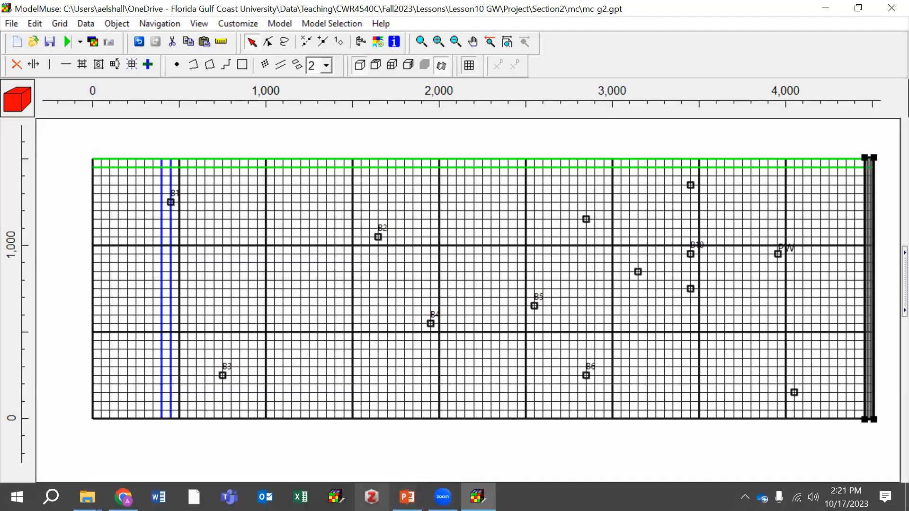
Locate the original ms_g2.gpt in Section2's ms folder in File Explorer, then return to ModelMuse
{"action": "left_click", "coordinate": [87, 497]}
{"action": "left_click", "coordinate": [234, 444]}
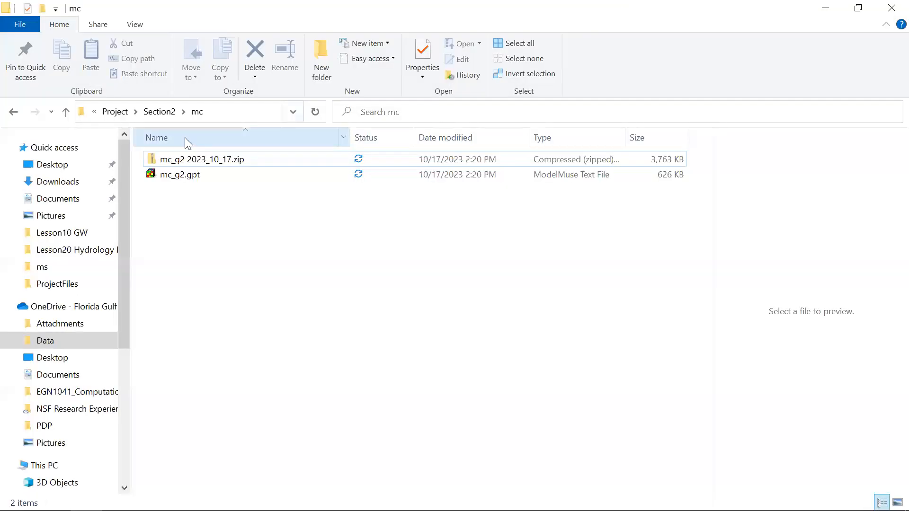
{"action": "left_click", "coordinate": [168, 112]}
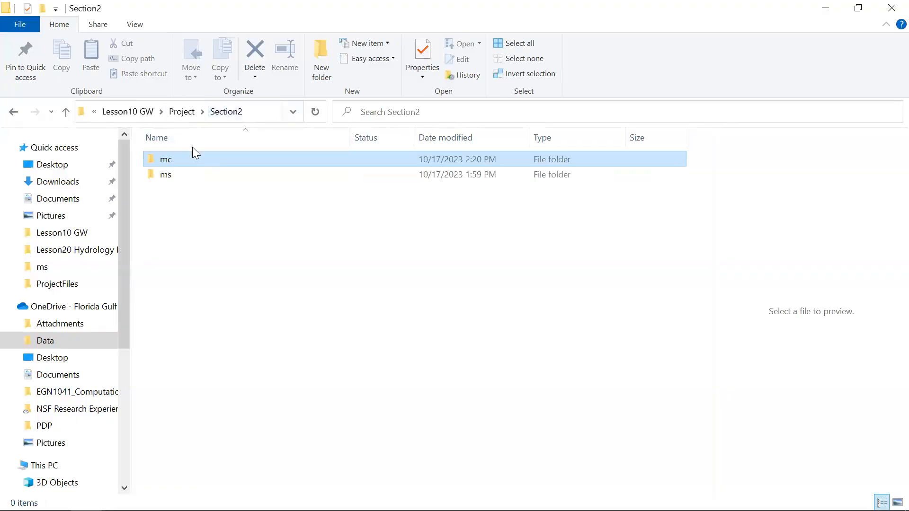
{"action": "double_click", "coordinate": [197, 175]}
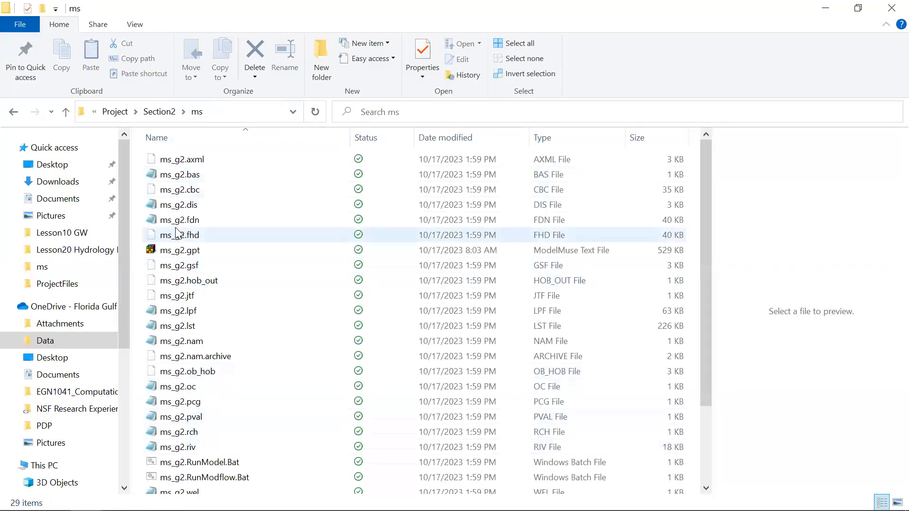
{"action": "left_click", "coordinate": [182, 251]}
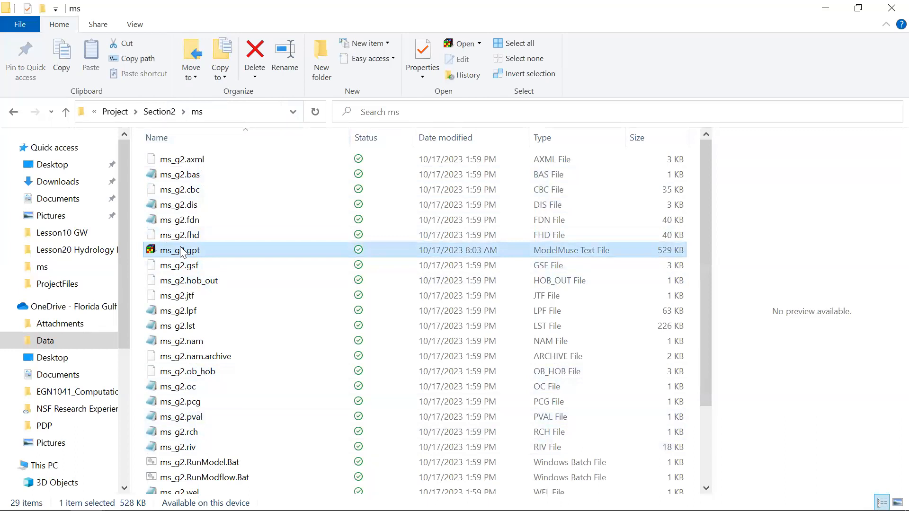
{"action": "left_click", "coordinate": [826, 10]}
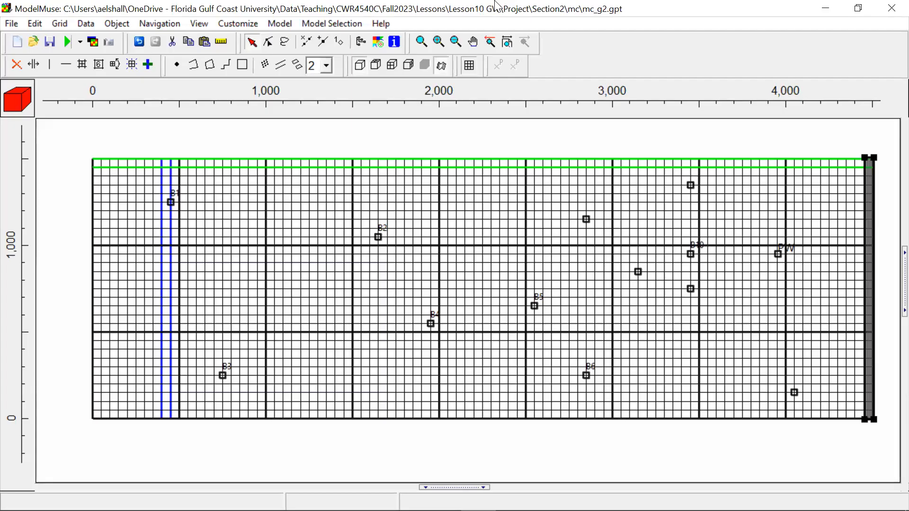
{"action": "left_click", "coordinate": [333, 23]}
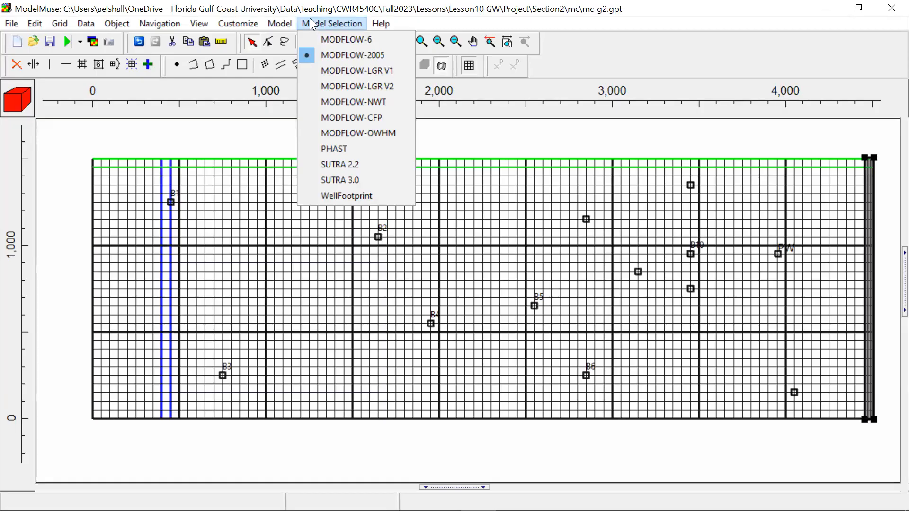
{"action": "mouse_move", "coordinate": [284, 23]}
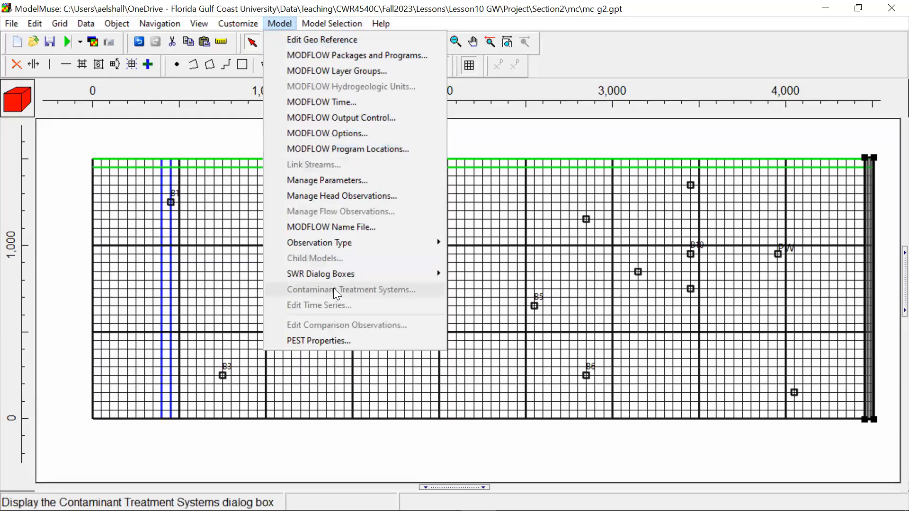
{"action": "left_click", "coordinate": [345, 341]}
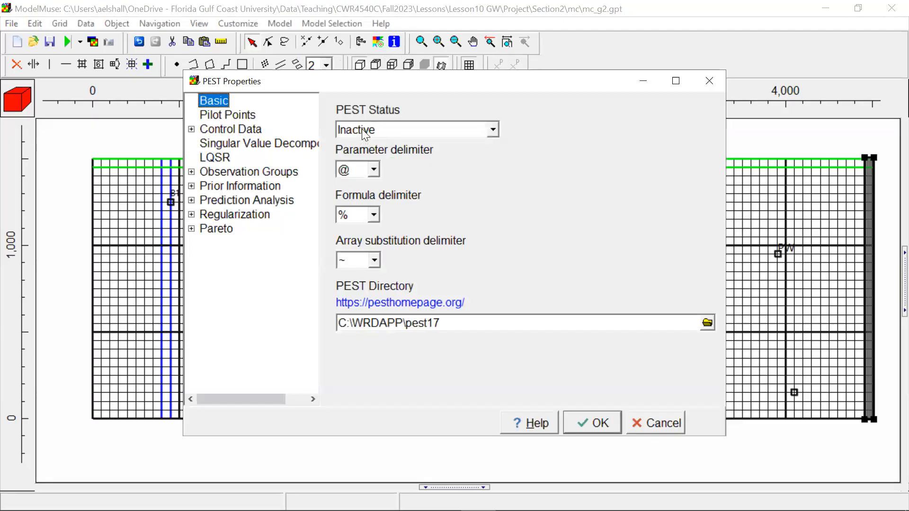
{"action": "left_click", "coordinate": [361, 129]}
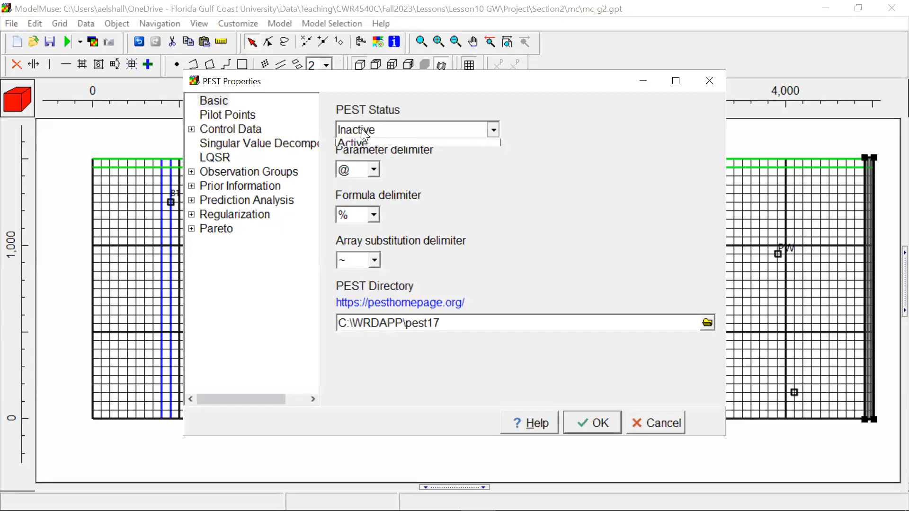
{"action": "left_click", "coordinate": [366, 168]}
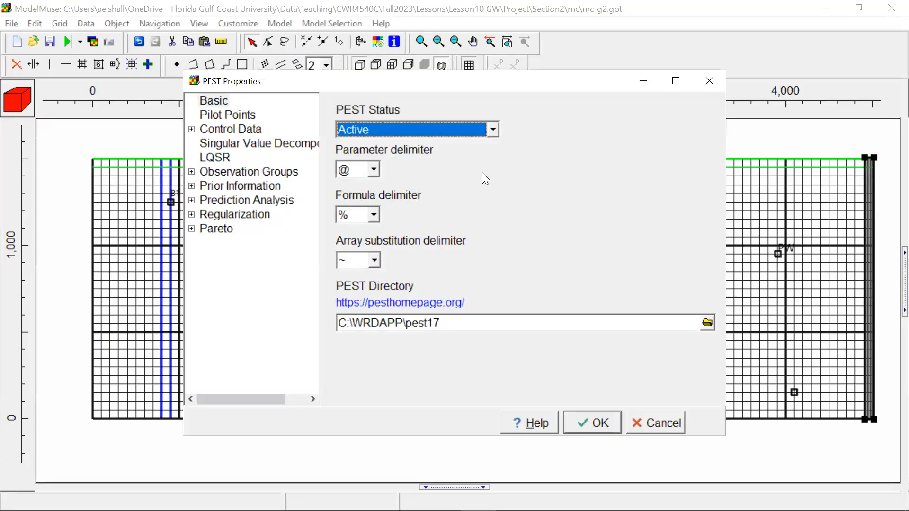
{"action": "left_click", "coordinate": [713, 79]}
Open the model's PEST properties and set the PEST status to Active
{"action": "left_click", "coordinate": [280, 24]}
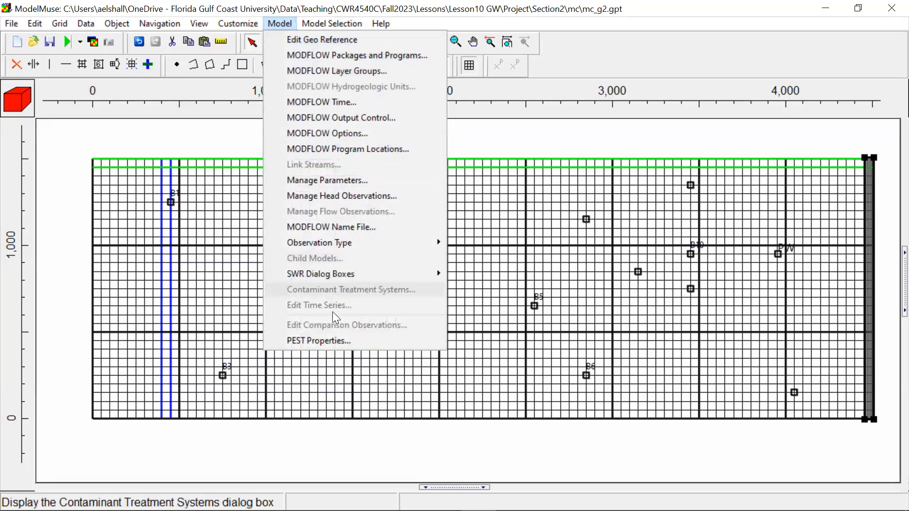
{"action": "left_click", "coordinate": [338, 340]}
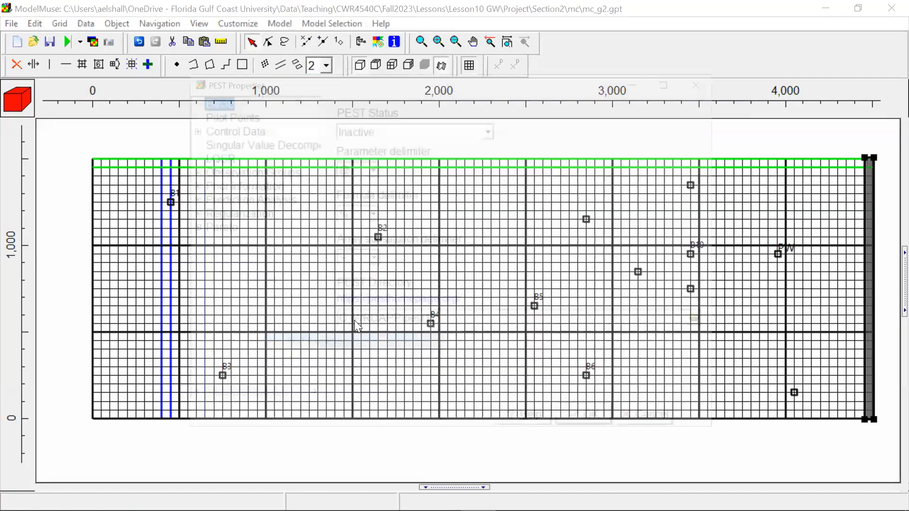
{"action": "left_click", "coordinate": [454, 134]}
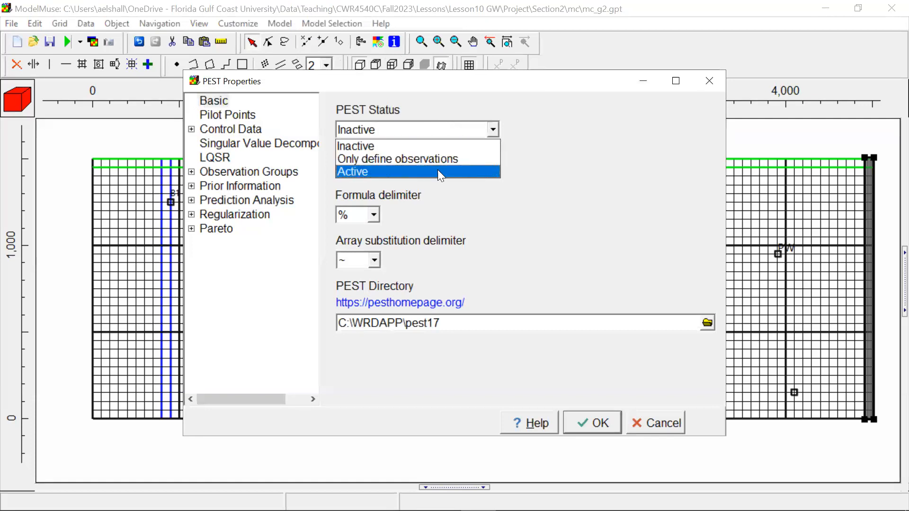
{"action": "left_click", "coordinate": [437, 171]}
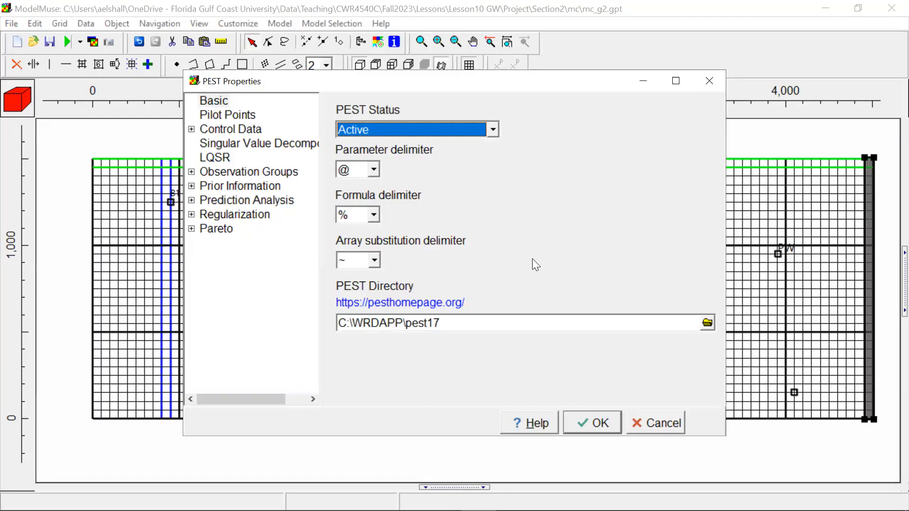
Browse for the PEST directory and look inside the pest17 folder in C:\WRDAPP
{"action": "left_click", "coordinate": [707, 324]}
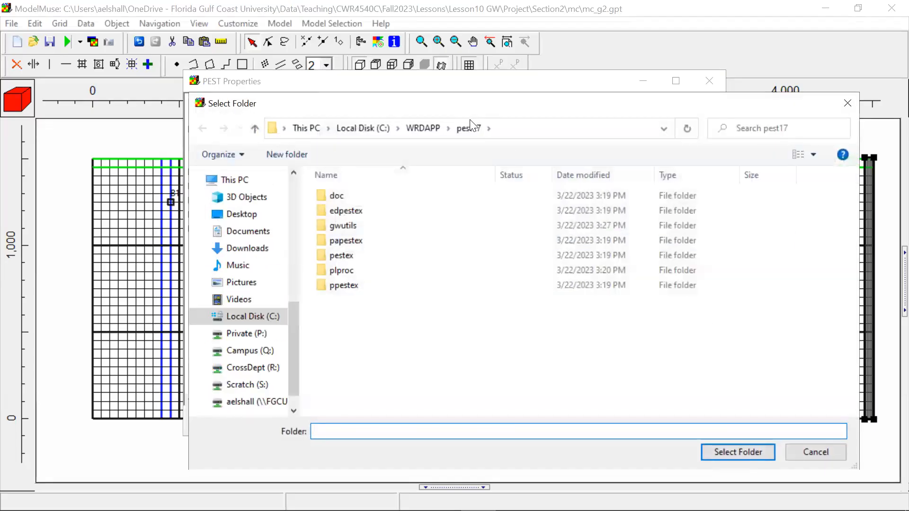
{"action": "left_click", "coordinate": [431, 130]}
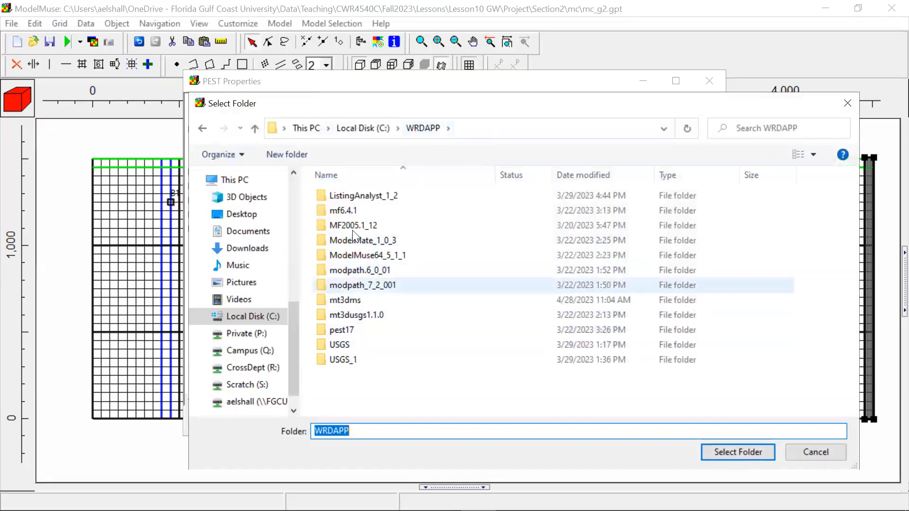
{"action": "double_click", "coordinate": [338, 331]}
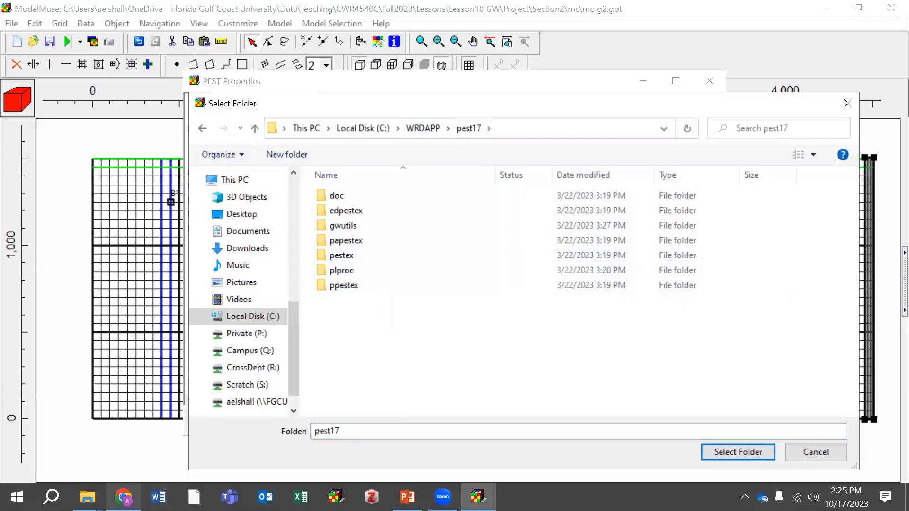
Switch to Chrome and open the Laptop and software installation announcement from October 2 in the Canvas course
{"action": "left_click", "coordinate": [123, 498]}
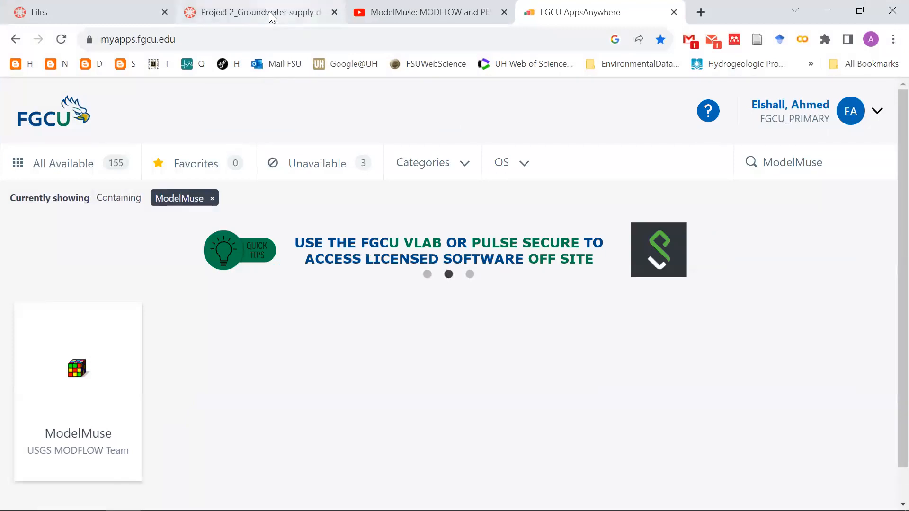
{"action": "left_click", "coordinate": [107, 21]}
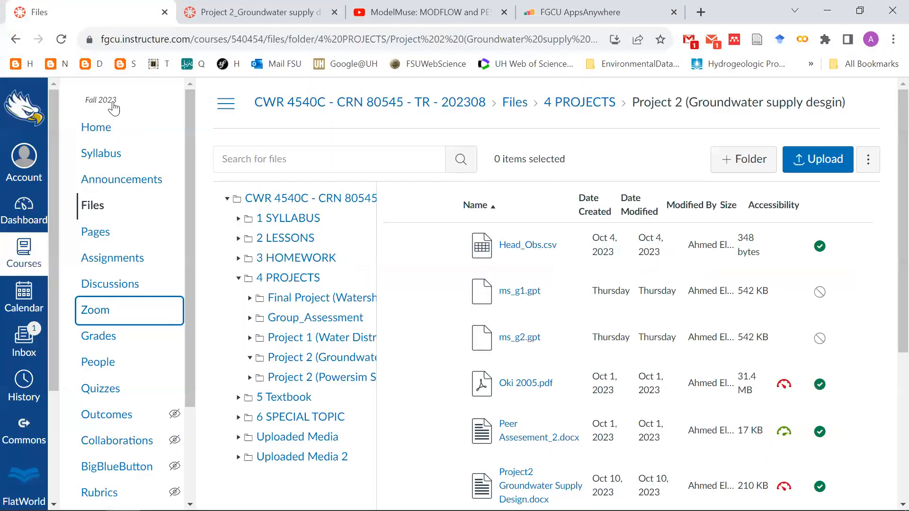
{"action": "left_click", "coordinate": [126, 181]}
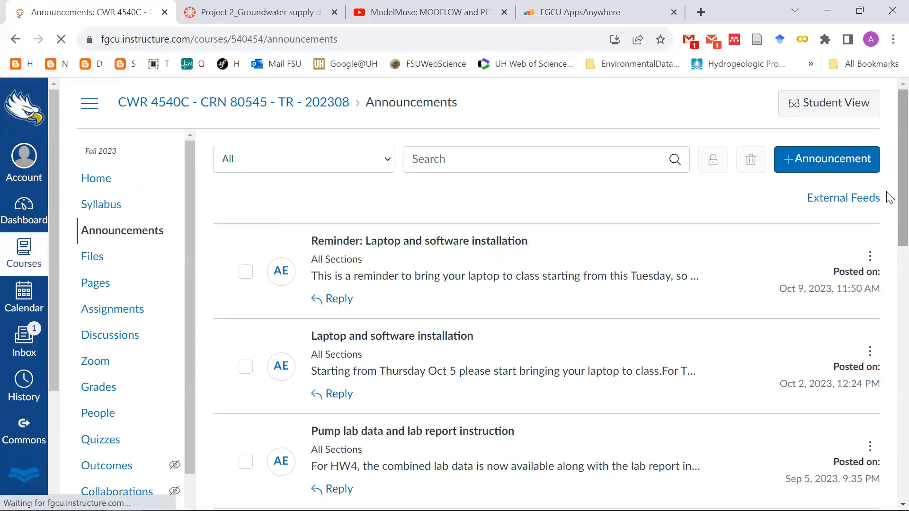
{"action": "scroll", "coordinate": [888, 232], "scroll_direction": "down", "scroll_amount": 1}
{"action": "scroll", "coordinate": [890, 263], "scroll_direction": "down", "scroll_amount": 1}
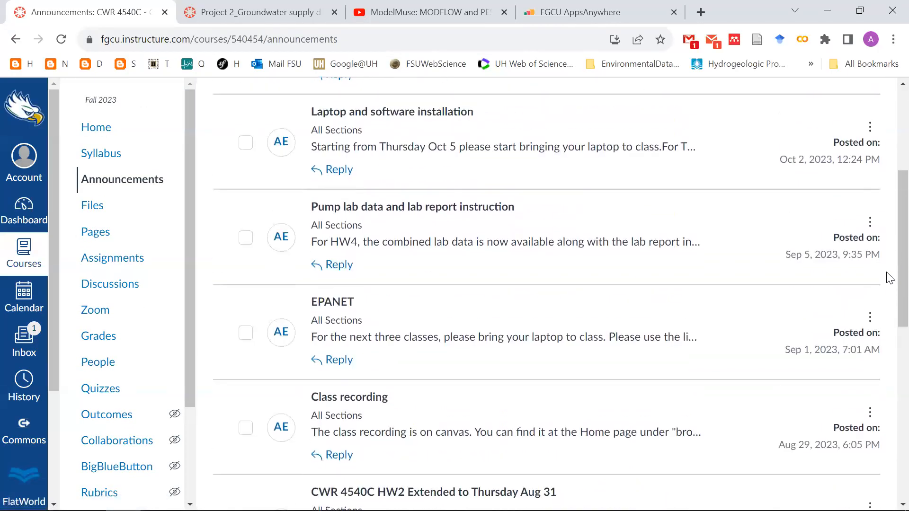
{"action": "scroll", "coordinate": [891, 274], "scroll_direction": "up", "scroll_amount": 1}
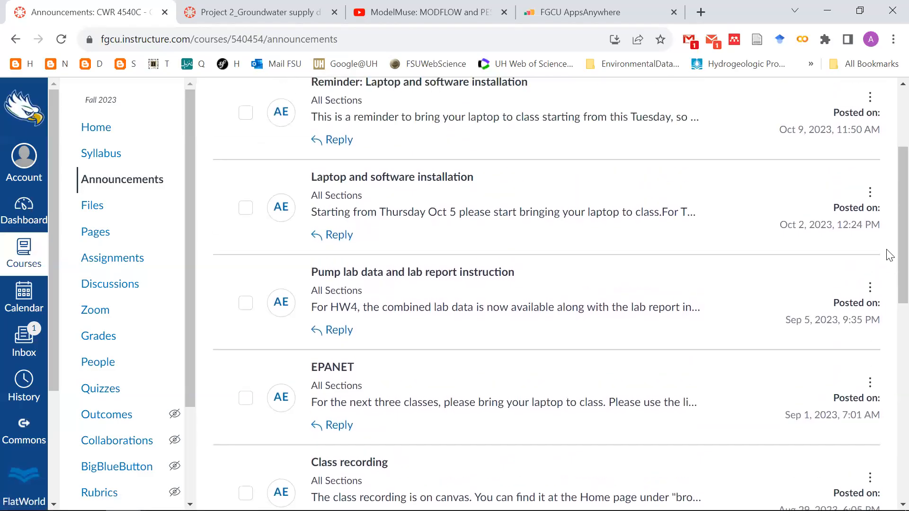
{"action": "left_click", "coordinate": [434, 182]}
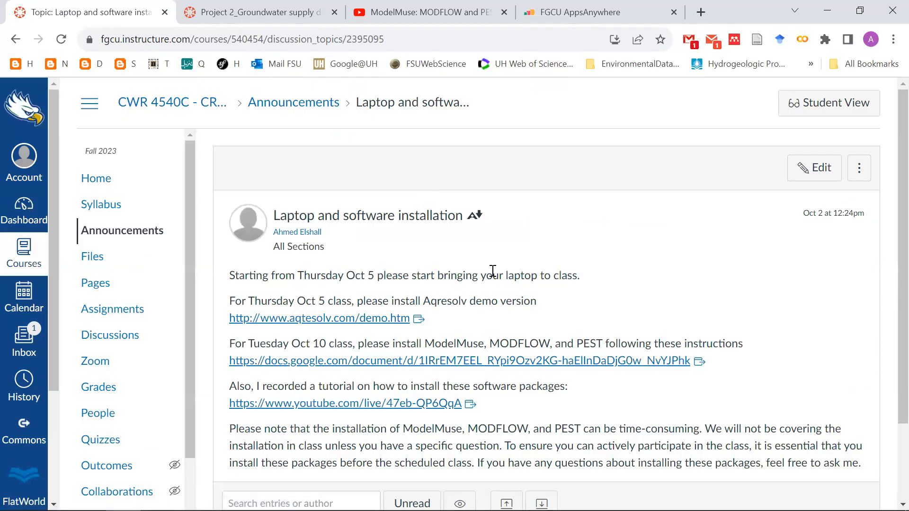
Open the linked ModelMuse, MODFLOW and PEST installation instructions, review the PEST download links, and return to ModelMuse
{"action": "left_click", "coordinate": [392, 364]}
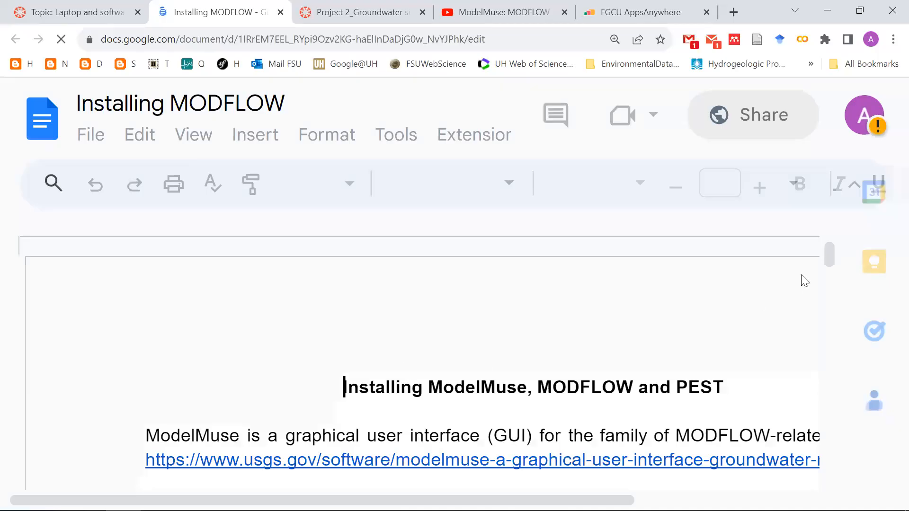
{"action": "left_click_drag", "start_coordinate": [829, 249], "coordinate": [819, 304]}
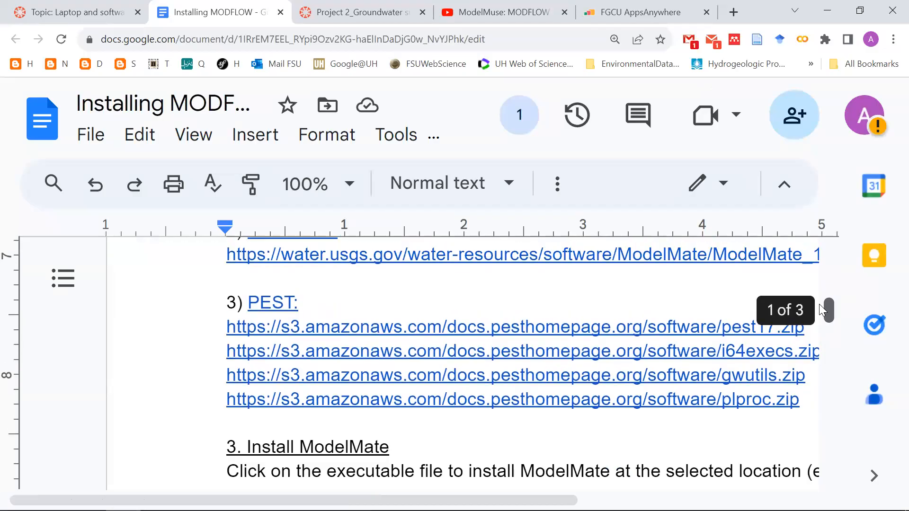
{"action": "left_click", "coordinate": [828, 10]}
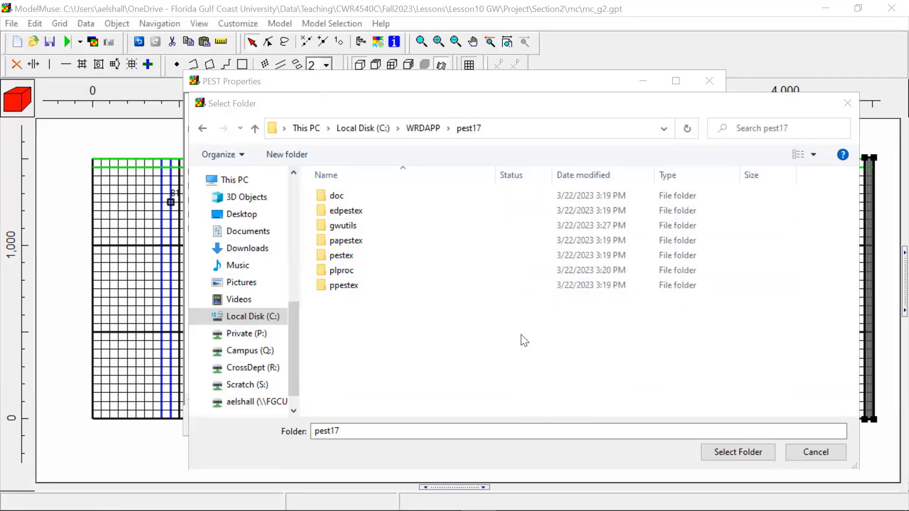
Cancel the PEST directory selection and open the C:\WRDAPP\pest17\plproc folder in File Explorer
{"action": "left_click", "coordinate": [331, 269]}
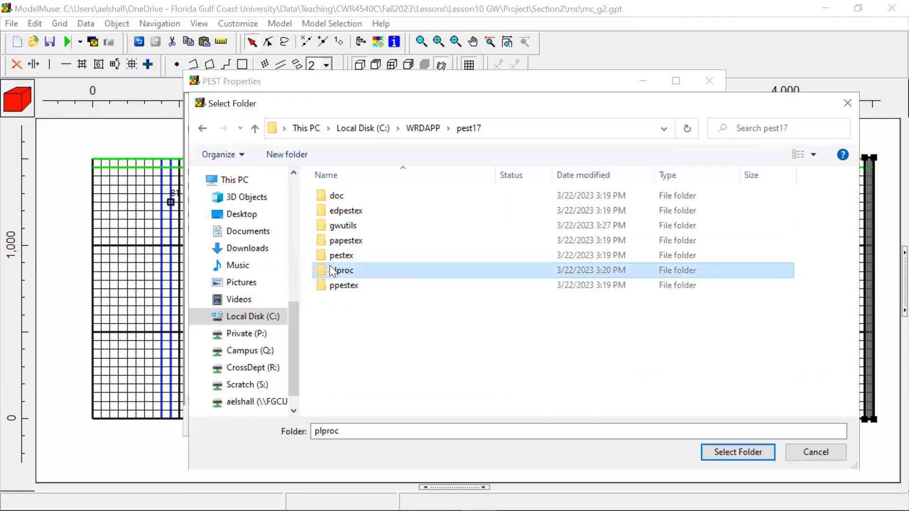
{"action": "left_click", "coordinate": [808, 454]}
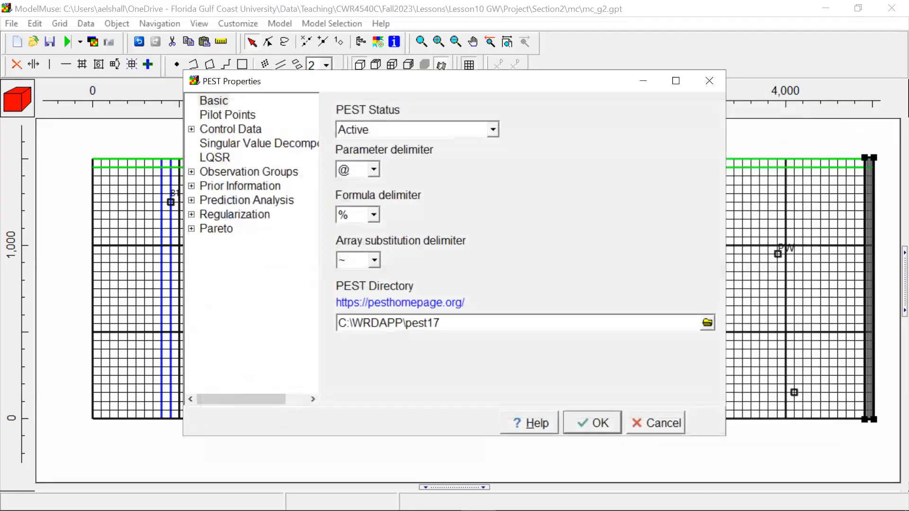
{"action": "left_click", "coordinate": [87, 498]}
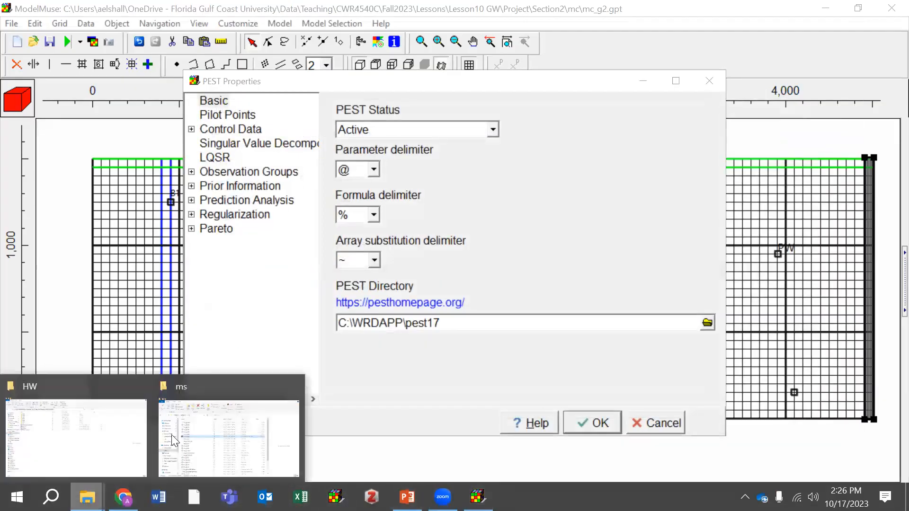
{"action": "left_click", "coordinate": [197, 424]}
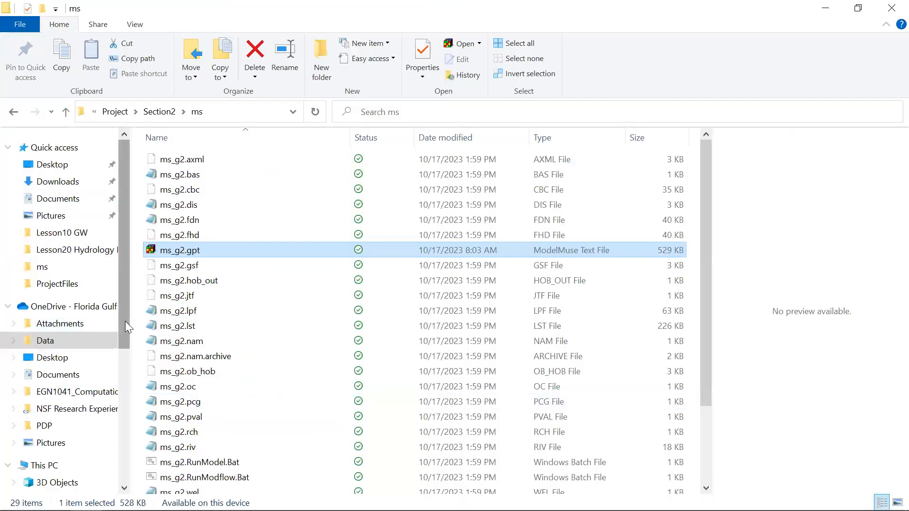
{"action": "scroll", "coordinate": [120, 419], "scroll_direction": "down", "scroll_amount": 5}
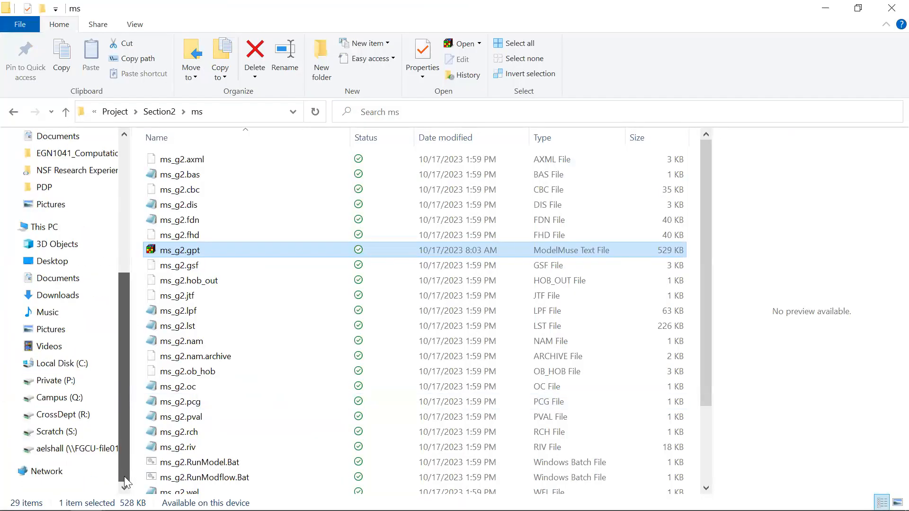
{"action": "left_click", "coordinate": [61, 365]}
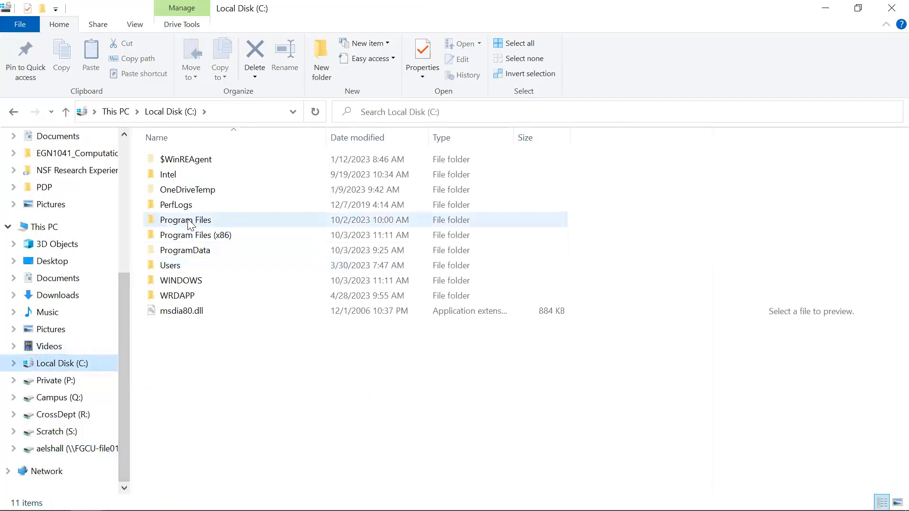
{"action": "double_click", "coordinate": [193, 297]}
{"action": "double_click", "coordinate": [188, 296]}
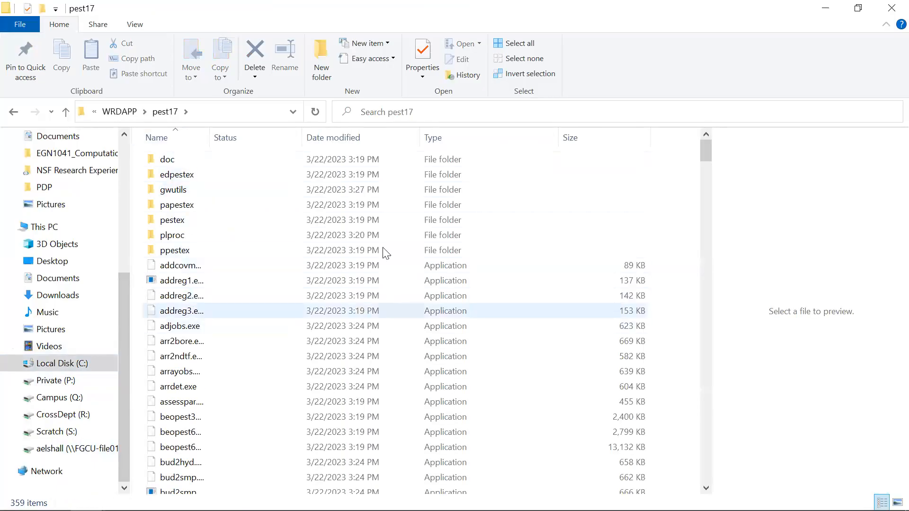
{"action": "double_click", "coordinate": [179, 240]}
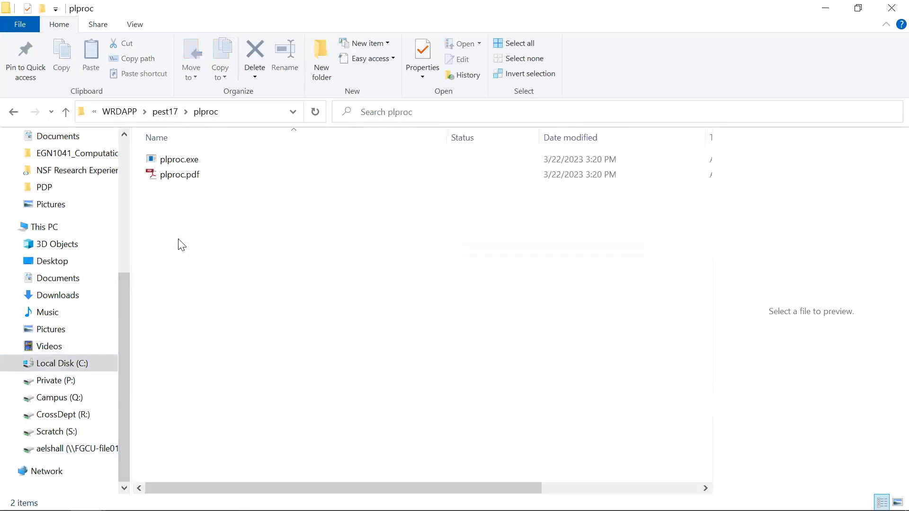
Copy plproc.exe from the plproc folder into its parent folder pest17
{"action": "right_click", "coordinate": [186, 161]}
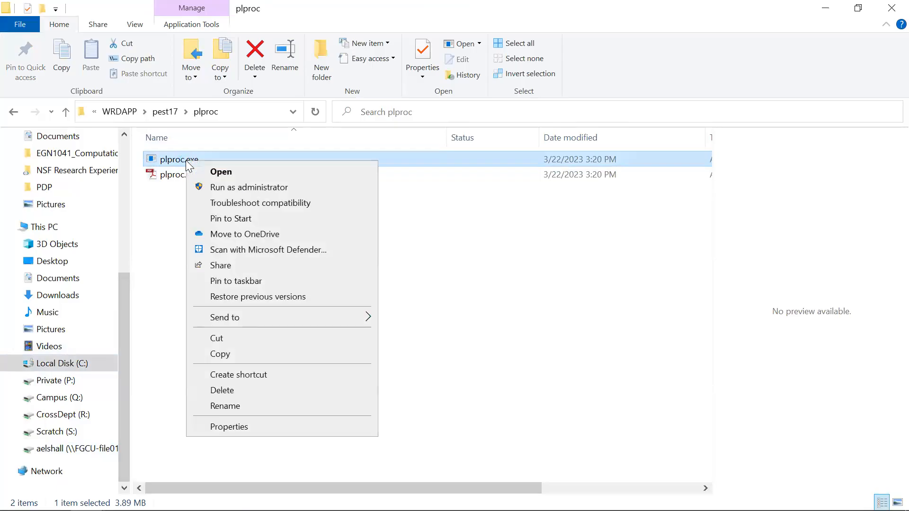
{"action": "left_click", "coordinate": [230, 353]}
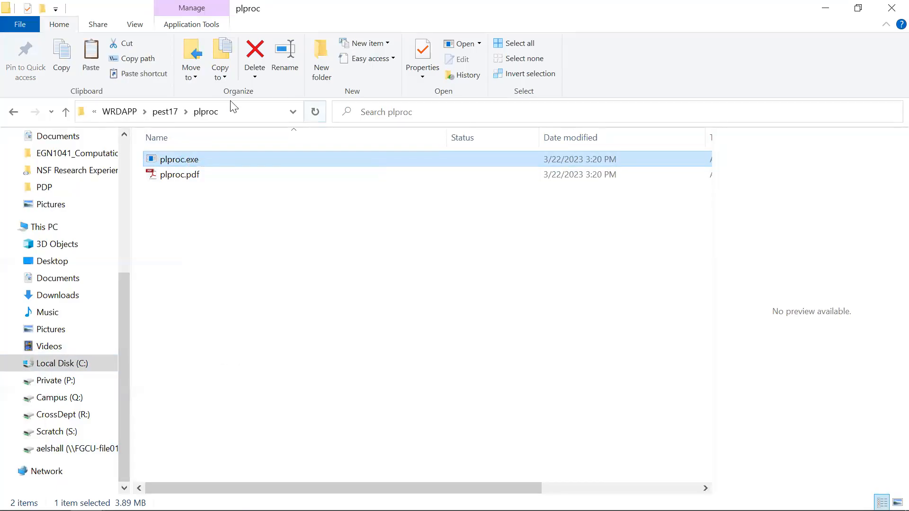
{"action": "left_click", "coordinate": [167, 114]}
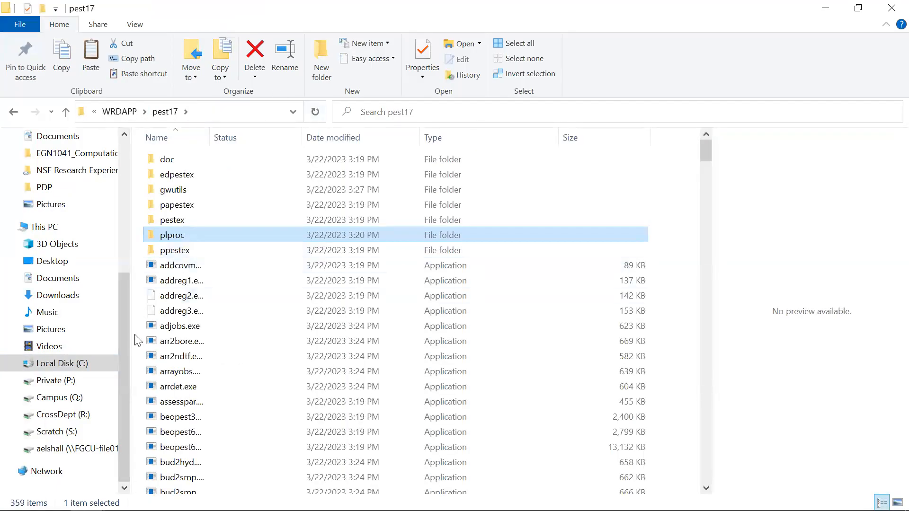
{"action": "left_click", "coordinate": [136, 337]}
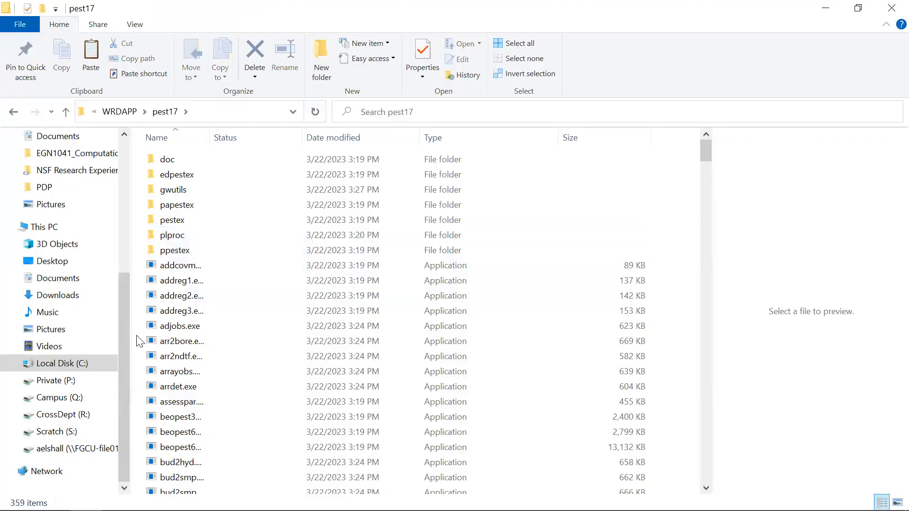
{"action": "right_click", "coordinate": [136, 337]}
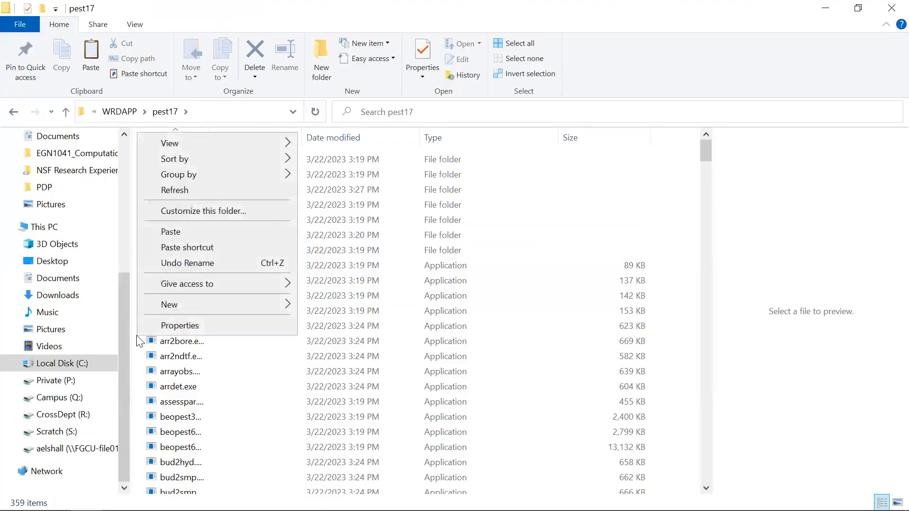
{"action": "left_click", "coordinate": [179, 231]}
{"action": "left_click", "coordinate": [385, 211]}
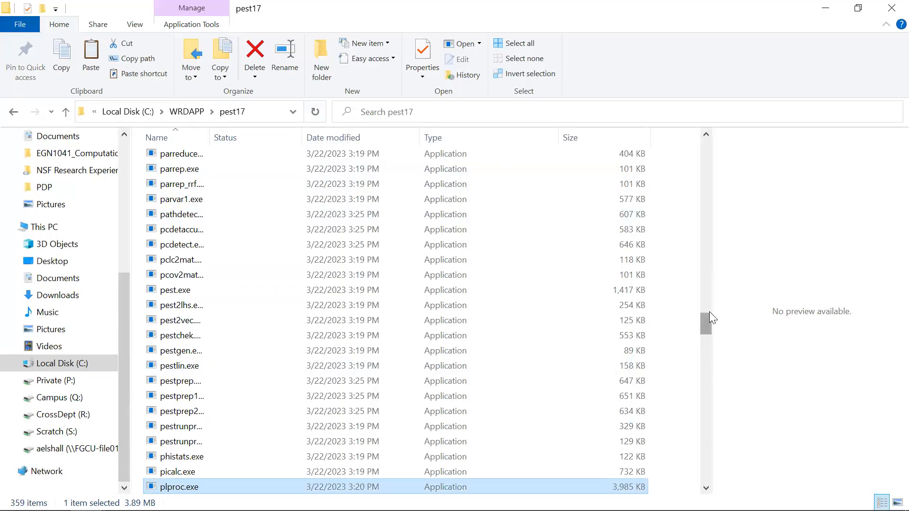
Check the contents of the plproc subfolder and the pest17 folder, and return to ModelMuse
{"action": "left_click_drag", "start_coordinate": [709, 315], "coordinate": [706, 155]}
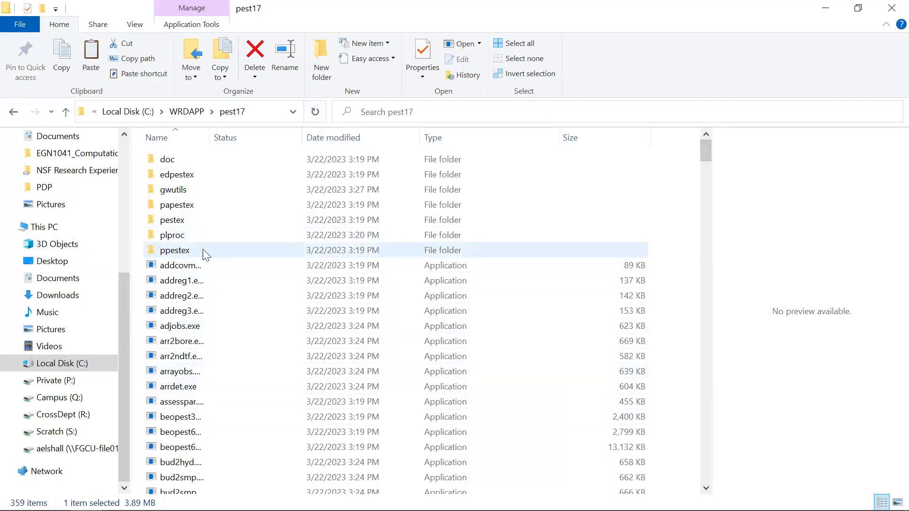
{"action": "double_click", "coordinate": [166, 235]}
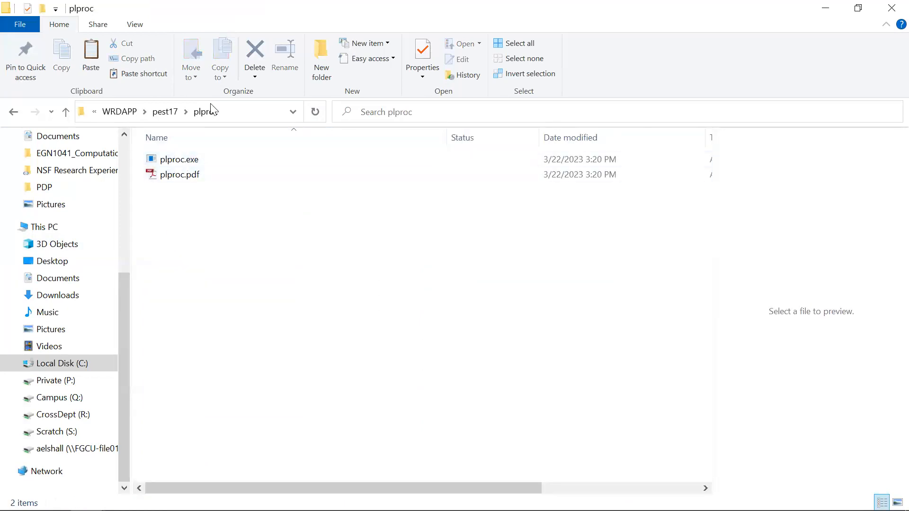
{"action": "left_click", "coordinate": [165, 112]}
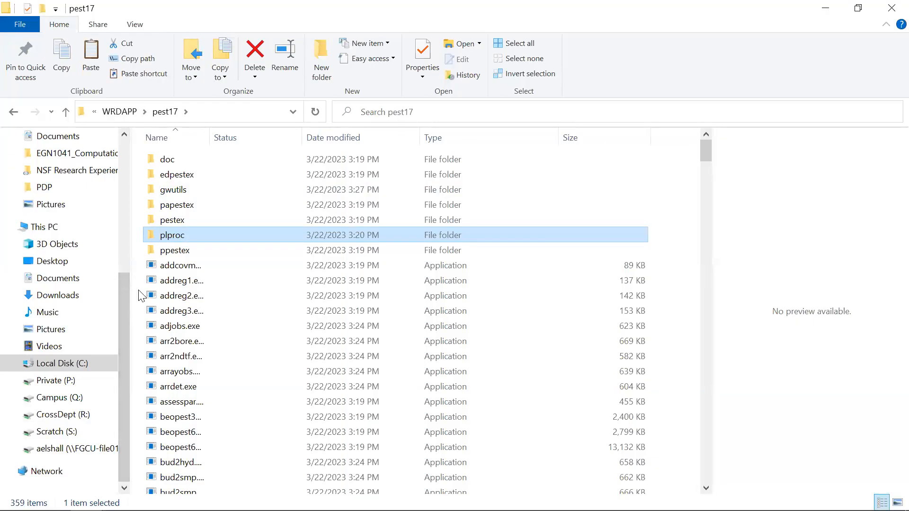
{"action": "left_click", "coordinate": [140, 296]}
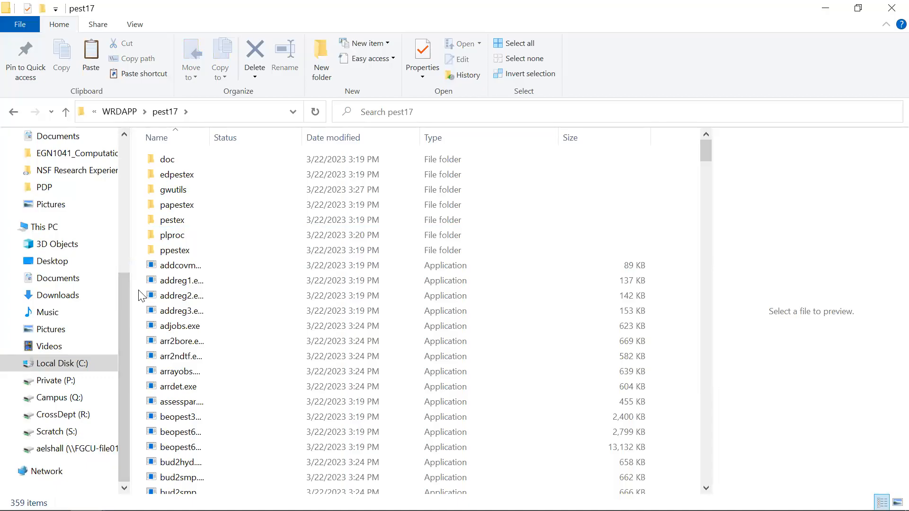
{"action": "left_click", "coordinate": [827, 7]}
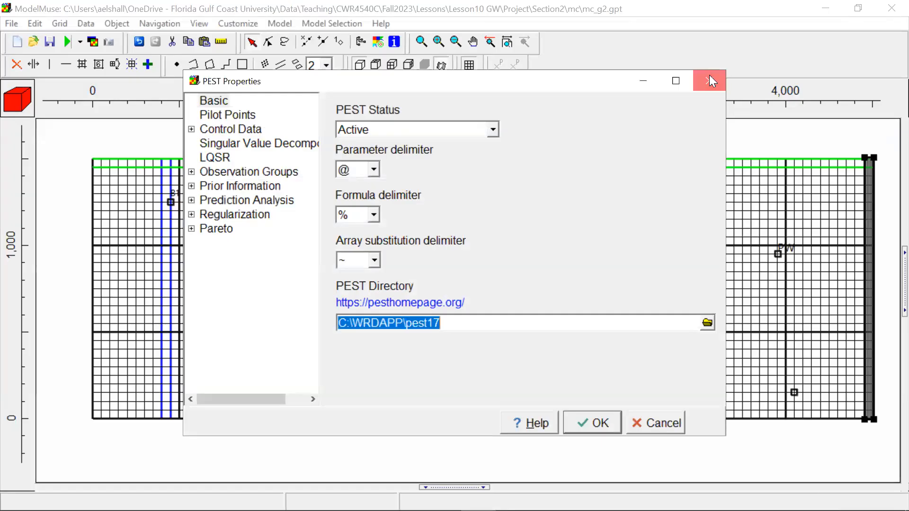
Close the PEST properties without applying them and briefly view the observed hydraulic head slide in PowerPoint before returning to ModelMuse
{"action": "left_click", "coordinate": [709, 75]}
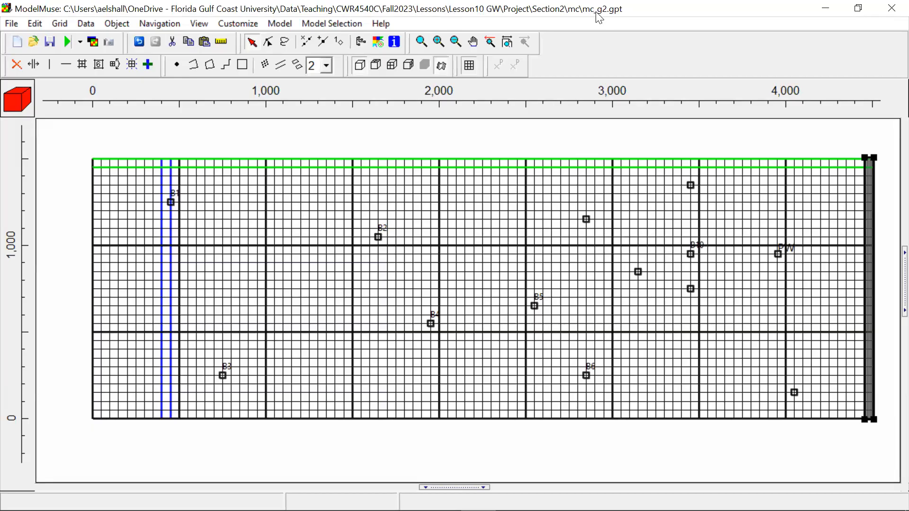
{"action": "left_click", "coordinate": [831, 7]}
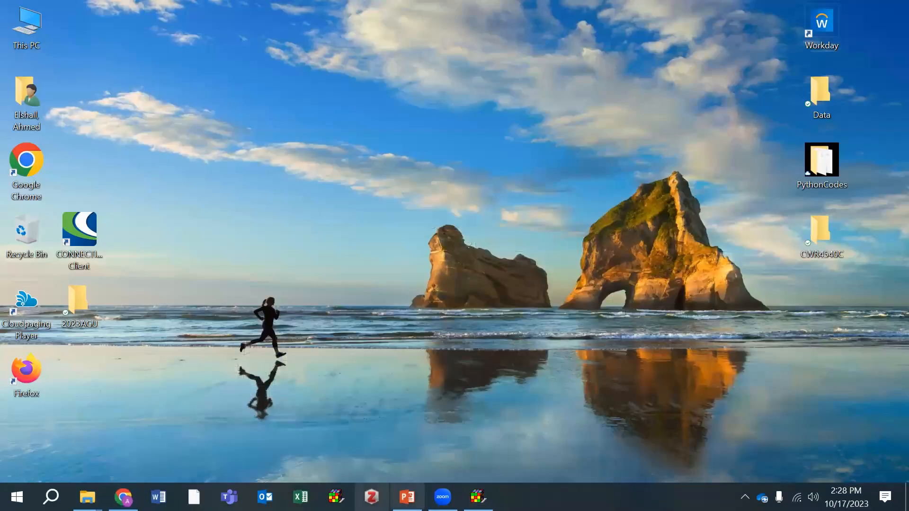
{"action": "left_click", "coordinate": [407, 497]}
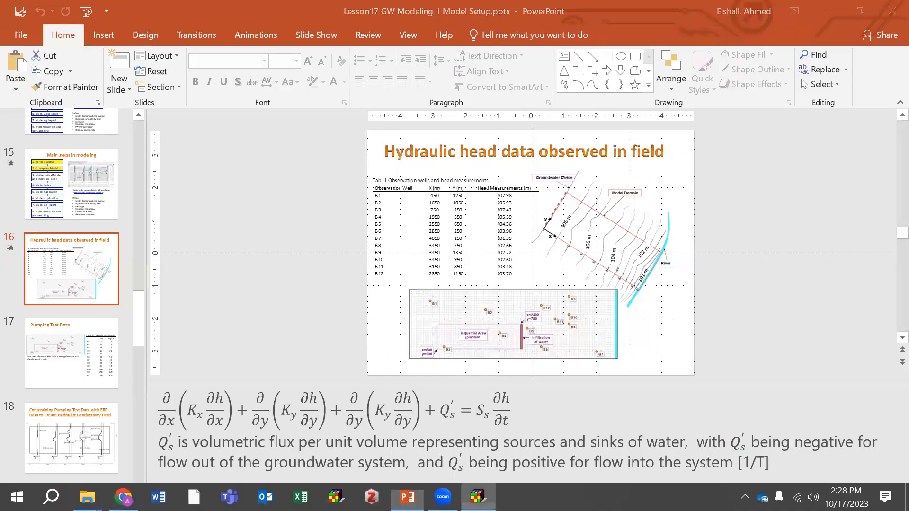
{"action": "left_click", "coordinate": [478, 497]}
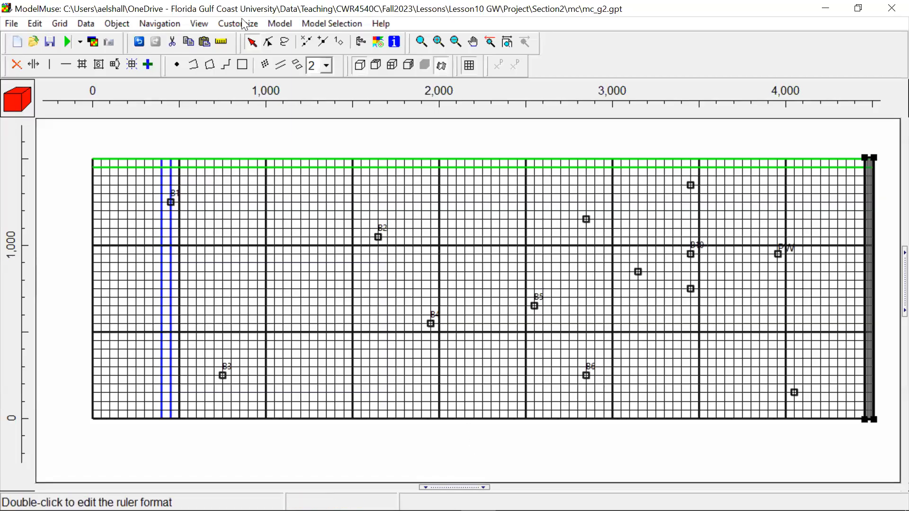
Reopen the PEST properties and check the PEST directory location, keeping C:\WRDAPP\pest17
{"action": "left_click", "coordinate": [281, 23]}
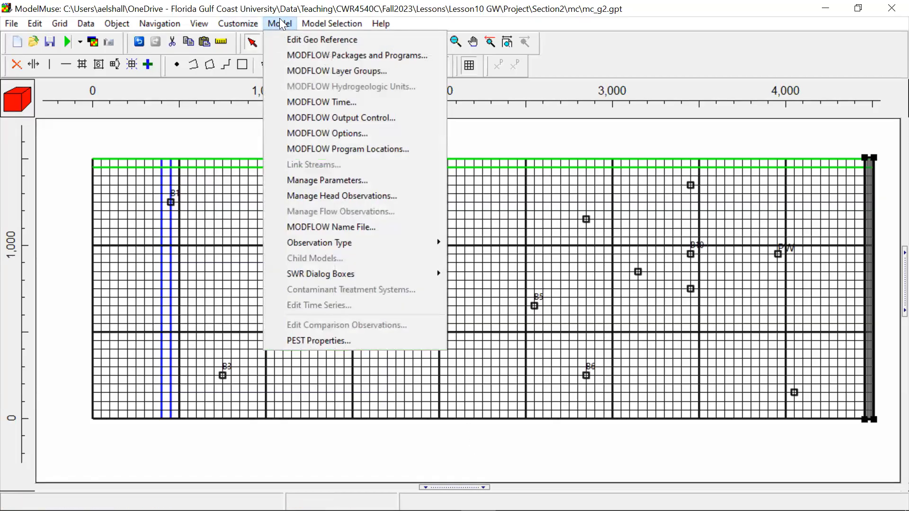
{"action": "left_click", "coordinate": [349, 338]}
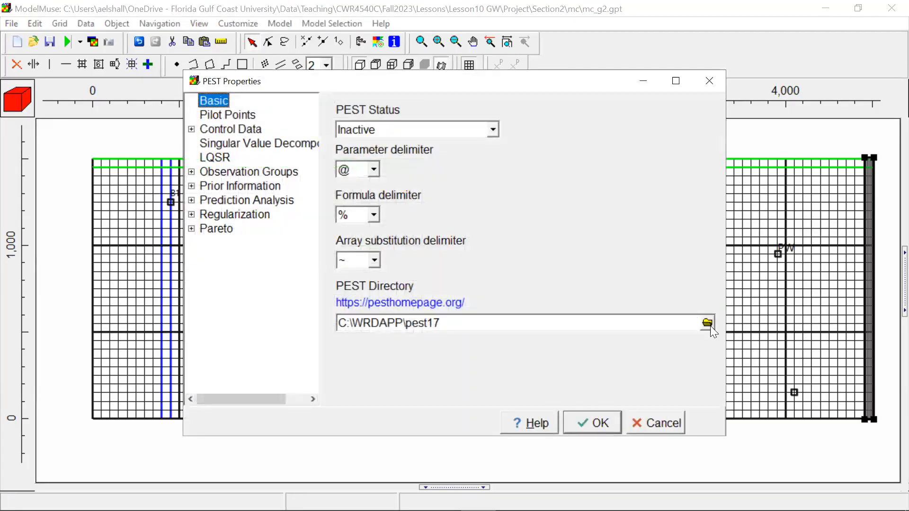
{"action": "left_click", "coordinate": [707, 323]}
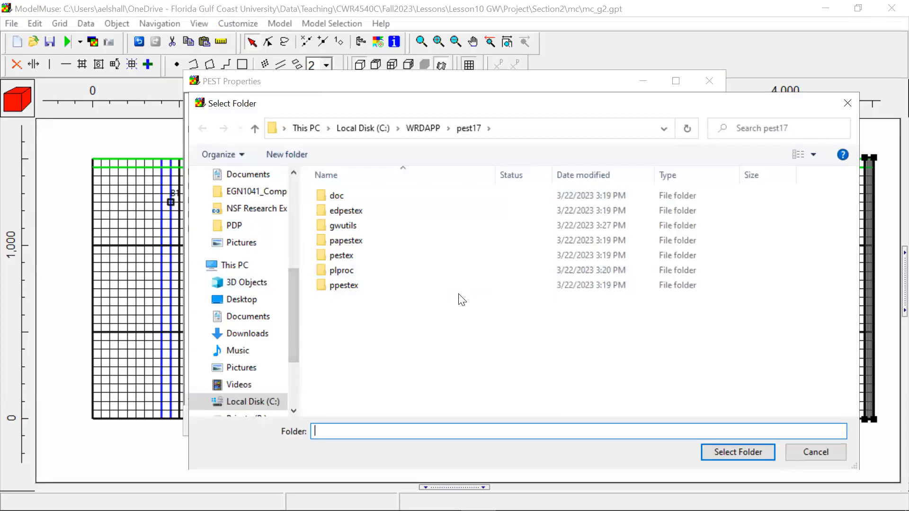
{"action": "left_click", "coordinate": [810, 457]}
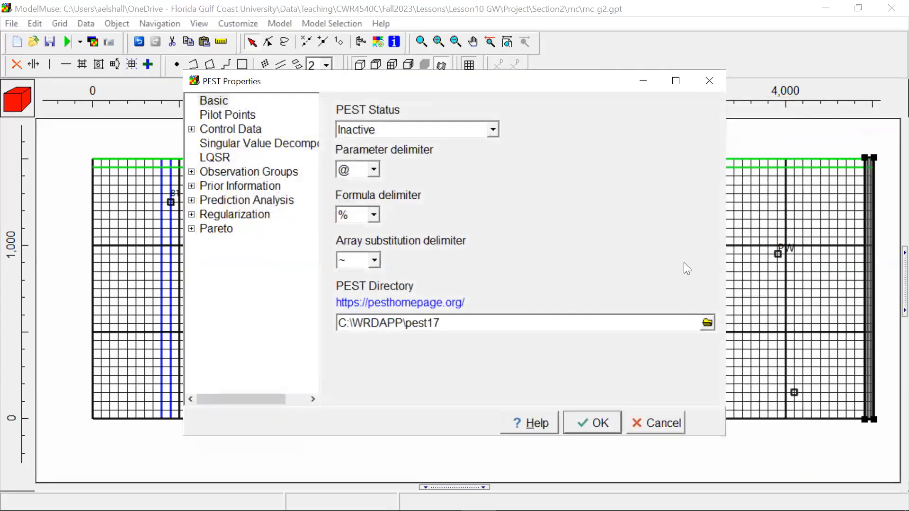
{"action": "left_click", "coordinate": [606, 422]}
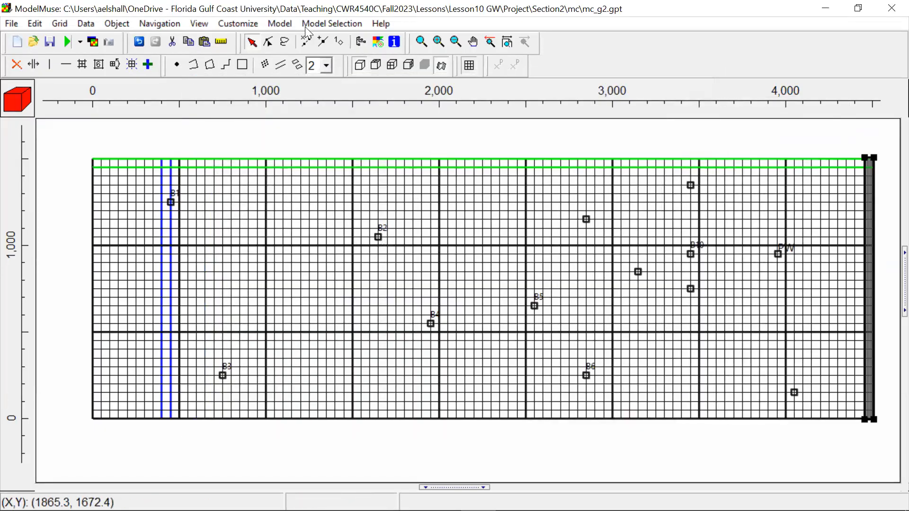
View the HK parameters K1 to K6 in the parameter manager and close it
{"action": "left_click", "coordinate": [279, 25]}
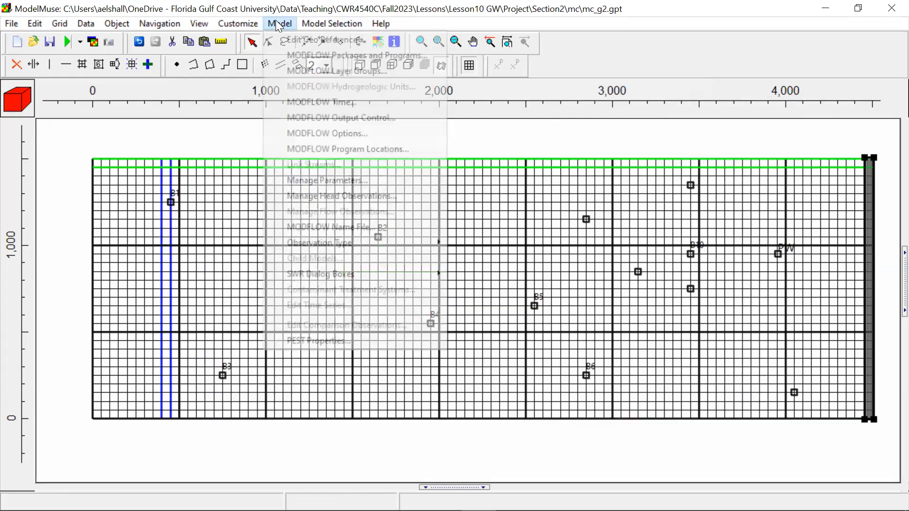
{"action": "left_click", "coordinate": [322, 180]}
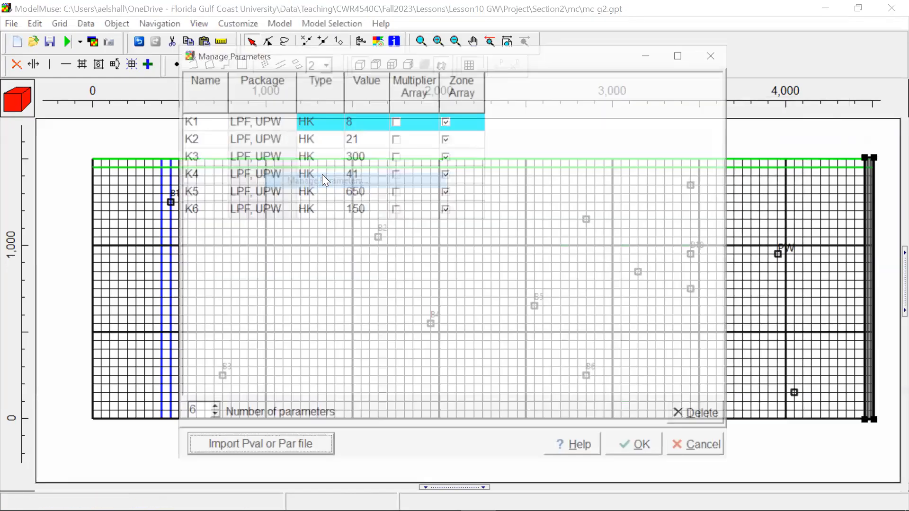
{"action": "left_click", "coordinate": [722, 60]}
Set the PEST status to Active in the PEST properties and apply it
{"action": "left_click", "coordinate": [283, 23]}
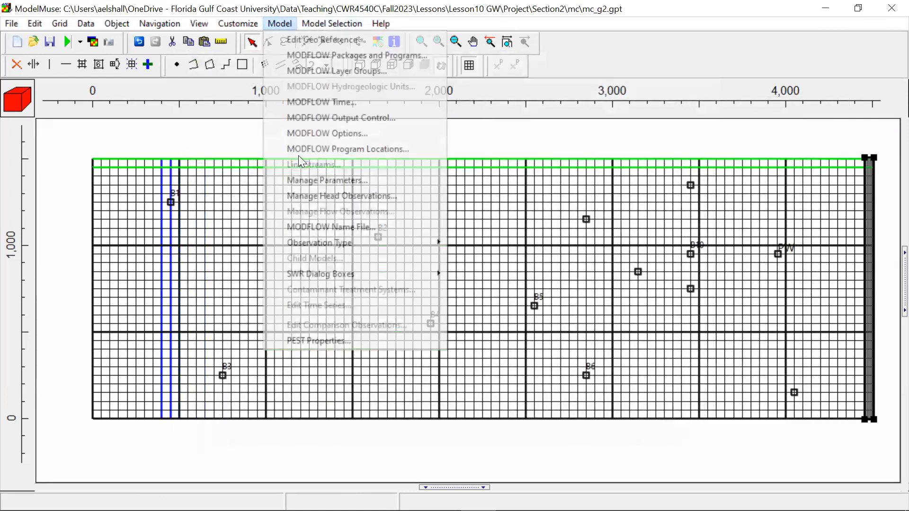
{"action": "left_click", "coordinate": [318, 343]}
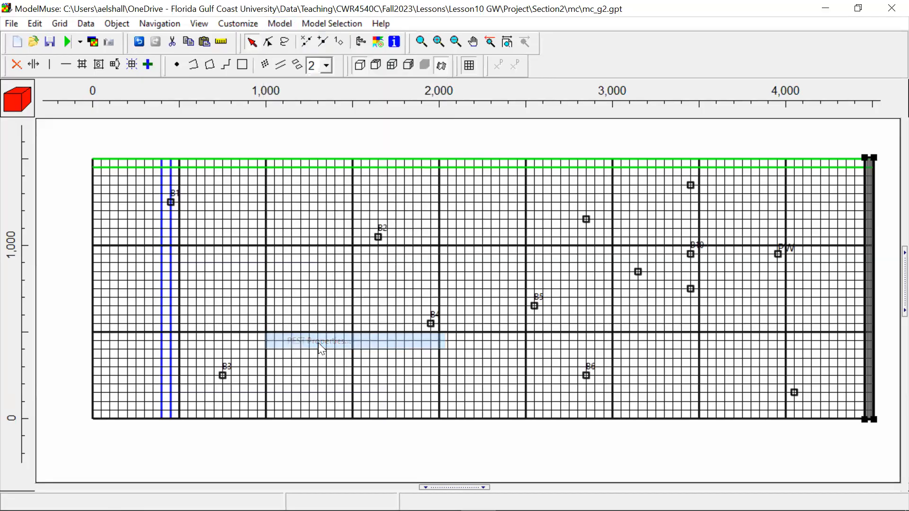
{"action": "left_click", "coordinate": [415, 129]}
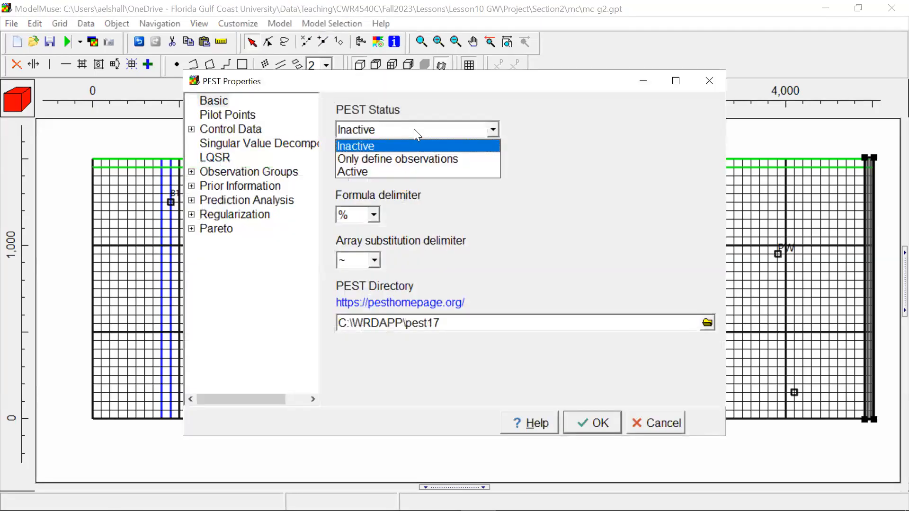
{"action": "left_click", "coordinate": [391, 173]}
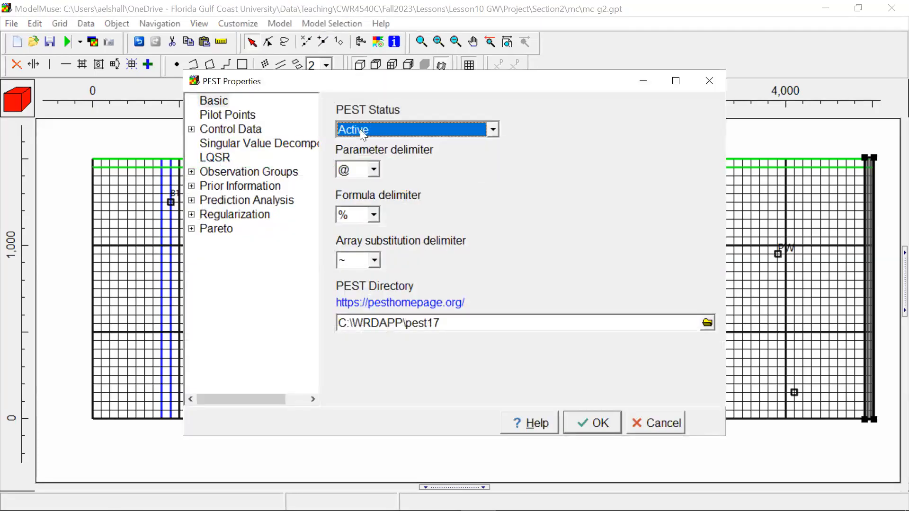
{"action": "left_click", "coordinate": [582, 424]}
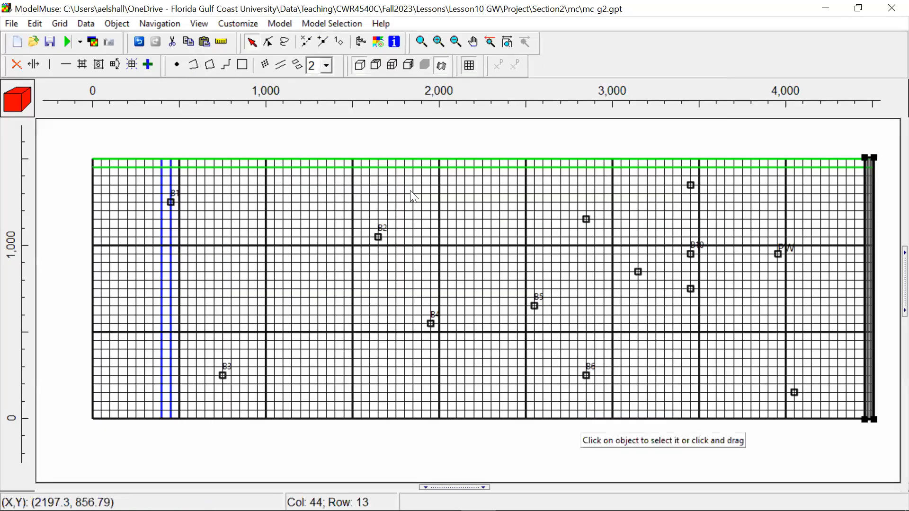
Open the parameter manager, widen it to show the bound columns, and set K1's lower bound to 6 and upper bound to 20
{"action": "left_click", "coordinate": [280, 20]}
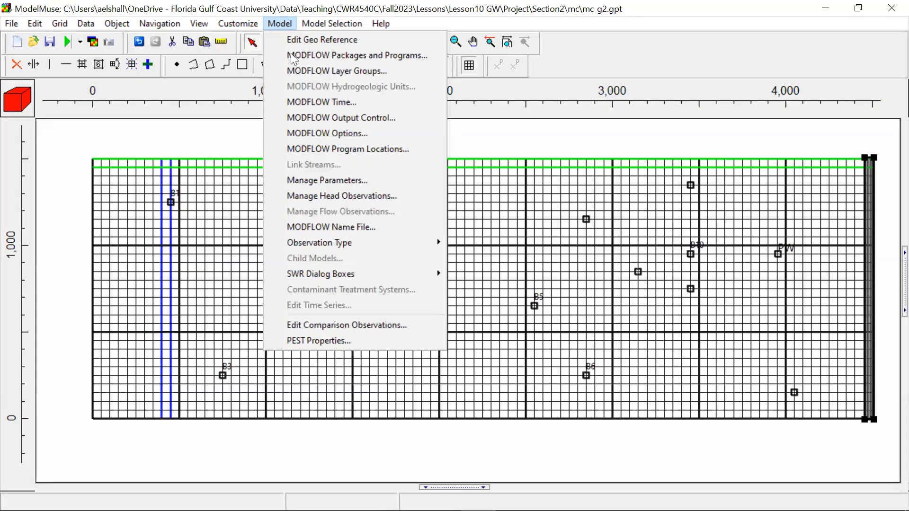
{"action": "left_click", "coordinate": [357, 180]}
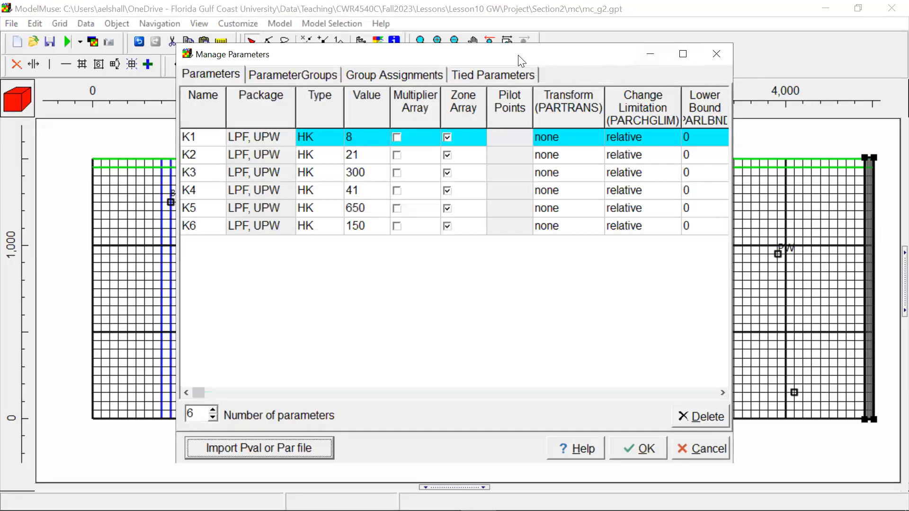
{"action": "left_click_drag", "start_coordinate": [419, 55], "coordinate": [274, 55]}
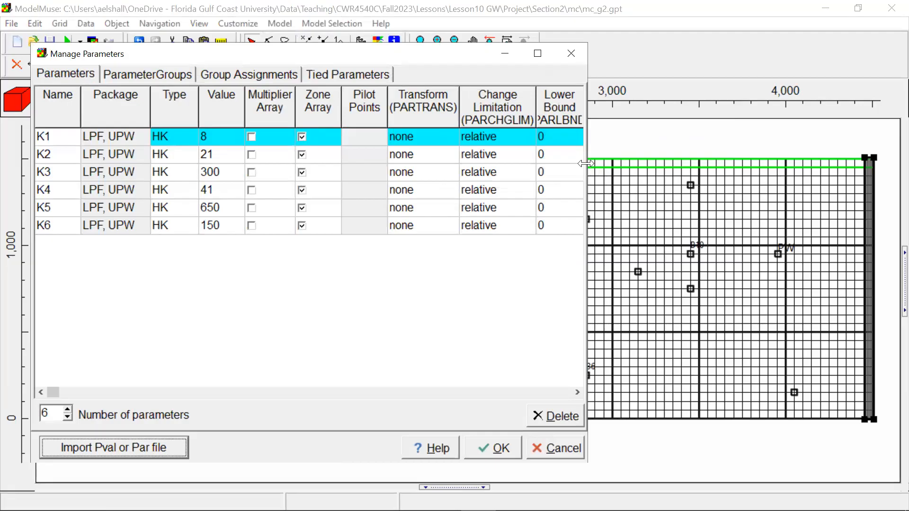
{"action": "left_click_drag", "start_coordinate": [586, 164], "coordinate": [880, 164]}
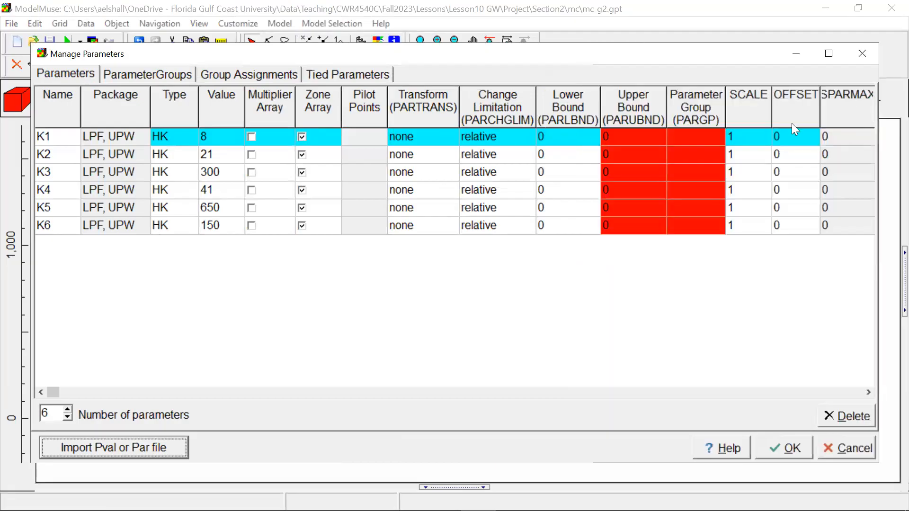
{"action": "left_click", "coordinate": [571, 137]}
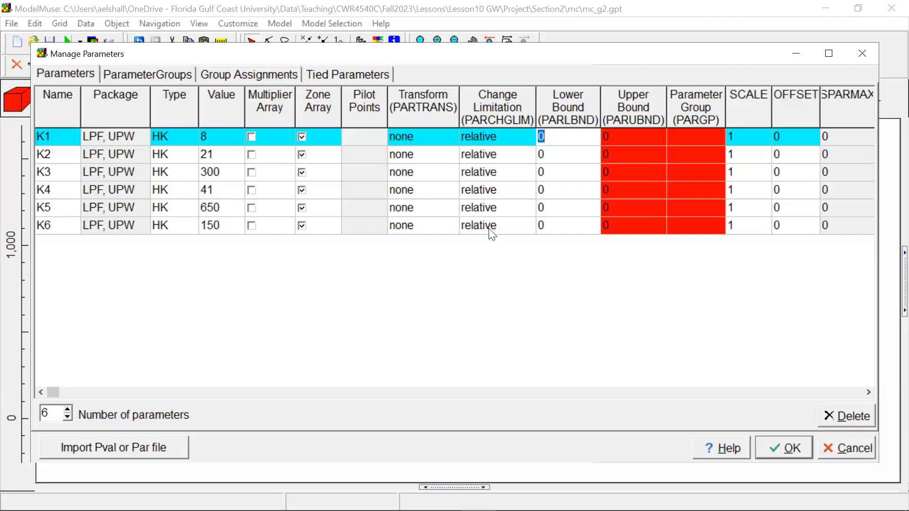
{"action": "type", "text": "6"}
{"action": "left_click", "coordinate": [641, 134]}
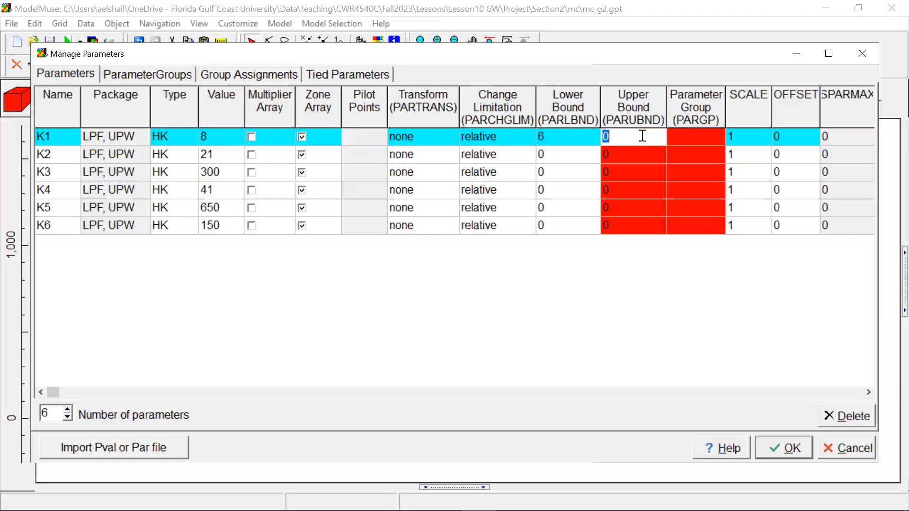
{"action": "type", "text": "20"}
{"action": "left_click", "coordinate": [650, 165]}
{"action": "left_click", "coordinate": [567, 137]}
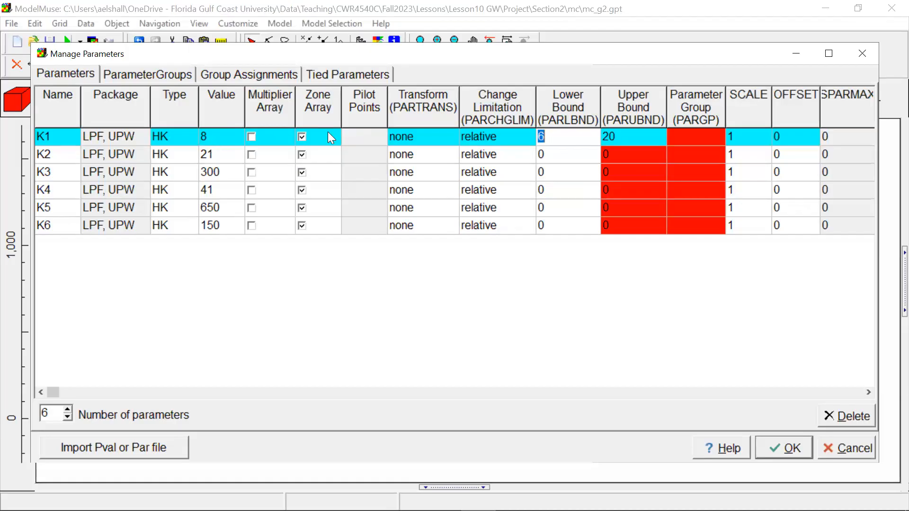
{"action": "left_click", "coordinate": [609, 134]}
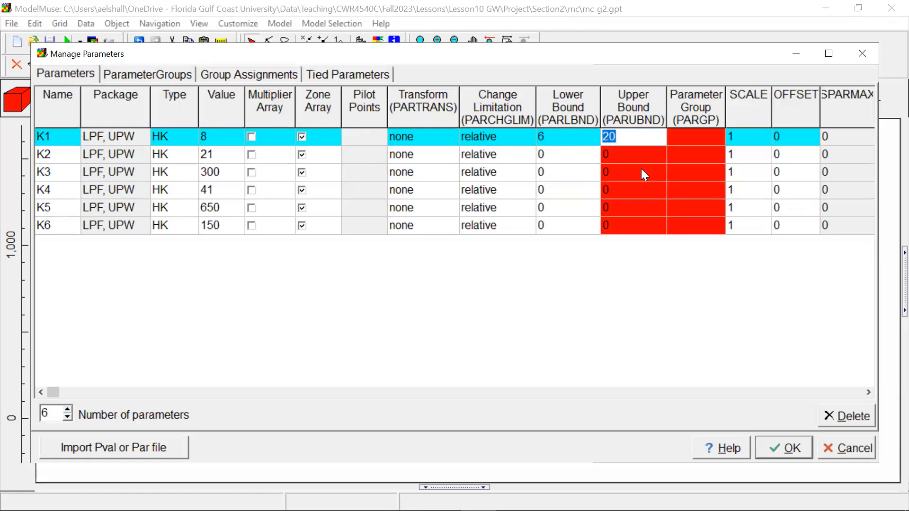
Set parameter K2's lower bound to 15 and upper bound to 30
{"action": "left_click", "coordinate": [554, 154]}
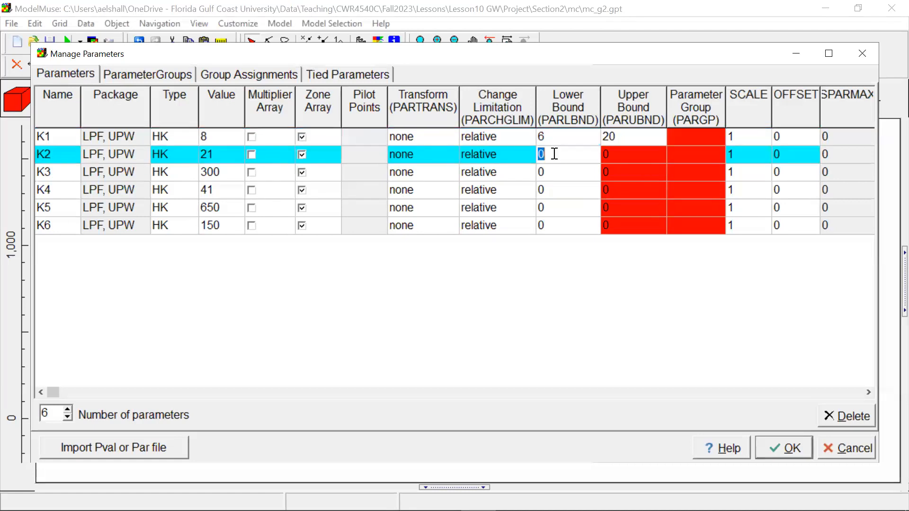
{"action": "type", "text": "15"}
{"action": "left_click", "coordinate": [645, 151]}
{"action": "type", "text": "30"}
Set parameter K3's lower bound to 150 and upper bound to 400
{"action": "left_click", "coordinate": [580, 175]}
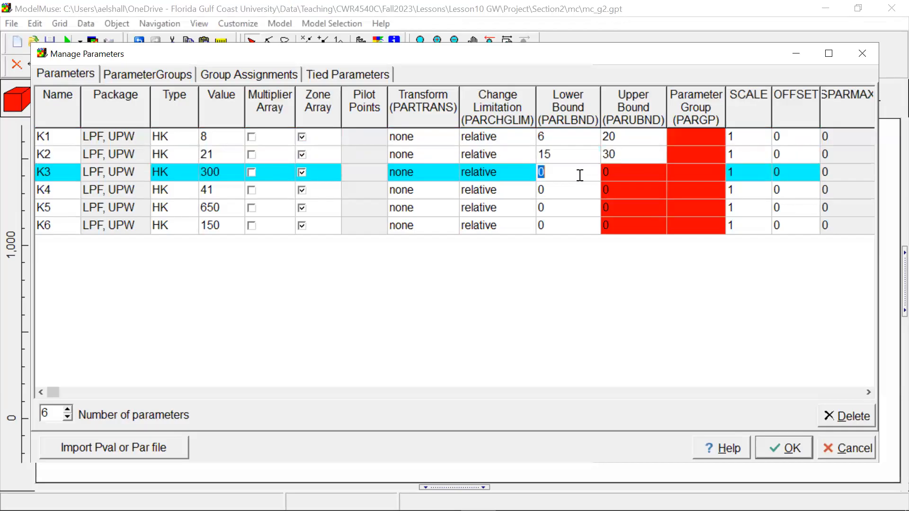
{"action": "type", "text": "150"}
{"action": "left_click", "coordinate": [618, 177]}
{"action": "type", "text": "400"}
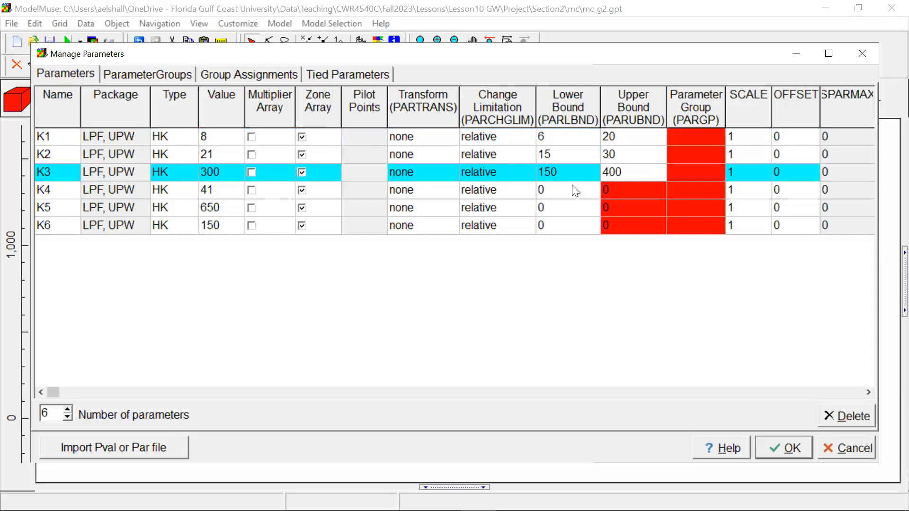
Set parameter K4's lower bound to 30 and upper bound to 60
{"action": "left_click", "coordinate": [573, 186]}
{"action": "type", "text": "30"}
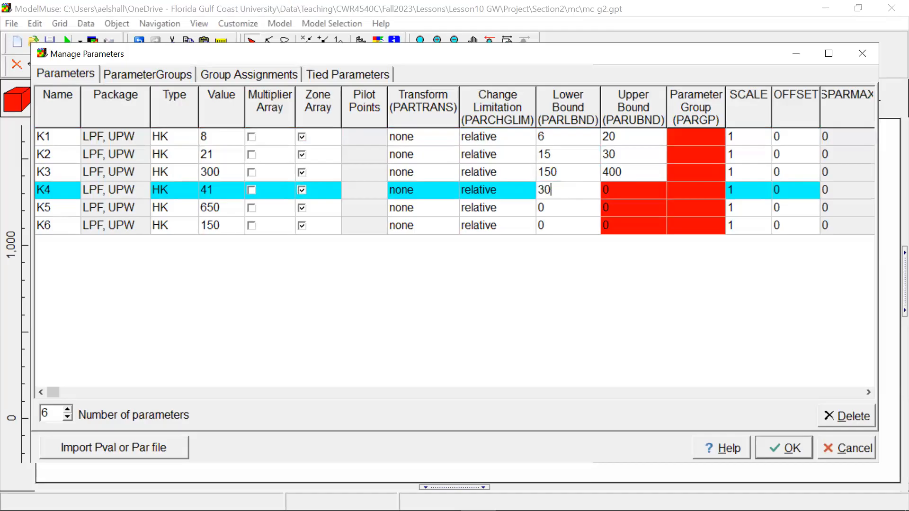
{"action": "left_click", "coordinate": [622, 184]}
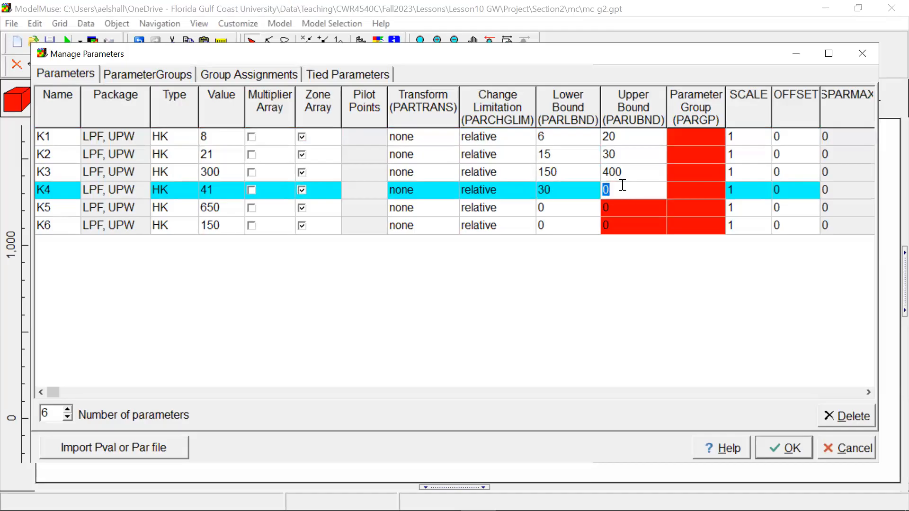
{"action": "type", "text": "5"}
{"action": "key", "text": "BackSpace"}
{"action": "type", "text": "60"}
Set parameter K5's lower bound to 500 and upper bound to 900
{"action": "left_click", "coordinate": [570, 209]}
{"action": "type", "text": "500"}
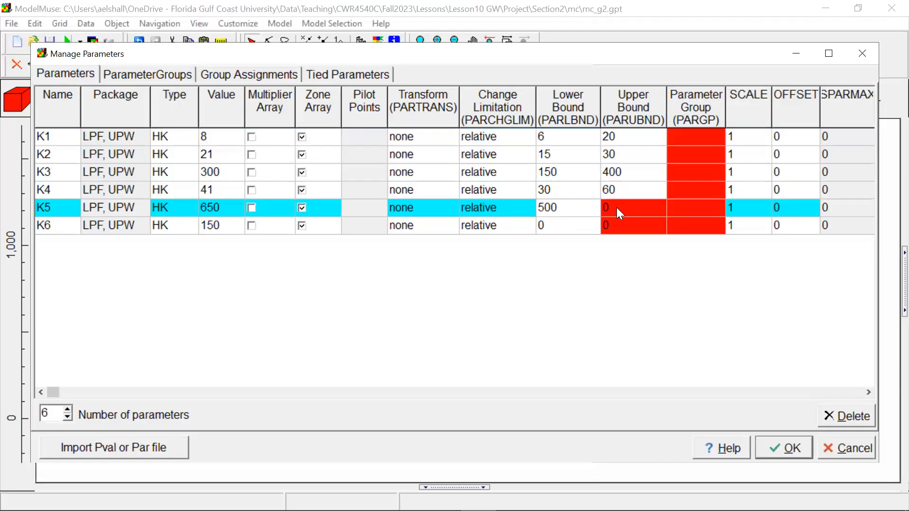
{"action": "left_click", "coordinate": [604, 209]}
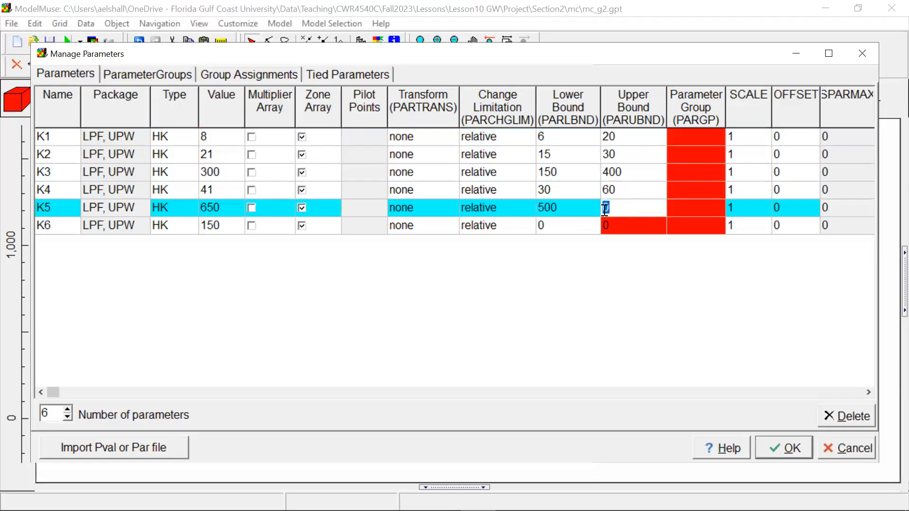
{"action": "type", "text": "900"}
Set parameter K6's lower bound to 100 and upper bound to 200
{"action": "left_click", "coordinate": [577, 230]}
{"action": "type", "text": "100"}
{"action": "left_click", "coordinate": [621, 226]}
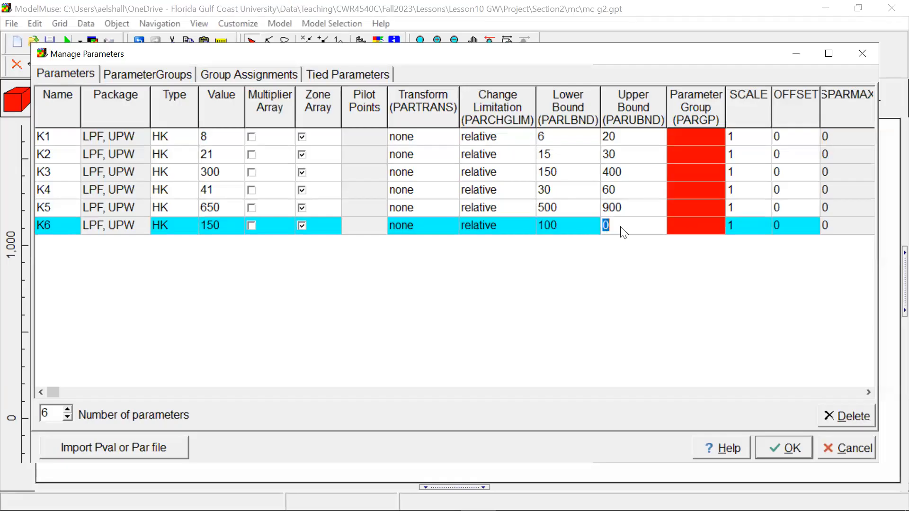
{"action": "type", "text": "200"}
{"action": "left_click", "coordinate": [687, 176]}
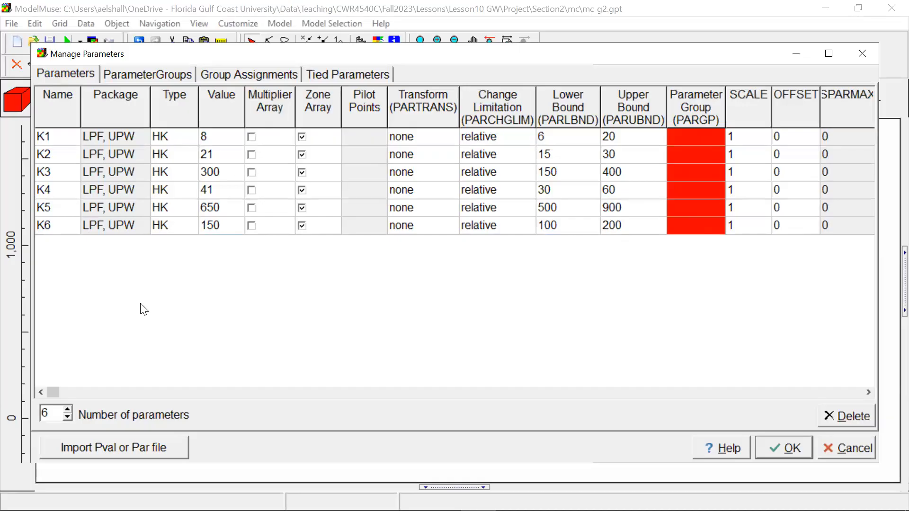
Create a parameter group named HGroup, keeping its default derivative settings
{"action": "left_click", "coordinate": [135, 76]}
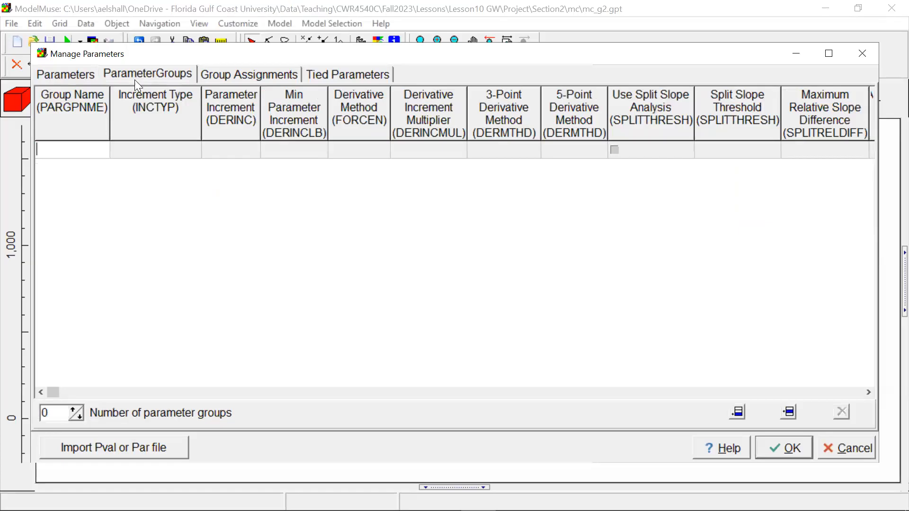
{"action": "left_click", "coordinate": [85, 155]}
{"action": "type", "text": "HGroup"}
{"action": "left_click", "coordinate": [124, 185]}
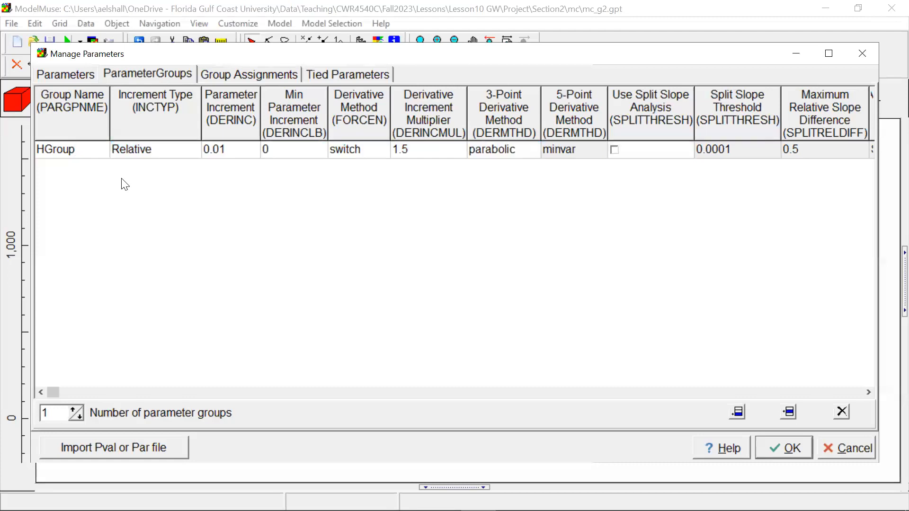
Assign parameters K1, K2 and K3 to the parameter group HGroup
{"action": "left_click", "coordinate": [83, 73]}
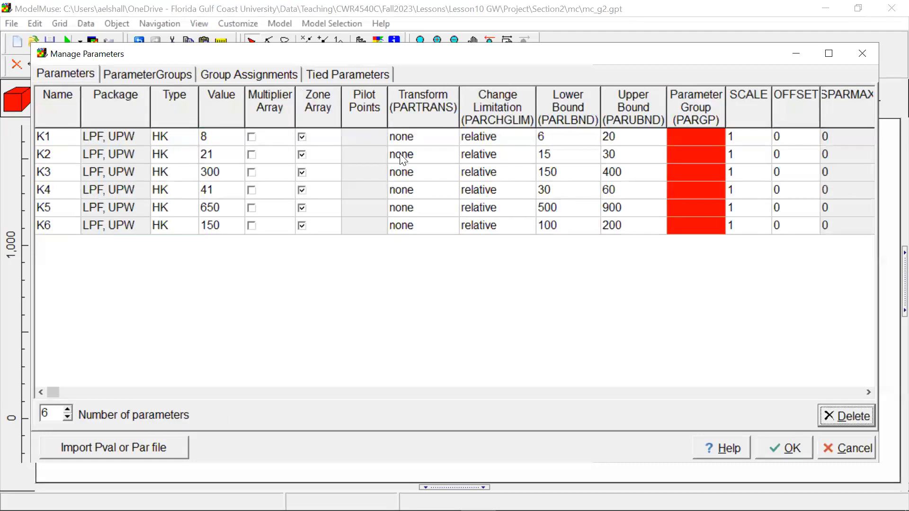
{"action": "left_click", "coordinate": [711, 134]}
{"action": "left_click", "coordinate": [710, 135]}
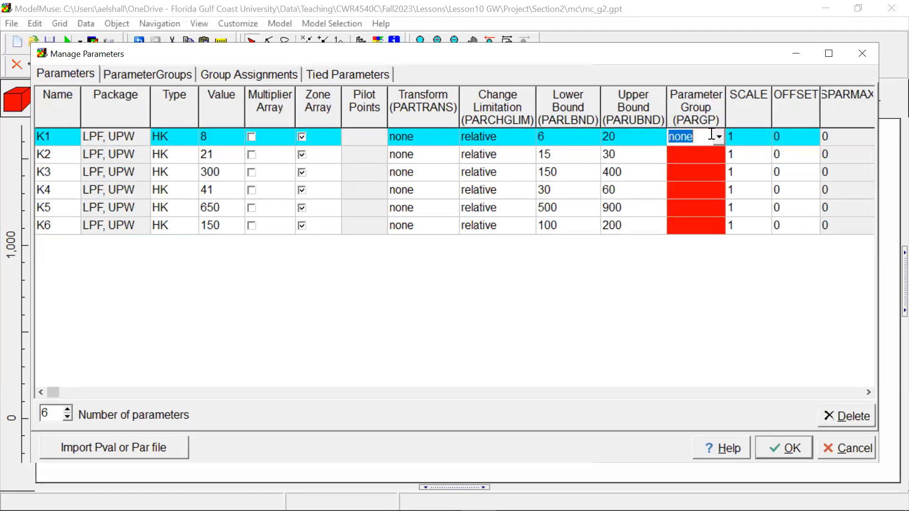
{"action": "left_click", "coordinate": [719, 136]}
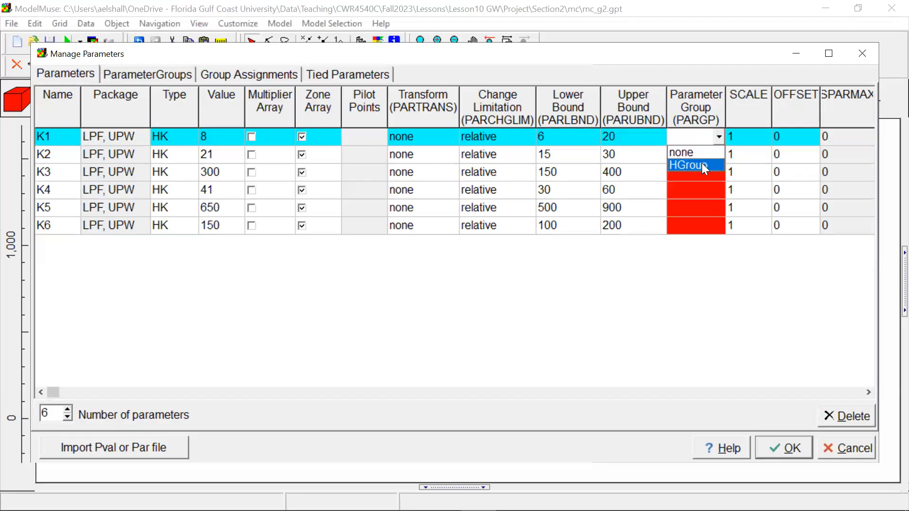
{"action": "left_click", "coordinate": [702, 163]}
{"action": "left_click", "coordinate": [720, 155]}
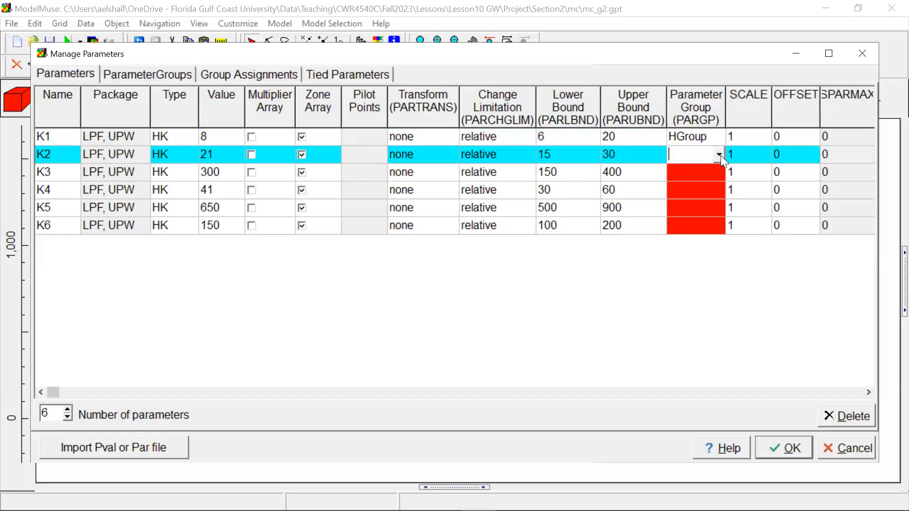
{"action": "left_click", "coordinate": [720, 155]}
{"action": "left_click", "coordinate": [709, 182]}
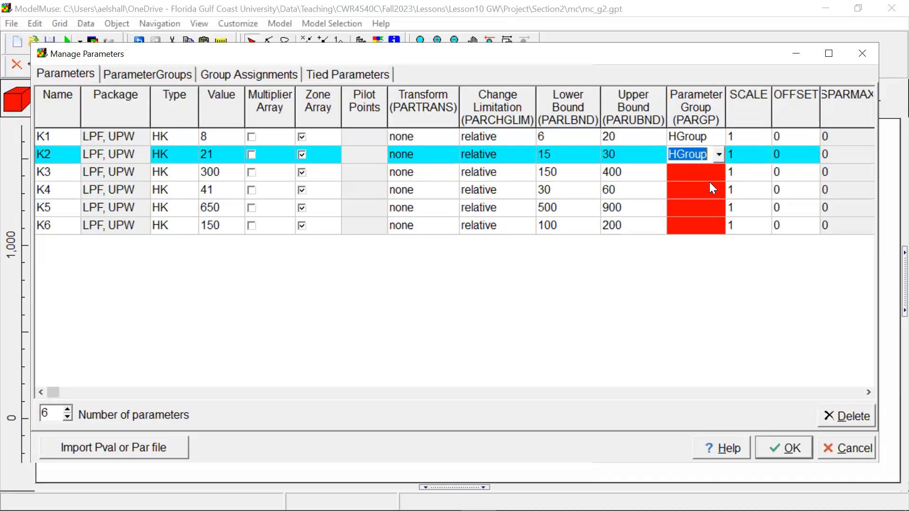
{"action": "left_click", "coordinate": [719, 175]}
{"action": "left_click", "coordinate": [718, 174]}
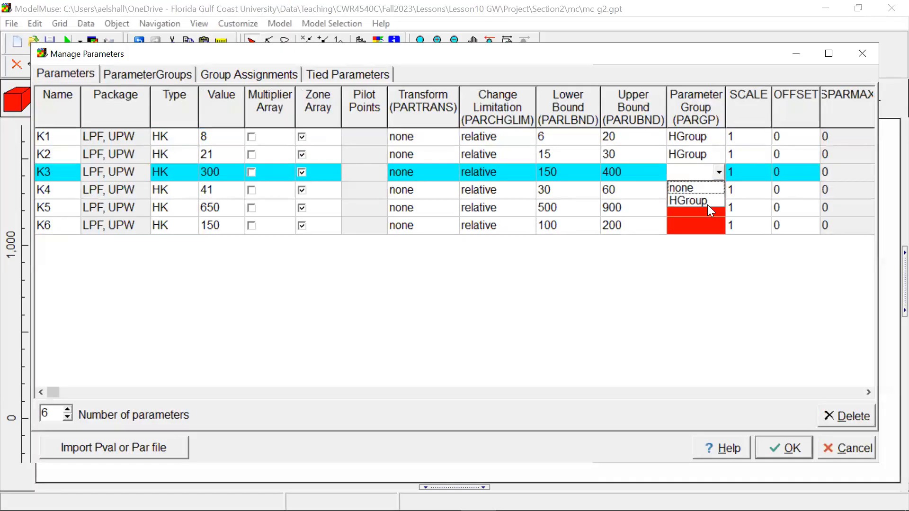
{"action": "left_click", "coordinate": [707, 204]}
{"action": "left_click", "coordinate": [708, 205]}
Assign parameters K4, K5 and K6 to the parameter group HGroup
{"action": "left_click", "coordinate": [717, 190]}
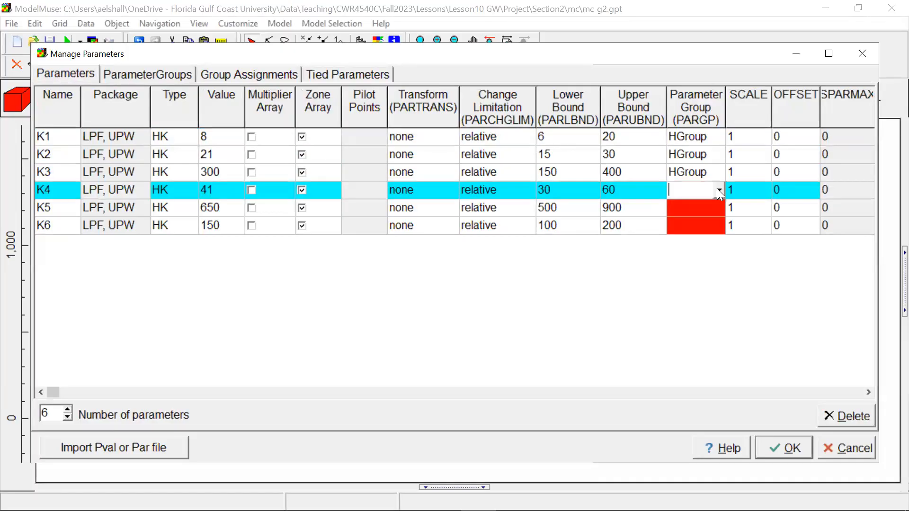
{"action": "left_click", "coordinate": [717, 190]}
{"action": "left_click", "coordinate": [703, 217]}
{"action": "left_click", "coordinate": [704, 218]}
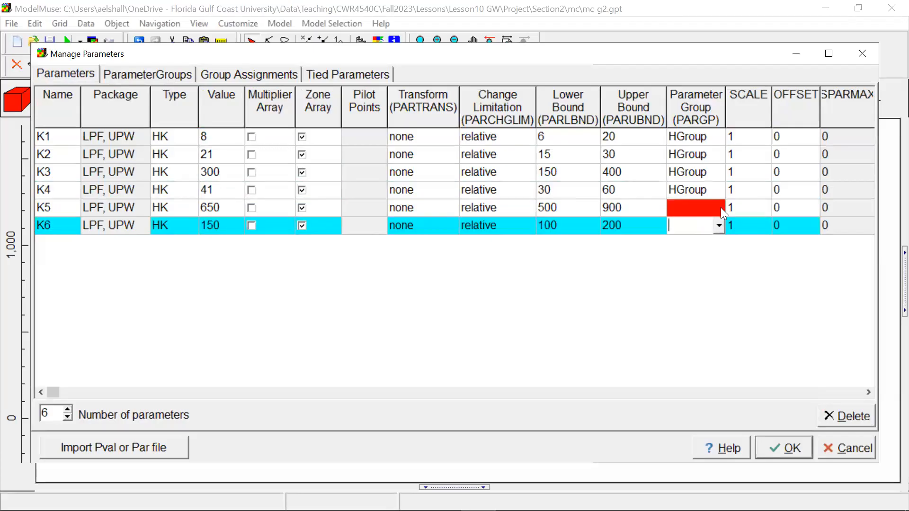
{"action": "left_click", "coordinate": [721, 207]}
{"action": "left_click", "coordinate": [720, 207]}
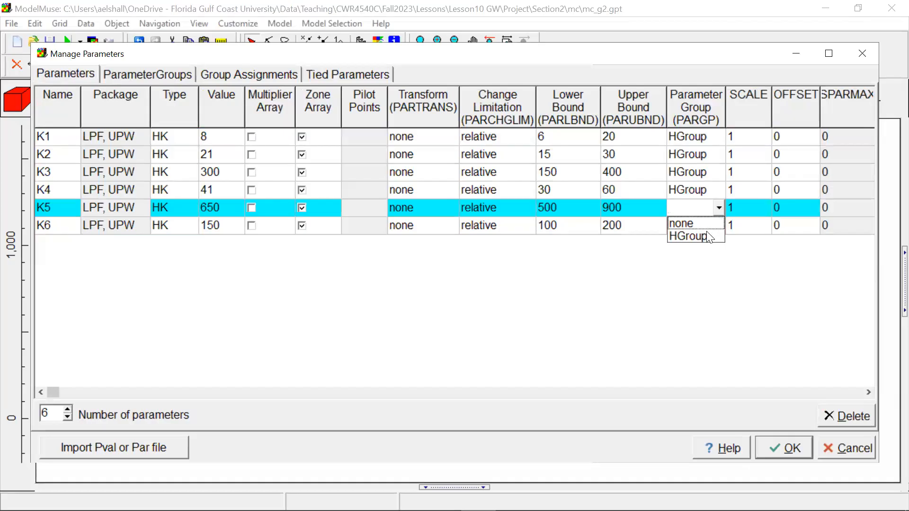
{"action": "left_click", "coordinate": [705, 235]}
{"action": "left_click", "coordinate": [712, 226]}
{"action": "left_click", "coordinate": [718, 226]}
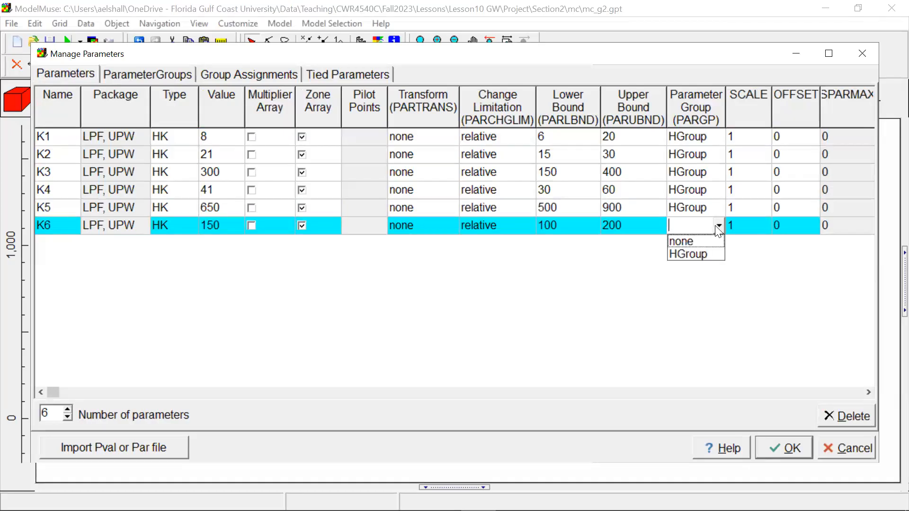
{"action": "left_click", "coordinate": [696, 255]}
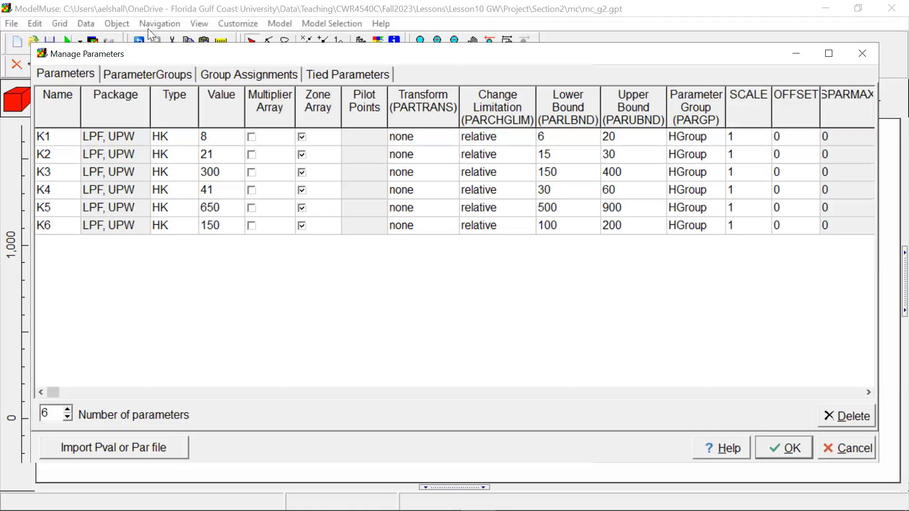
Compare the HGroup definition with the group assigned to each parameter in the parameter list
{"action": "left_click", "coordinate": [147, 79]}
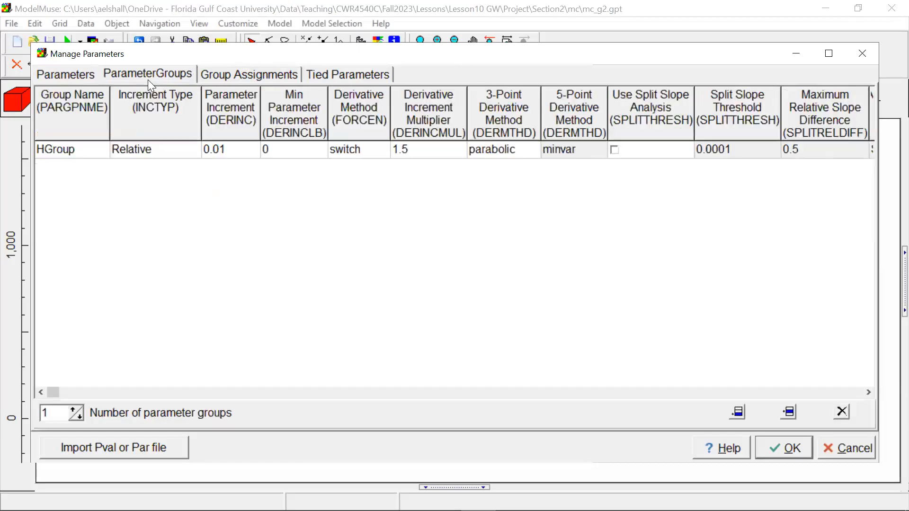
{"action": "left_click", "coordinate": [85, 145]}
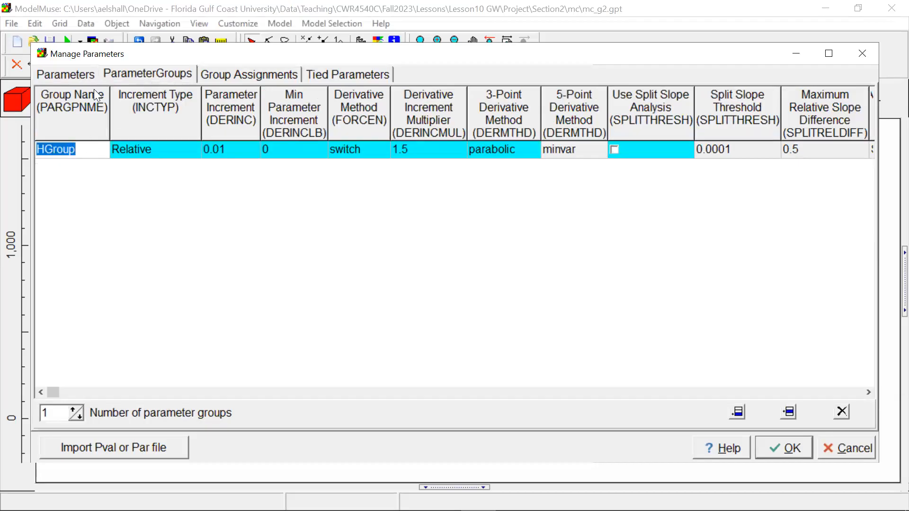
{"action": "left_click", "coordinate": [79, 75]}
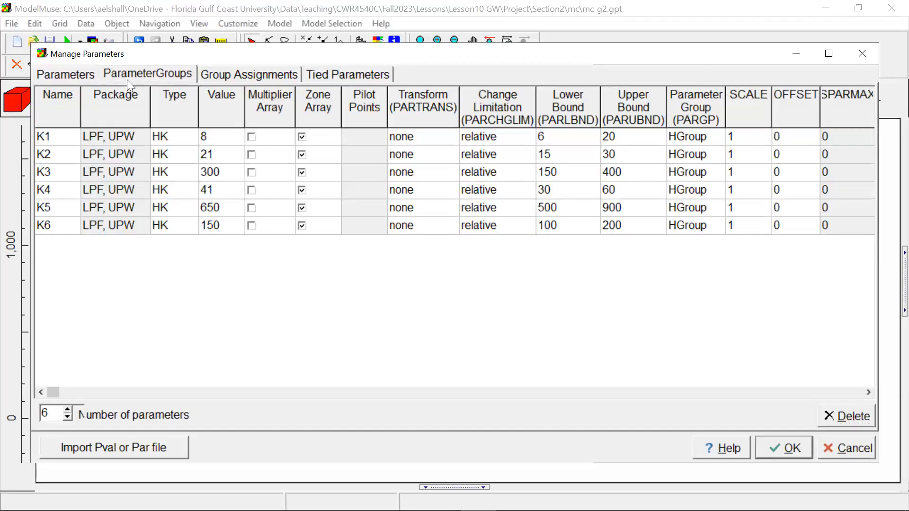
{"action": "left_click", "coordinate": [127, 80]}
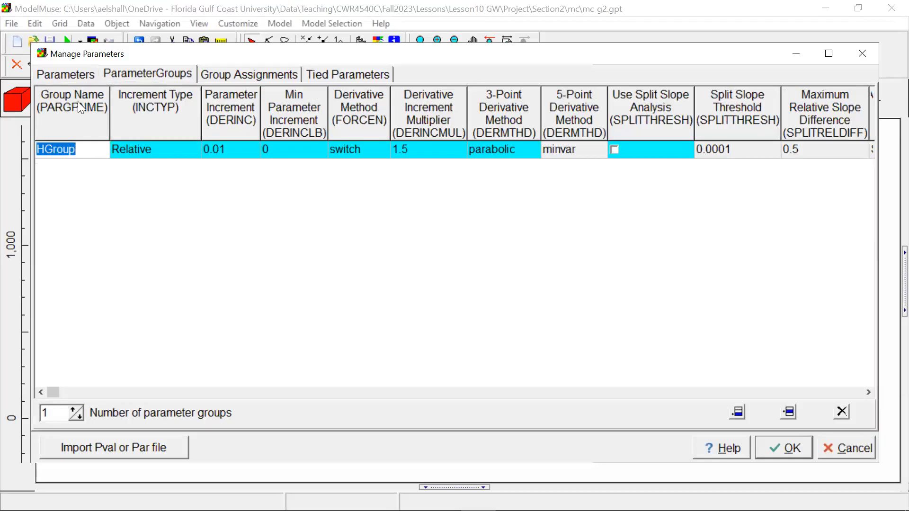
{"action": "left_click", "coordinate": [72, 71]}
{"action": "left_click", "coordinate": [126, 77]}
{"action": "left_click", "coordinate": [86, 77]}
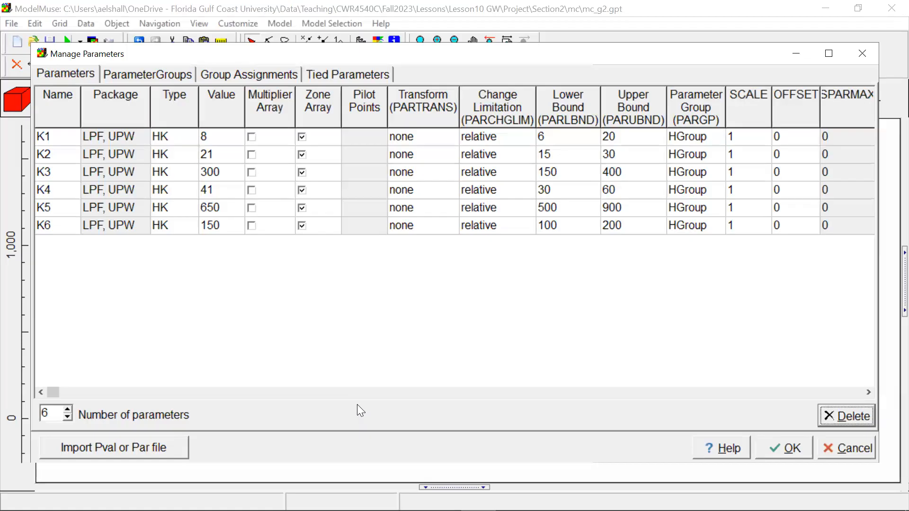
Check the parameter group choices of K1 and K2, and accept the parameter settings
{"action": "left_click", "coordinate": [695, 138]}
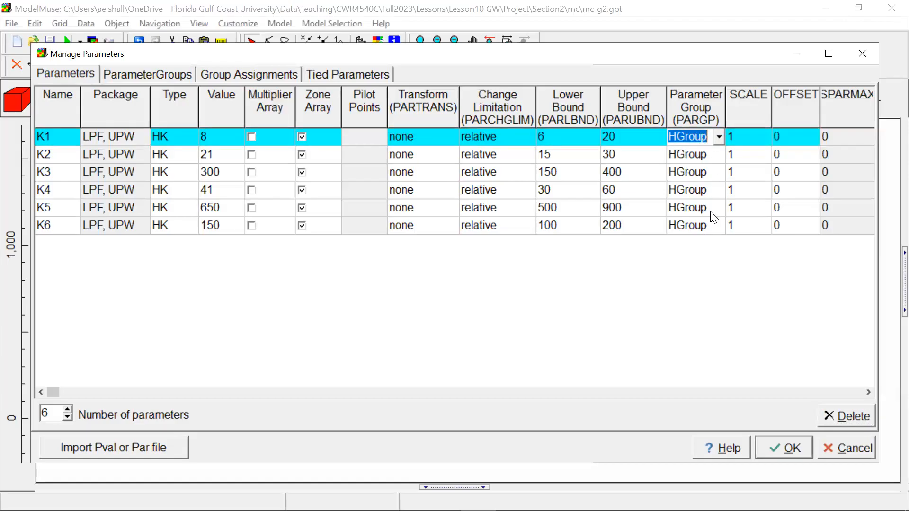
{"action": "left_click", "coordinate": [730, 275]}
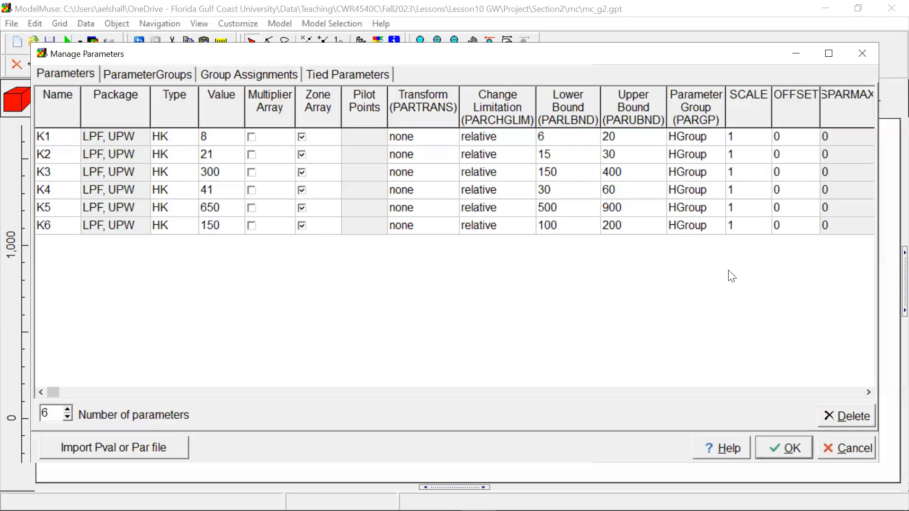
{"action": "left_click", "coordinate": [719, 156]}
{"action": "left_click", "coordinate": [719, 155]}
{"action": "left_click", "coordinate": [719, 156]}
{"action": "left_click", "coordinate": [709, 285]}
{"action": "left_click", "coordinate": [798, 448]}
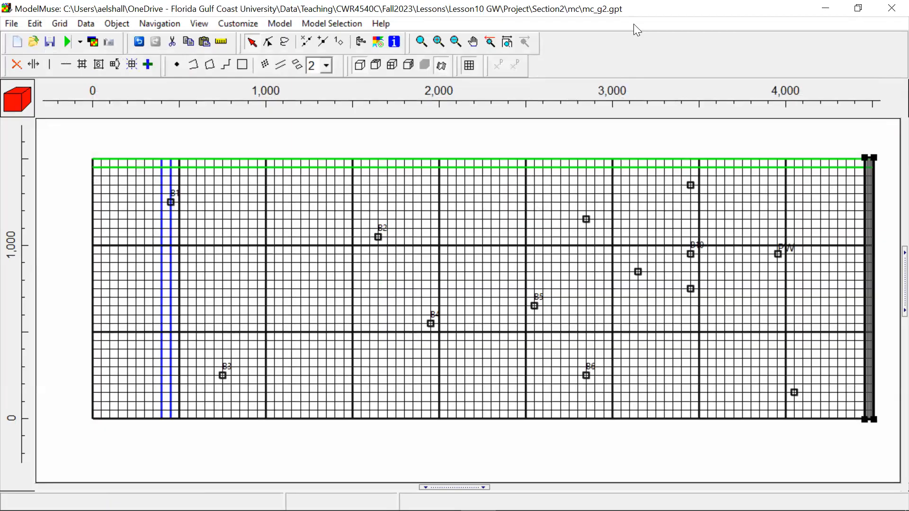
Export the MODFLOW input files as mc_g2.nam, run the model, and close the model monitor
{"action": "left_click", "coordinate": [68, 39]}
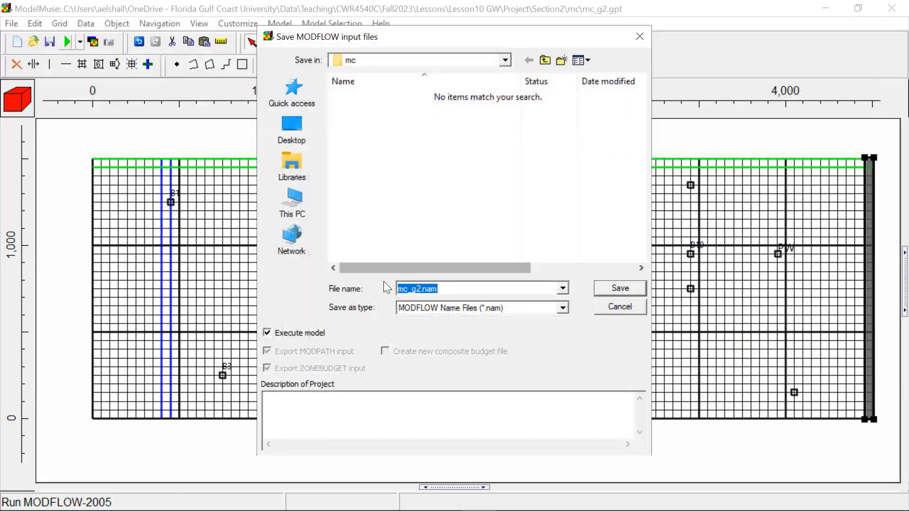
{"action": "left_click", "coordinate": [620, 289]}
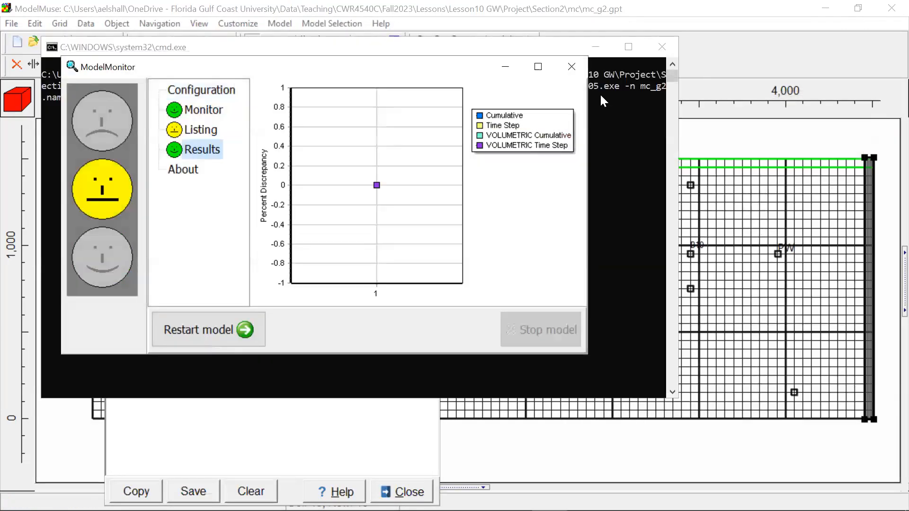
{"action": "left_click", "coordinate": [574, 68]}
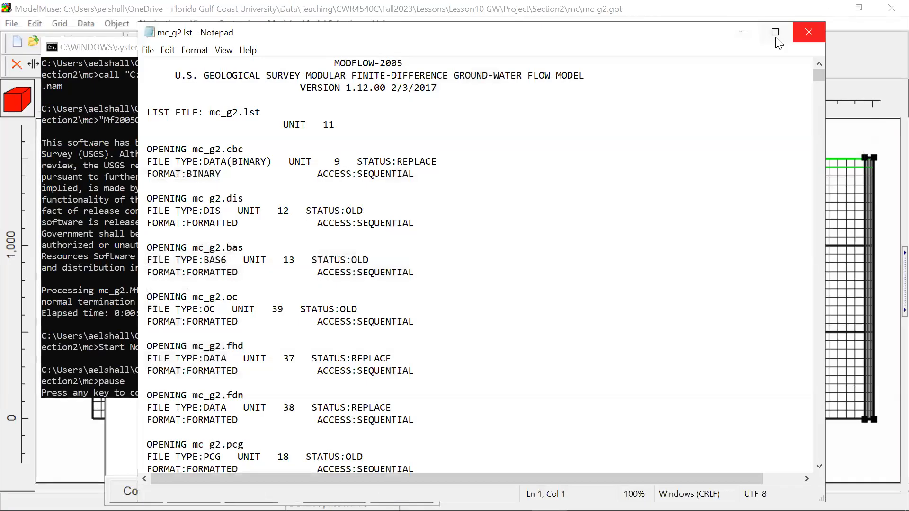
Examine the observed and simulated heads near the end of mc_g2.lst, and close the listing and the remaining run windows
{"action": "left_click", "coordinate": [774, 34]}
{"action": "scroll", "coordinate": [890, 417], "scroll_direction": "down", "scroll_amount": 15}
{"action": "scroll", "coordinate": [890, 417], "scroll_direction": "down", "scroll_amount": 20}
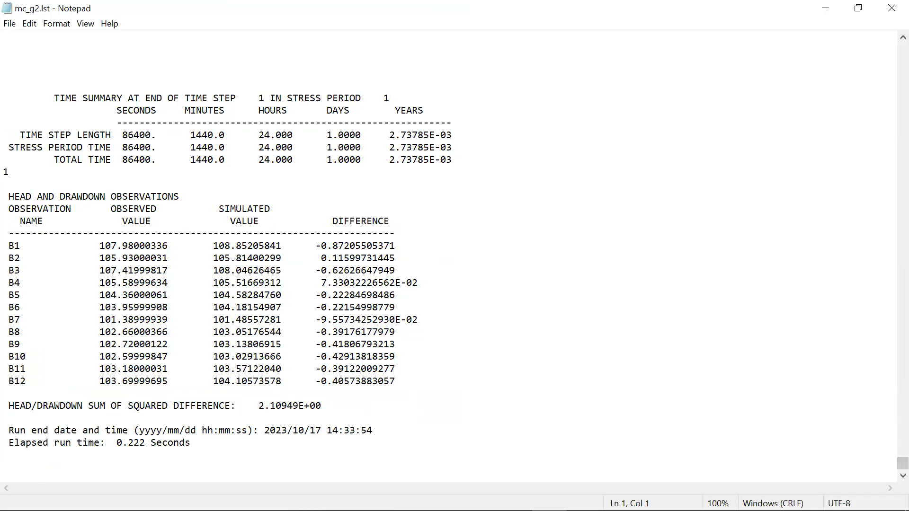
{"action": "left_click", "coordinate": [890, 11]}
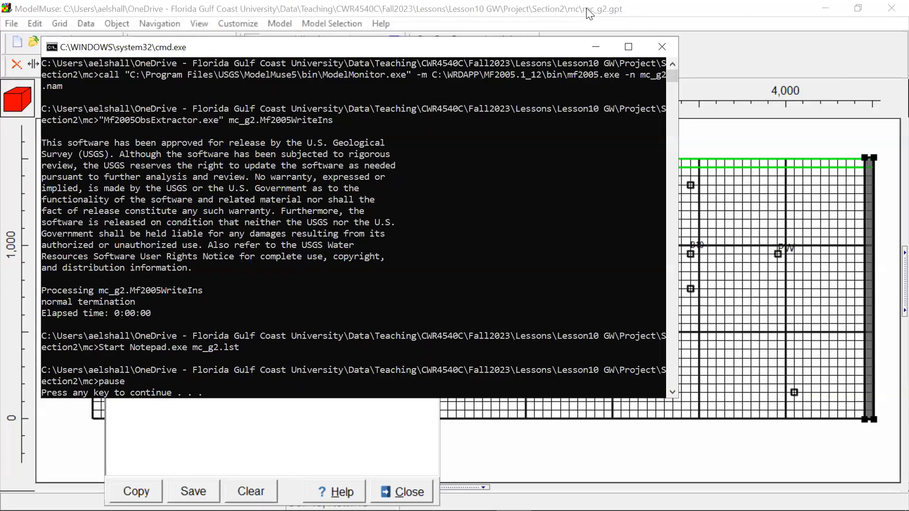
{"action": "left_click", "coordinate": [660, 46]}
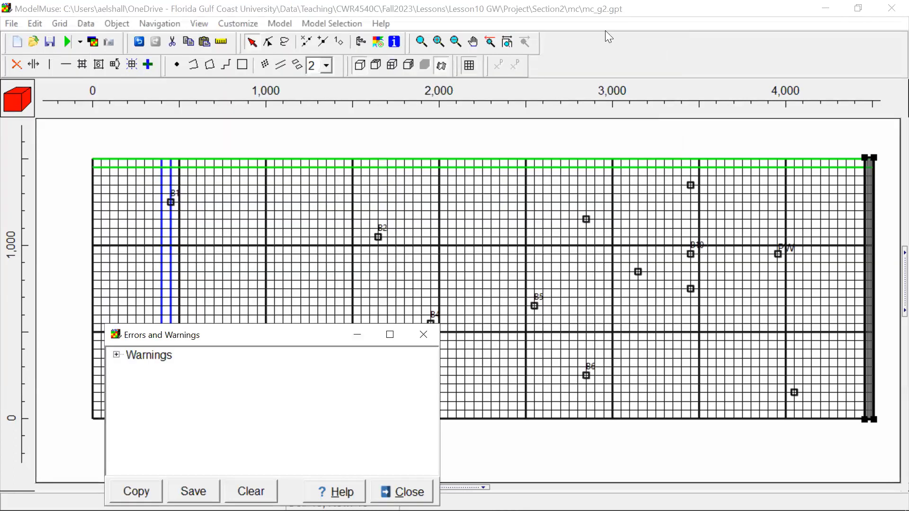
{"action": "left_click", "coordinate": [423, 335]}
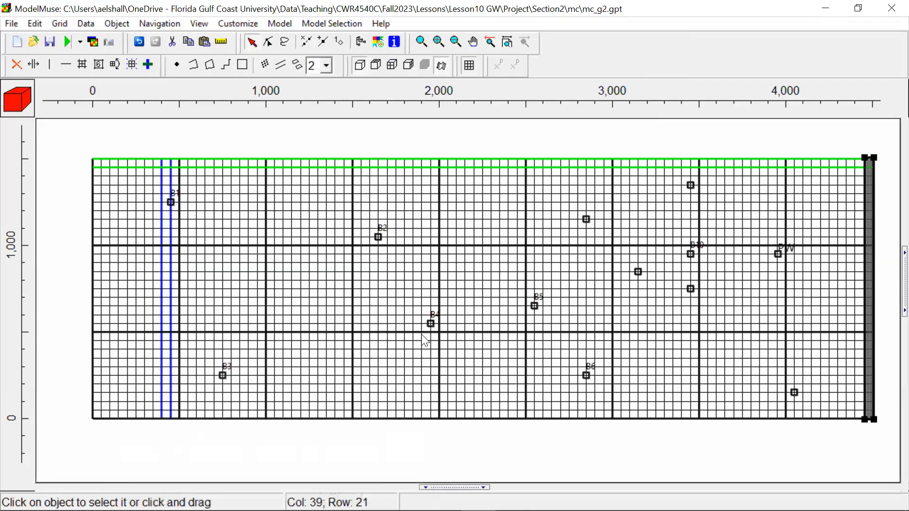
Export the PEST control file as mc_g2.pst with Run PestChek, replacing the existing file, and review PestChek's errors and warnings
{"action": "left_click", "coordinate": [80, 44]}
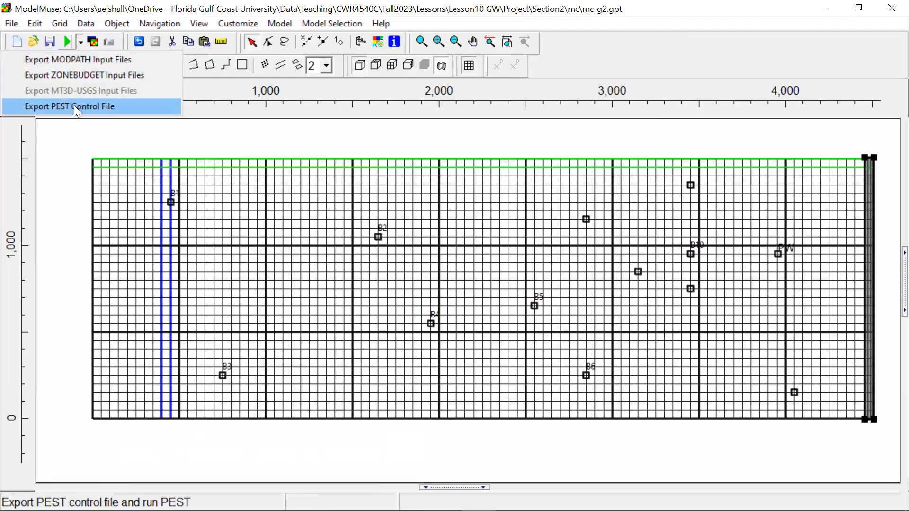
{"action": "left_click", "coordinate": [49, 106]}
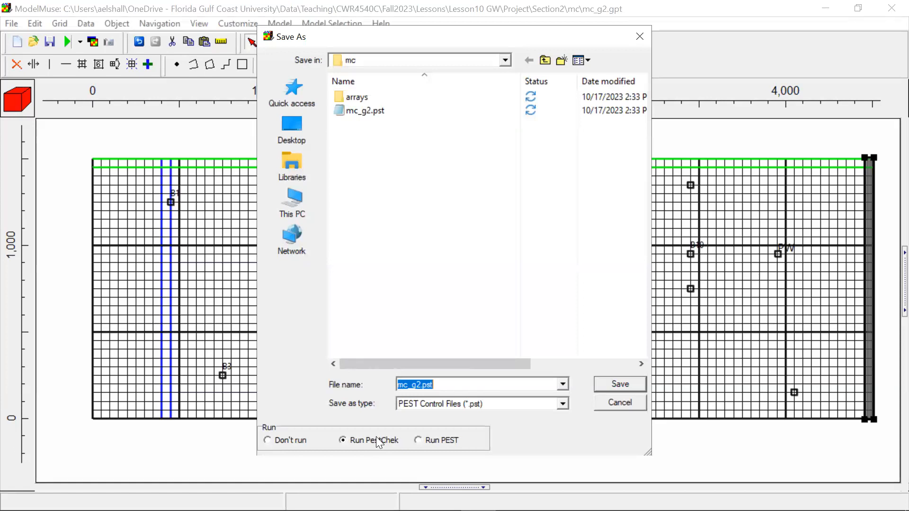
{"action": "left_click", "coordinate": [621, 378]}
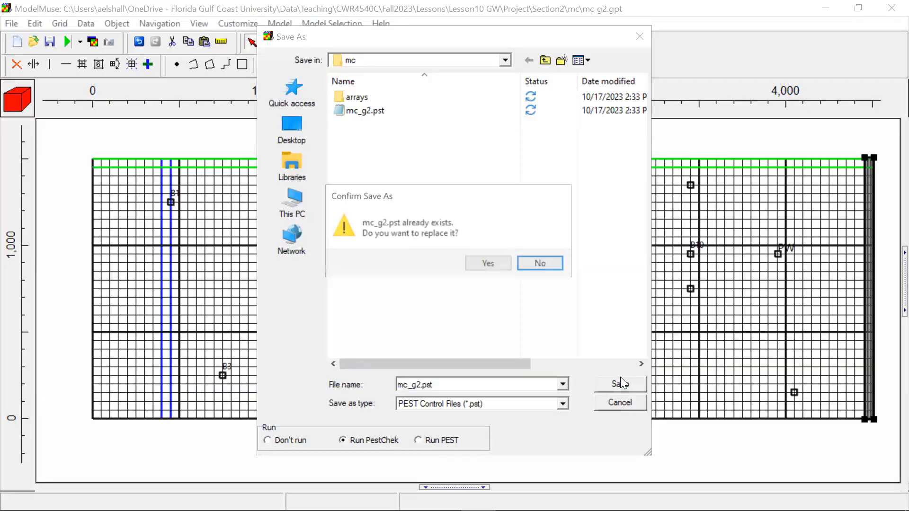
{"action": "left_click", "coordinate": [488, 264]}
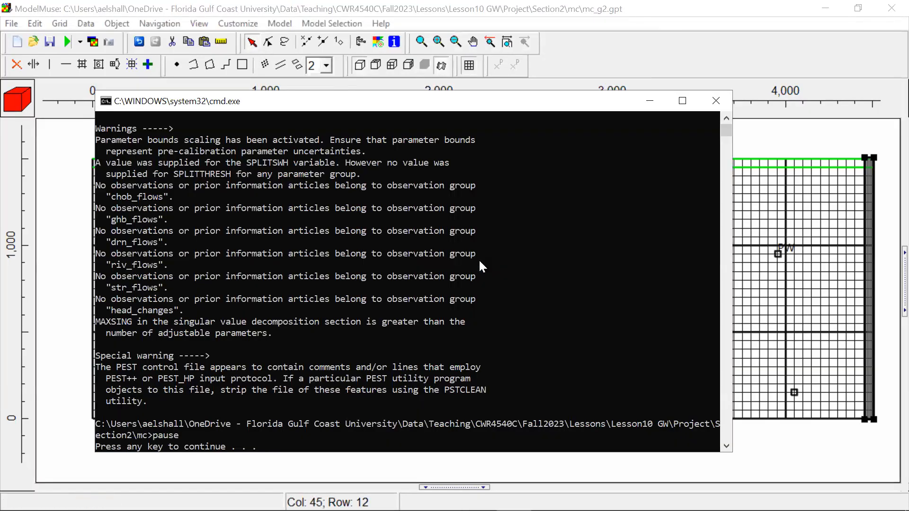
{"action": "left_click", "coordinate": [726, 119]}
{"action": "left_click", "coordinate": [726, 120]}
{"action": "left_click", "coordinate": [726, 119]}
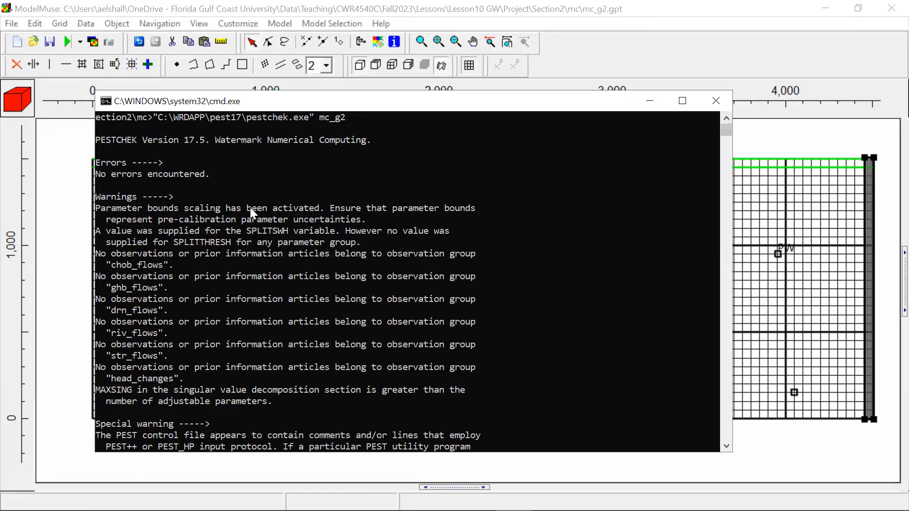
Switch to the Installing MODFLOW document in Chrome, show it full screen, and read the error notes on plproc and dots in file paths
{"action": "left_click", "coordinate": [124, 497]}
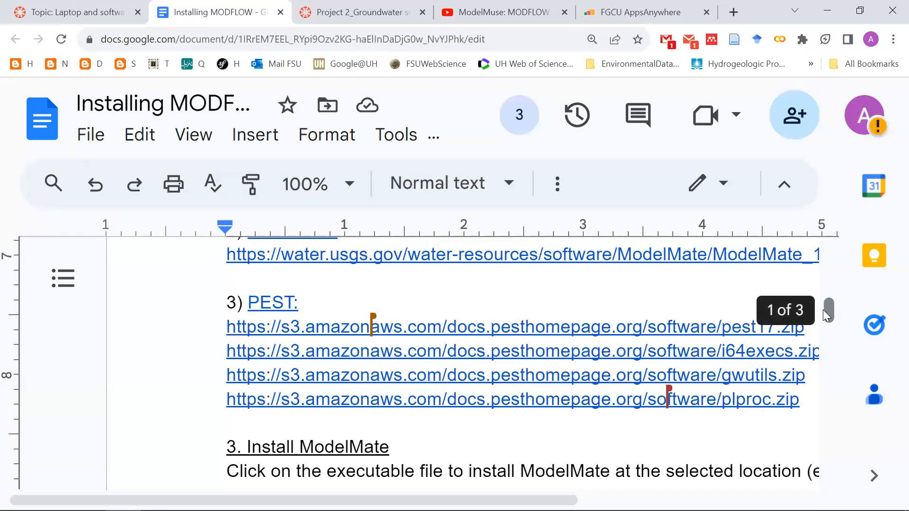
{"action": "left_click", "coordinate": [893, 39]}
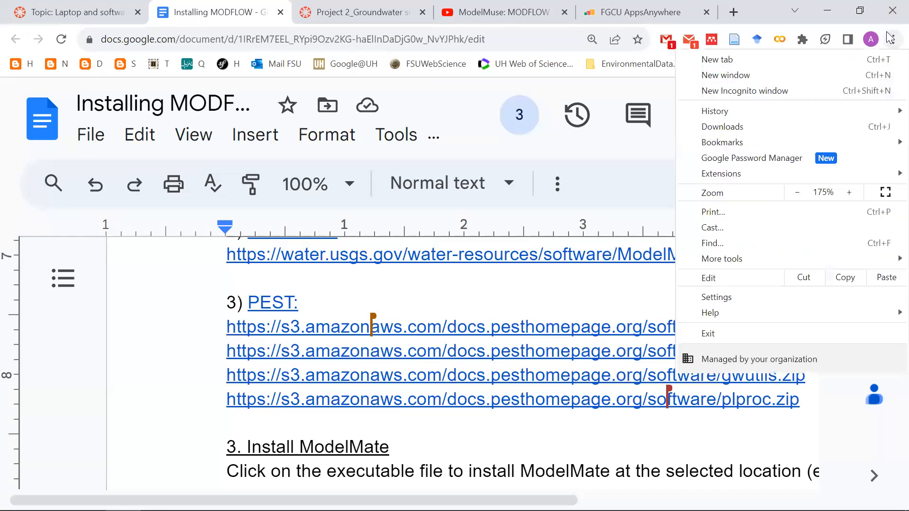
{"action": "left_click", "coordinate": [886, 192]}
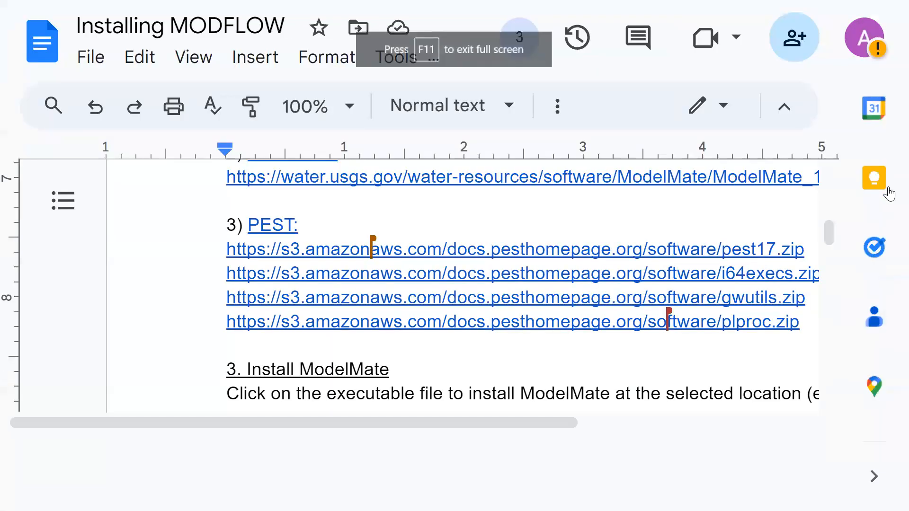
{"action": "left_click_drag", "start_coordinate": [831, 246], "coordinate": [853, 400]}
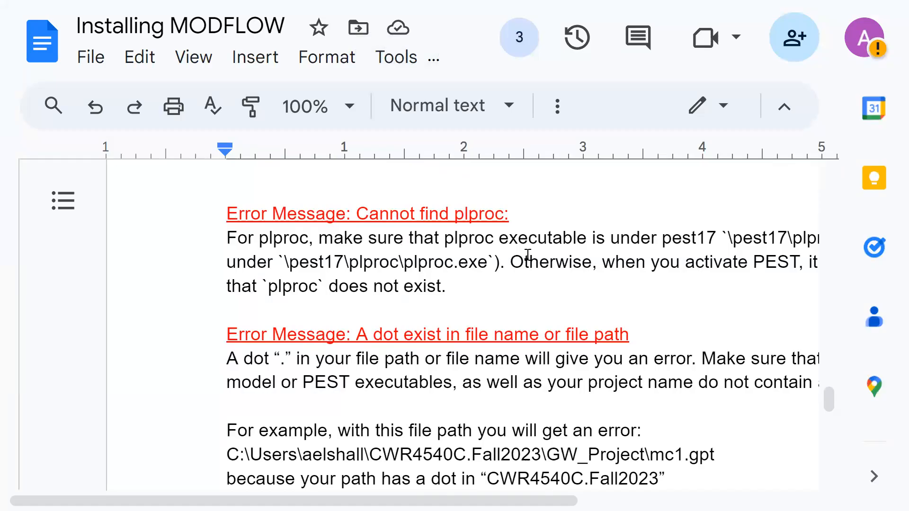
{"action": "left_click_drag", "start_coordinate": [531, 501], "coordinate": [655, 481]}
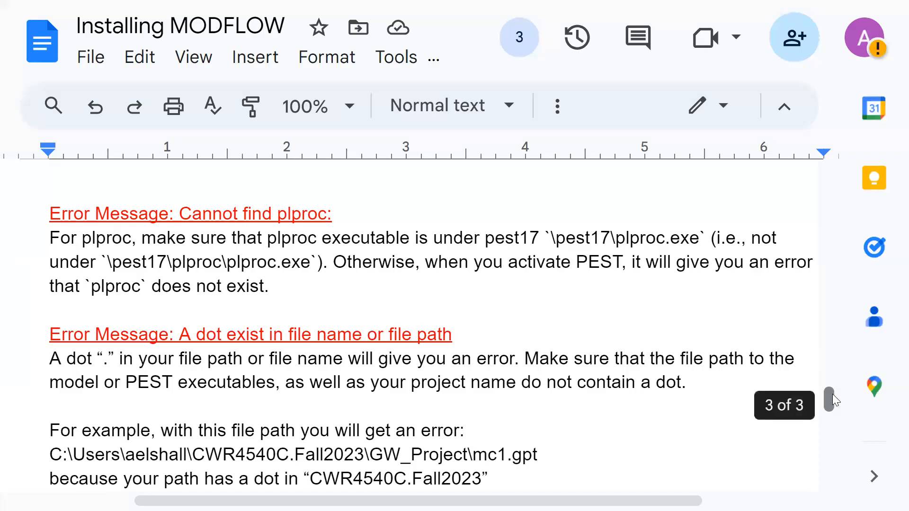
{"action": "left_click_drag", "start_coordinate": [833, 394], "coordinate": [832, 407]}
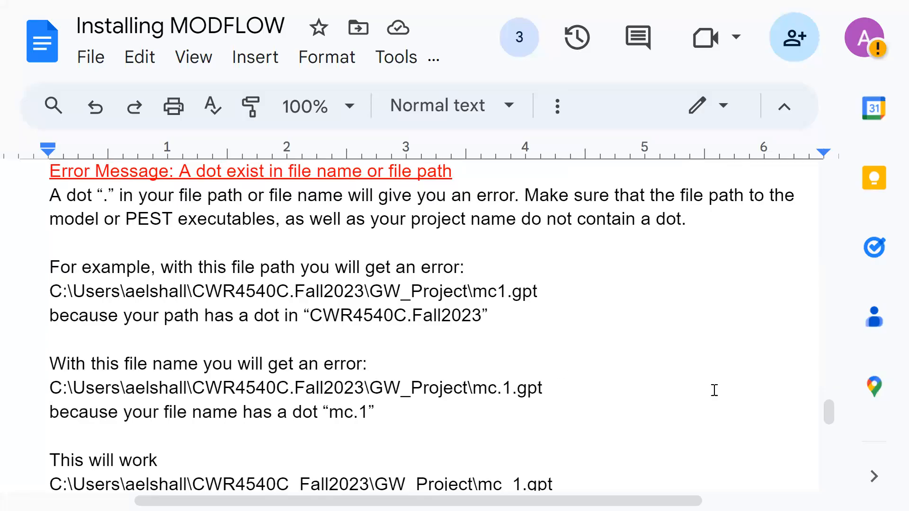
{"action": "left_click_drag", "start_coordinate": [829, 410], "coordinate": [828, 419]}
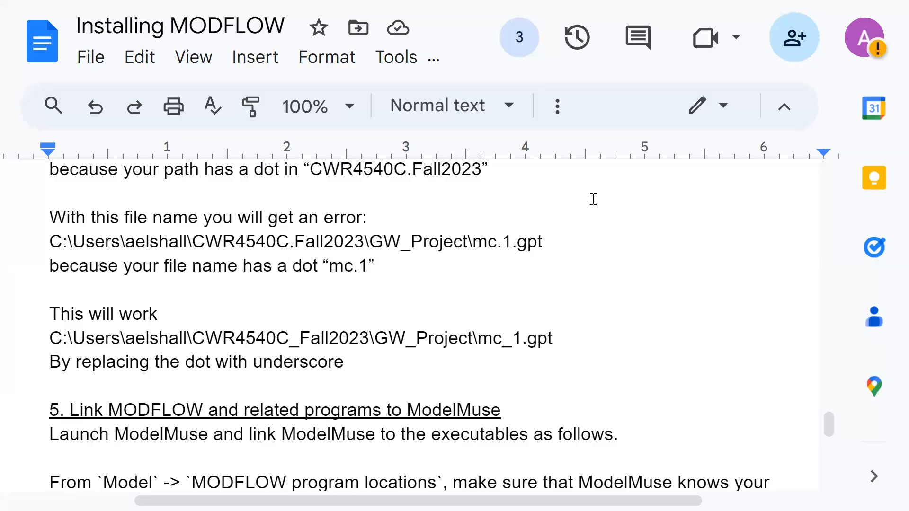
{"action": "left_click", "coordinate": [628, 274]}
Examine the PEST download links for pest17, i64execs, gwutils and plproc in the Installing MODFLOW document
{"action": "key", "text": "super"}
{"action": "mouse_move", "coordinate": [124, 503]}
{"action": "left_click", "coordinate": [123, 440]}
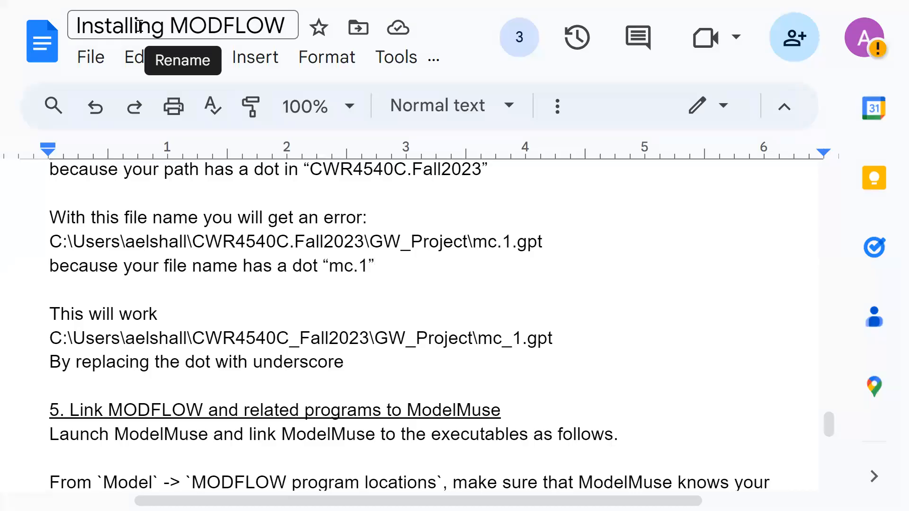
{"action": "left_click_drag", "start_coordinate": [824, 413], "coordinate": [824, 243]}
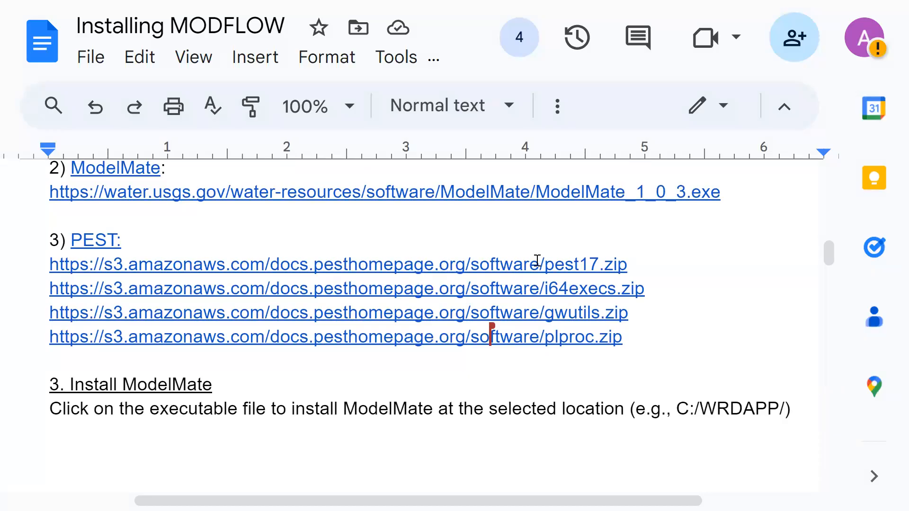
{"action": "mouse_move", "coordinate": [537, 261]}
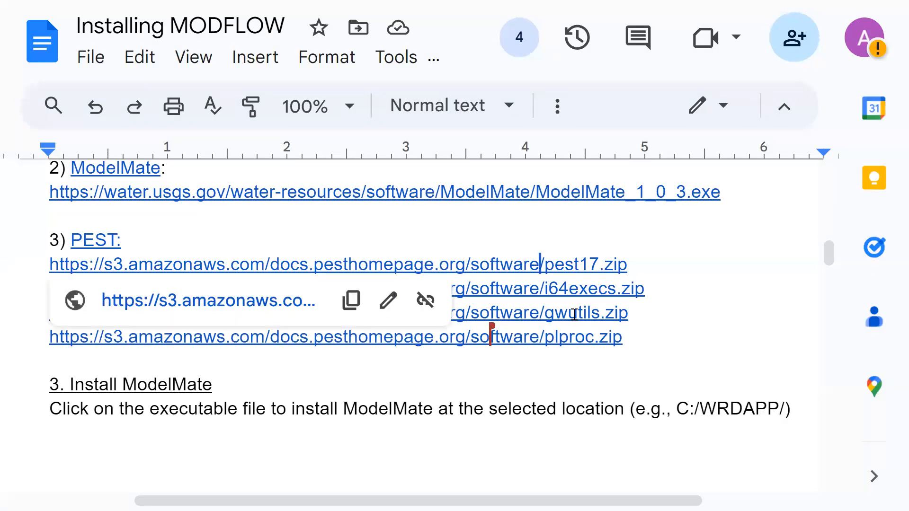
{"action": "mouse_move", "coordinate": [576, 330]}
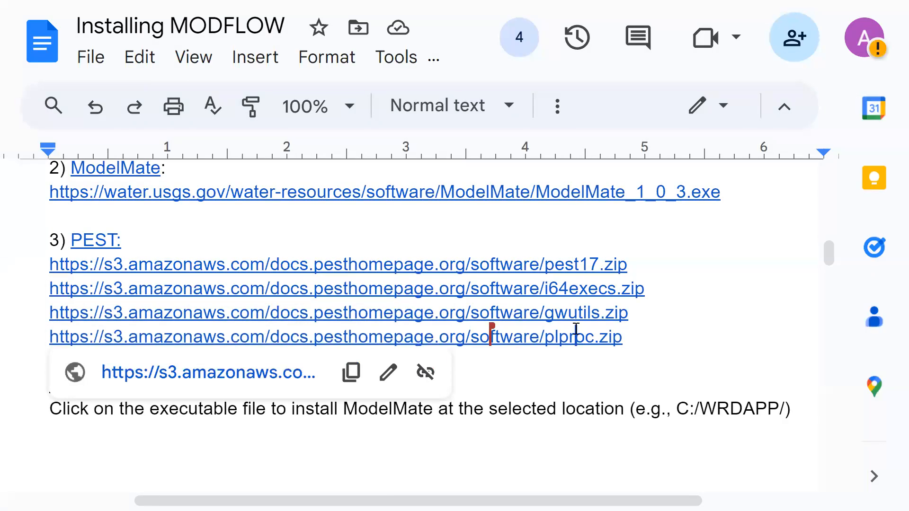
{"action": "left_click", "coordinate": [556, 288]}
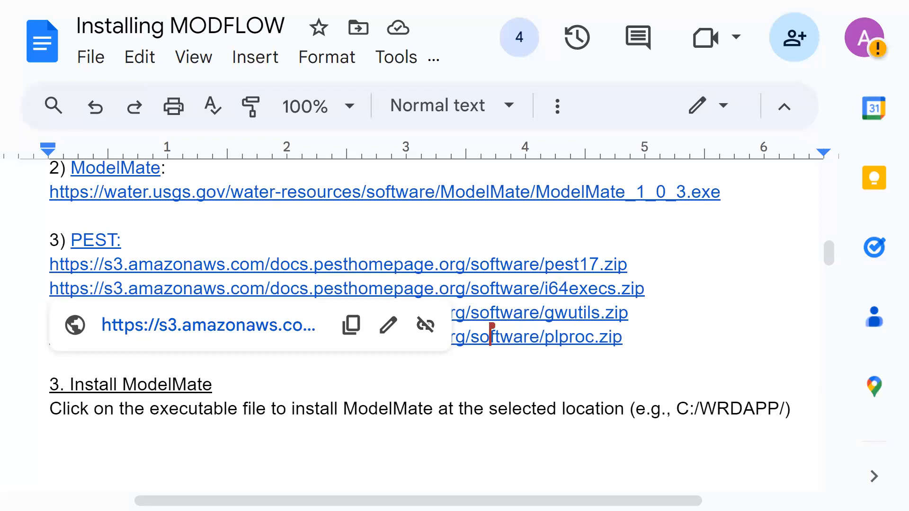
Switch to File Explorer to check the contents of the C:\WRDAPP\pest17 folder, and minimize its window
{"action": "key", "text": "super"}
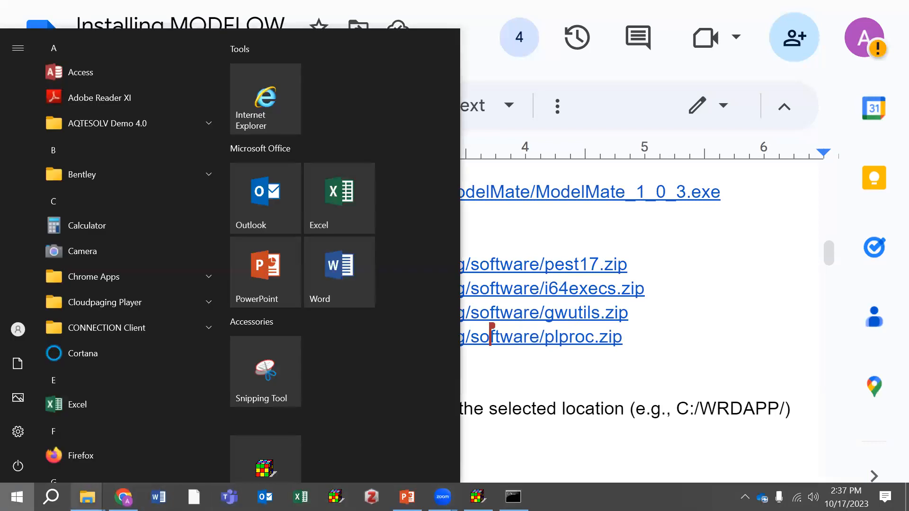
{"action": "mouse_move", "coordinate": [87, 497]}
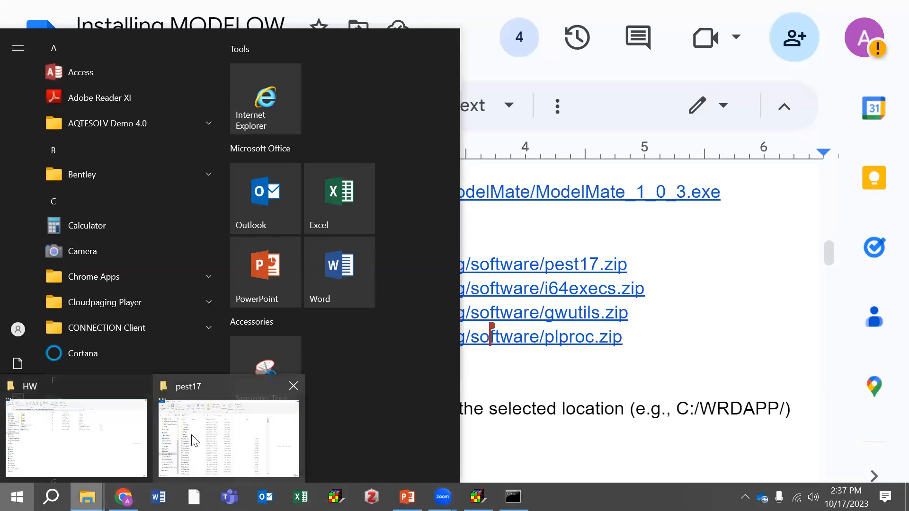
{"action": "left_click", "coordinate": [211, 422]}
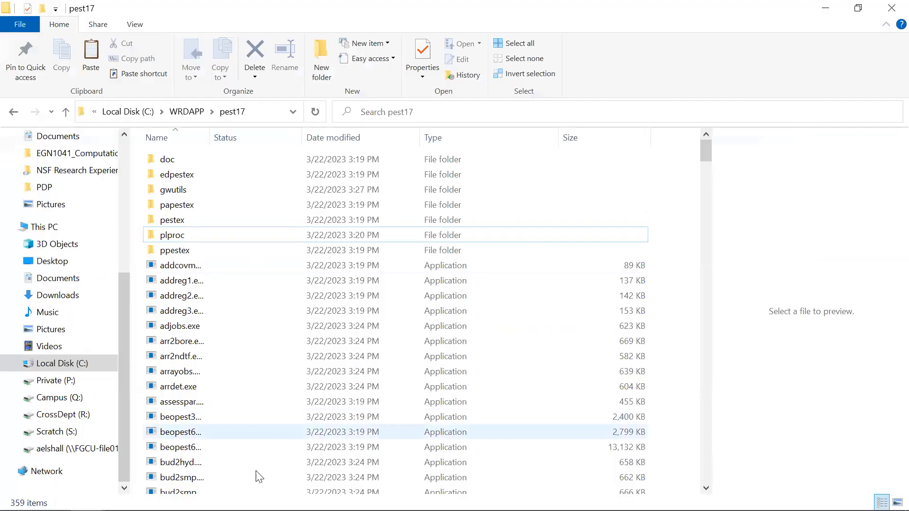
{"action": "left_click", "coordinate": [834, 10]}
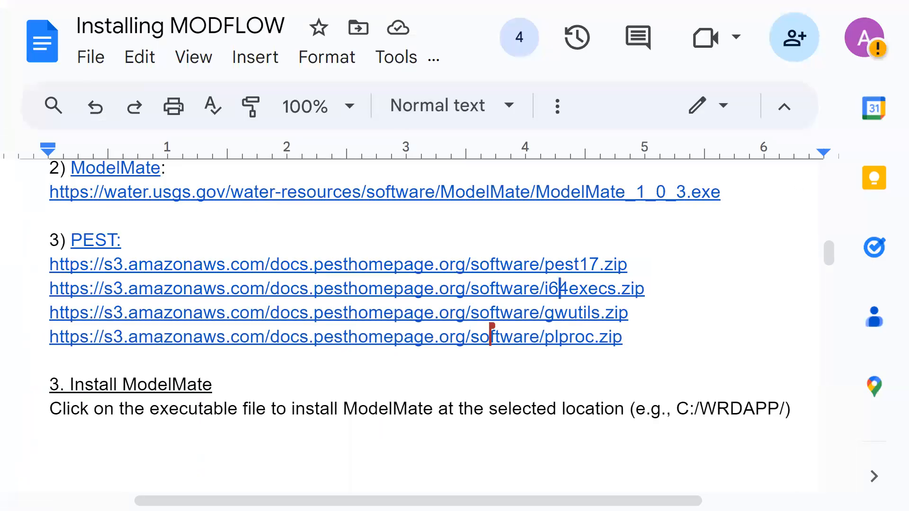
Switch back to ModelMuse, export mc_g2.pst again with Run PestChek, replace the existing file, review the check output and close it
{"action": "key", "text": "super"}
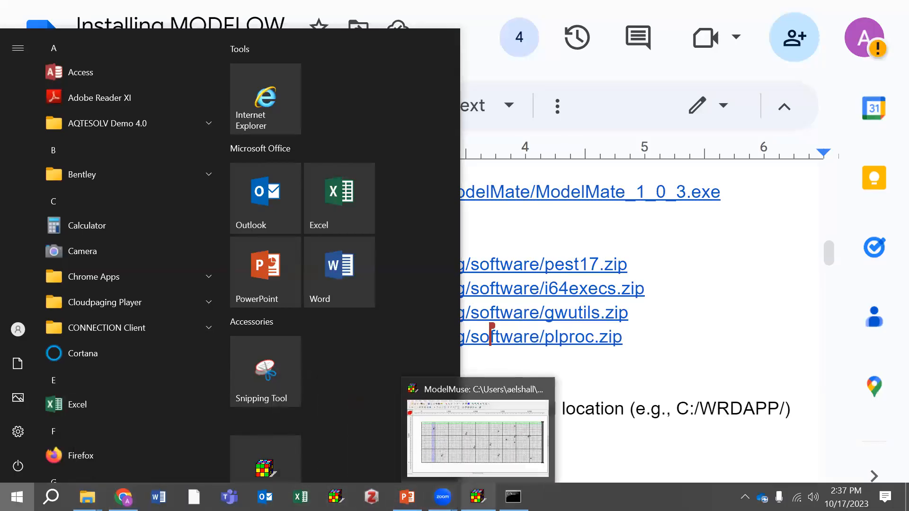
{"action": "left_click", "coordinate": [478, 497]}
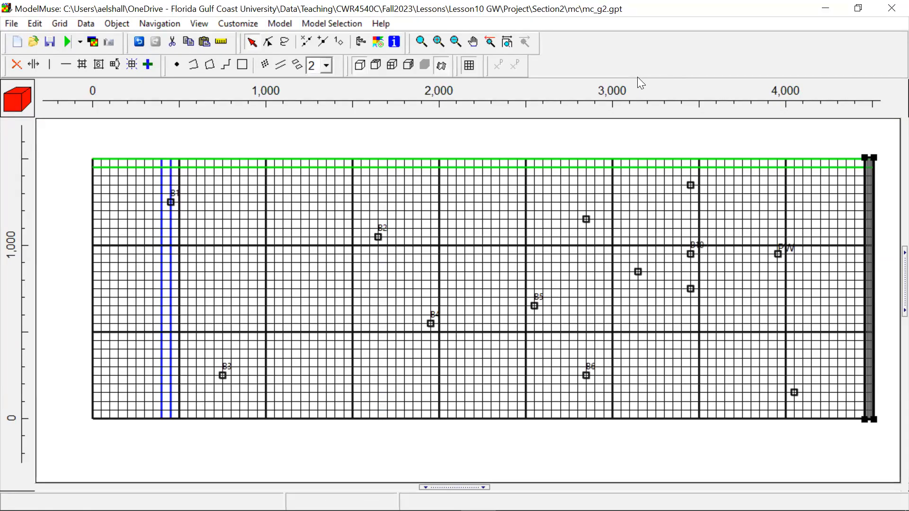
{"action": "left_click", "coordinate": [80, 41]}
{"action": "left_click", "coordinate": [86, 104]}
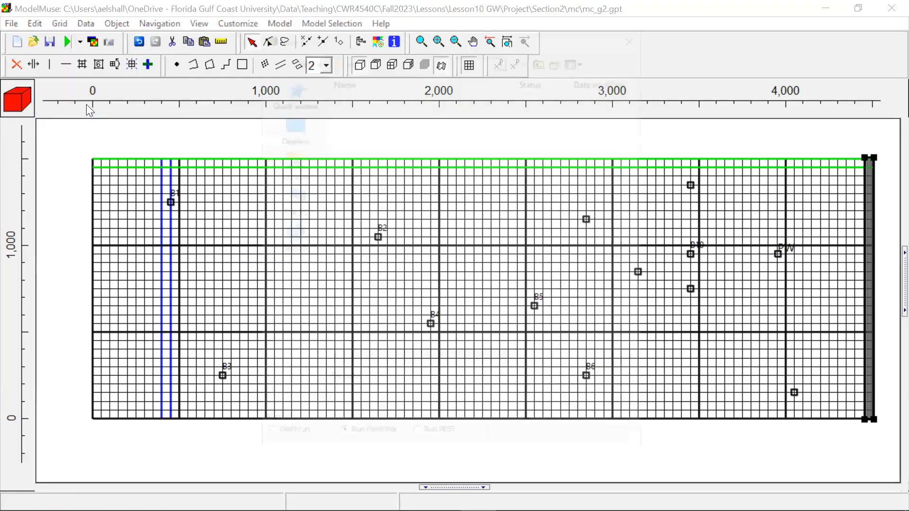
{"action": "left_click", "coordinate": [624, 382]}
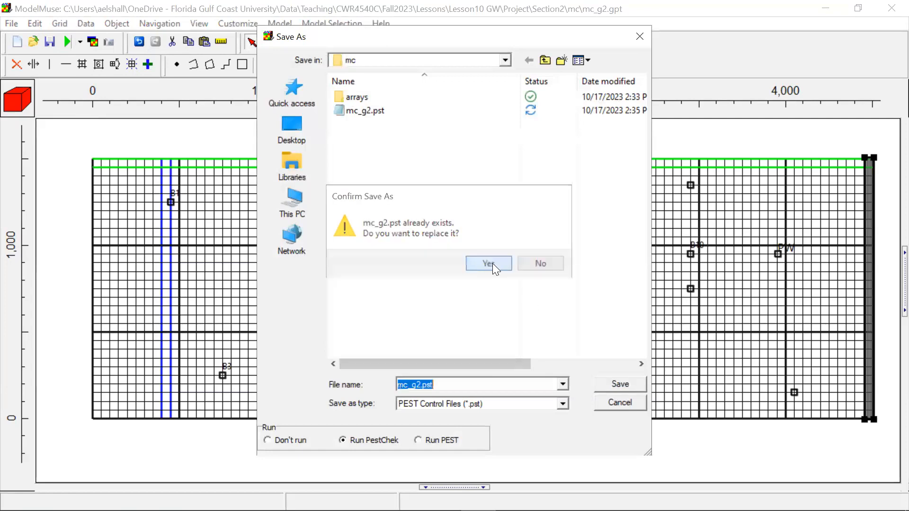
{"action": "left_click", "coordinate": [493, 264]}
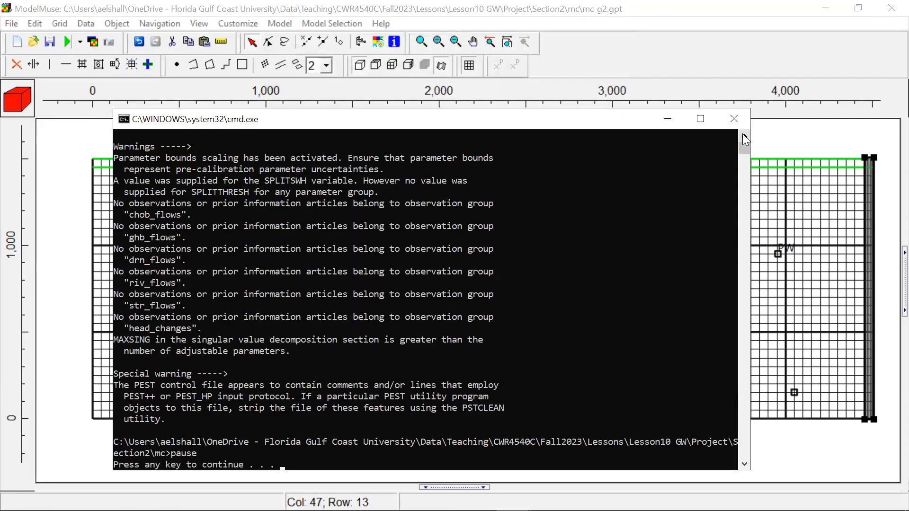
{"action": "left_click", "coordinate": [744, 135]}
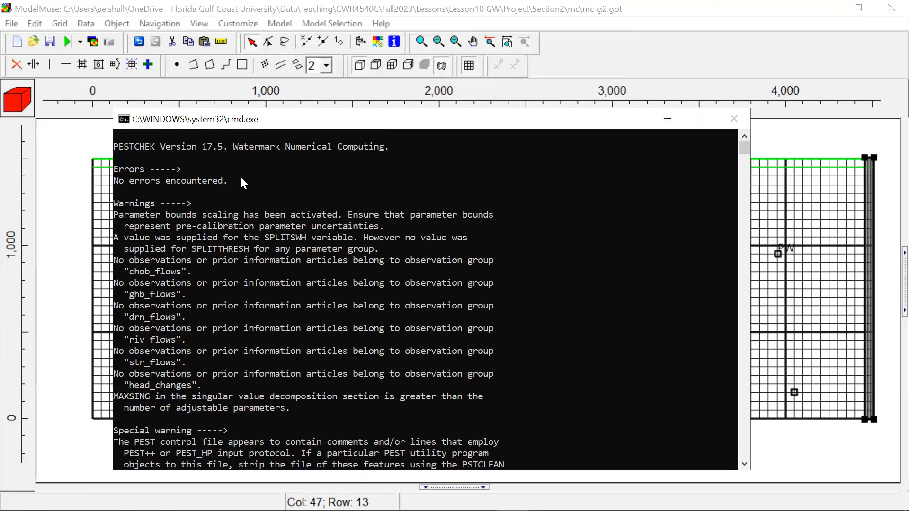
{"action": "left_click", "coordinate": [723, 113]}
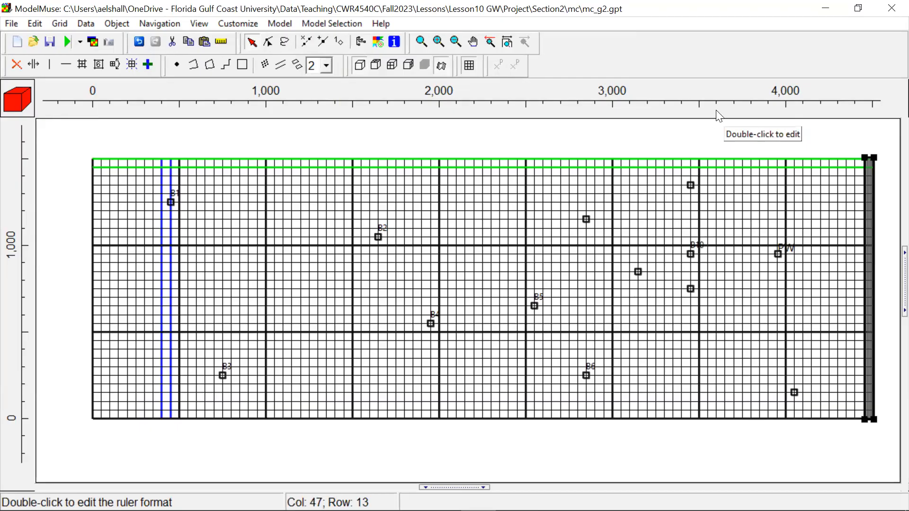
Export mc_g2.pst with the Run PEST option, replacing the existing file, and maximize the console window of the run
{"action": "left_click", "coordinate": [81, 42]}
{"action": "left_click", "coordinate": [88, 105]}
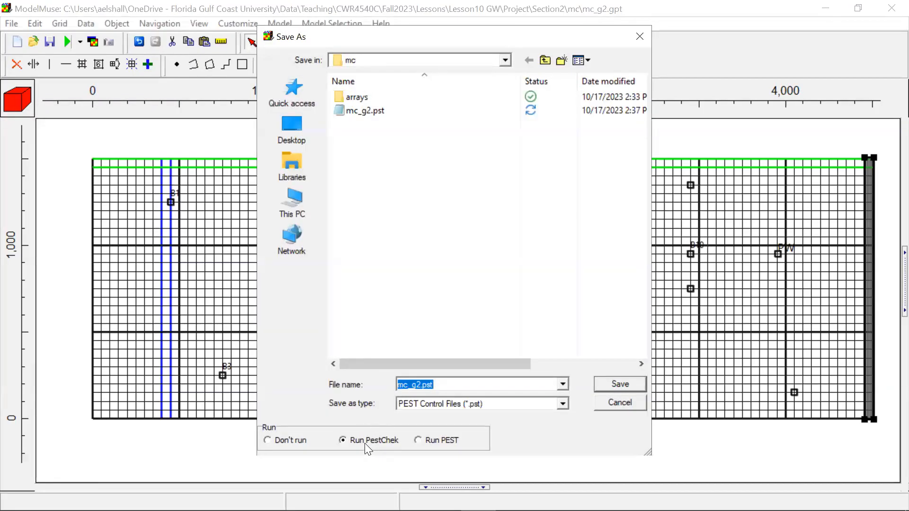
{"action": "left_click", "coordinate": [417, 440]}
{"action": "left_click", "coordinate": [419, 440]}
{"action": "left_click", "coordinate": [623, 383]}
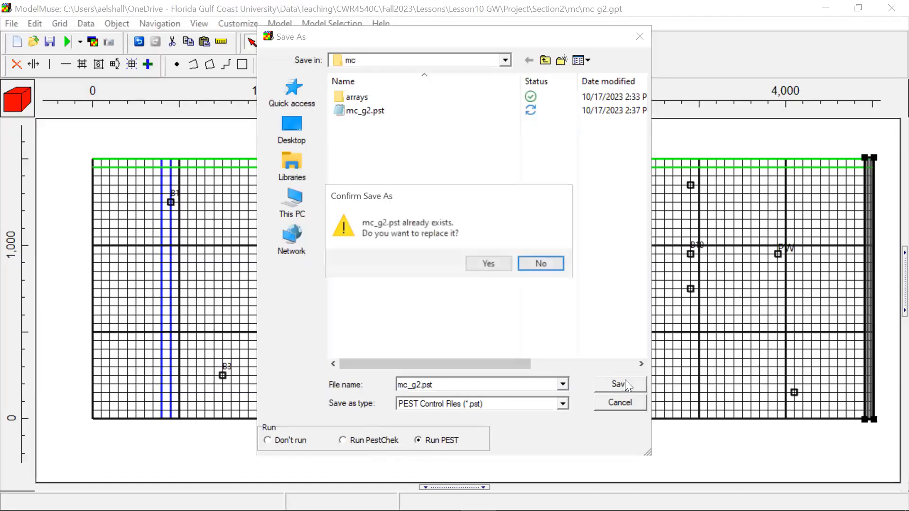
{"action": "left_click", "coordinate": [490, 267]}
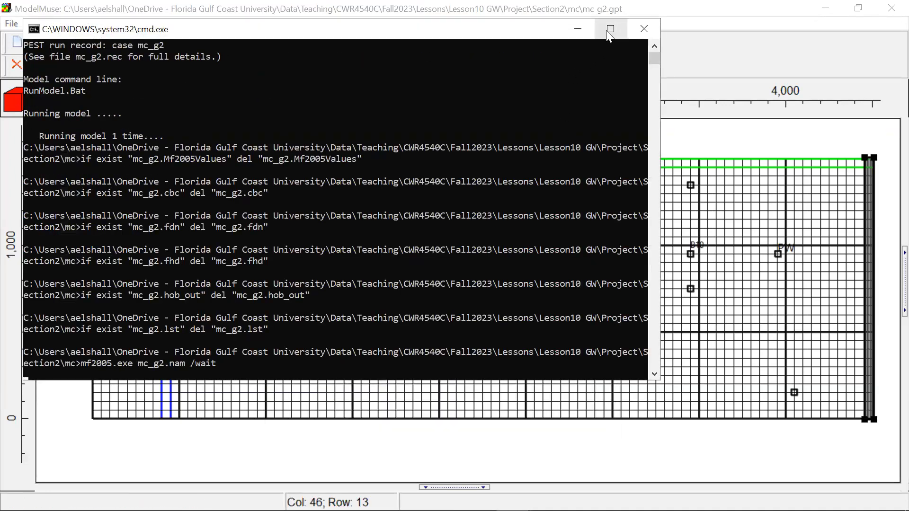
{"action": "left_click", "coordinate": [607, 32]}
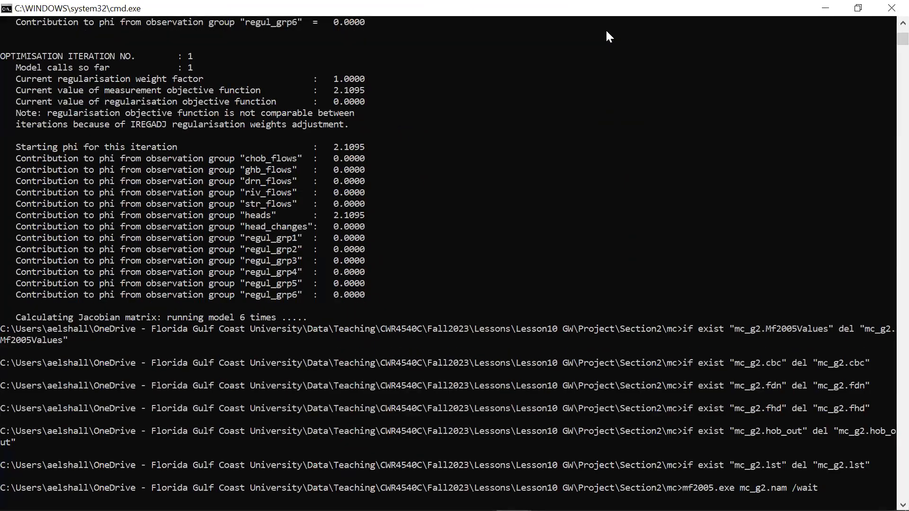